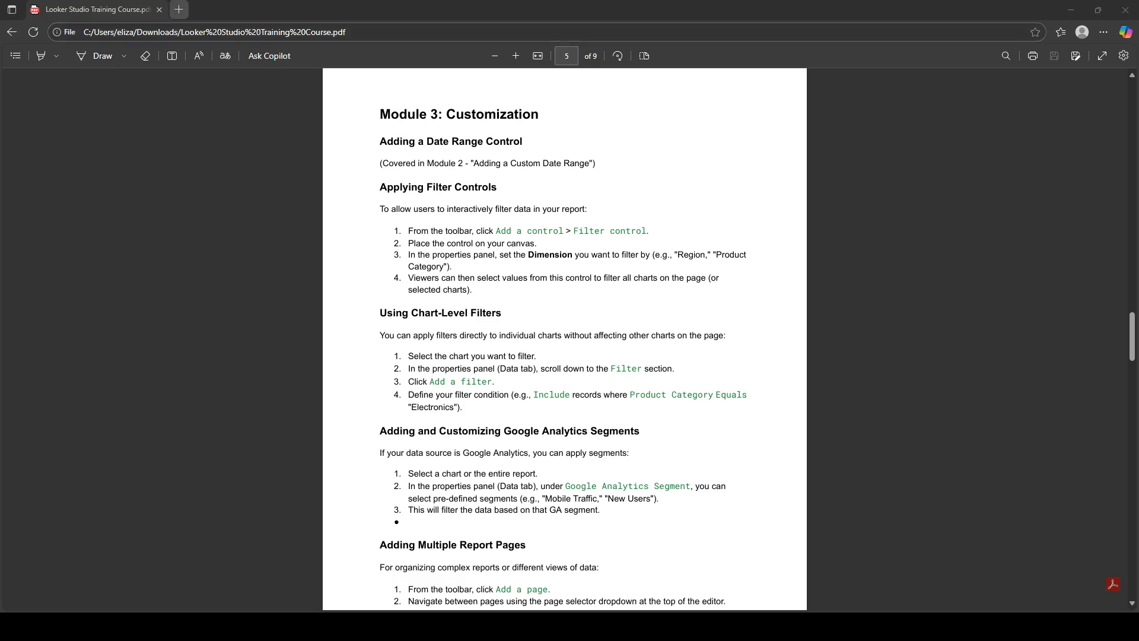
Go to lookerstudio.google.com in a new Edge tab by typing 'looker' in the address bar
{"action": "left_click", "coordinate": [179, 10]}
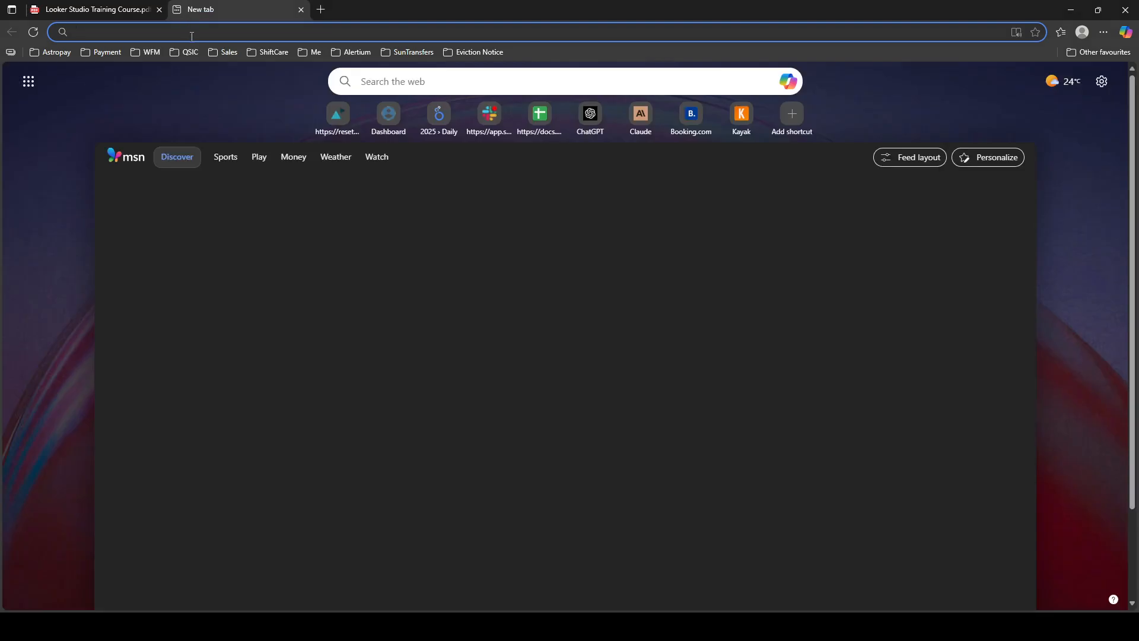
{"action": "type", "text": "looker"}
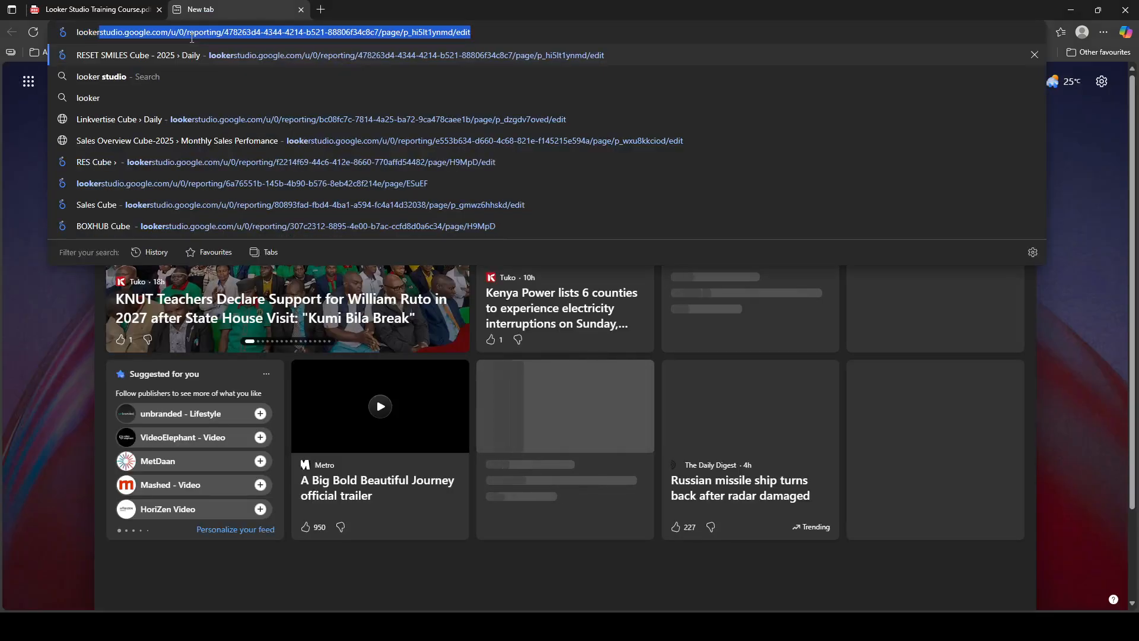
{"action": "key", "text": "Return"}
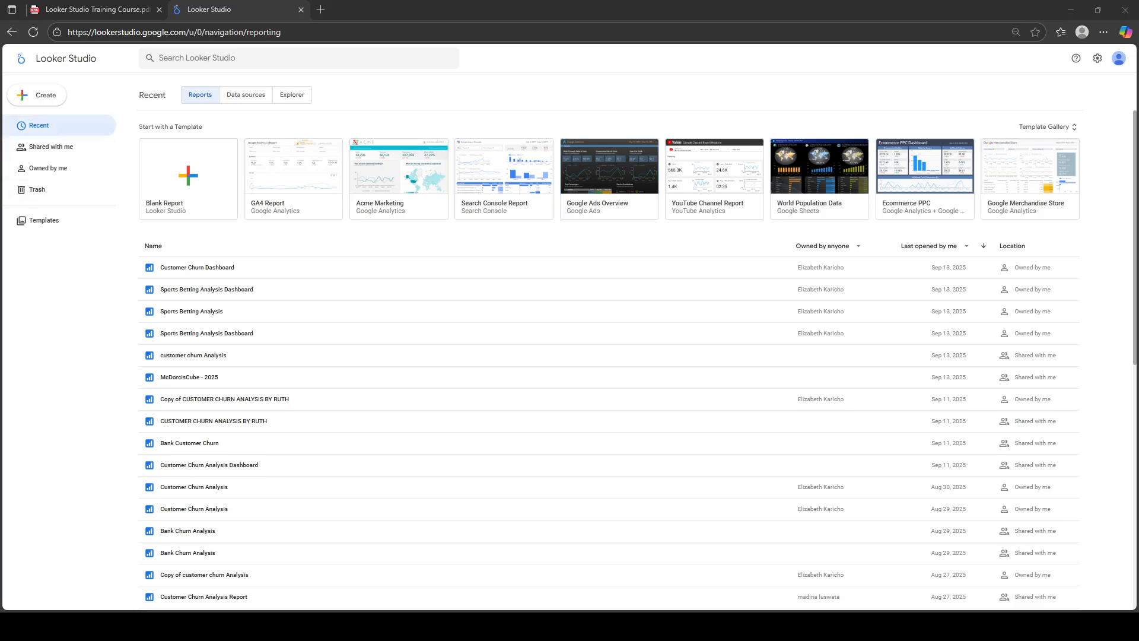
Create a new report from the Blank Report template
{"action": "left_click", "coordinate": [41, 96]}
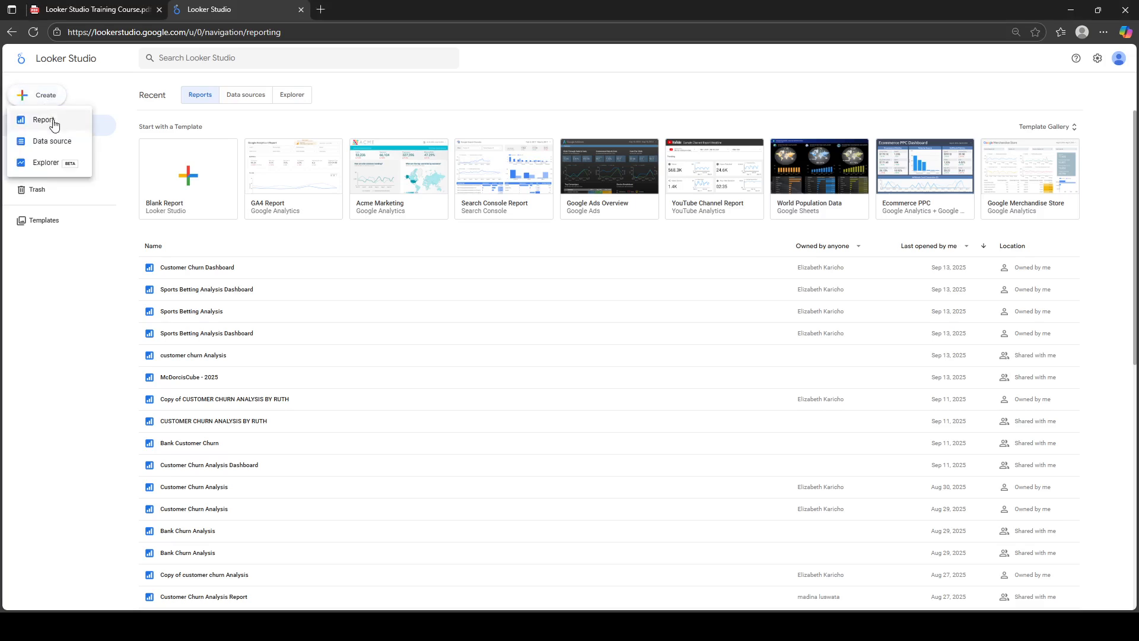
{"action": "left_click", "coordinate": [204, 173]}
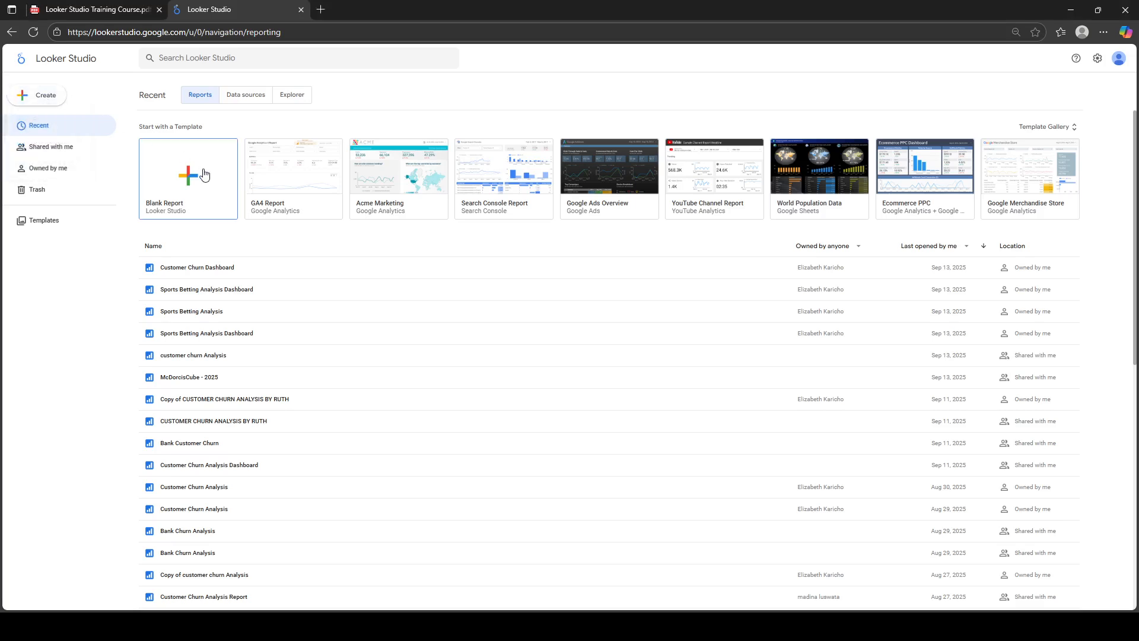
{"action": "left_click", "coordinate": [203, 173]}
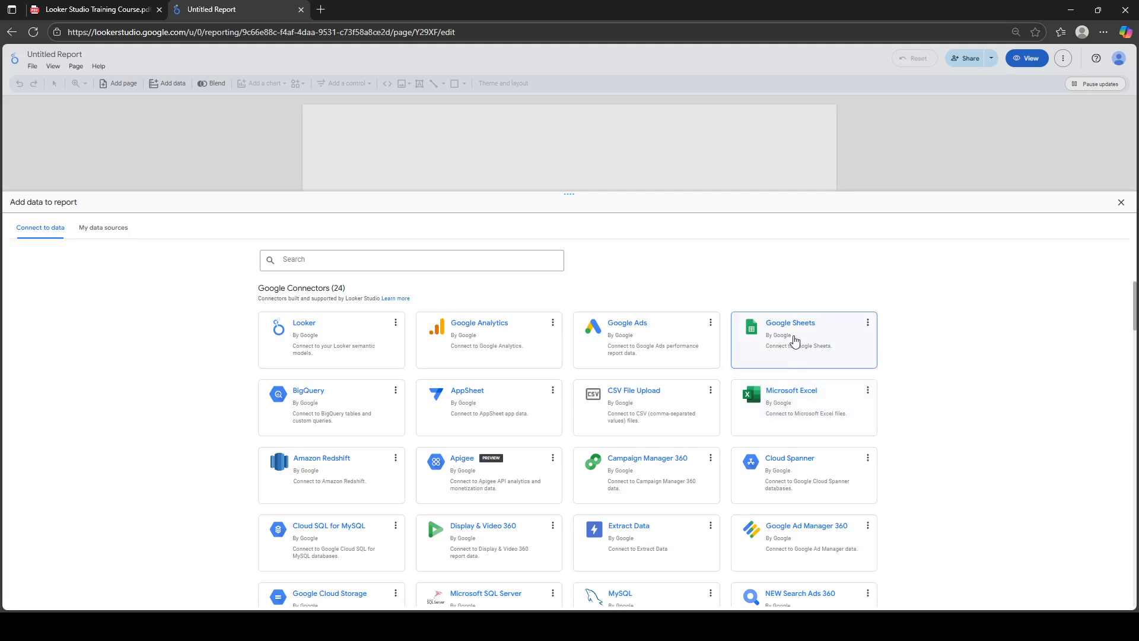
Choose Google Sheets, pick Bank churn Analysis and worksheet Customer_Churn_Records (2), then add it
{"action": "left_click", "coordinate": [795, 341]}
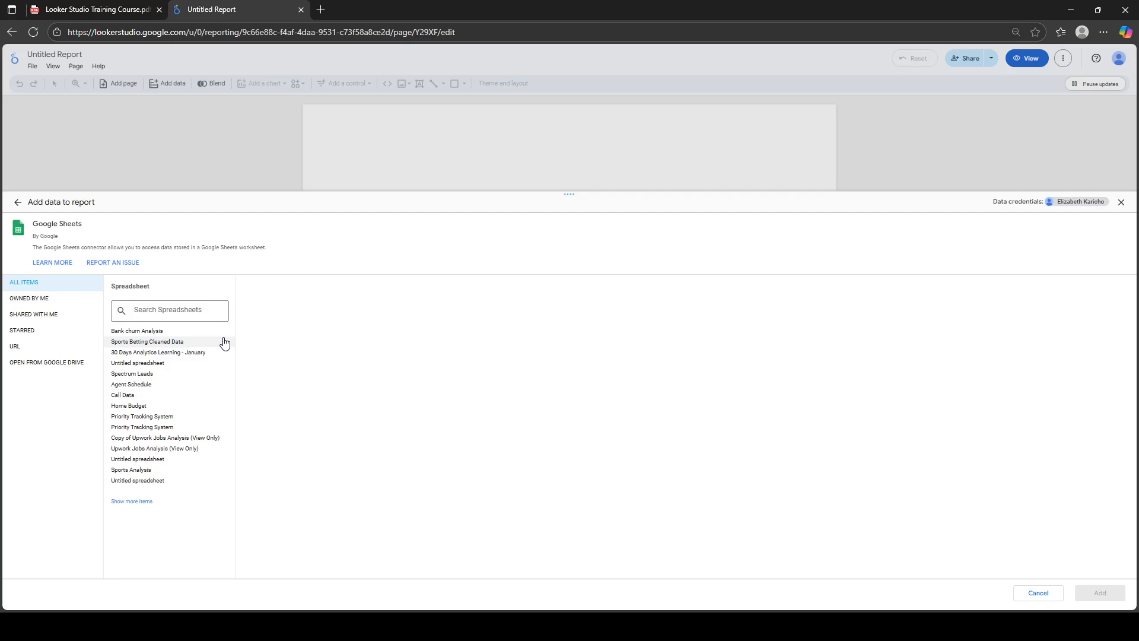
{"action": "left_click", "coordinate": [141, 333]}
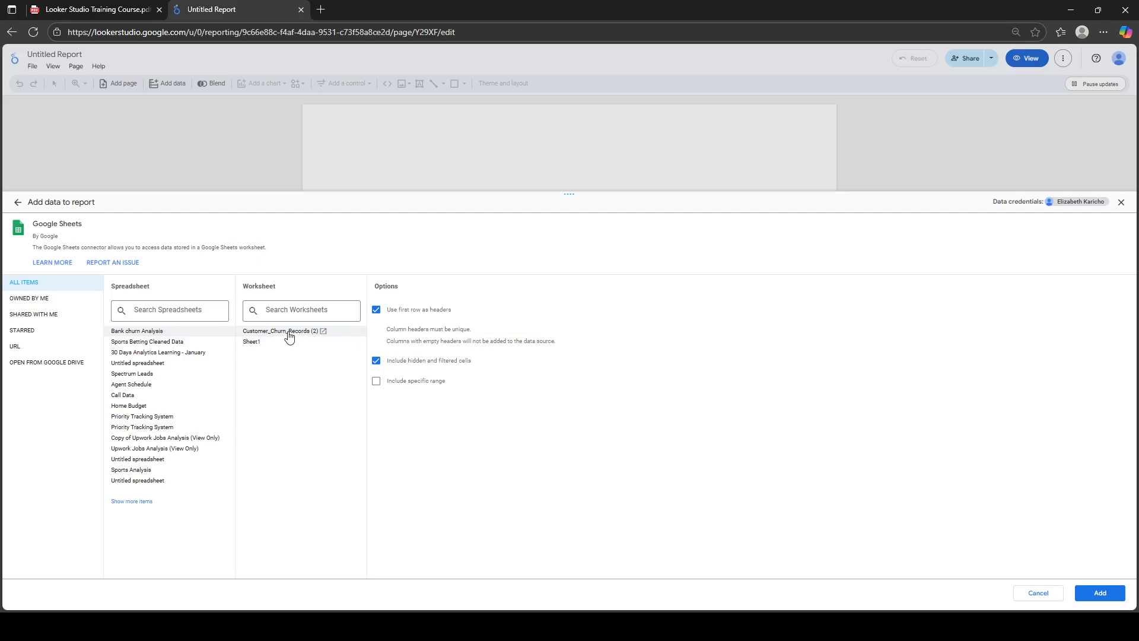
{"action": "left_click", "coordinate": [323, 331]}
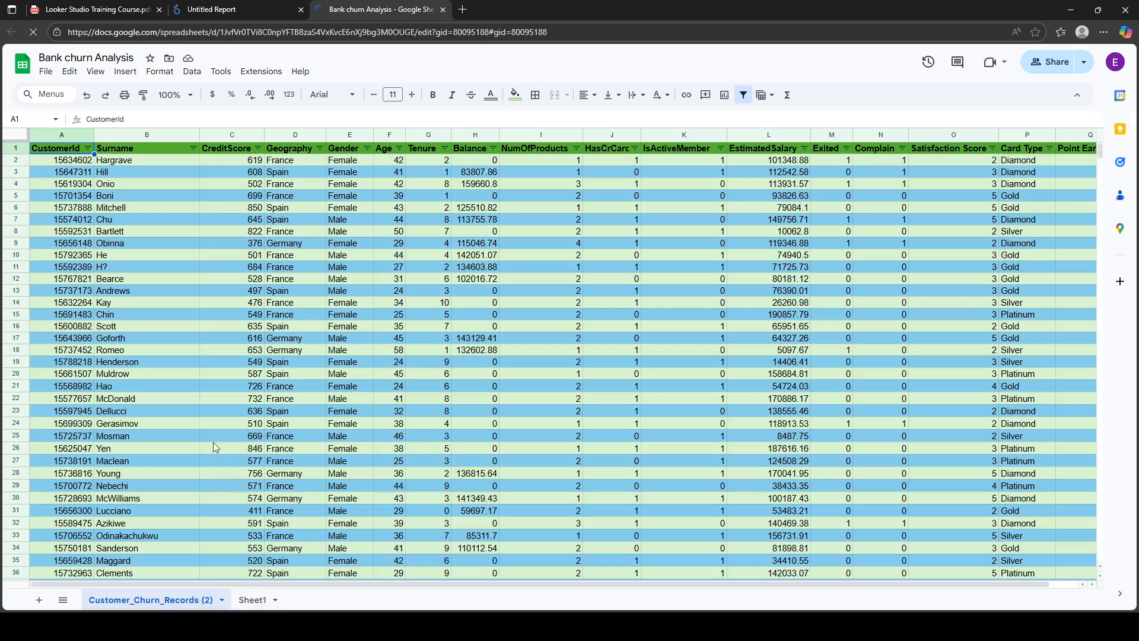
{"action": "left_click", "coordinate": [202, 9]}
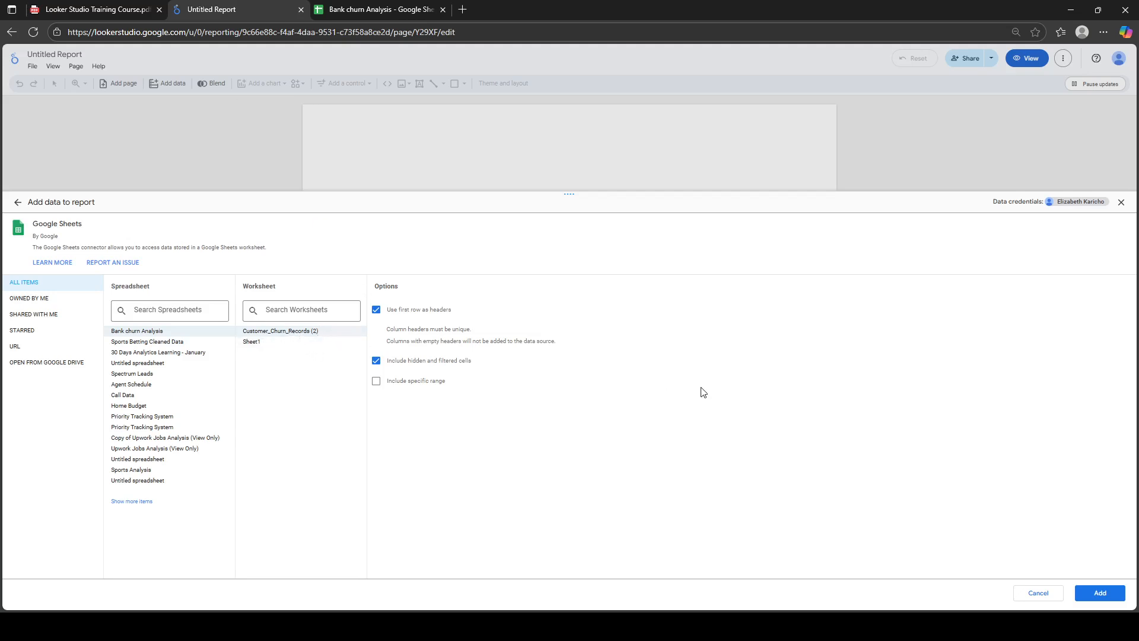
{"action": "left_click", "coordinate": [1098, 593]}
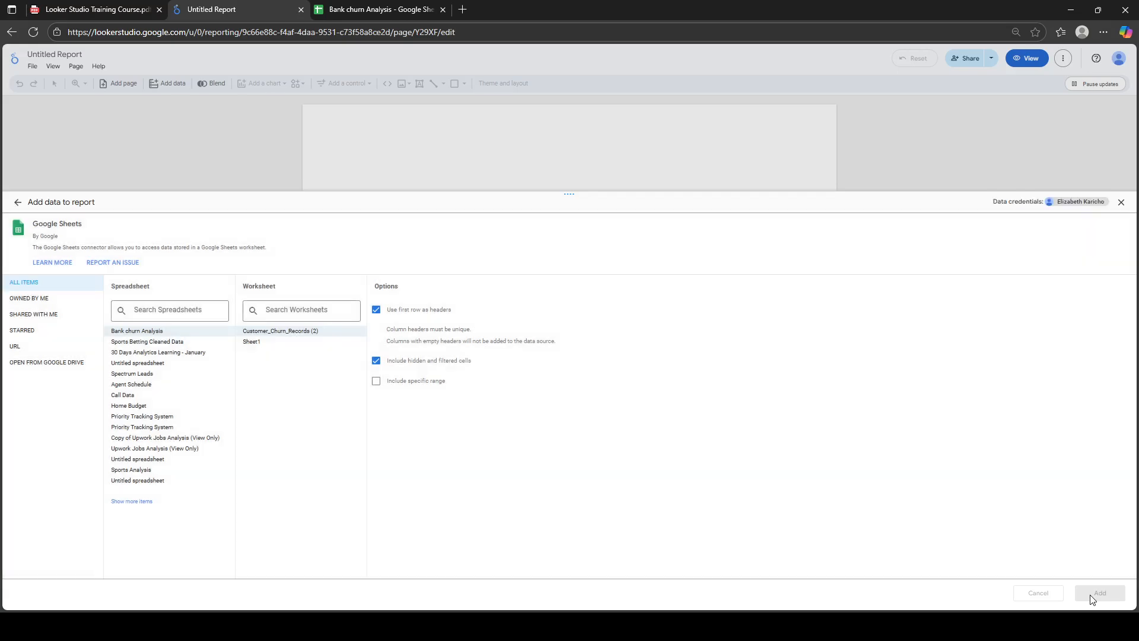
Confirm Add to Report for the Bank churn Analysis – Customer_Churn_Records (2) data source
{"action": "left_click", "coordinate": [1099, 593]}
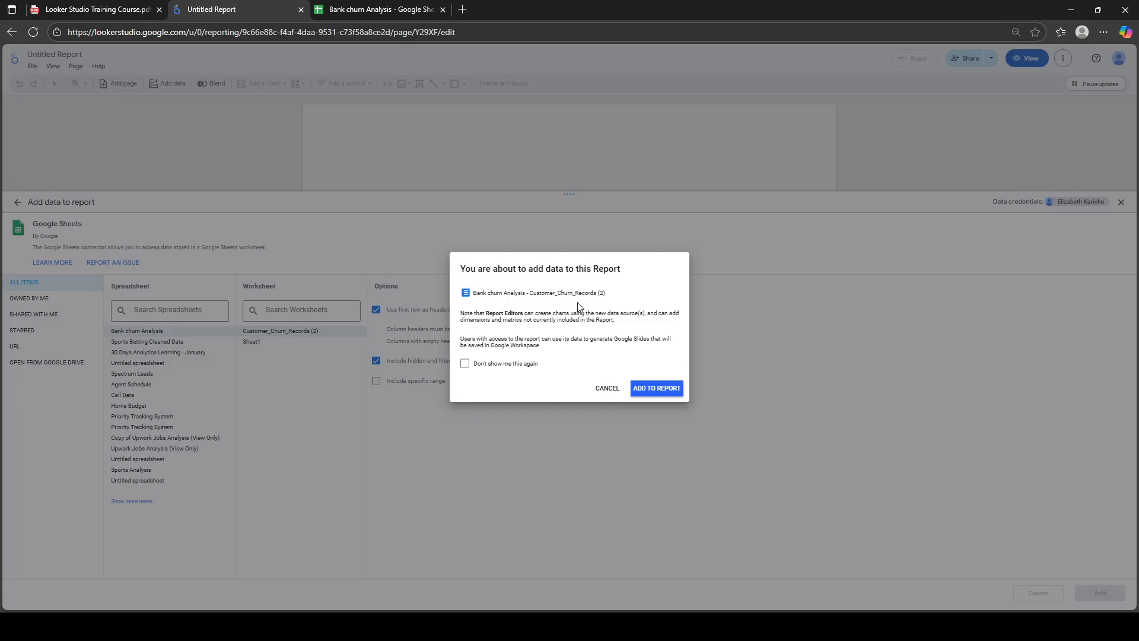
{"action": "left_click", "coordinate": [667, 389]}
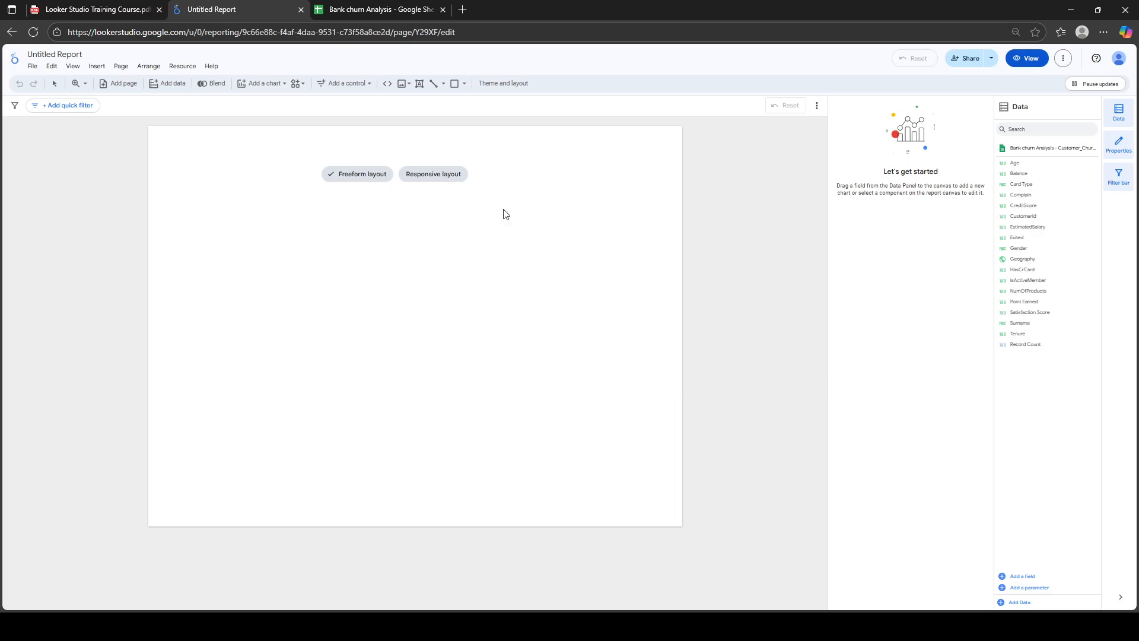
Choose the Freeform layout and delete the first default table
{"action": "mouse_move", "coordinate": [344, 179]}
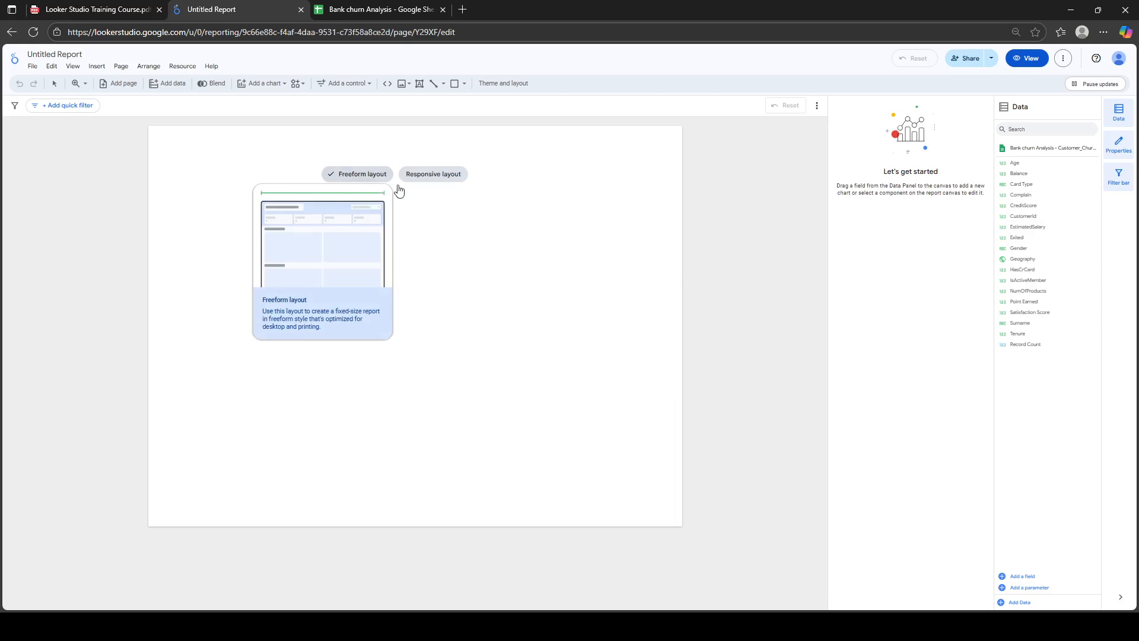
{"action": "mouse_move", "coordinate": [435, 179]}
{"action": "left_click", "coordinate": [362, 174]}
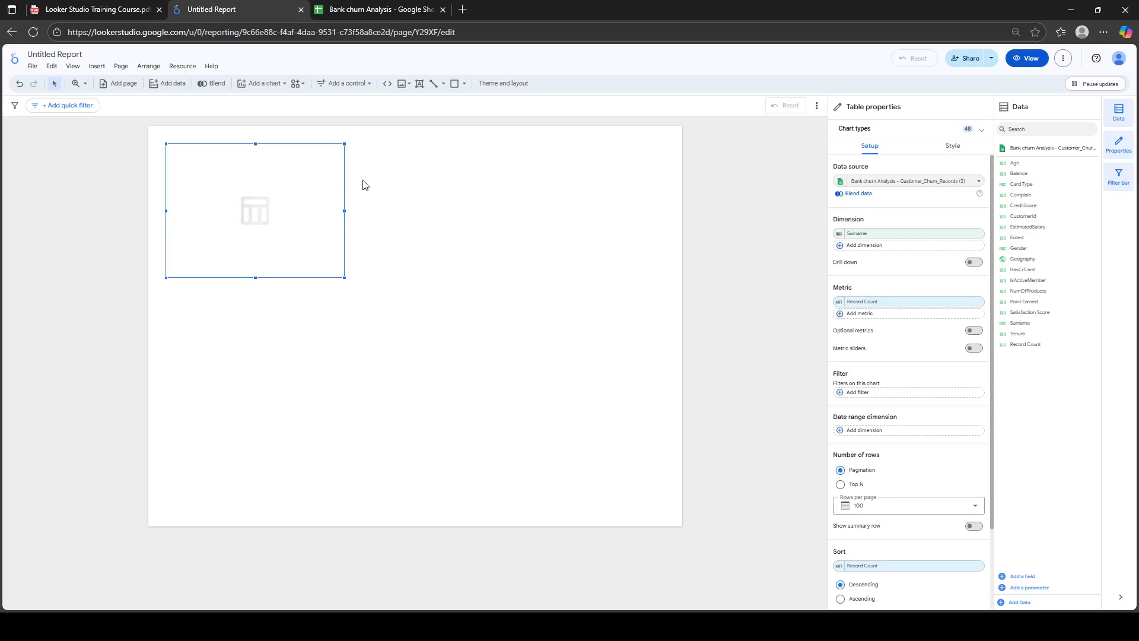
{"action": "left_click_drag", "start_coordinate": [283, 154], "coordinate": [334, 349]}
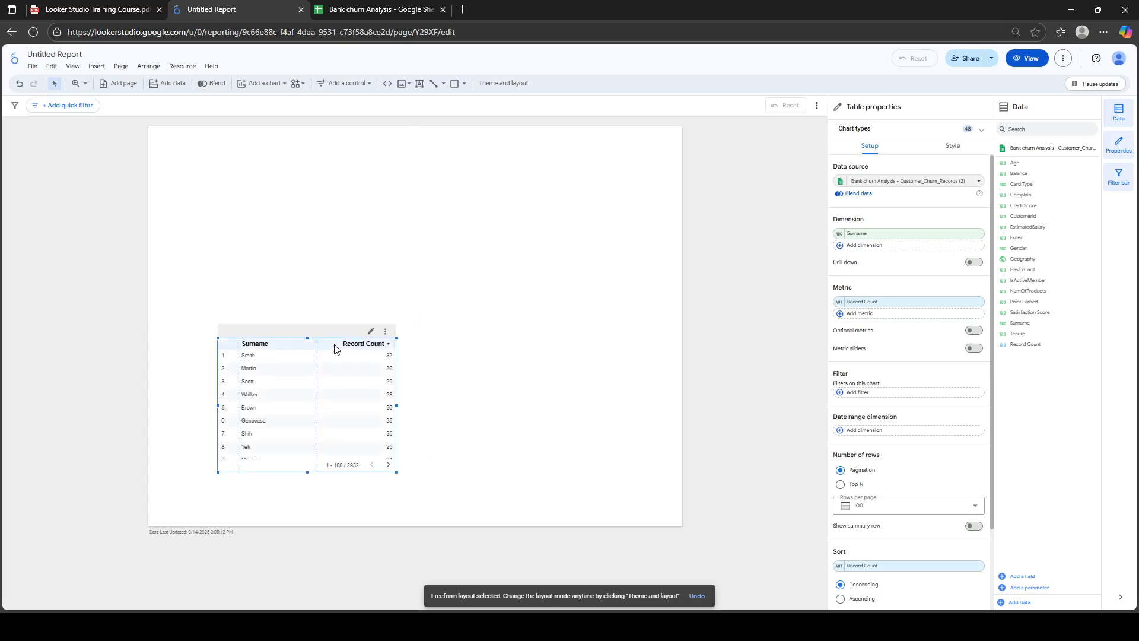
{"action": "key", "text": "Delete"}
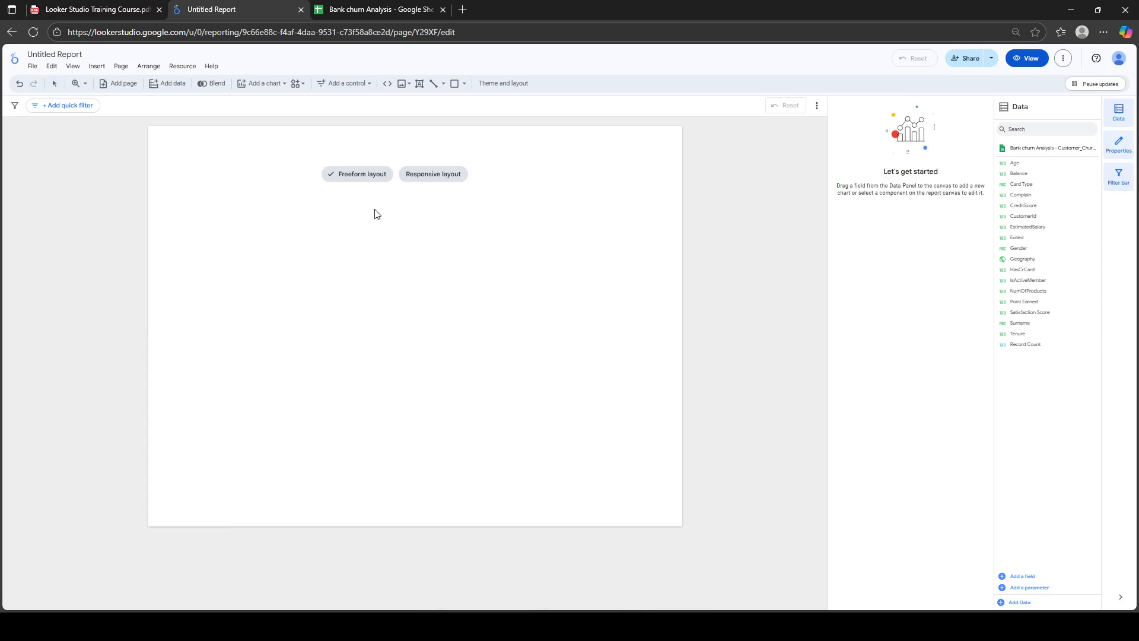
Re-add the Freeform table, move it to the page's lower left, and check the source sheet
{"action": "left_click", "coordinate": [360, 179]}
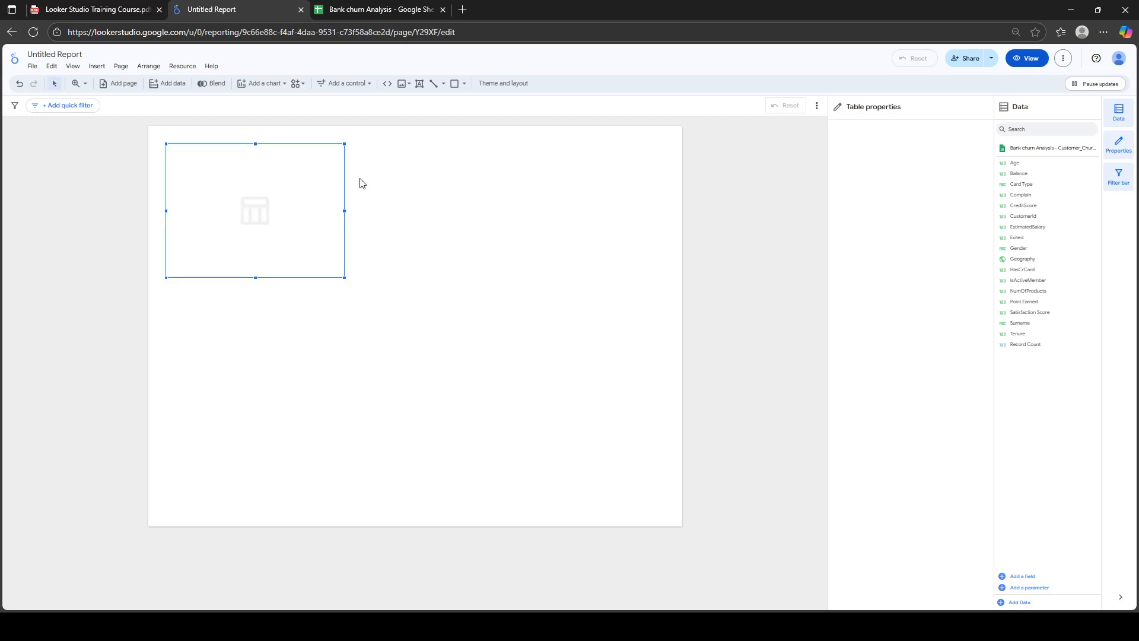
{"action": "left_click_drag", "start_coordinate": [295, 168], "coordinate": [400, 334]}
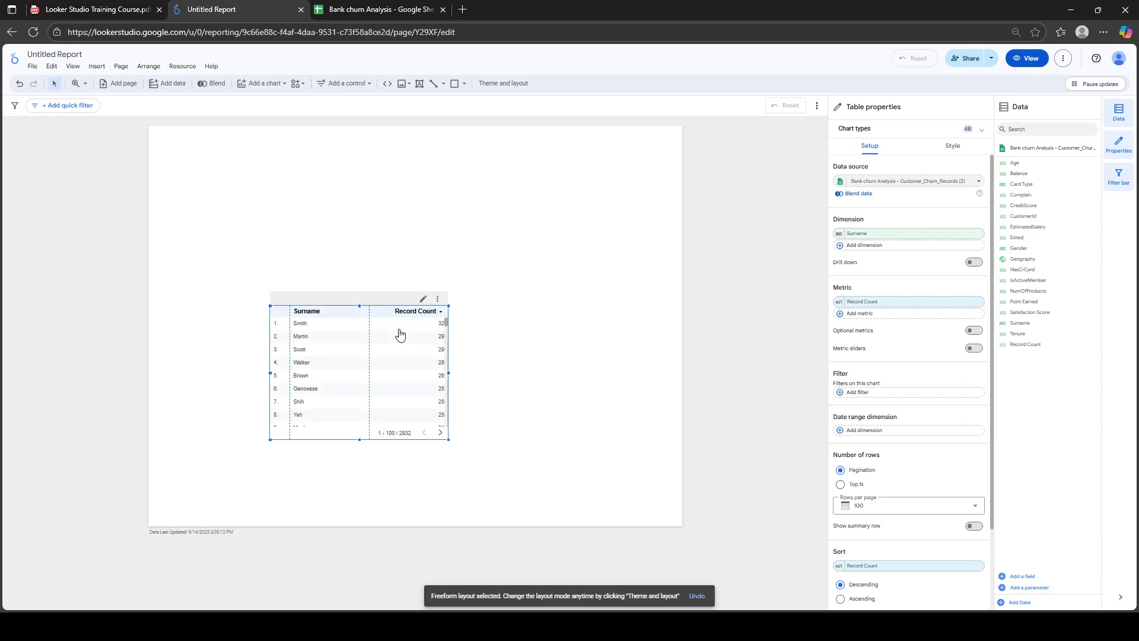
{"action": "left_click", "coordinate": [244, 125]}
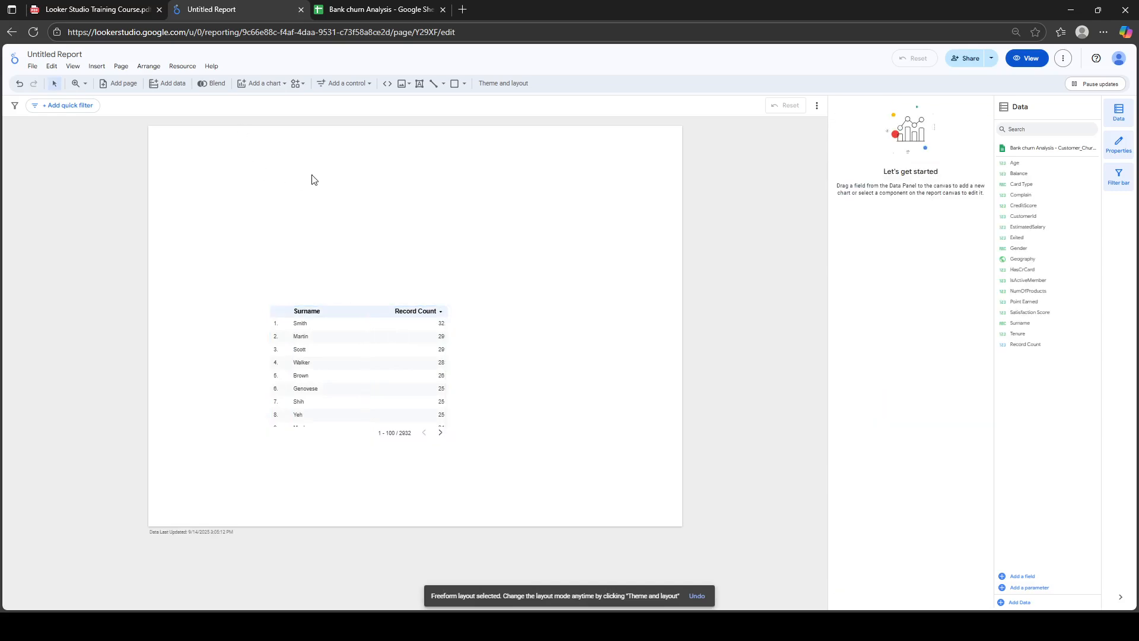
{"action": "left_click_drag", "start_coordinate": [363, 315], "coordinate": [285, 382]}
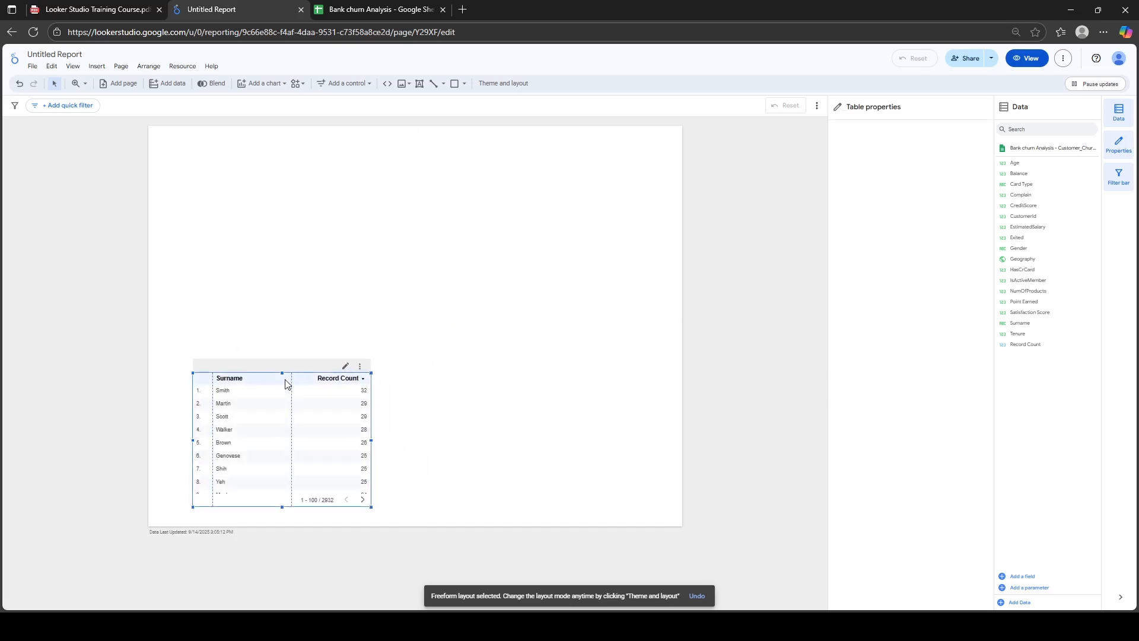
{"action": "left_click", "coordinate": [348, 177]}
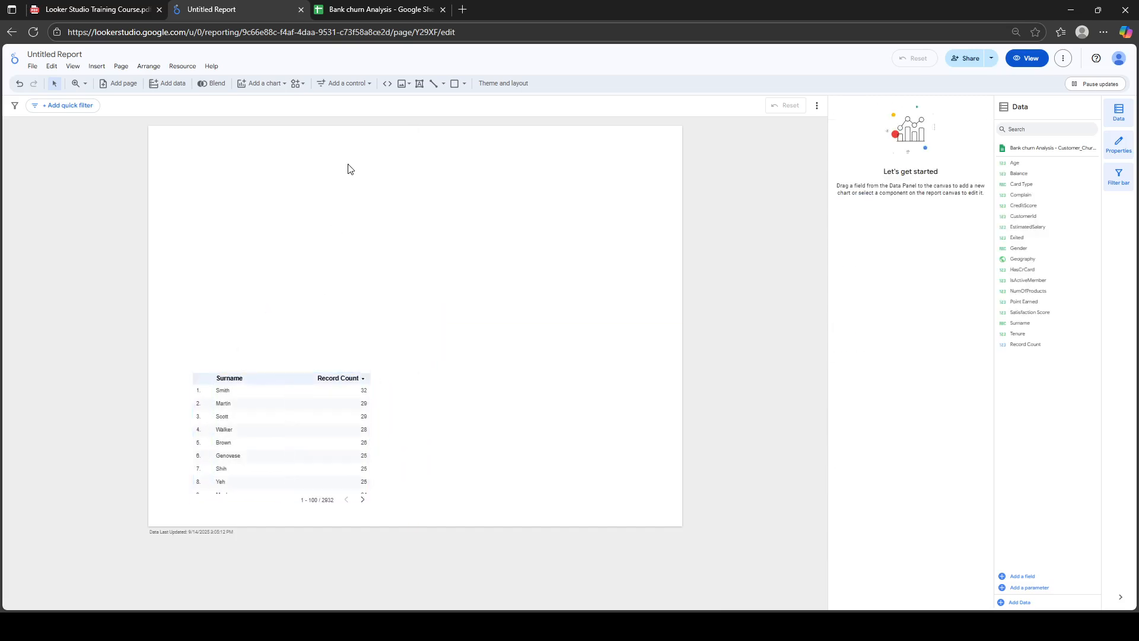
{"action": "left_click", "coordinate": [361, 10]}
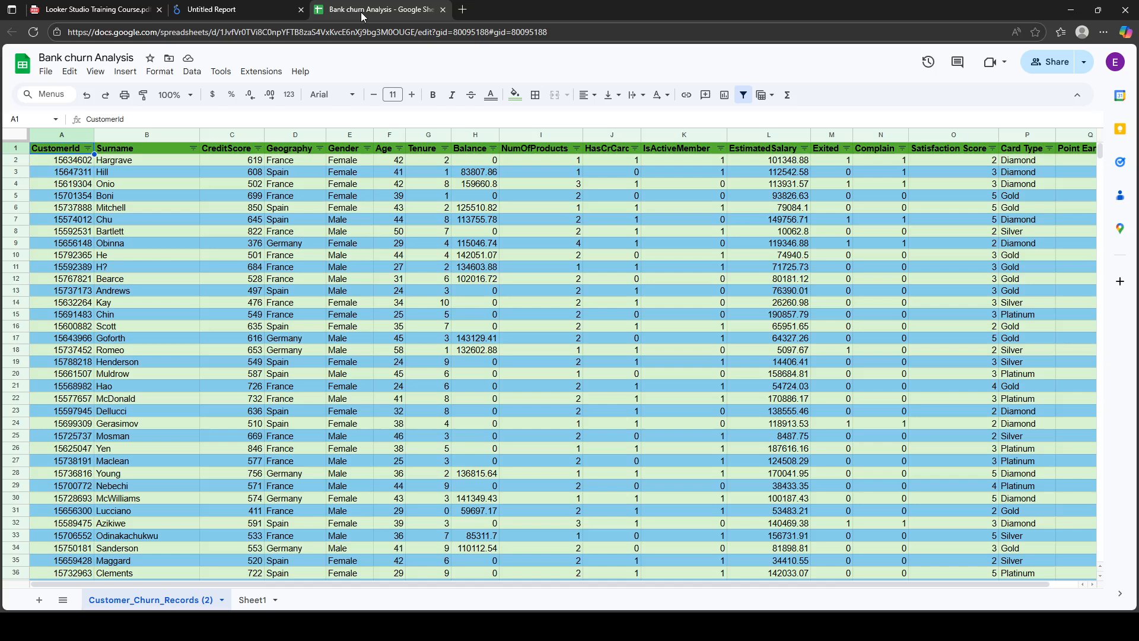
{"action": "left_click", "coordinate": [230, 10]}
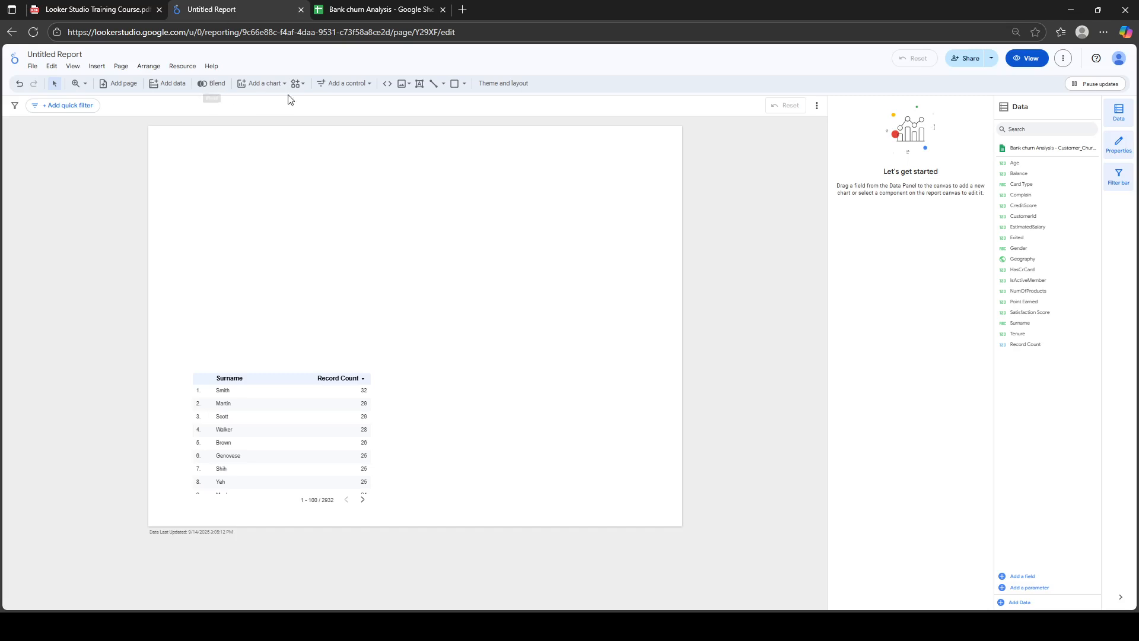
Add a text box at the top left reading 'Customer Churn Analysis'
{"action": "left_click", "coordinate": [419, 86]}
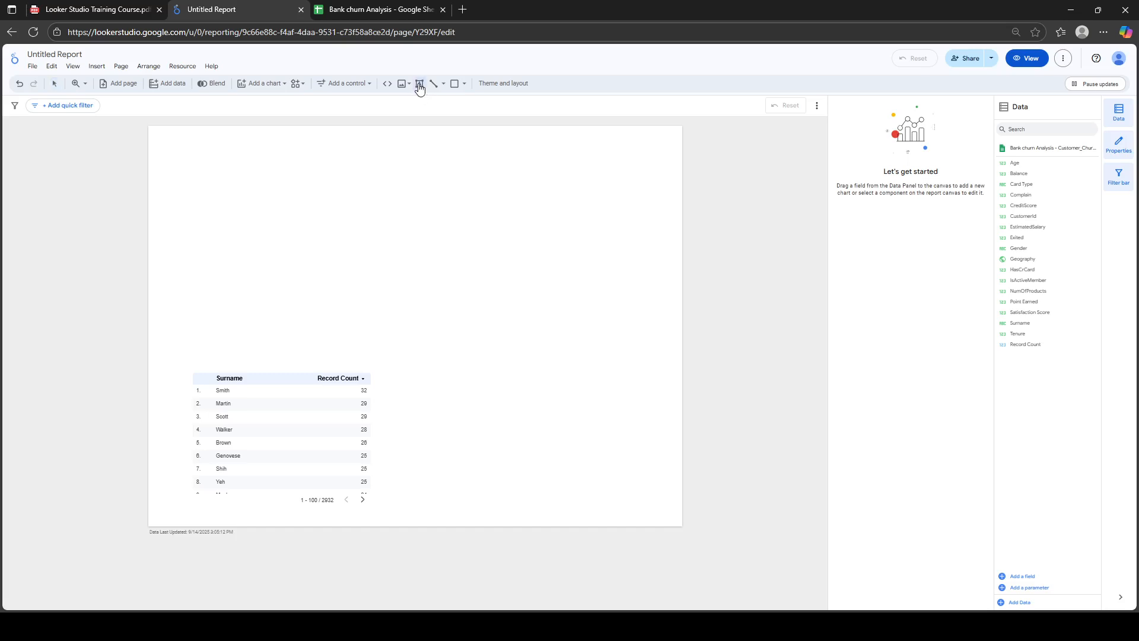
{"action": "left_click", "coordinate": [148, 130]}
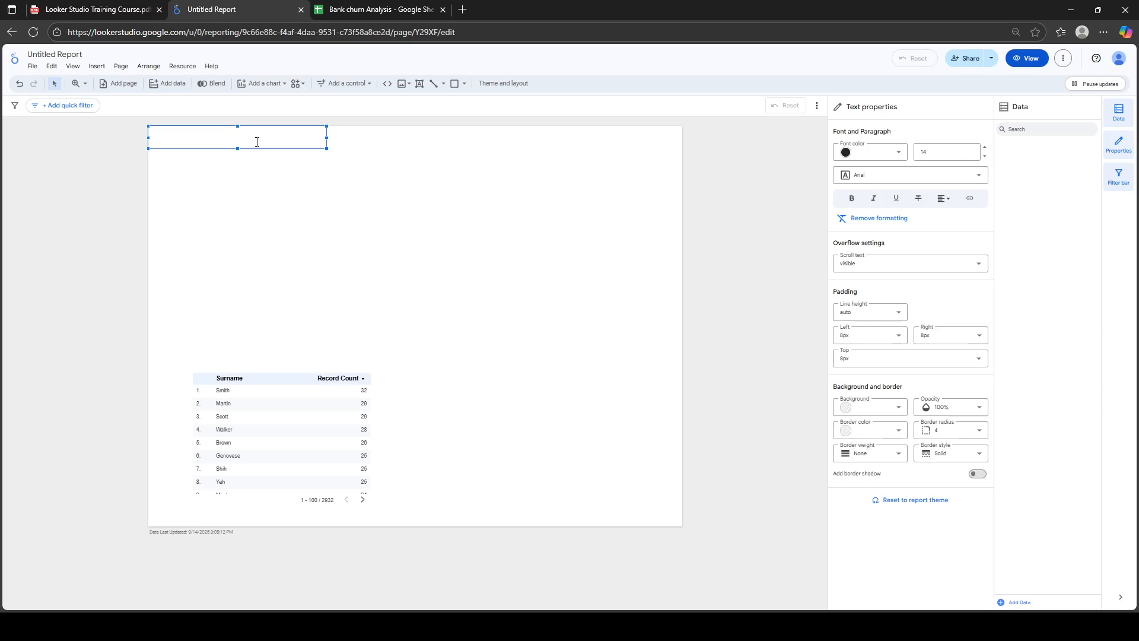
{"action": "type", "text": "Custo"}
{"action": "type", "text": "mer Chrun"}
{"action": "key", "text": "BackSpace"}
{"action": "key", "text": "BackSpace"}
{"action": "key", "text": "BackSpace"}
{"action": "type", "text": "urn Analys"}
{"action": "triple_click", "coordinate": [226, 134]}
{"action": "key", "text": "ctrl+c"}
Rename the report to 'Customer Churn Analysis'
{"action": "left_click", "coordinate": [63, 53]}
{"action": "key", "text": "ctrl+v"}
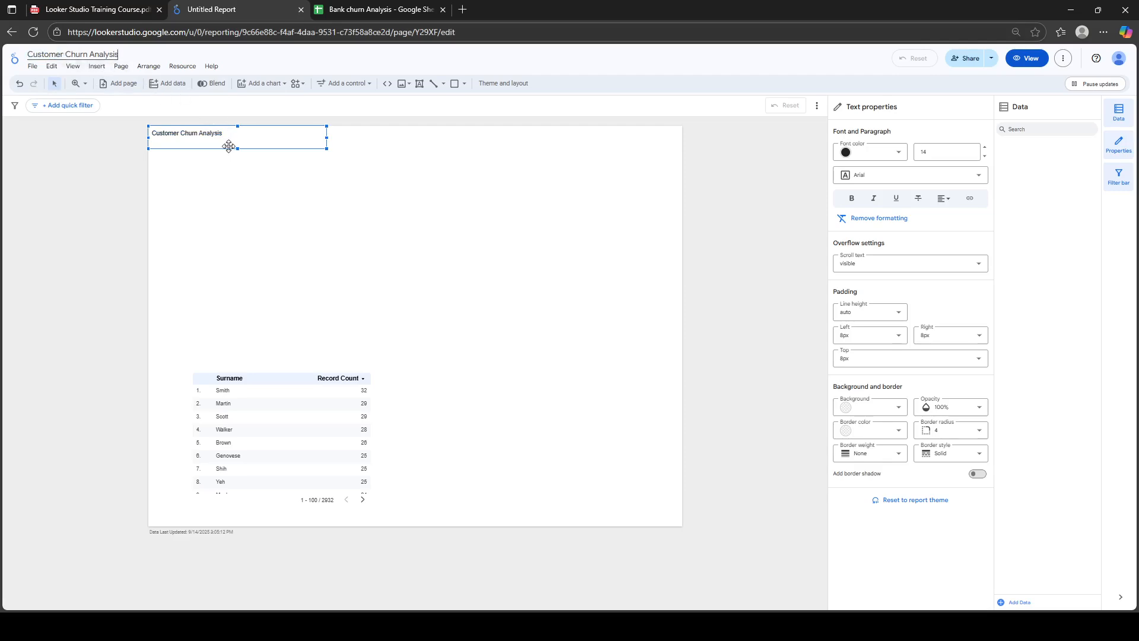
{"action": "left_click", "coordinate": [308, 198]}
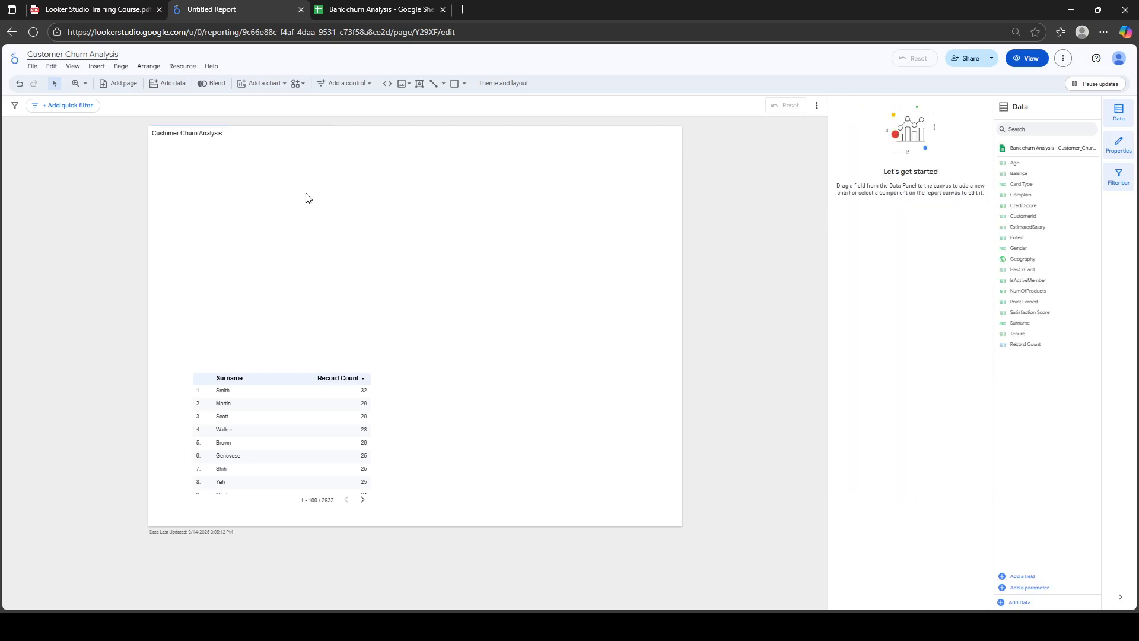
Preview the report, return to edit mode, and select the title text box
{"action": "left_click", "coordinate": [204, 136]}
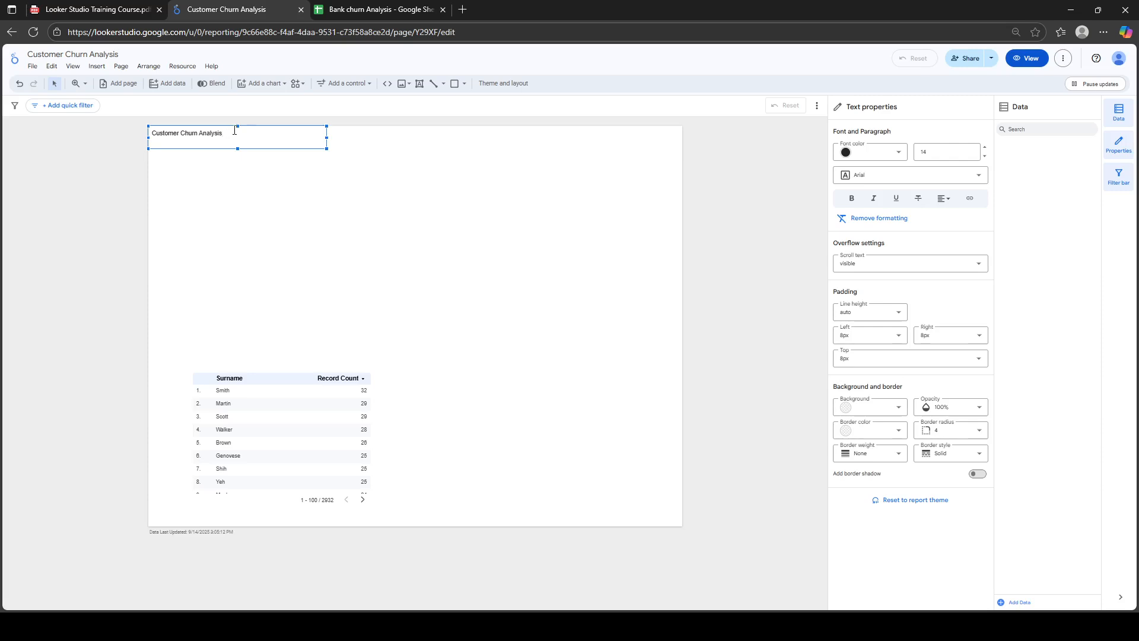
{"action": "left_click", "coordinate": [244, 175]}
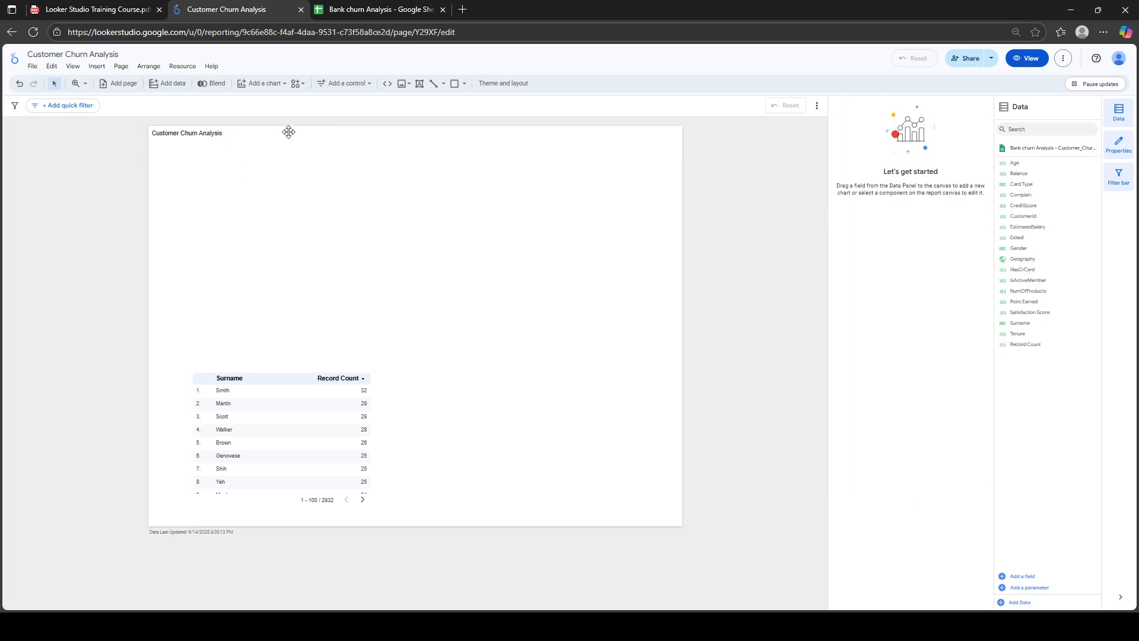
{"action": "left_click", "coordinate": [1026, 58]}
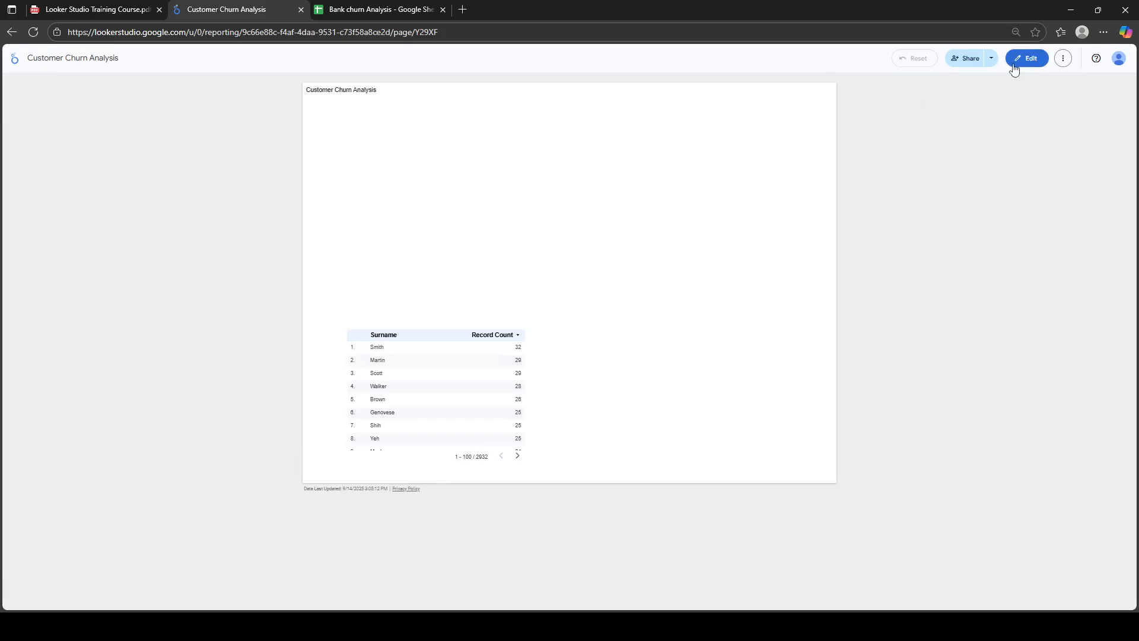
{"action": "left_click", "coordinate": [1026, 58]}
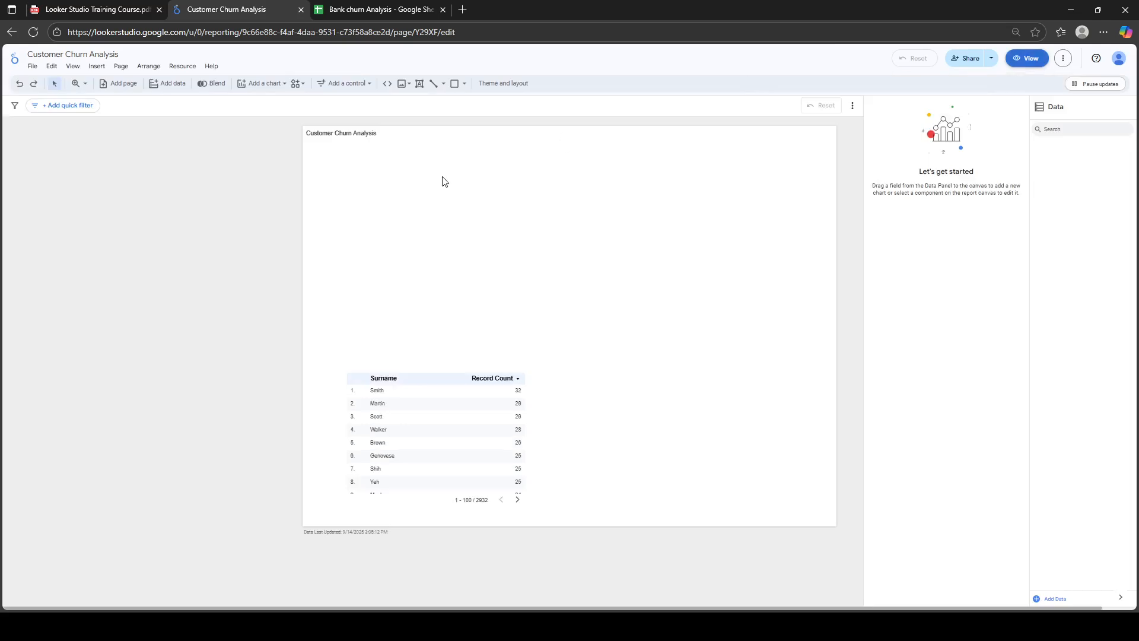
{"action": "left_click", "coordinate": [231, 137]}
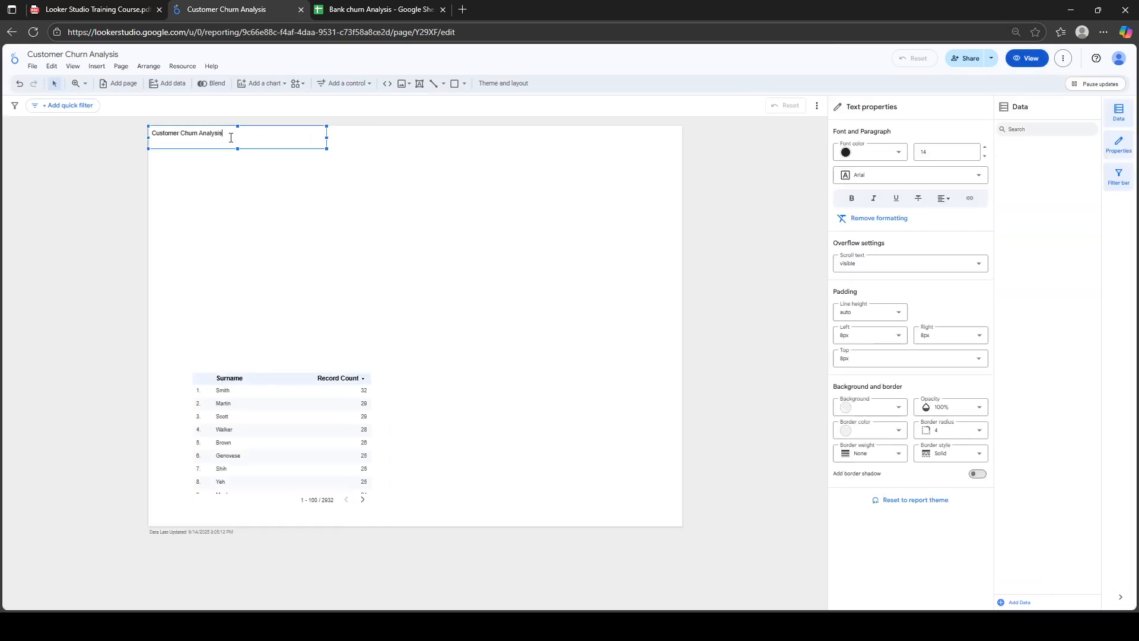
Make the title 40-point bold centred text in a box widened across the page
{"action": "triple_click", "coordinate": [230, 137]}
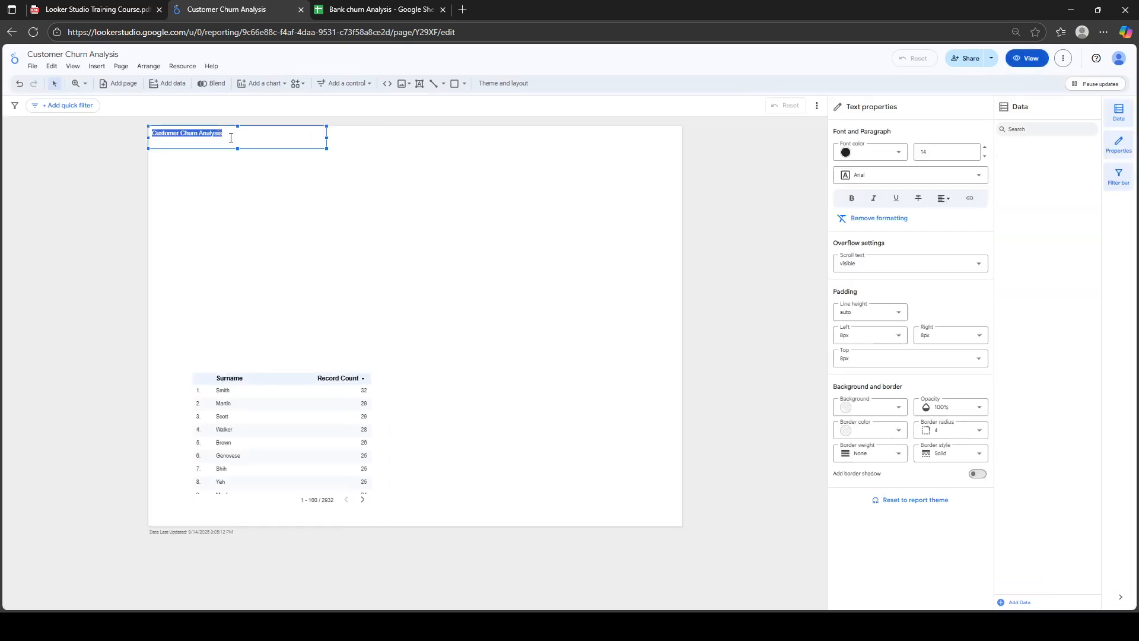
{"action": "left_click", "coordinate": [937, 153]}
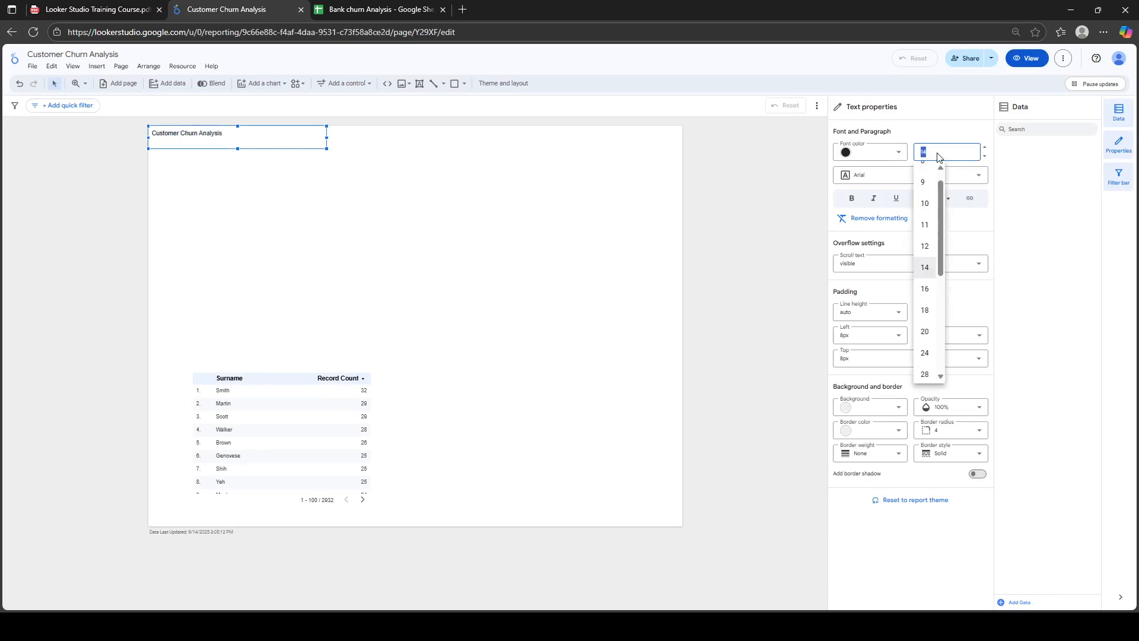
{"action": "scroll", "coordinate": [943, 327], "scroll_direction": "down", "scroll_amount": 3}
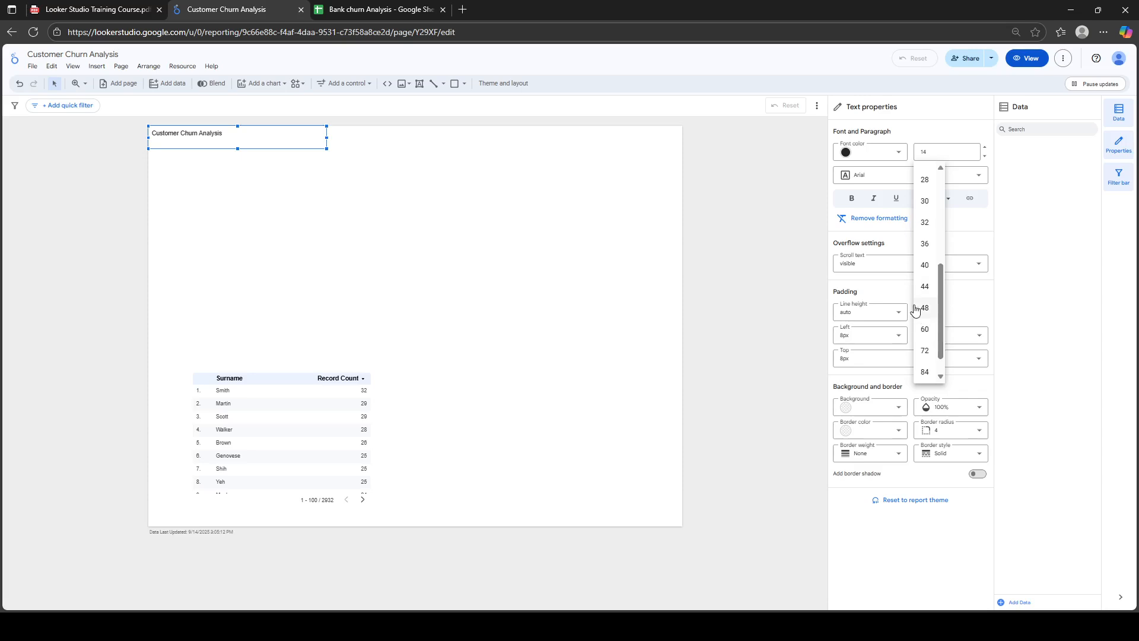
{"action": "left_click", "coordinate": [924, 262]}
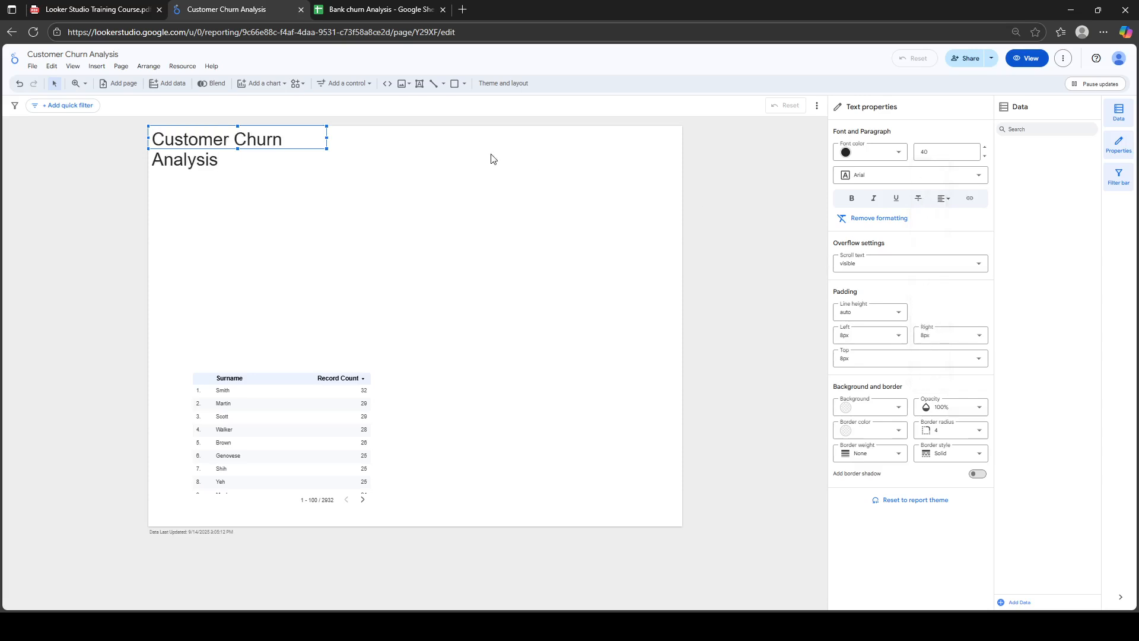
{"action": "left_click_drag", "start_coordinate": [327, 138], "coordinate": [676, 146]}
{"action": "mouse_move", "coordinate": [415, 148]}
{"action": "left_mouse_down"}
{"action": "mouse_move", "coordinate": [416, 173]}
{"action": "mouse_move", "coordinate": [415, 161]}
{"action": "left_mouse_up"}
{"action": "triple_click", "coordinate": [319, 138]}
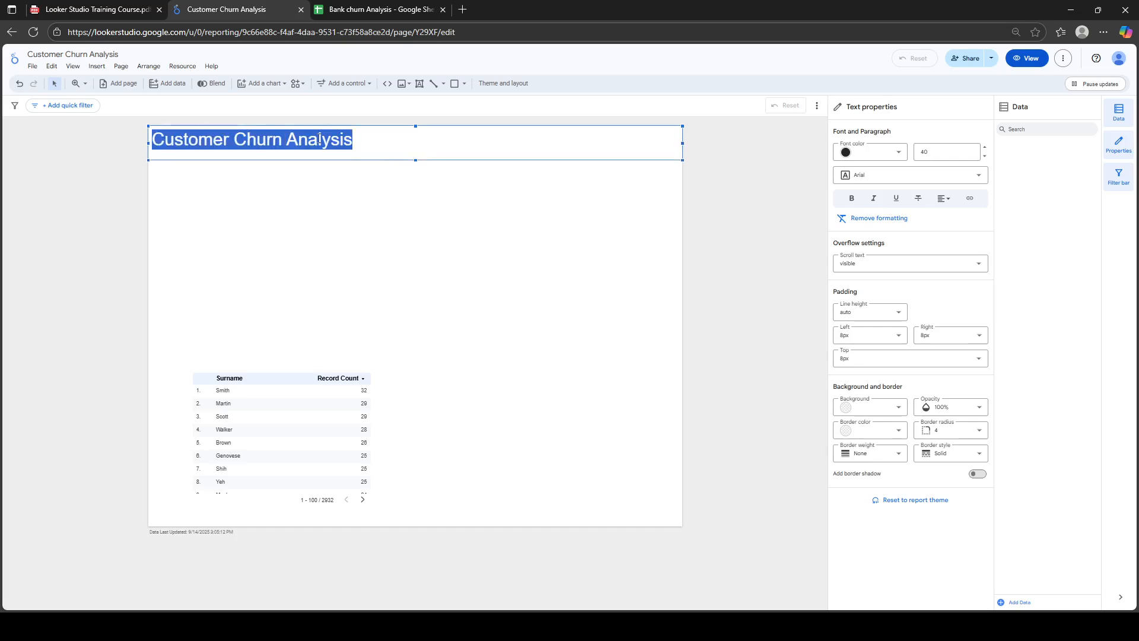
{"action": "left_click", "coordinate": [847, 200]}
{"action": "left_click", "coordinate": [848, 201]}
{"action": "left_click", "coordinate": [943, 198]}
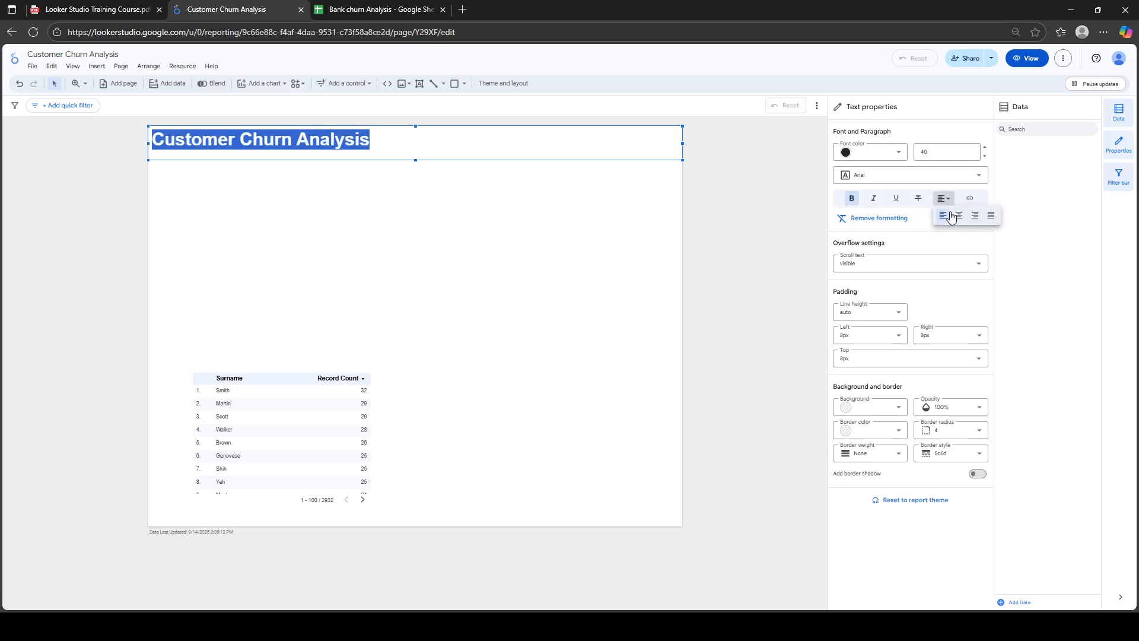
{"action": "left_click", "coordinate": [960, 216]}
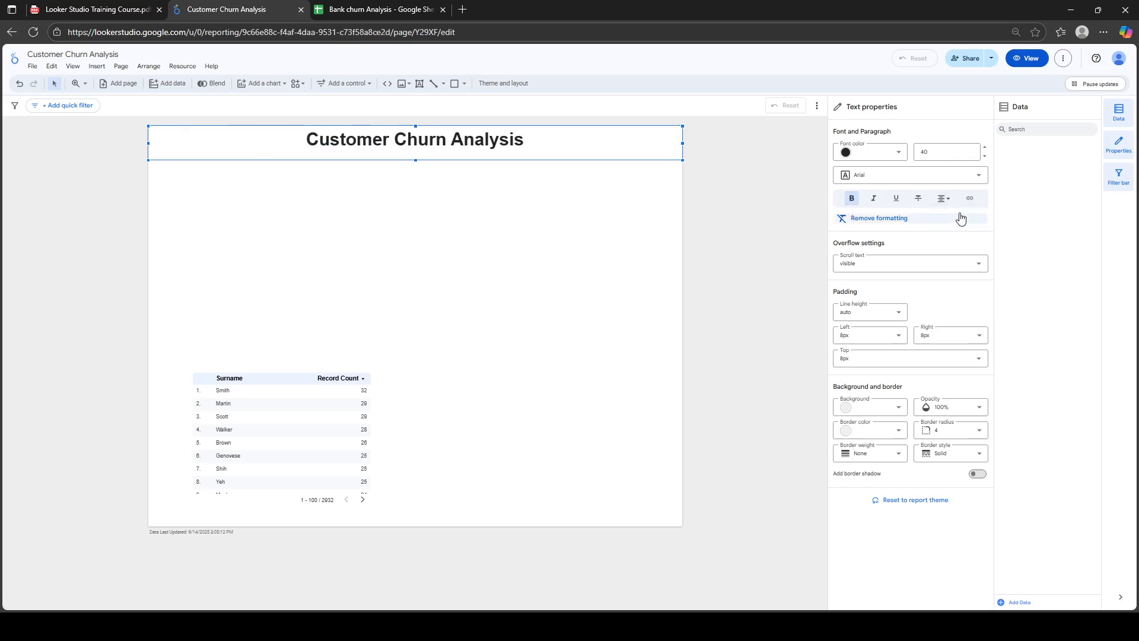
Give the title box an orange-red background, black border and corner radius 10
{"action": "left_click", "coordinate": [903, 410]}
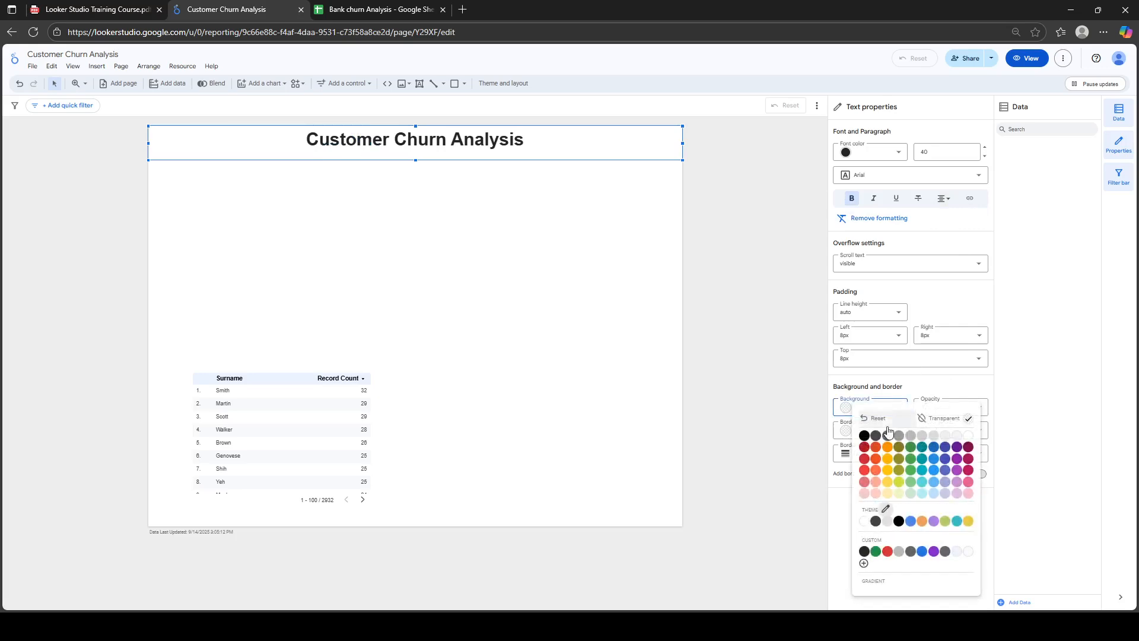
{"action": "left_click", "coordinate": [875, 449]}
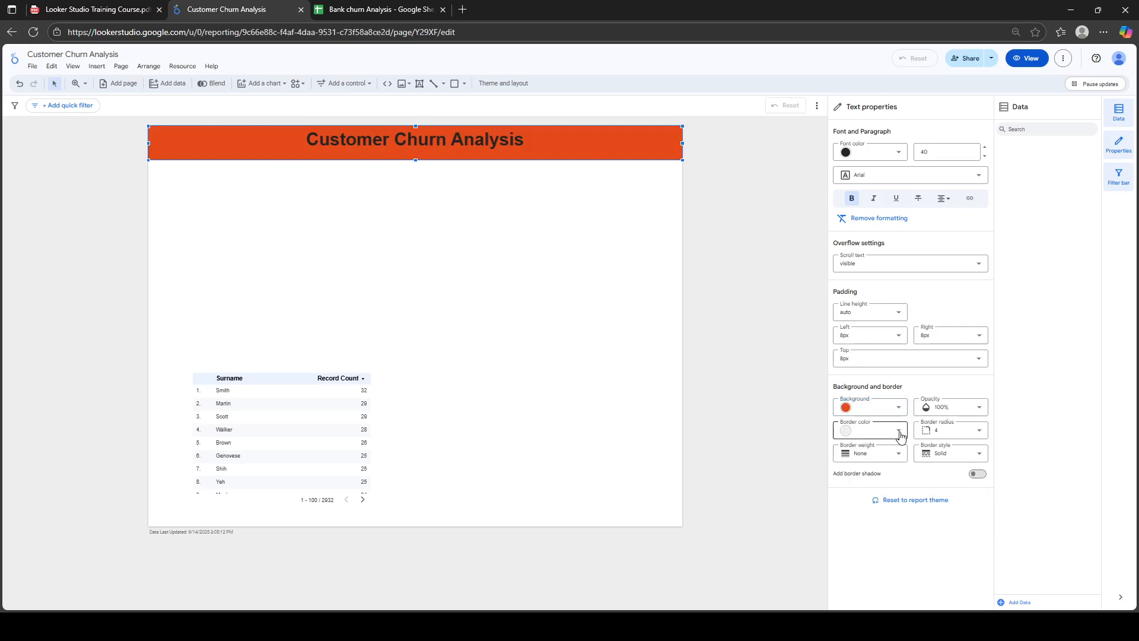
{"action": "left_click", "coordinate": [899, 436]}
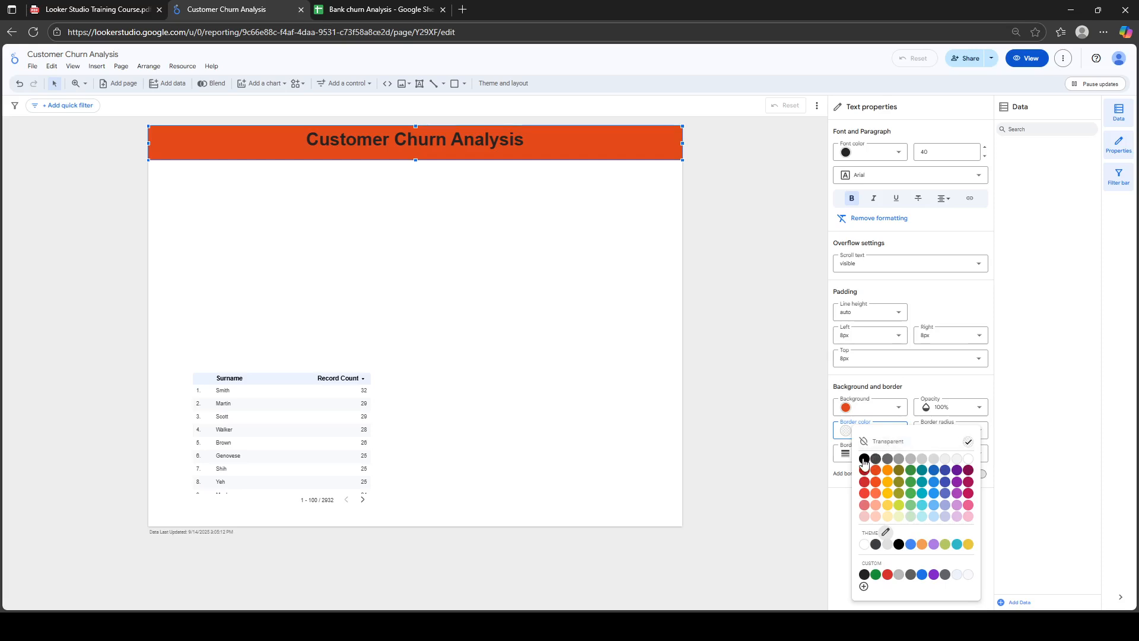
{"action": "left_click", "coordinate": [885, 533]}
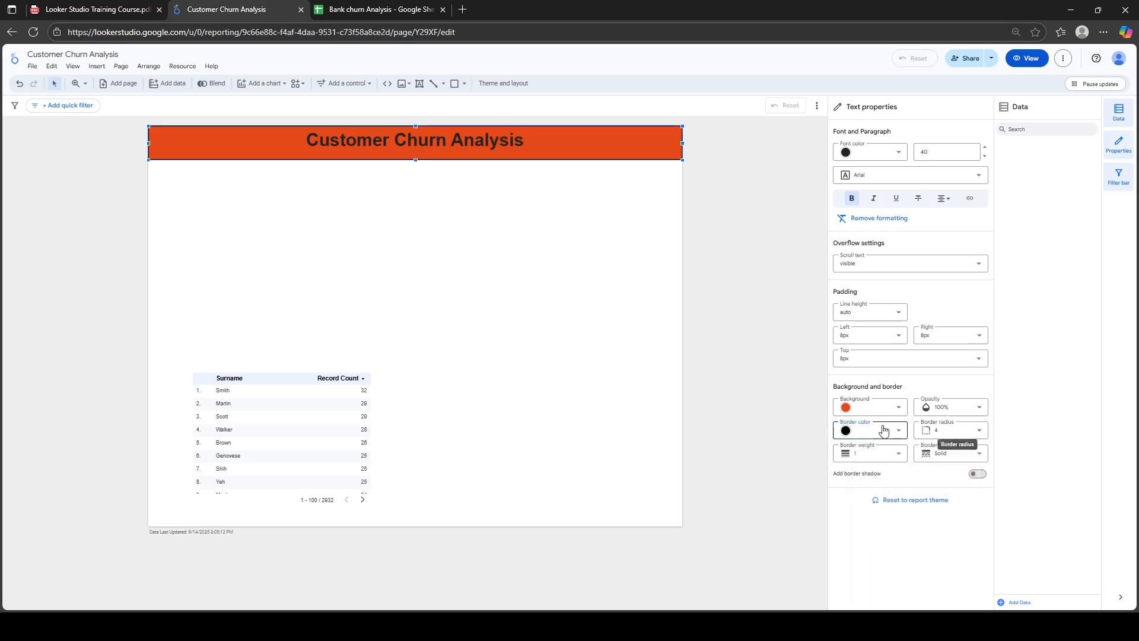
{"action": "left_click", "coordinate": [973, 430]}
{"action": "scroll", "coordinate": [983, 495], "scroll_direction": "down", "scroll_amount": 2}
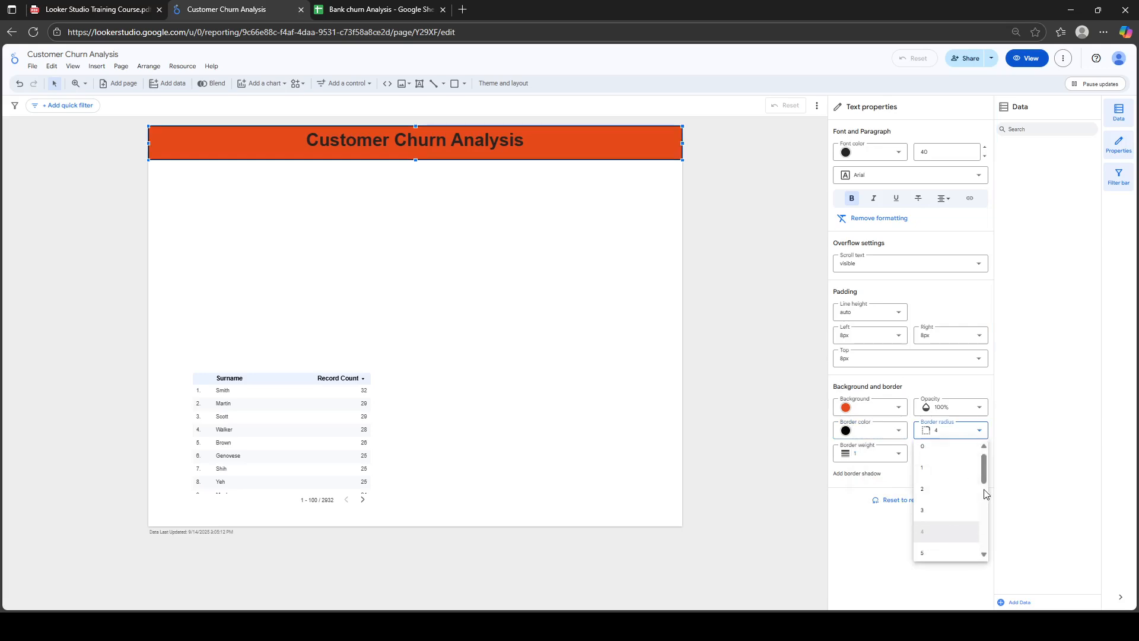
{"action": "left_click", "coordinate": [932, 475]}
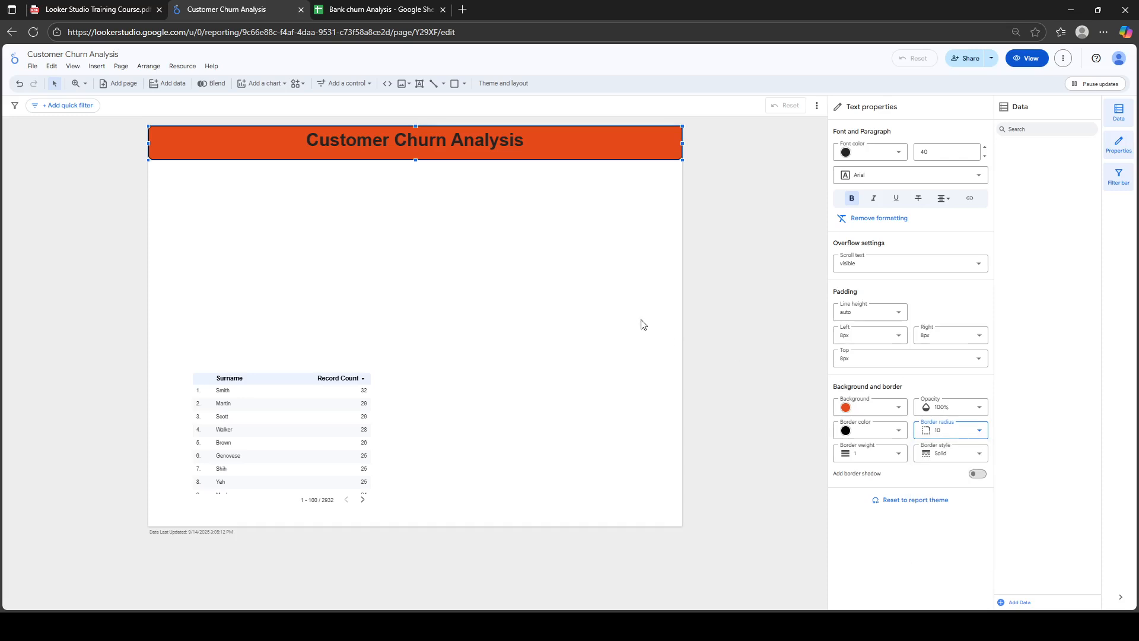
{"action": "left_click", "coordinate": [573, 271]}
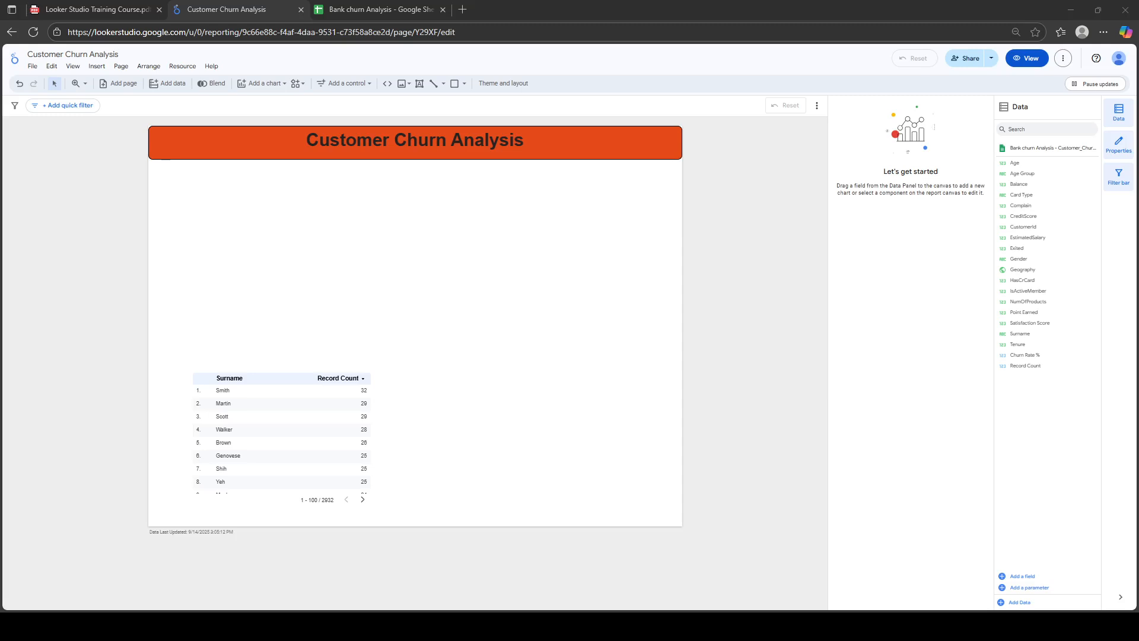
{"action": "left_click", "coordinate": [297, 381]}
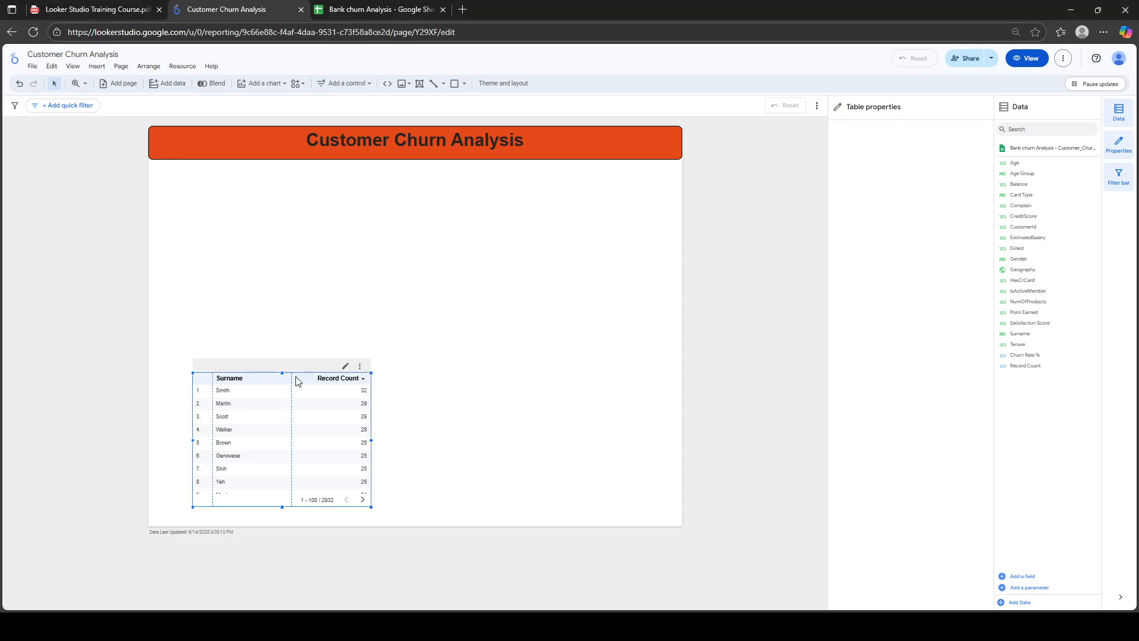
Delete the Surname and Record Count table, leaving only the orange banner
{"action": "key", "text": "Delete"}
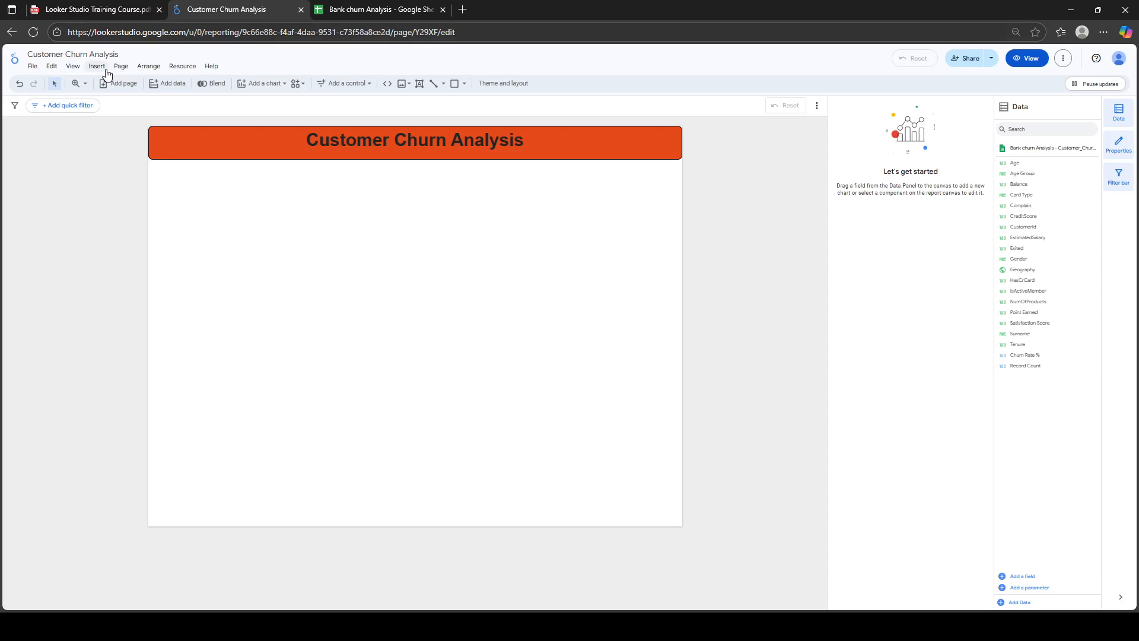
{"action": "left_click", "coordinate": [98, 67]}
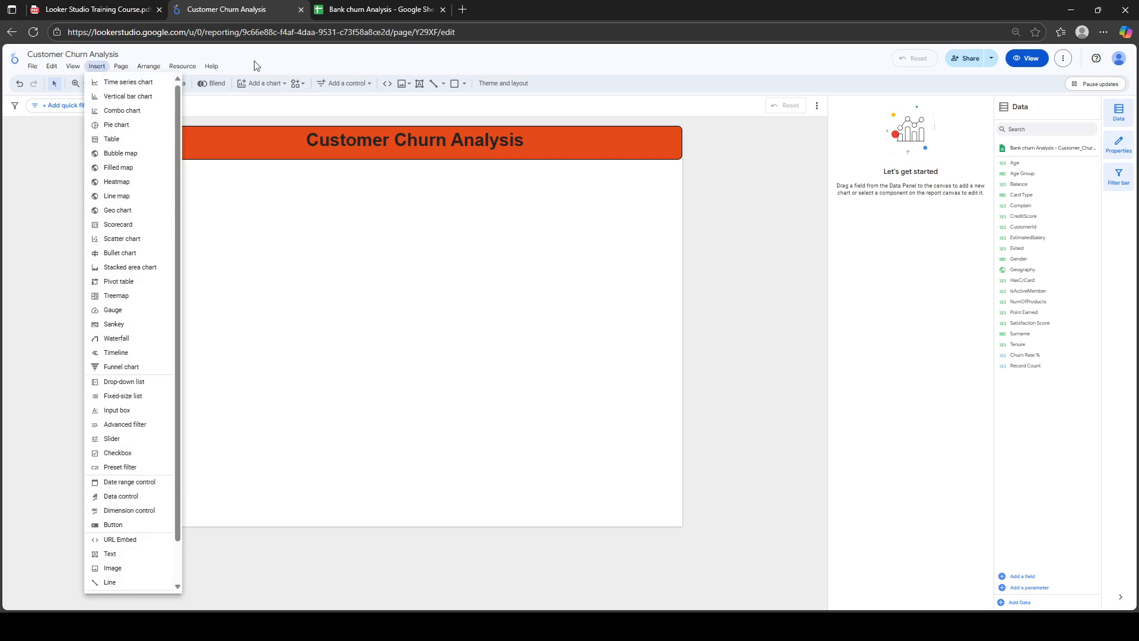
{"action": "left_click", "coordinate": [269, 87]}
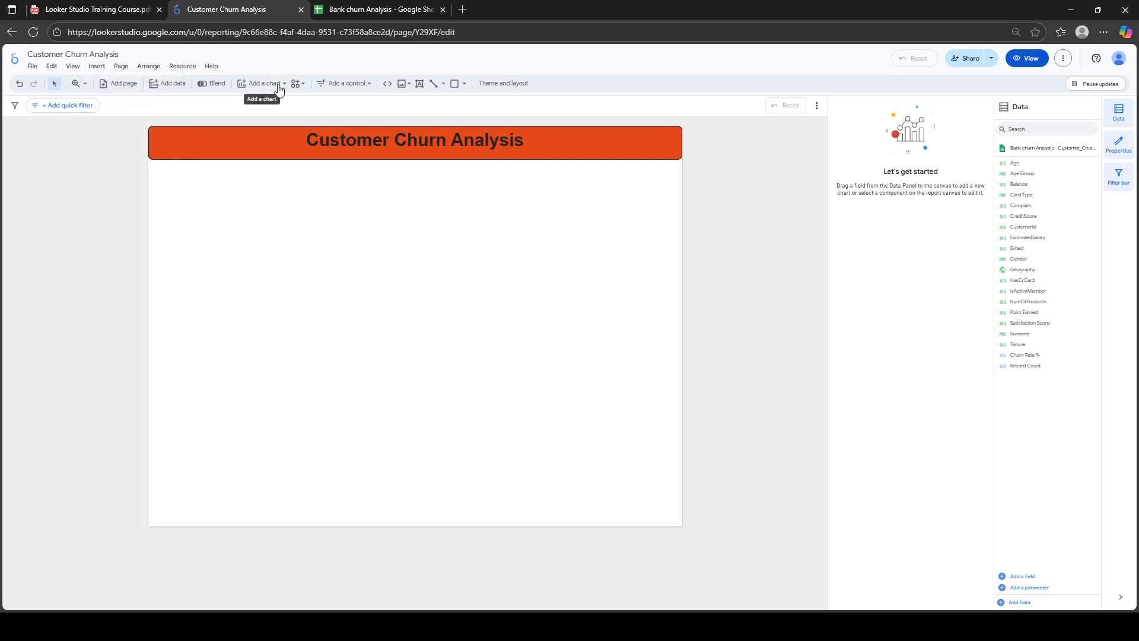
Insert a Scorecard beneath the banner's left end showing Record Count 10,000
{"action": "left_click", "coordinate": [279, 89]}
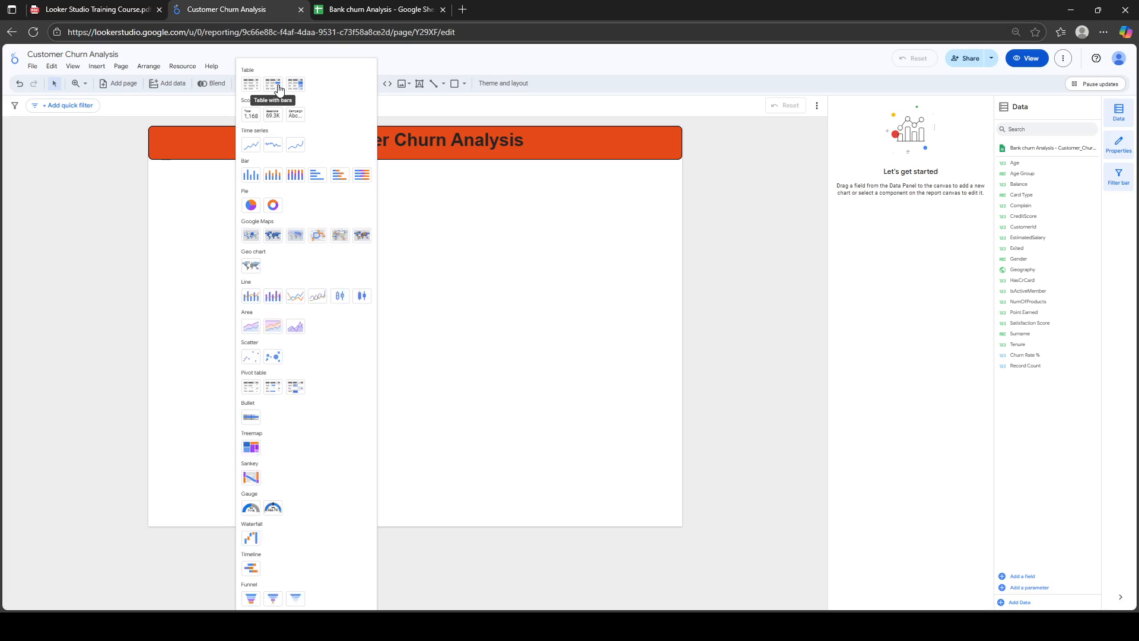
{"action": "left_click", "coordinate": [249, 118]}
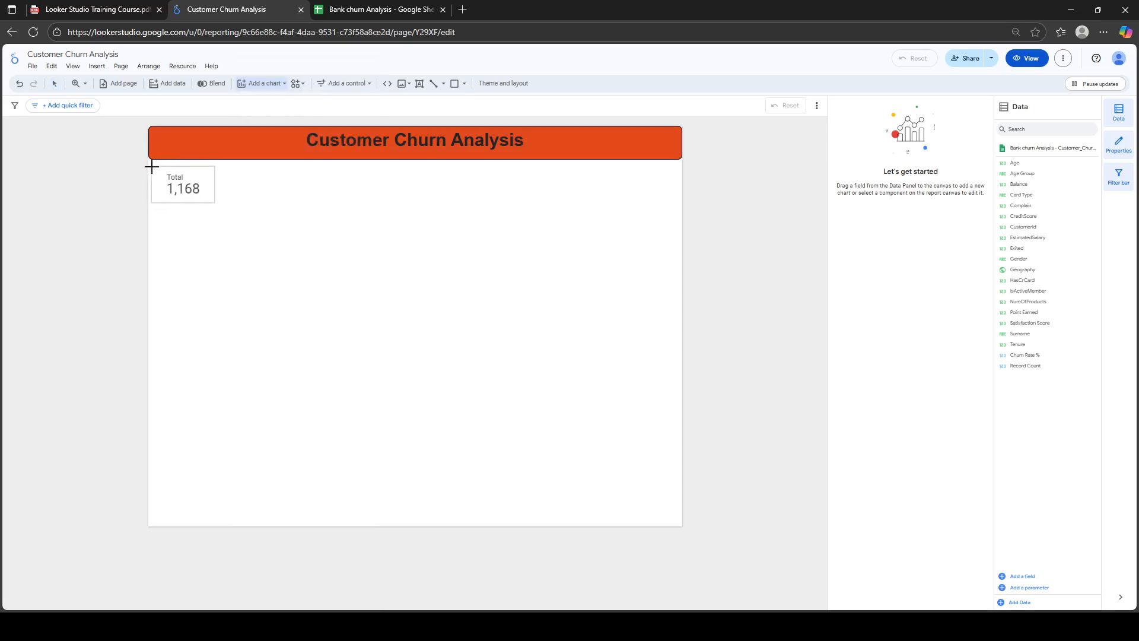
{"action": "left_click", "coordinate": [150, 167]}
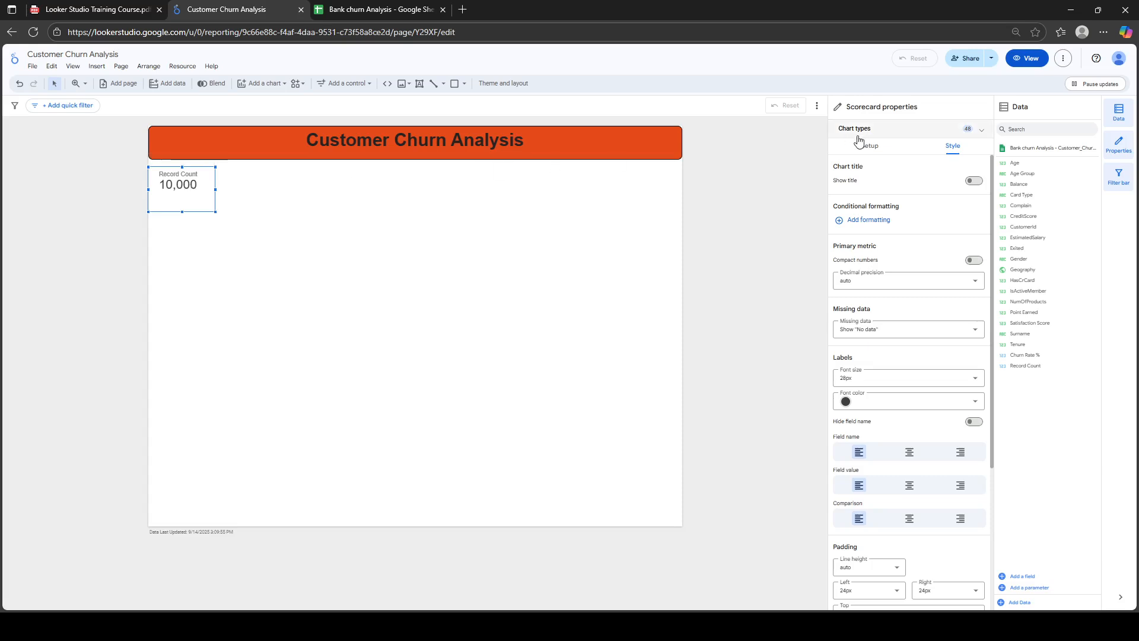
{"action": "left_click", "coordinate": [884, 152]}
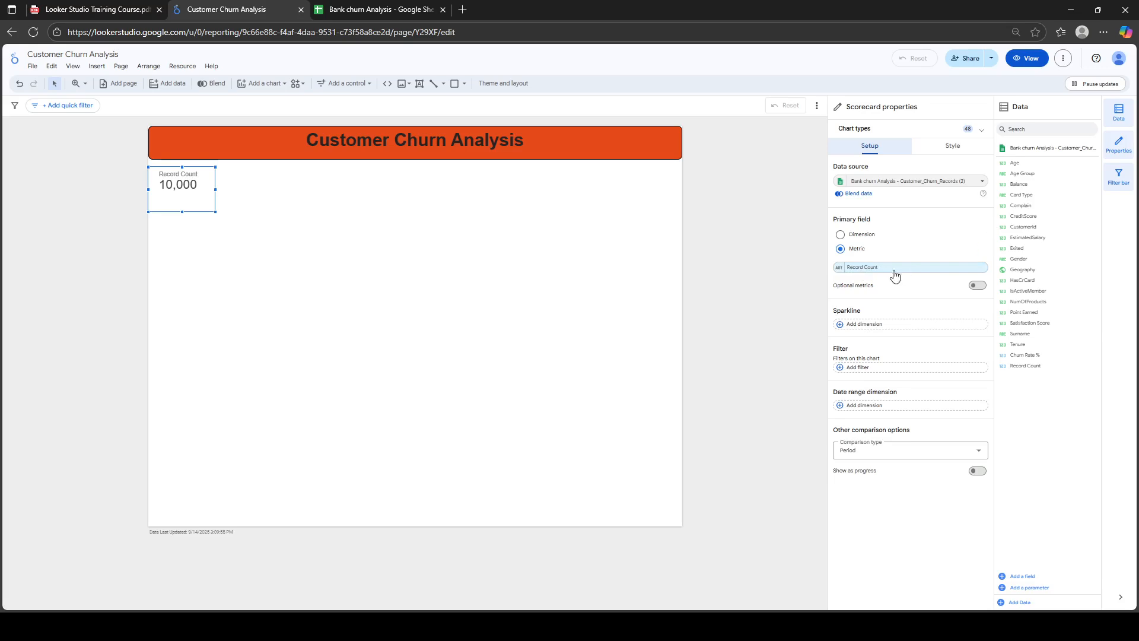
Switch the scorecard metric to CustomerId with Count Distinct aggregation
{"action": "left_click", "coordinate": [876, 267]}
{"action": "type", "text": "cust"}
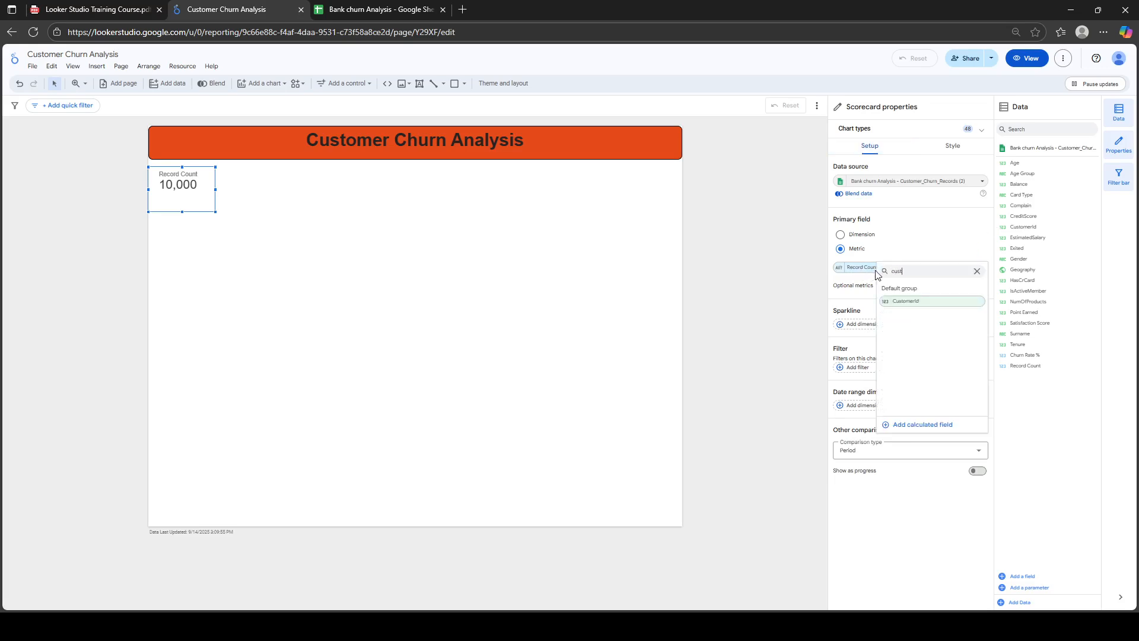
{"action": "left_click", "coordinate": [893, 301]}
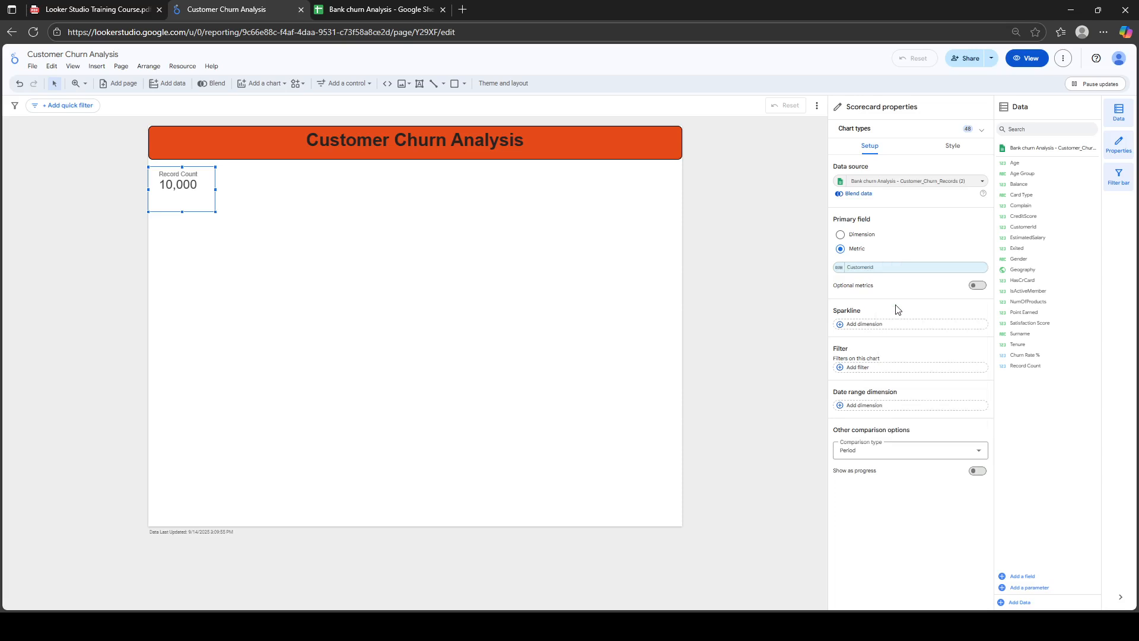
{"action": "left_click", "coordinate": [838, 268]}
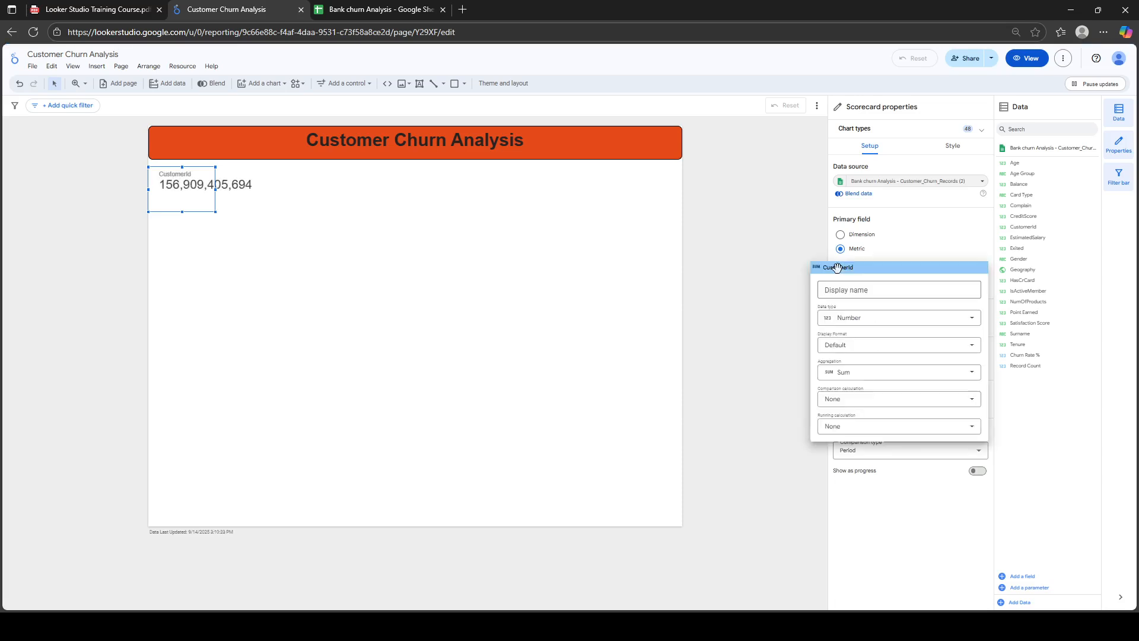
{"action": "left_click", "coordinate": [875, 379]}
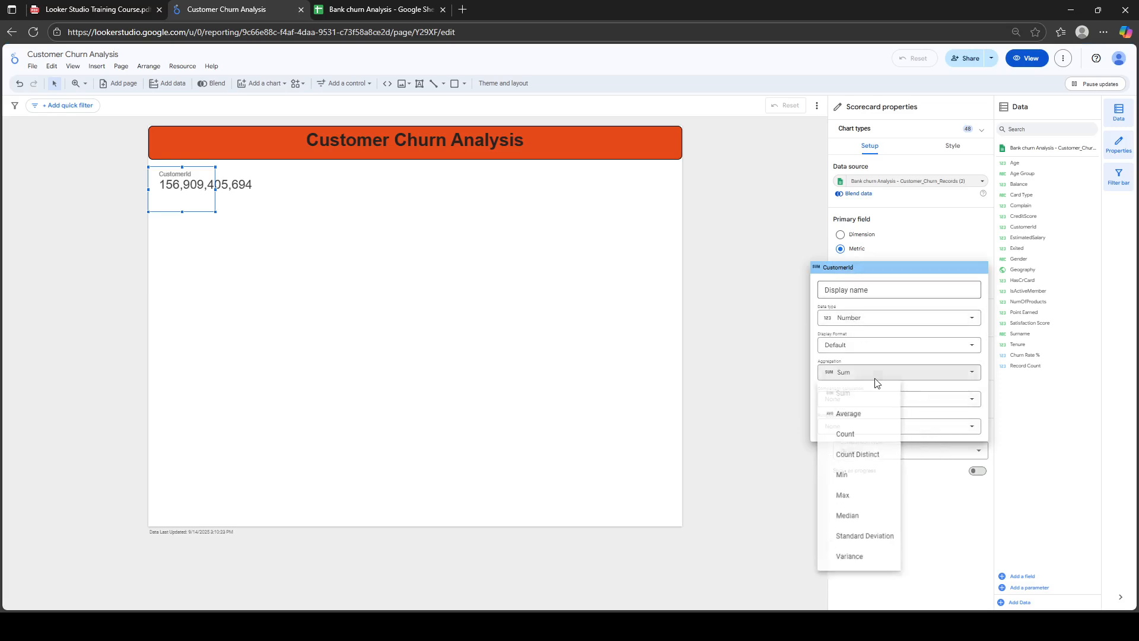
{"action": "left_click", "coordinate": [865, 456]}
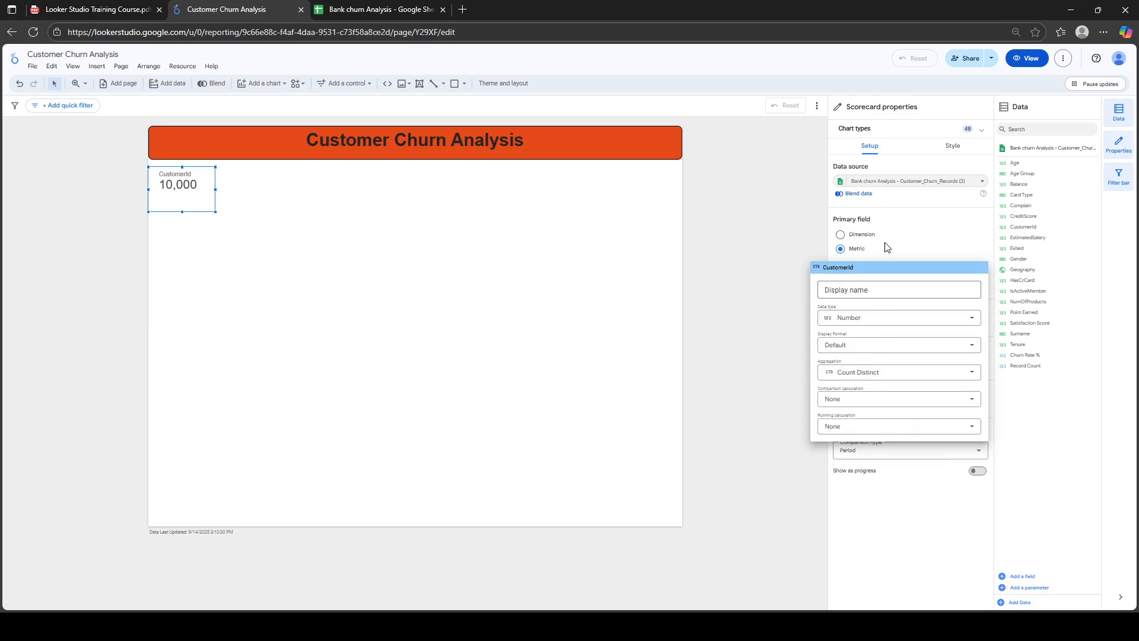
{"action": "left_click", "coordinate": [943, 243]}
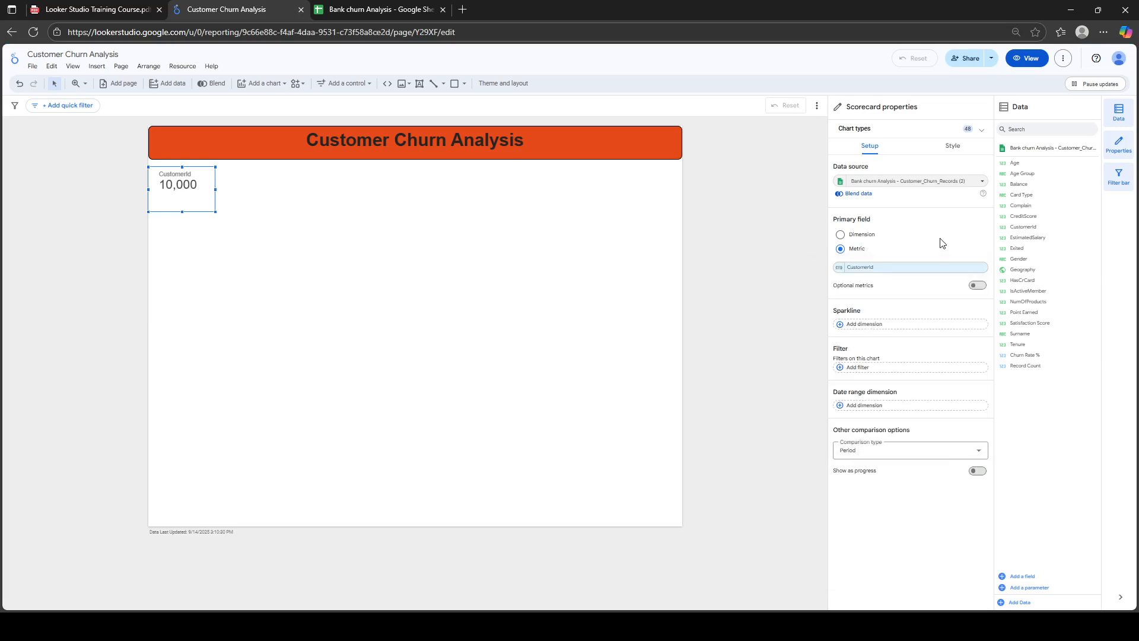
{"action": "left_click", "coordinate": [838, 268]}
{"action": "left_click", "coordinate": [907, 249]}
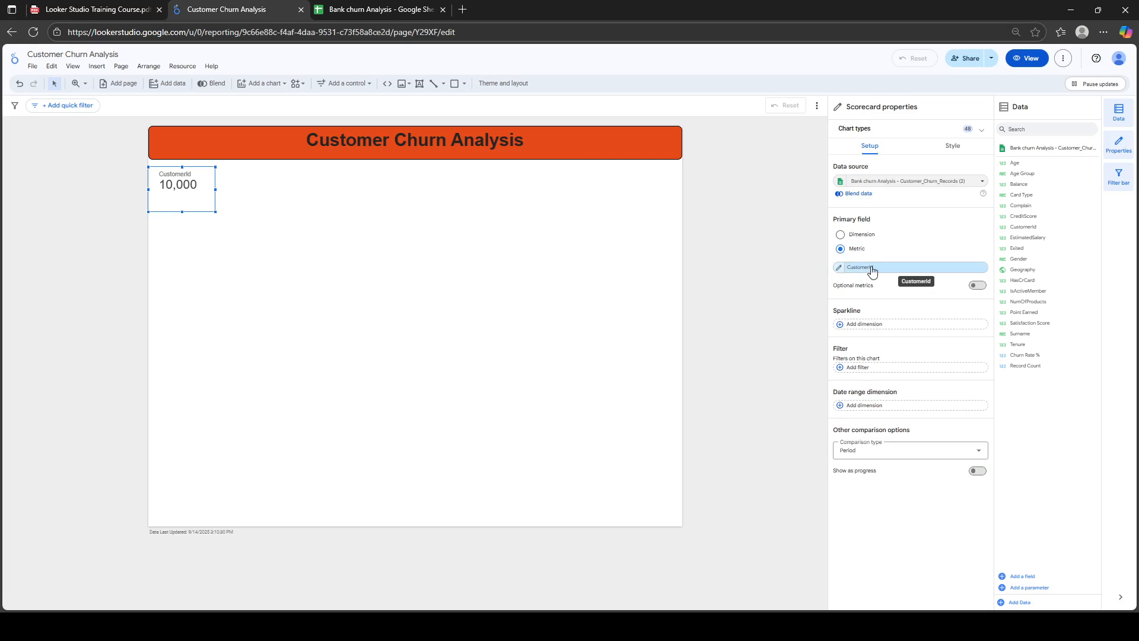
Set the CustomerId metric's display name to 'Total Customers'
{"action": "left_click", "coordinate": [838, 270]}
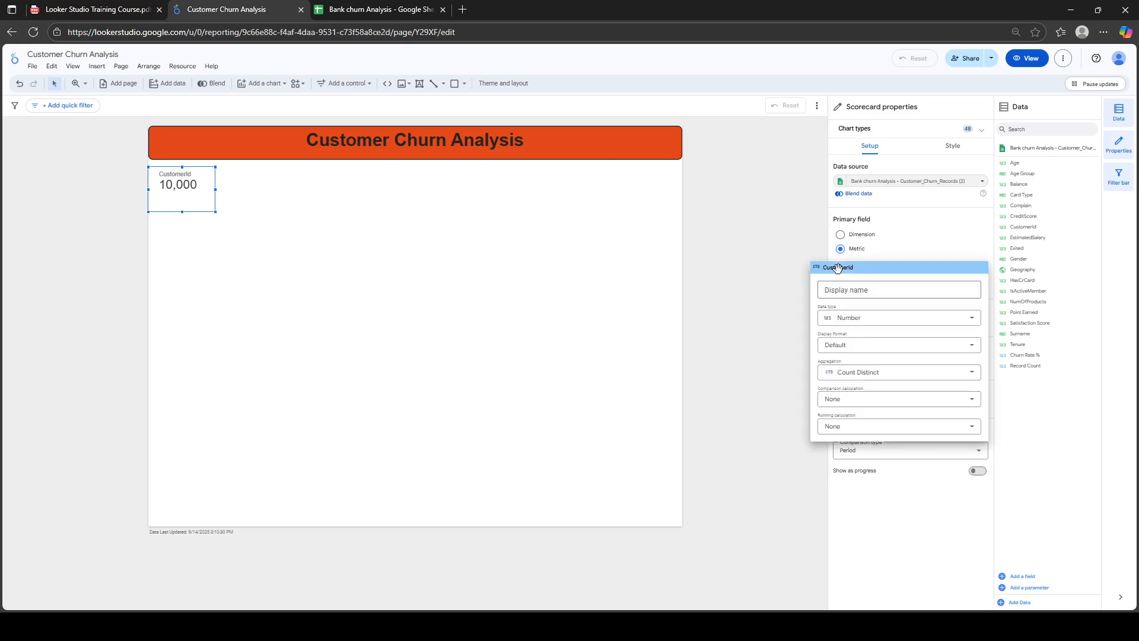
{"action": "left_click", "coordinate": [843, 291]}
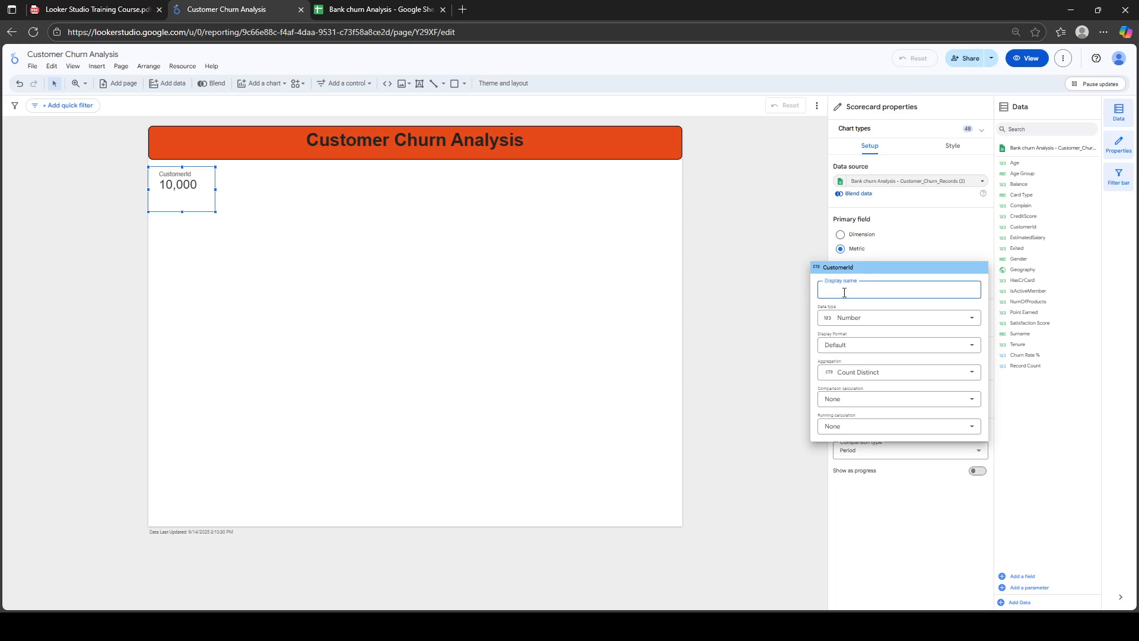
{"action": "type", "text": "Total Cu"}
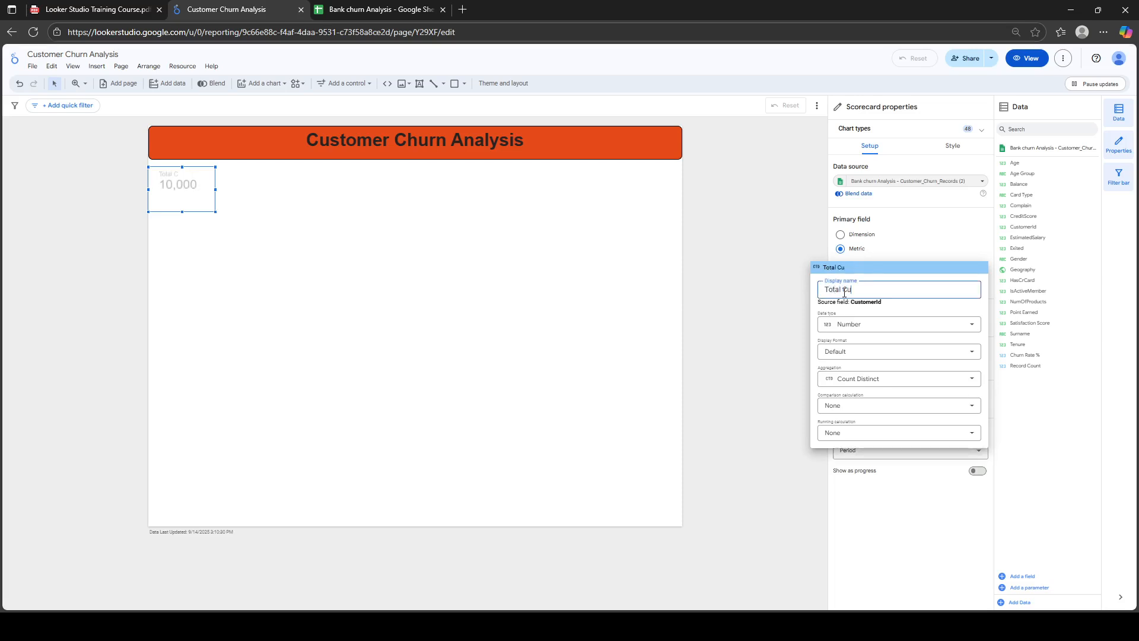
{"action": "type", "text": "stomers"}
{"action": "left_click", "coordinate": [933, 250]}
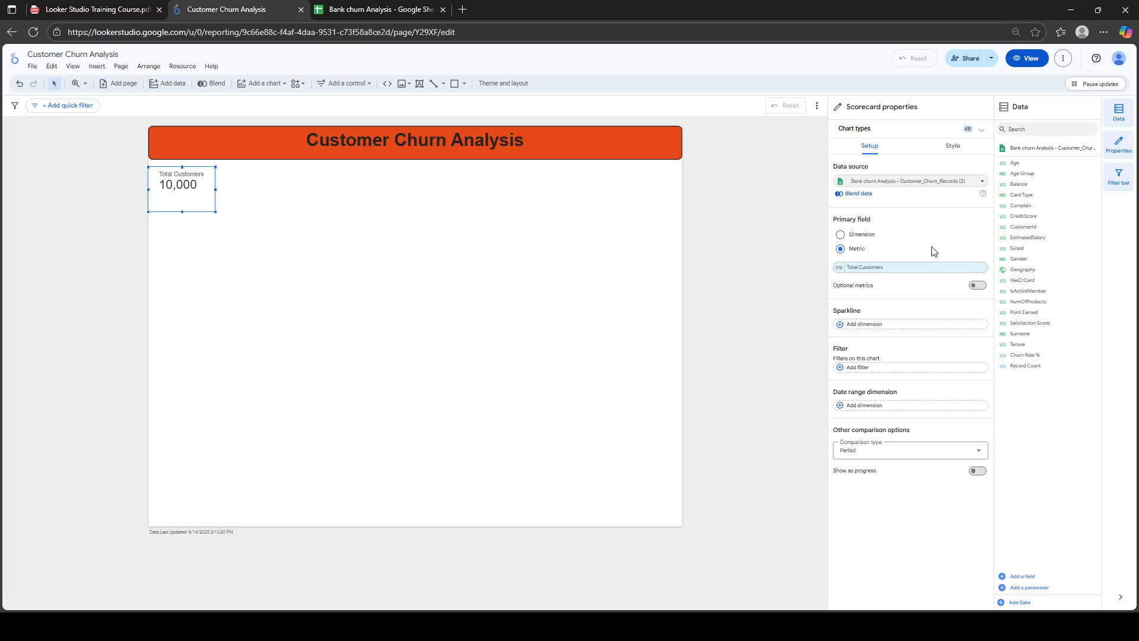
Give the scorecard a bold 'Total Customers' title, hide its field name, and centre the 10,000 value
{"action": "left_click", "coordinate": [952, 146]}
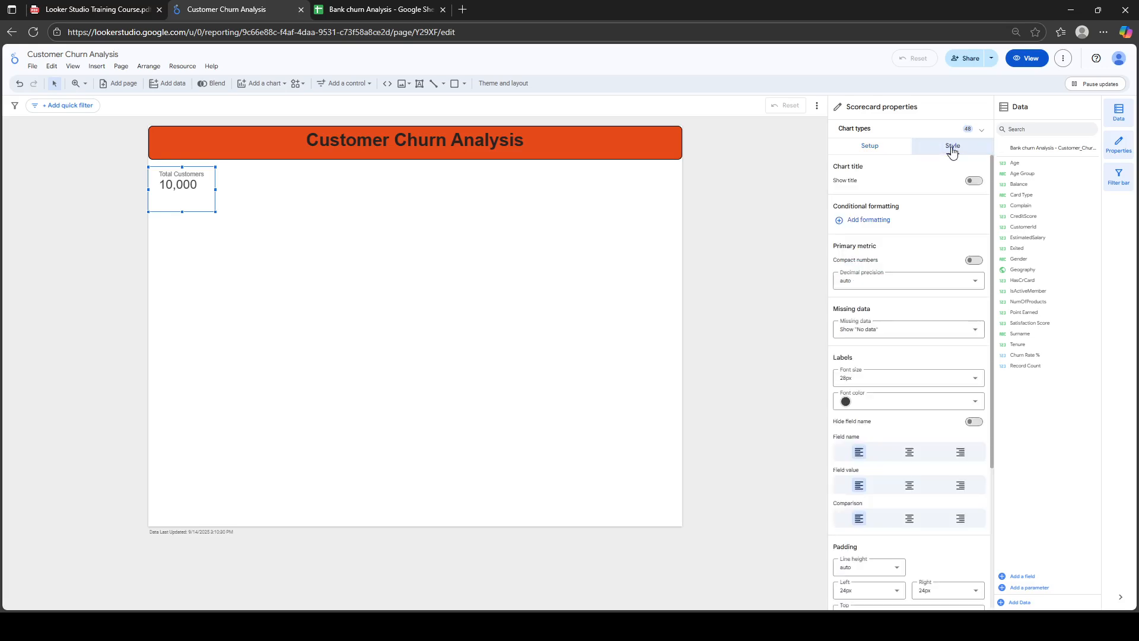
{"action": "left_click", "coordinate": [973, 179]}
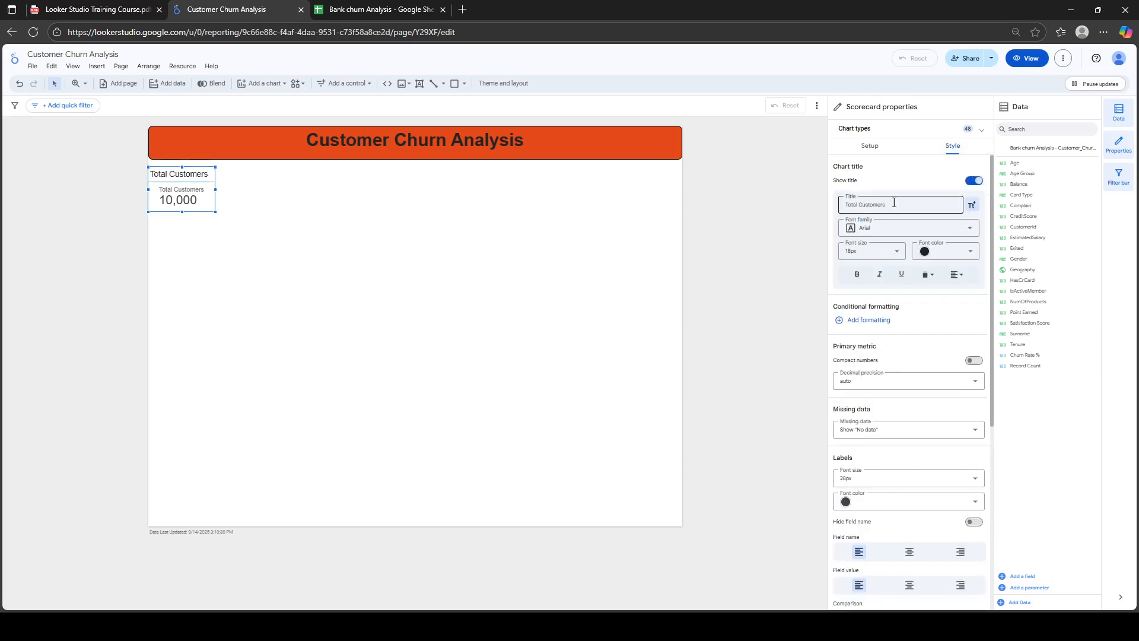
{"action": "left_click", "coordinate": [901, 201]}
{"action": "left_click", "coordinate": [858, 276]}
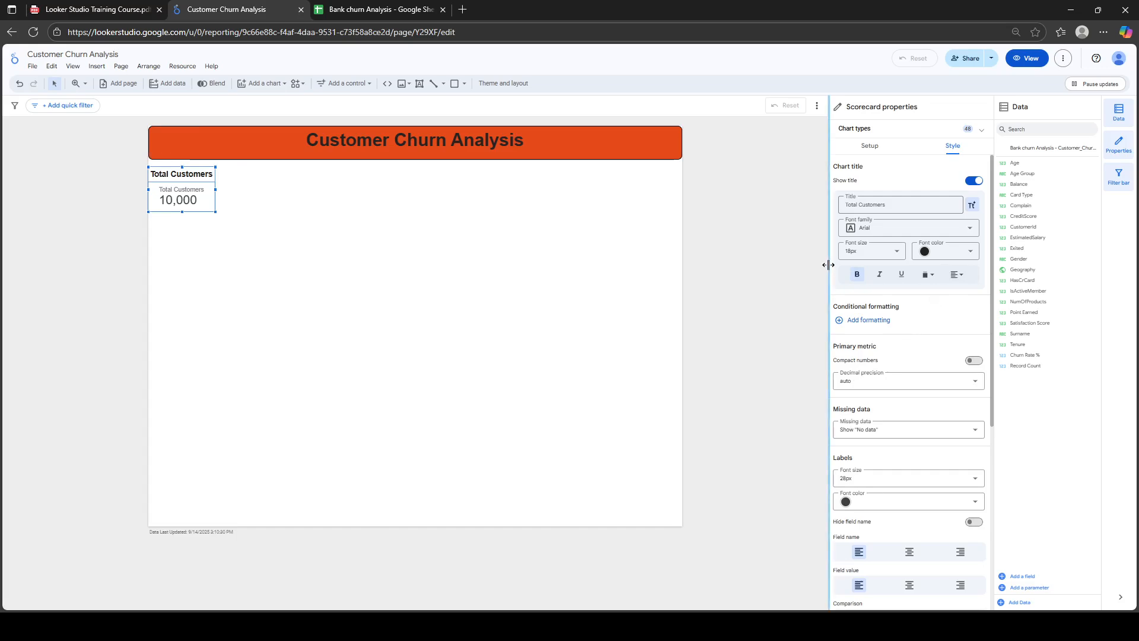
{"action": "left_click_drag", "start_coordinate": [829, 265], "coordinate": [796, 264]}
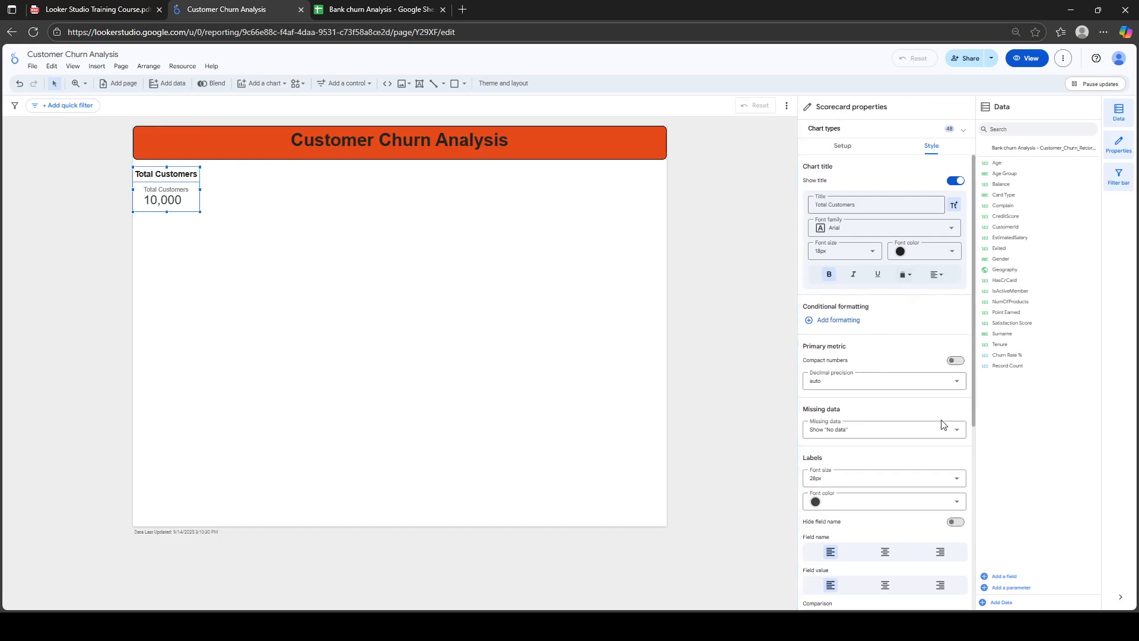
{"action": "scroll", "coordinate": [974, 385], "scroll_direction": "down", "scroll_amount": 2}
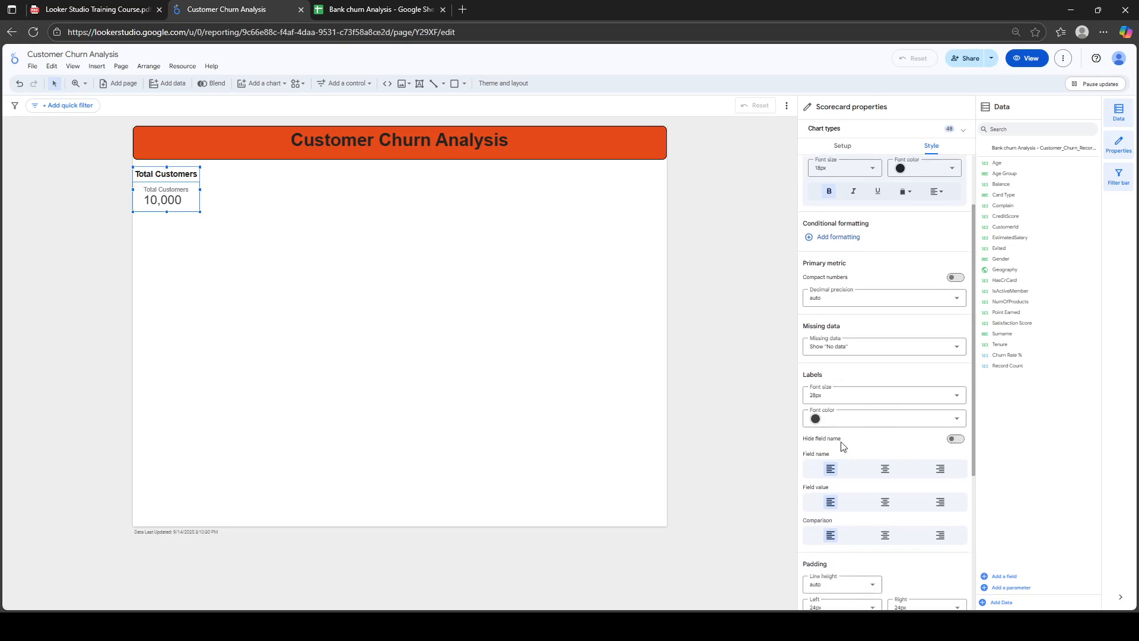
{"action": "left_click", "coordinate": [957, 440]}
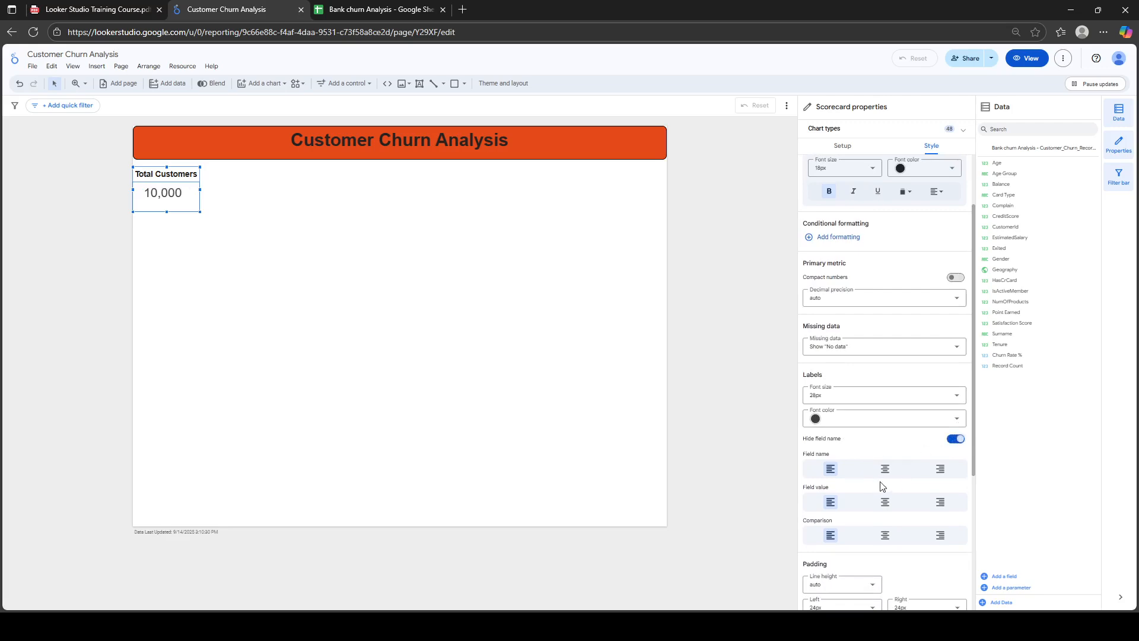
{"action": "left_click", "coordinate": [884, 502]}
Make the scorecard's value text black and its background light salmon
{"action": "left_click", "coordinate": [875, 428]}
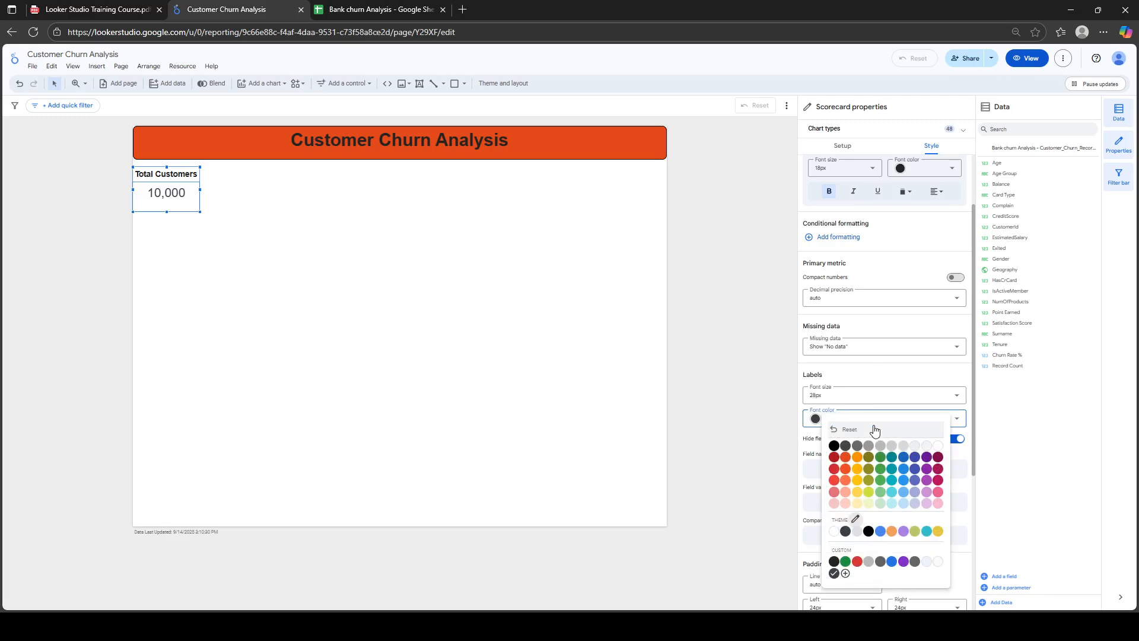
{"action": "left_click", "coordinate": [833, 446]}
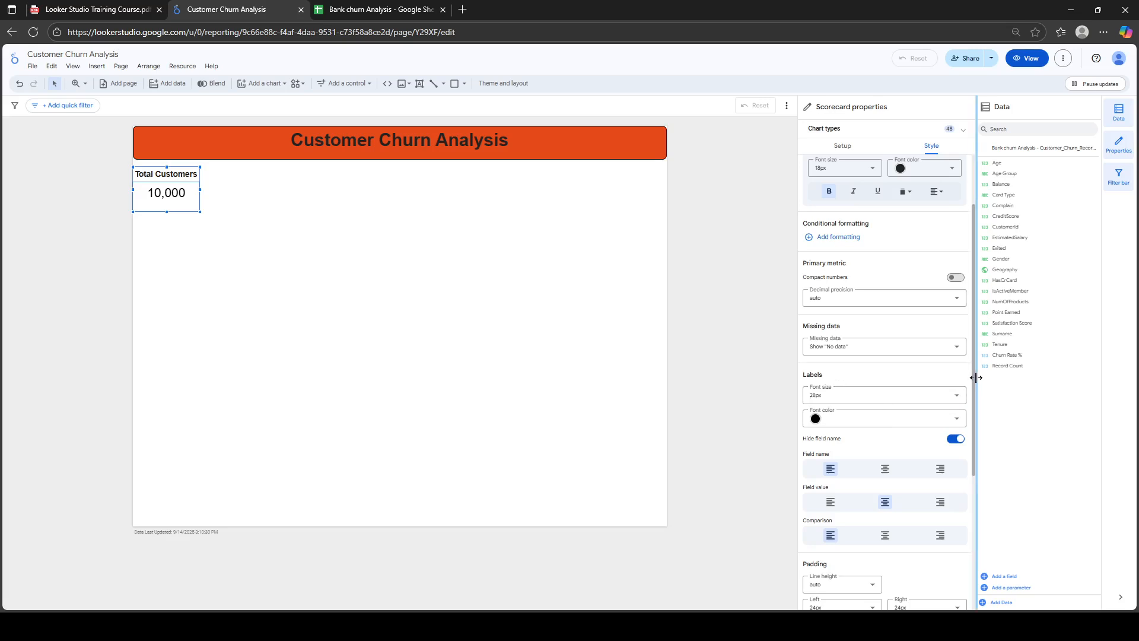
{"action": "left_click_drag", "start_coordinate": [974, 385], "coordinate": [988, 528]}
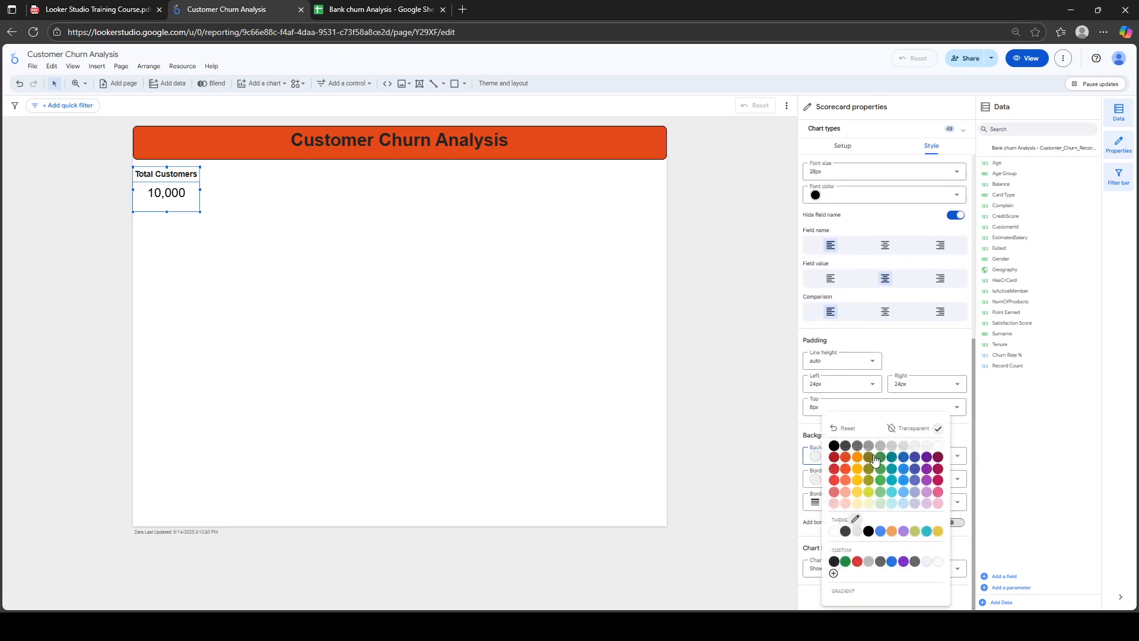
{"action": "left_click", "coordinate": [845, 481]}
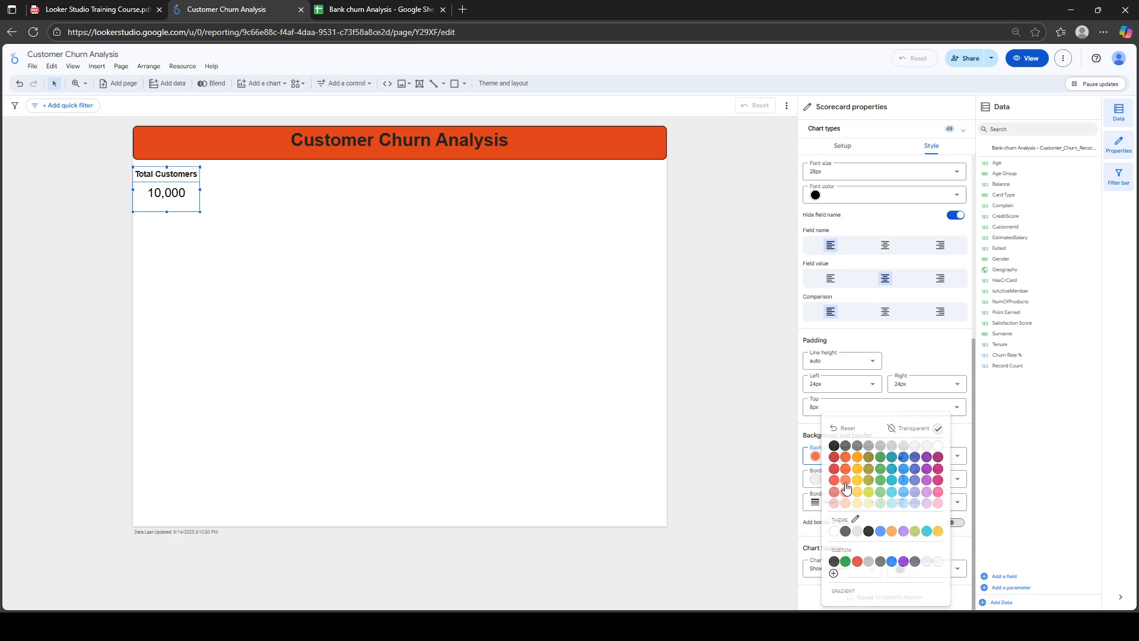
{"action": "left_click", "coordinate": [866, 457]}
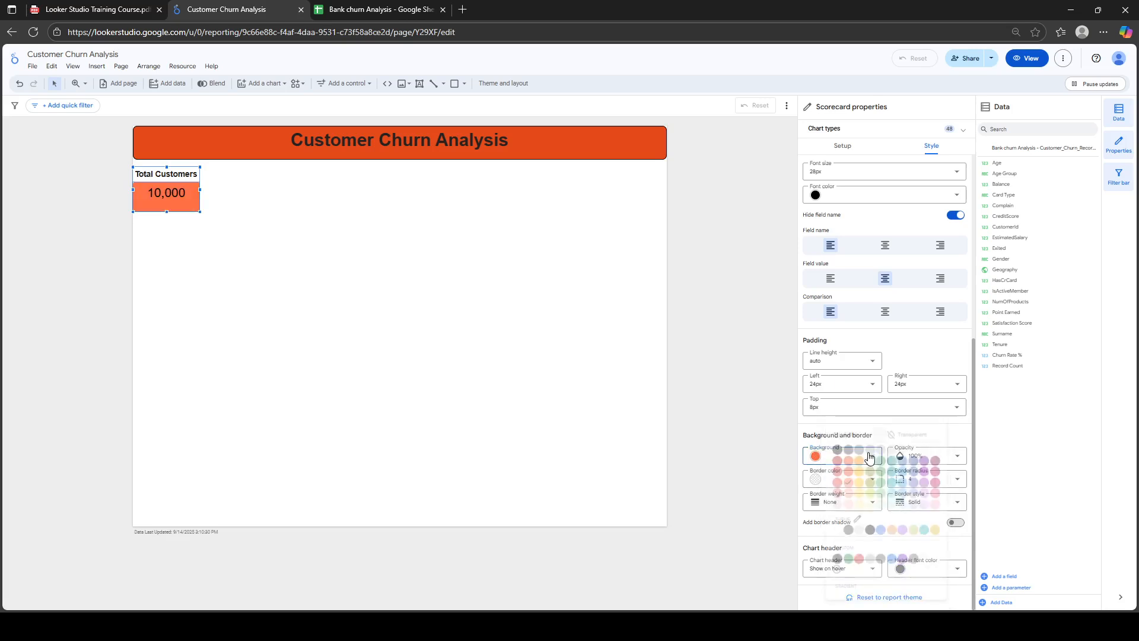
{"action": "left_click", "coordinate": [845, 491]}
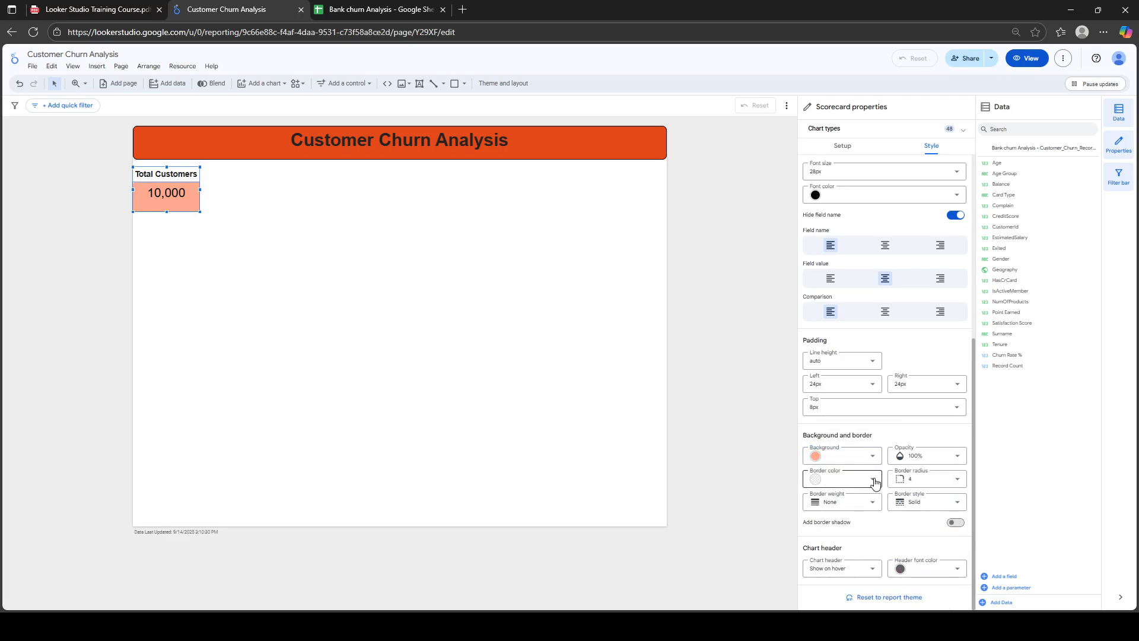
Give the scorecard a black border with corner radius 10 and preview the result
{"action": "left_click", "coordinate": [872, 479]}
{"action": "left_click", "coordinate": [834, 464]}
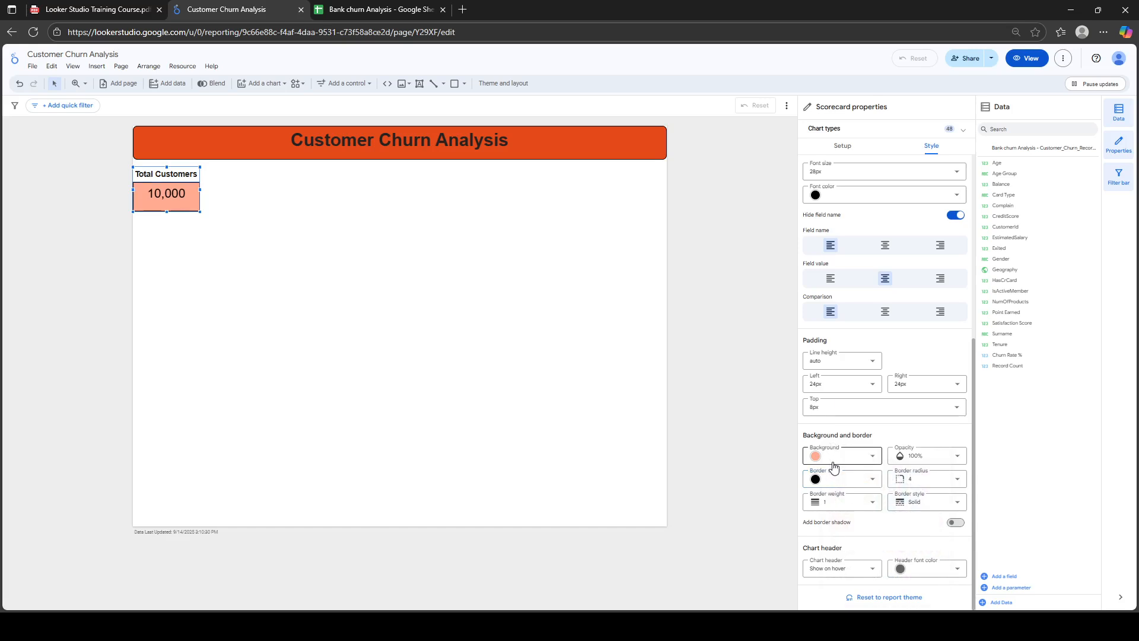
{"action": "left_click", "coordinate": [953, 480]}
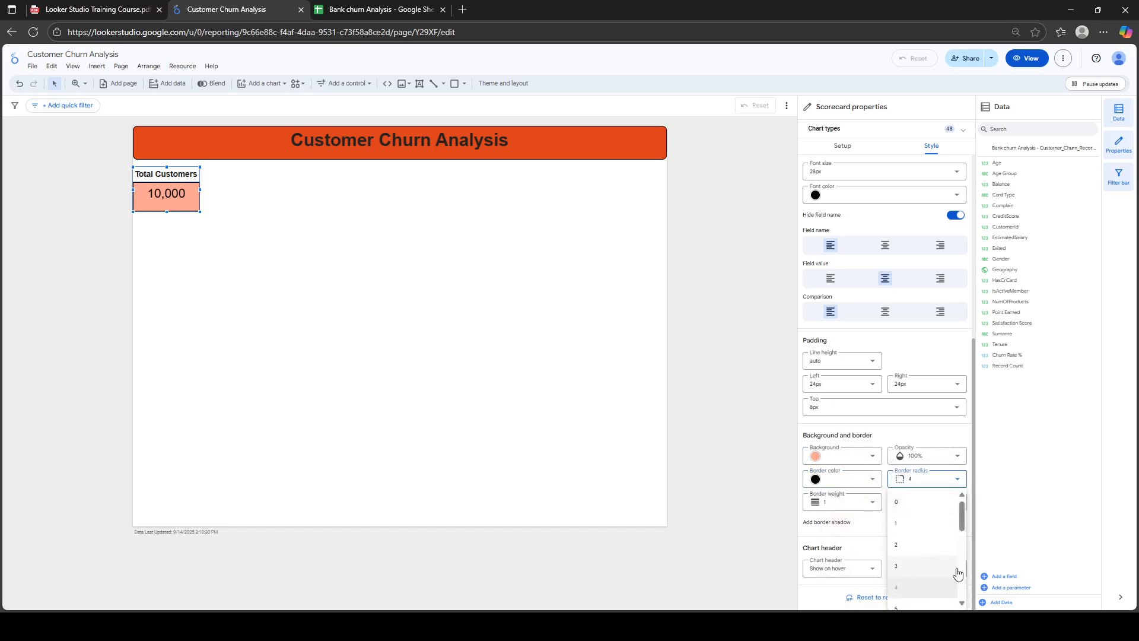
{"action": "scroll", "coordinate": [941, 539], "scroll_direction": "down", "scroll_amount": 3}
{"action": "left_click", "coordinate": [912, 525]}
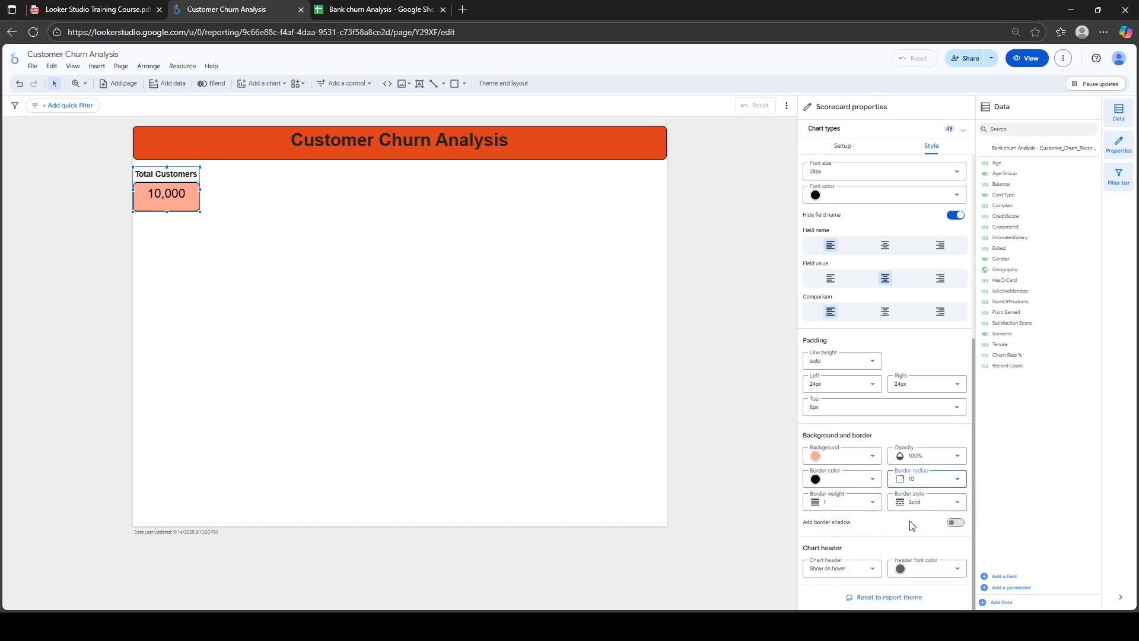
{"action": "left_click", "coordinate": [225, 211]}
{"action": "left_click", "coordinate": [176, 195]}
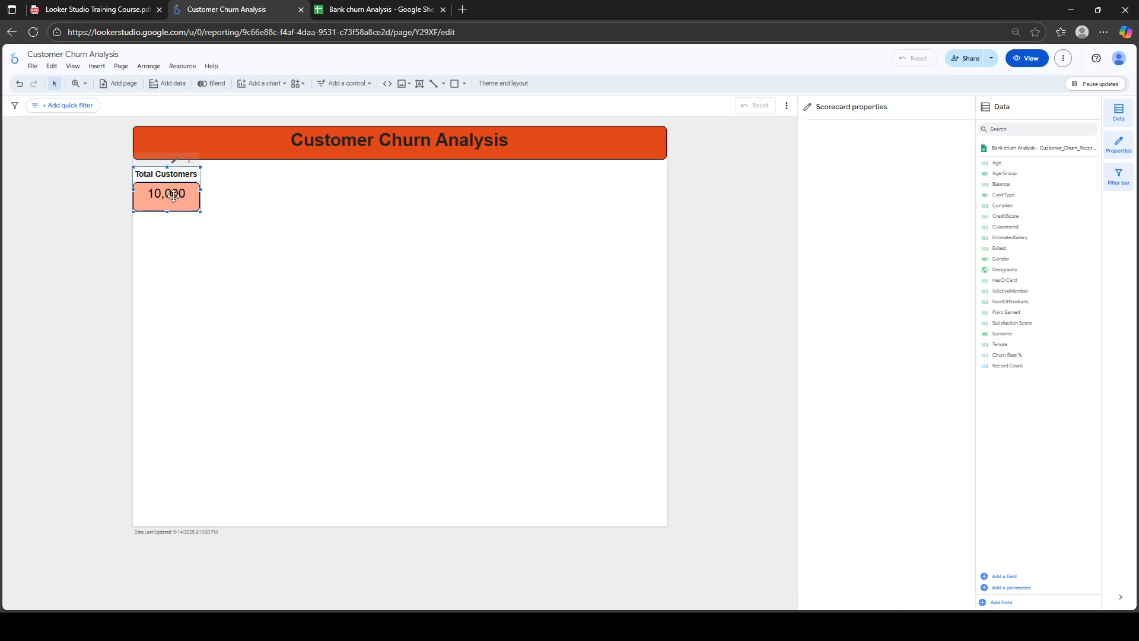
Nudge the Total Customers scorecard into position and copy it
{"action": "left_click_drag", "start_coordinate": [176, 194], "coordinate": [181, 193]}
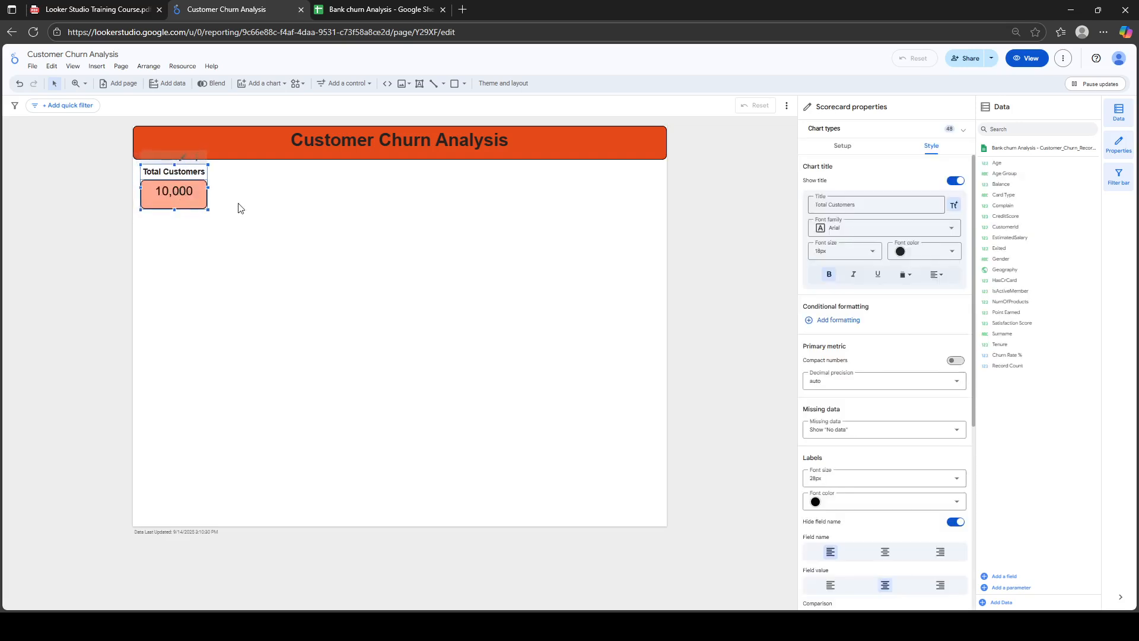
{"action": "left_click", "coordinate": [276, 214]}
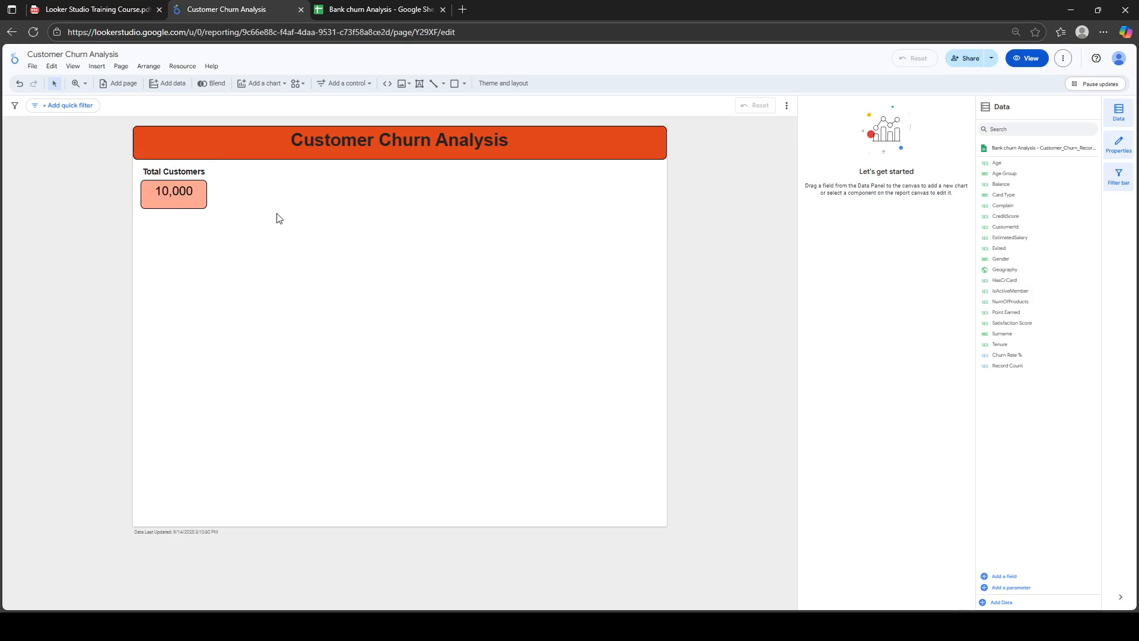
{"action": "left_click", "coordinate": [176, 203]}
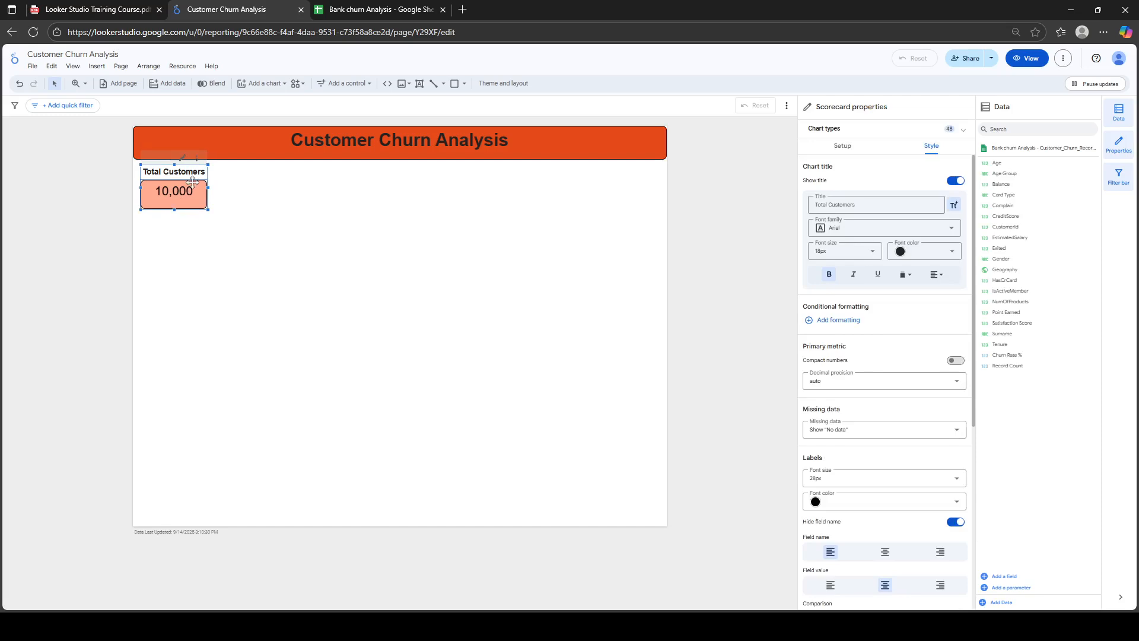
{"action": "right_click", "coordinate": [192, 181]}
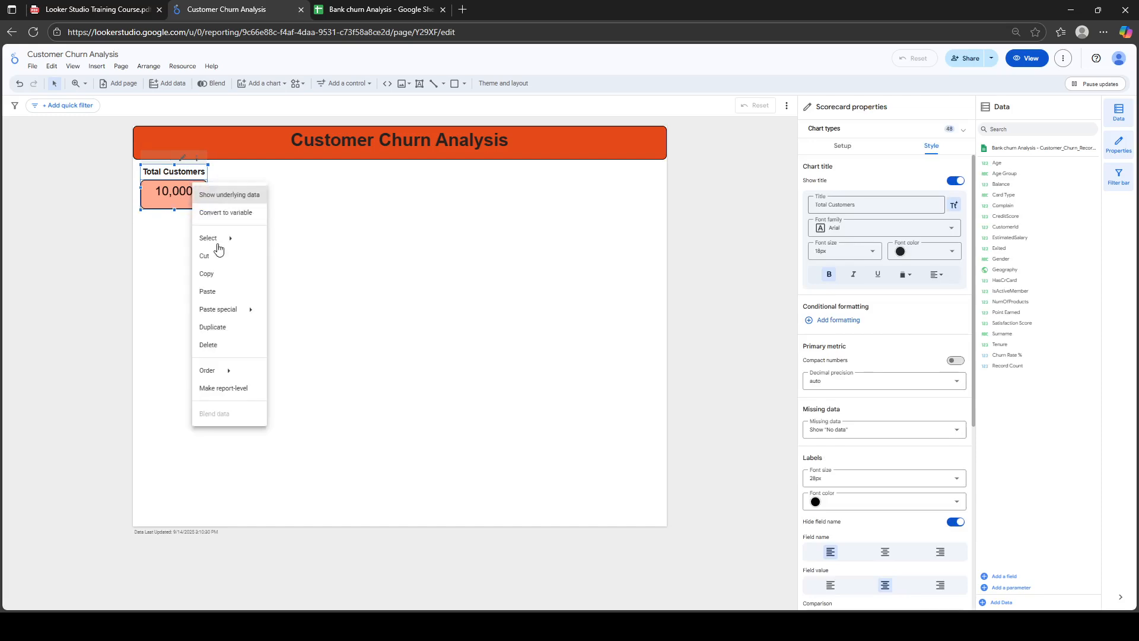
{"action": "left_click", "coordinate": [212, 279]}
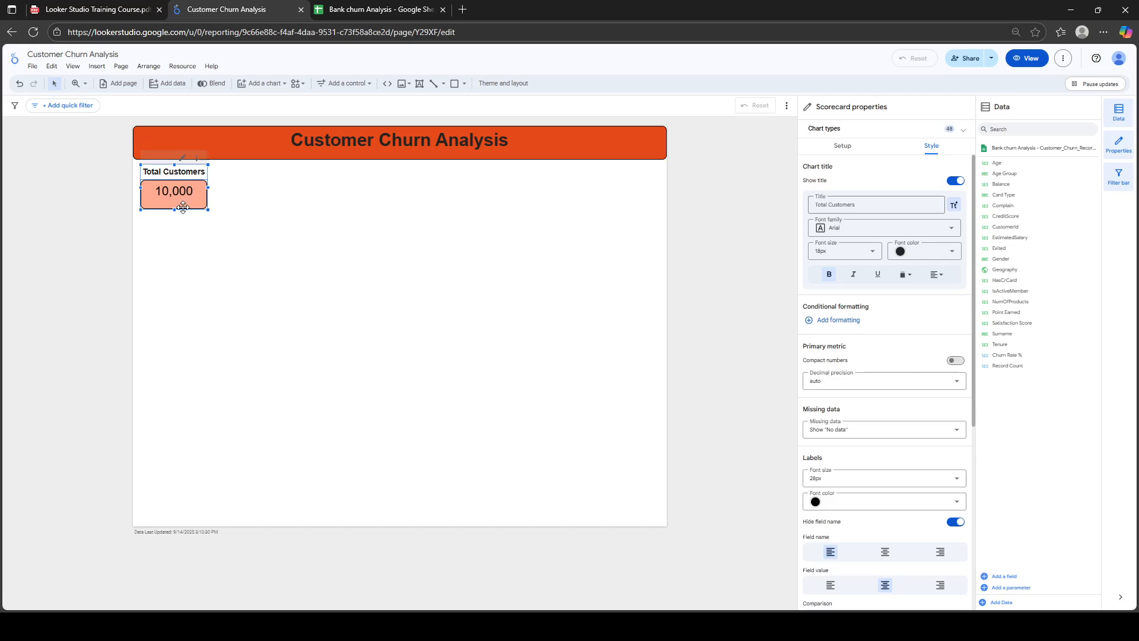
Paste copies of the scorecard and line them up in a row beside the original
{"action": "key", "text": "ctrl+v"}
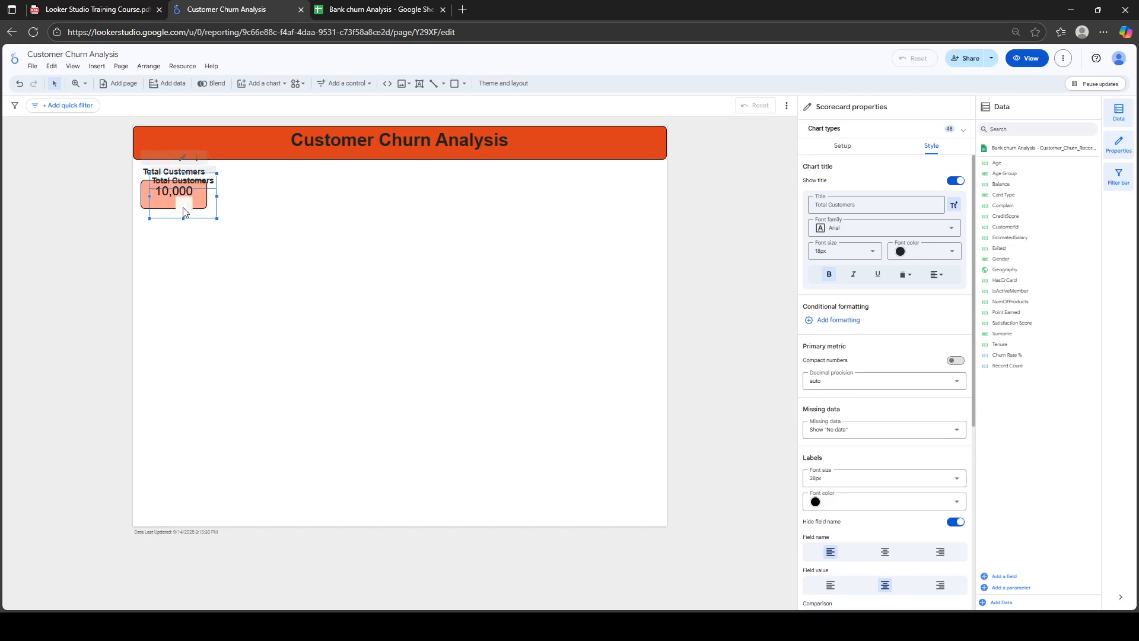
{"action": "left_click_drag", "start_coordinate": [202, 192], "coordinate": [272, 184]}
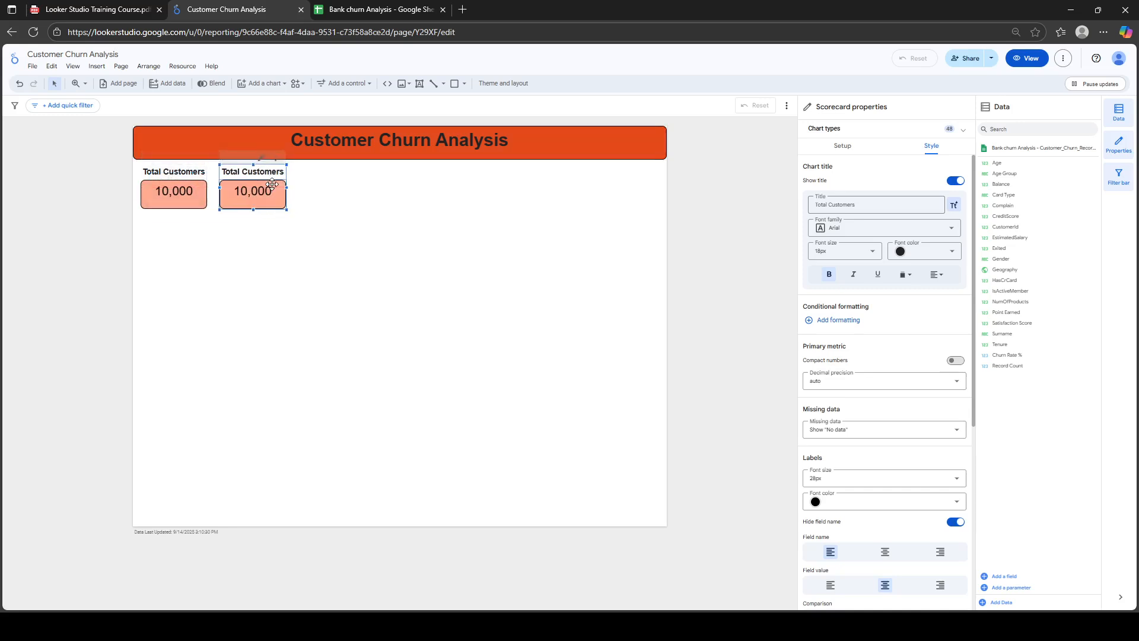
{"action": "left_click", "coordinate": [352, 196]}
{"action": "right_click", "coordinate": [353, 196]}
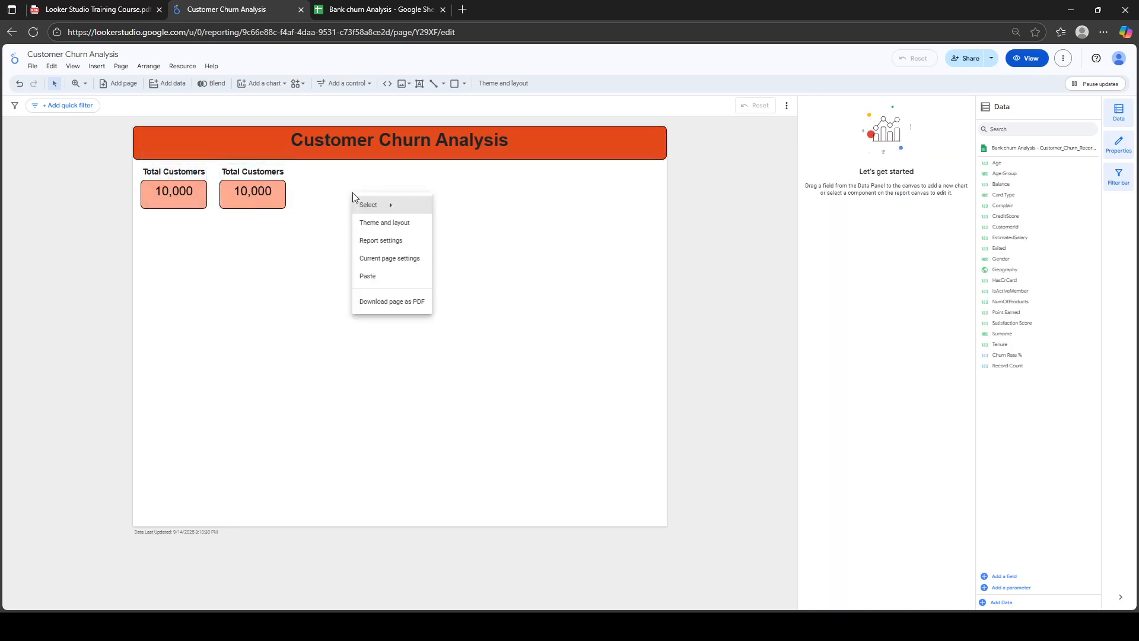
{"action": "left_click", "coordinate": [371, 277]}
{"action": "left_click_drag", "start_coordinate": [196, 230], "coordinate": [332, 192]}
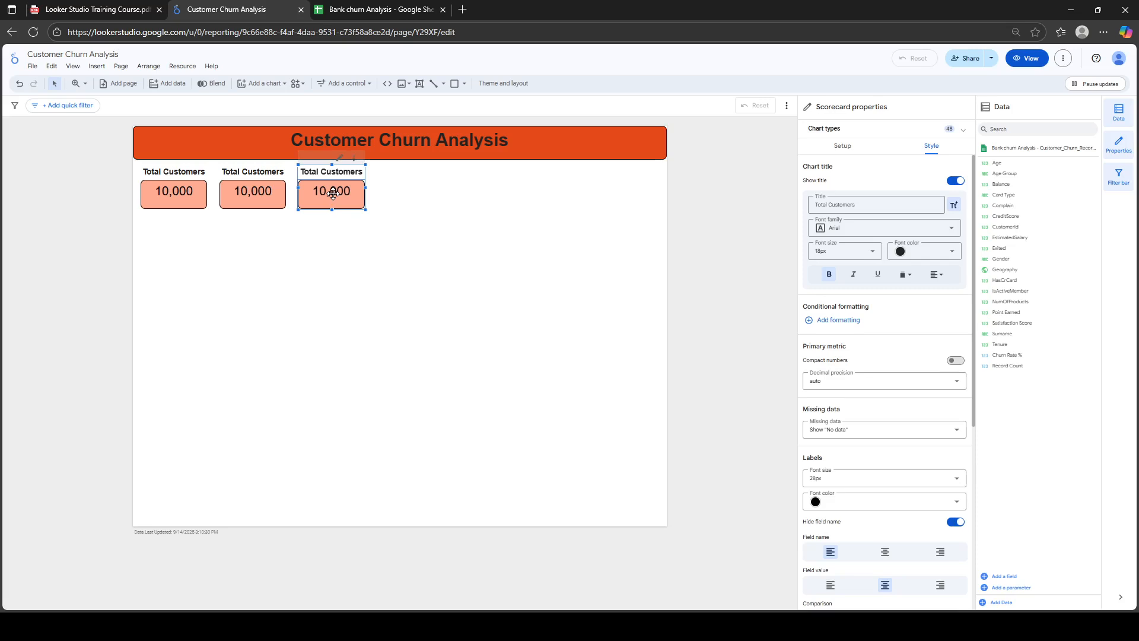
{"action": "left_click_drag", "start_coordinate": [348, 192], "coordinate": [414, 193]}
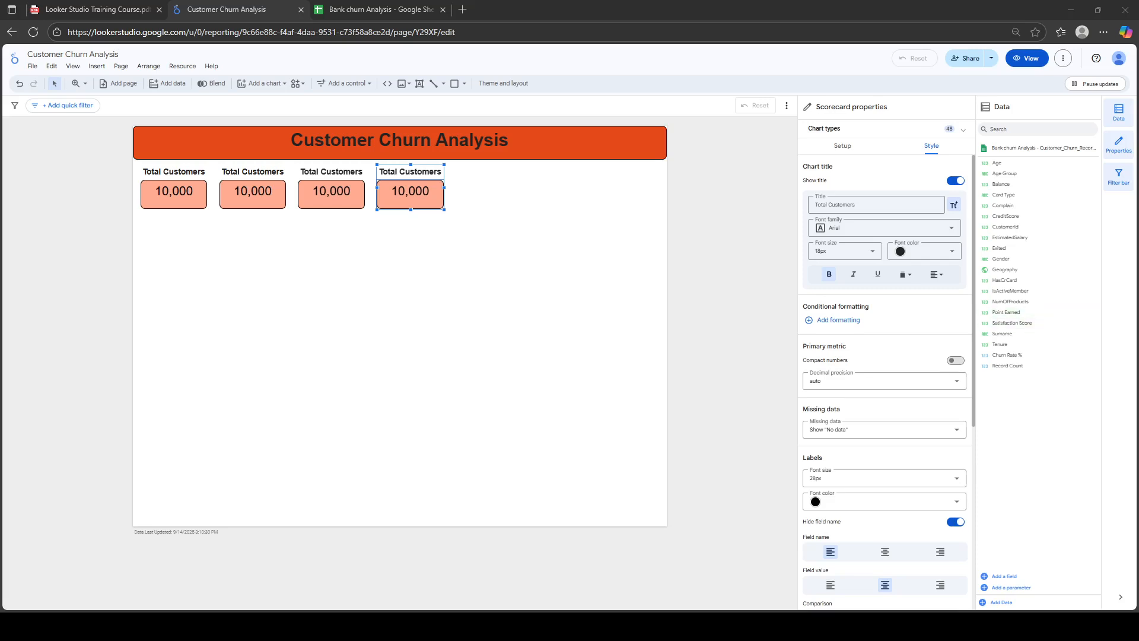
{"action": "left_click", "coordinate": [249, 184]}
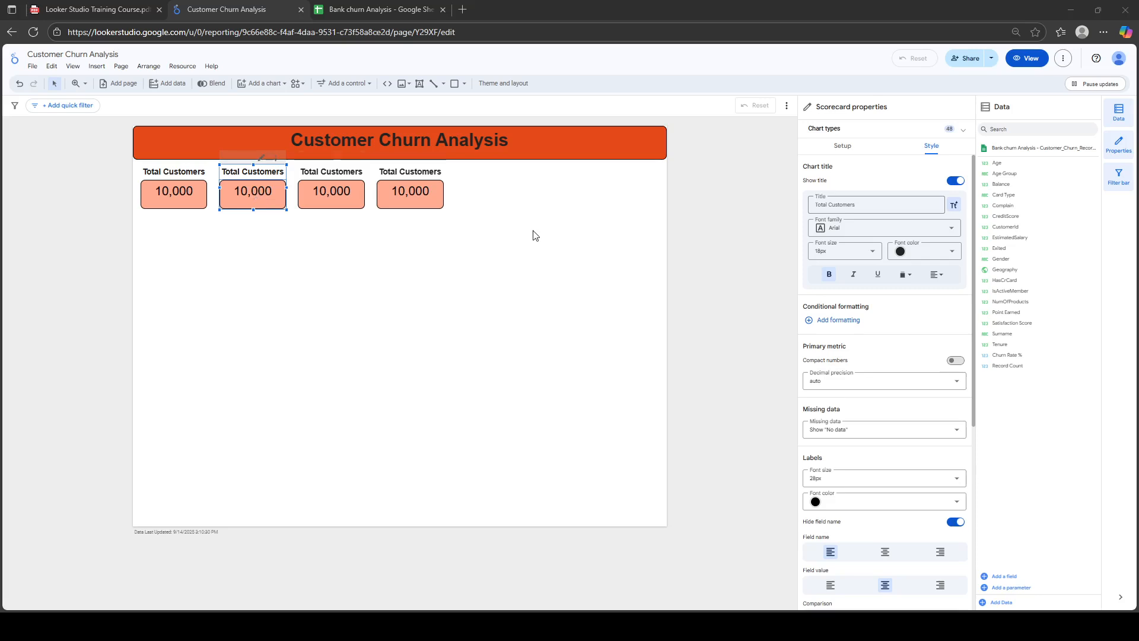
Bold the second scorecard's title and start a new filter named 'Churned Customers'
{"action": "left_click", "coordinate": [830, 274]}
{"action": "left_click", "coordinate": [844, 153]}
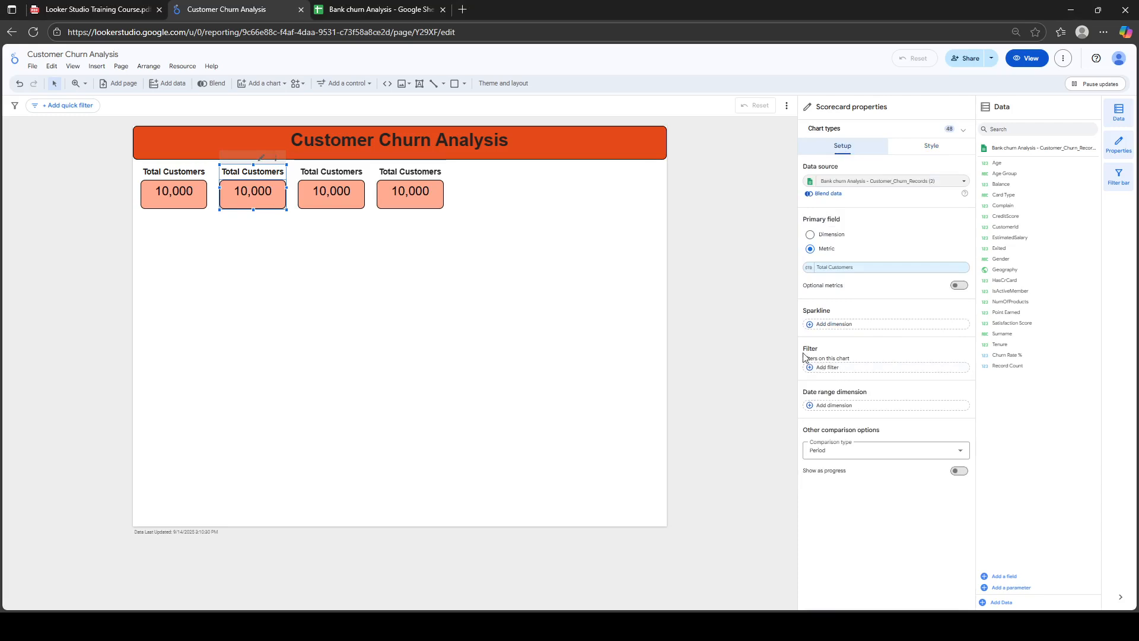
{"action": "left_click", "coordinate": [844, 370]}
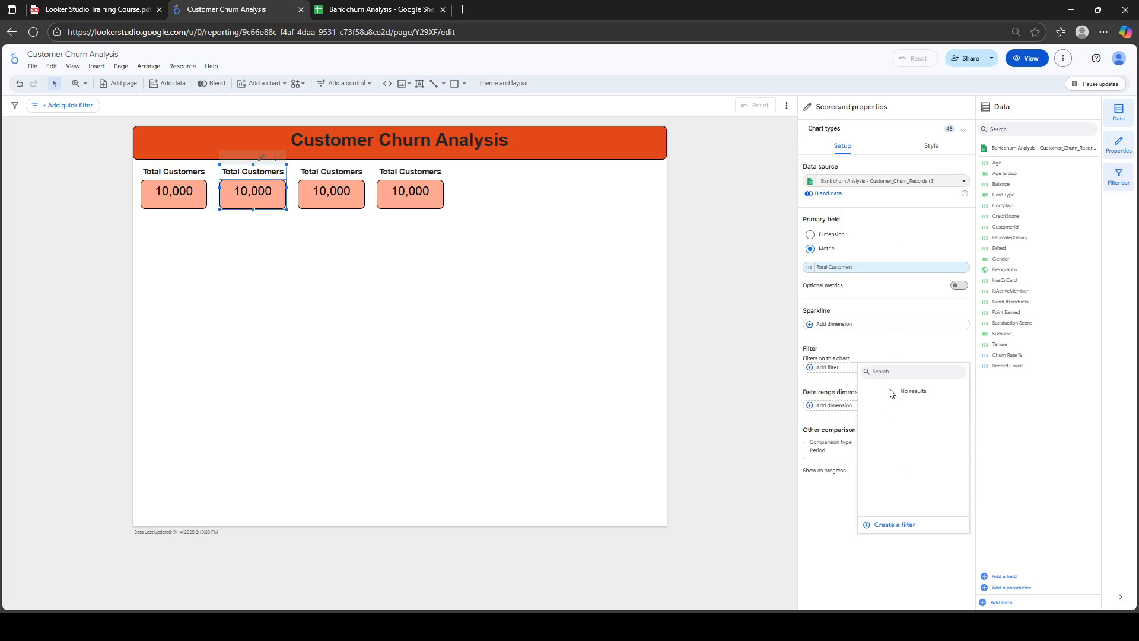
{"action": "left_click", "coordinate": [895, 525]}
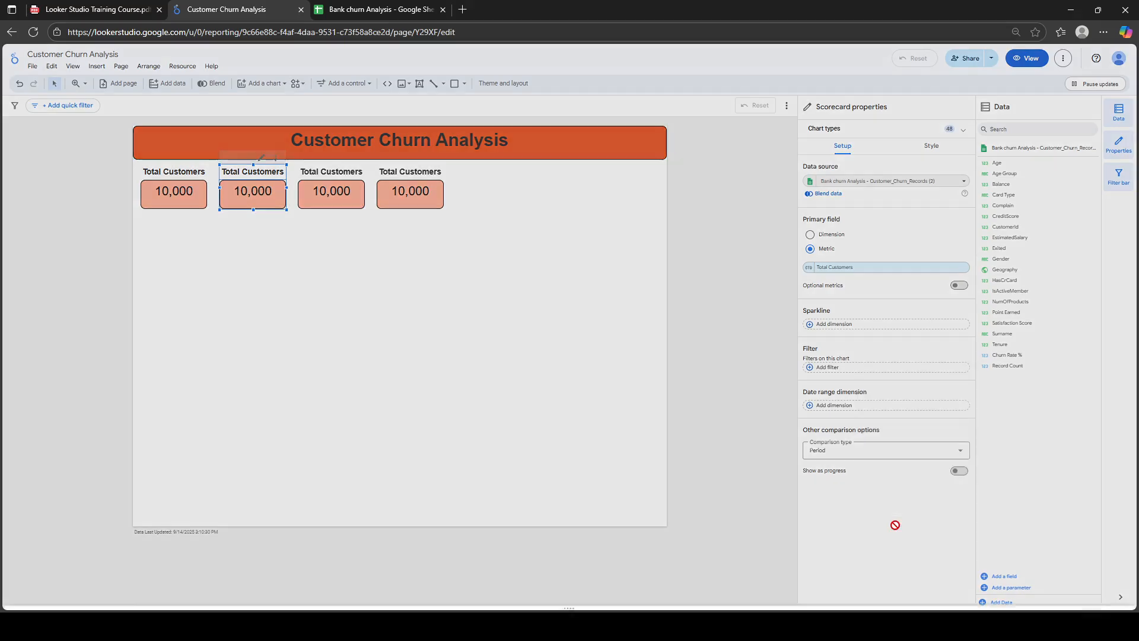
{"action": "left_click", "coordinate": [42, 354]}
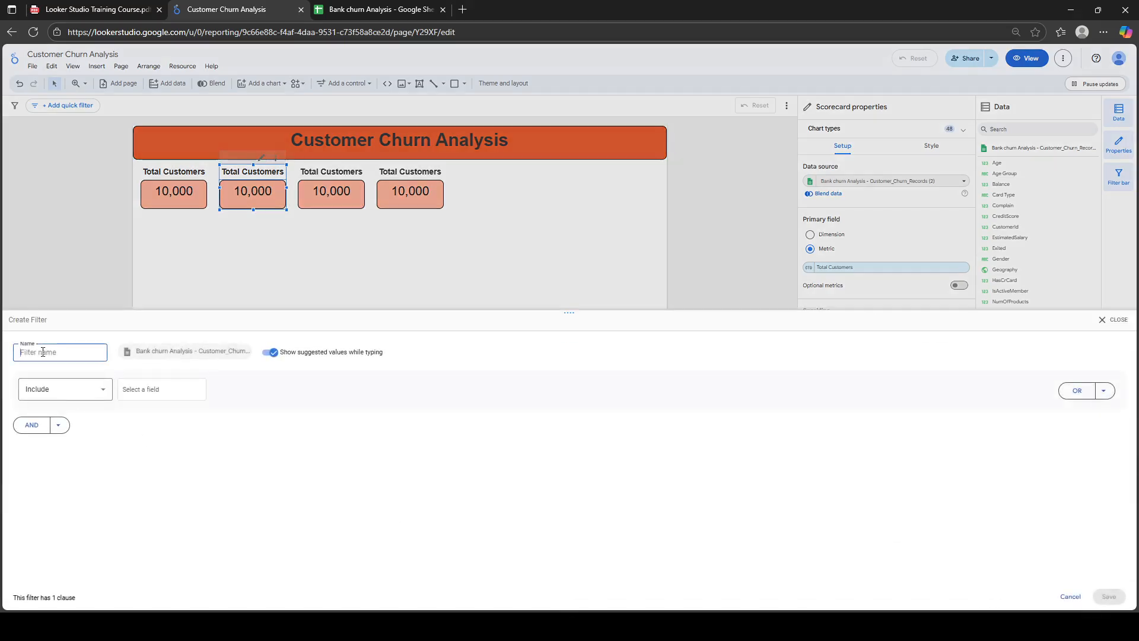
{"action": "type", "text": "Chrune"}
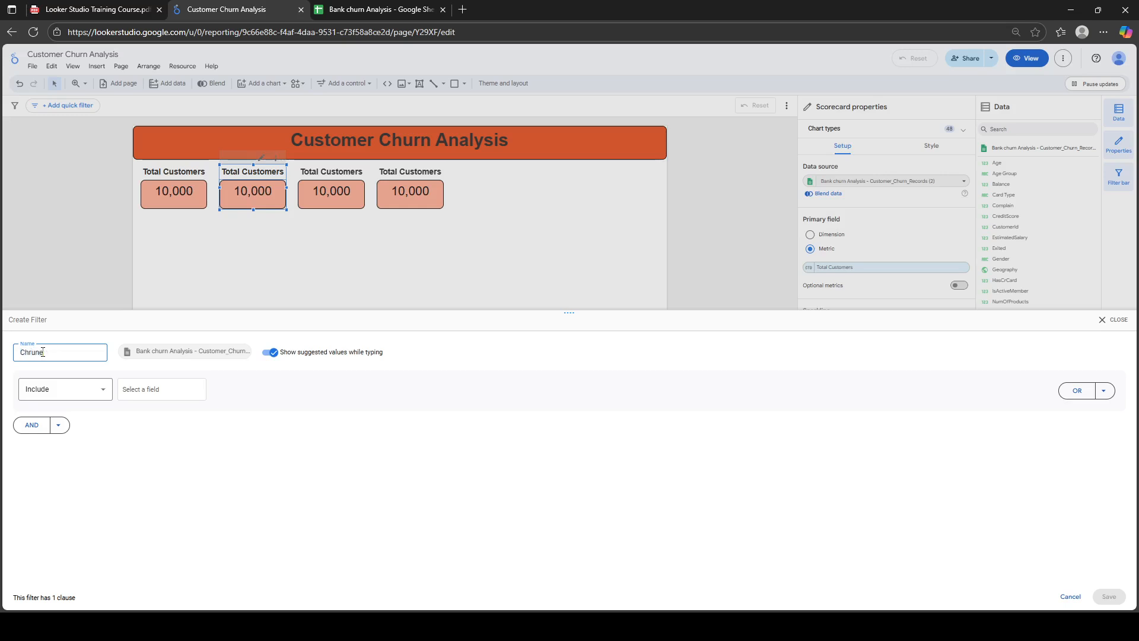
{"action": "type", "text": "d Customers"}
{"action": "key", "text": "BackSpace"}
{"action": "key", "text": "BackSpace"}
{"action": "type", "text": "ur"}
Set the filter to include rows where Exited equals 1 and save it
{"action": "left_click", "coordinate": [79, 391]}
{"action": "left_click", "coordinate": [79, 391]}
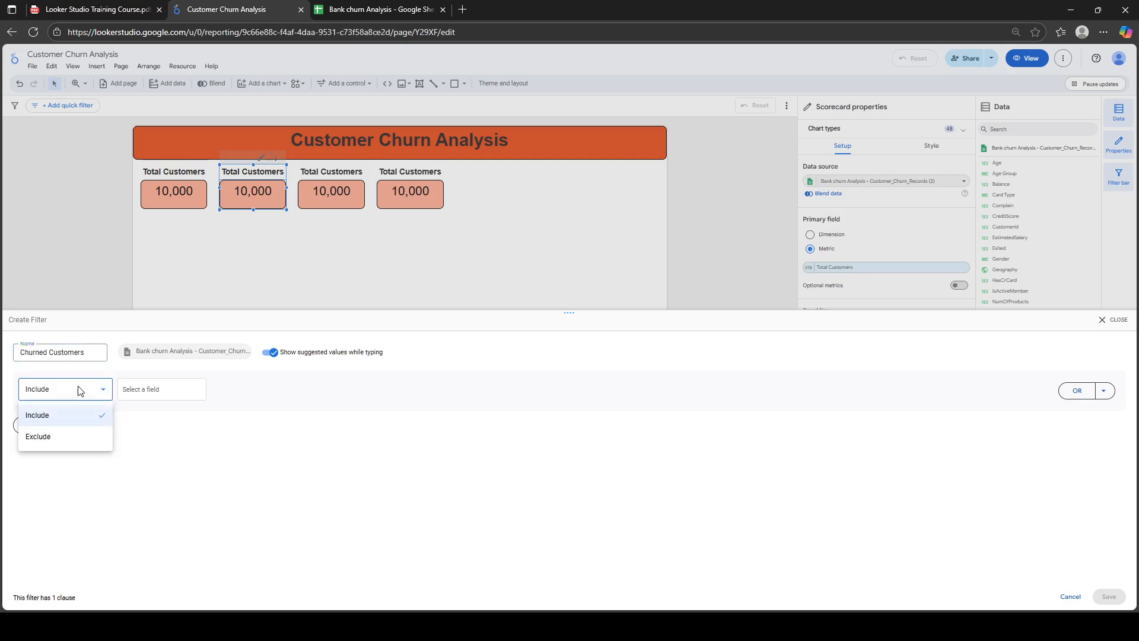
{"action": "left_click", "coordinate": [99, 419]}
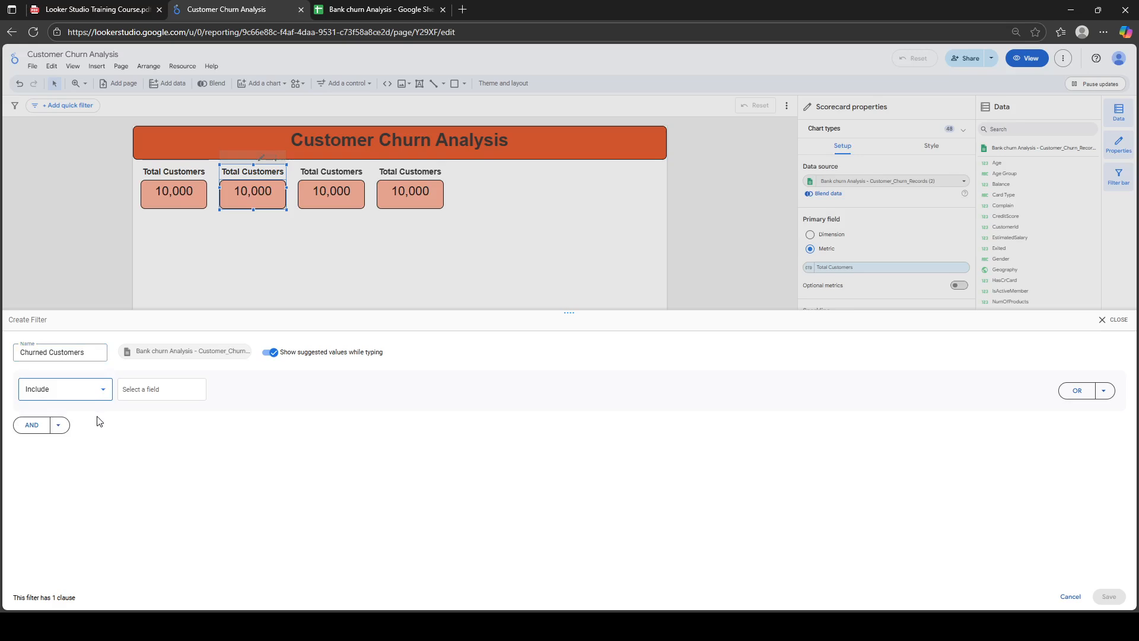
{"action": "left_click", "coordinate": [164, 389]}
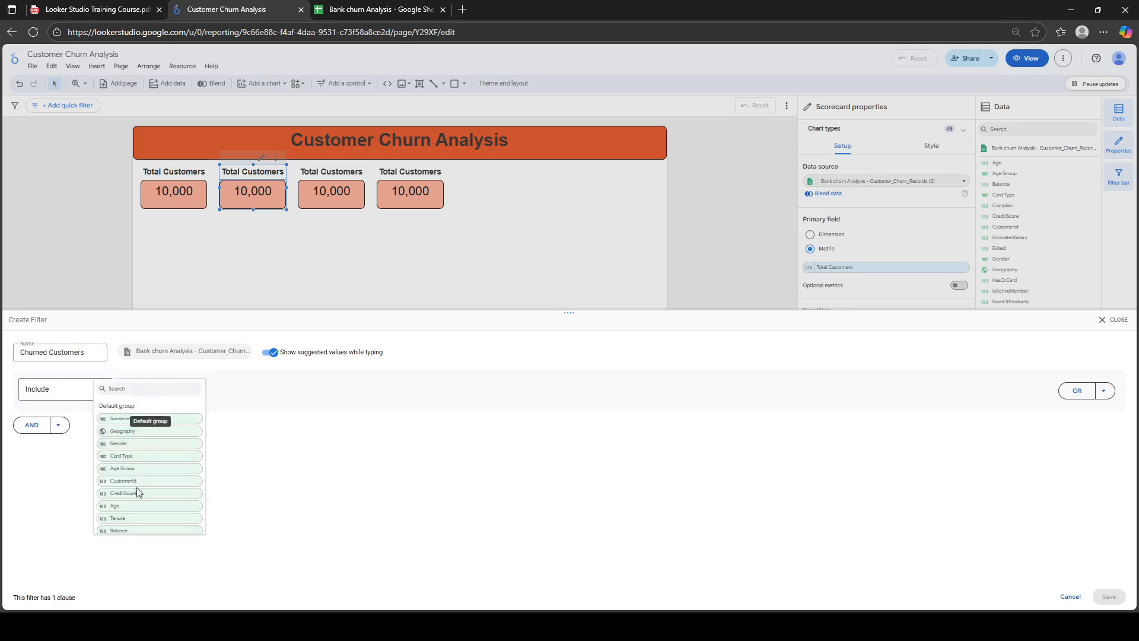
{"action": "type", "text": "ex"}
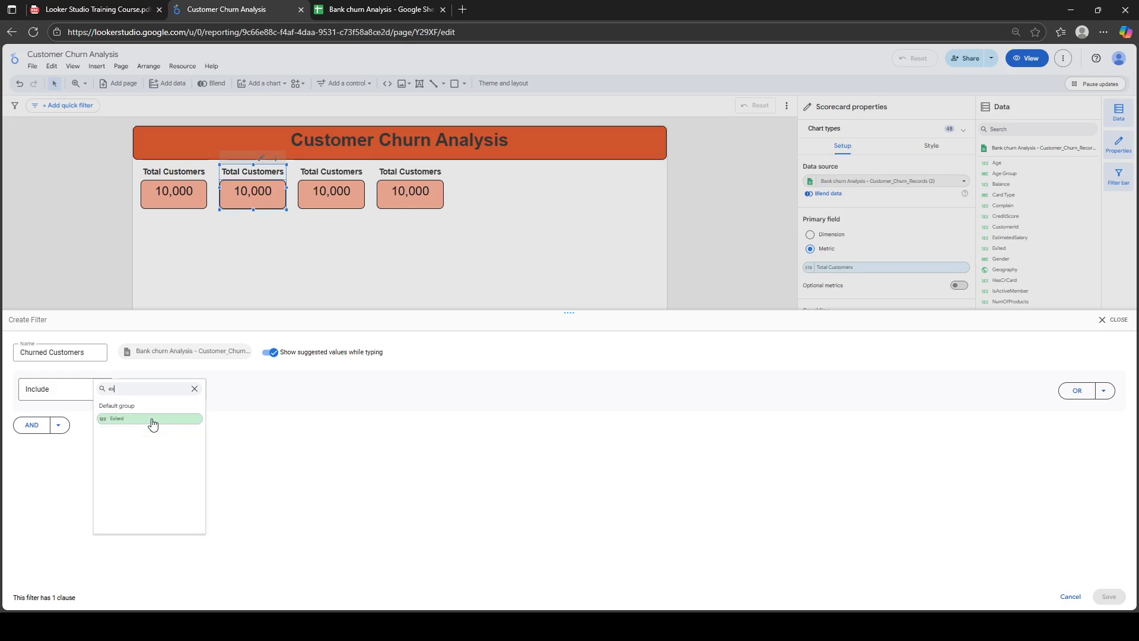
{"action": "left_click", "coordinate": [145, 419]}
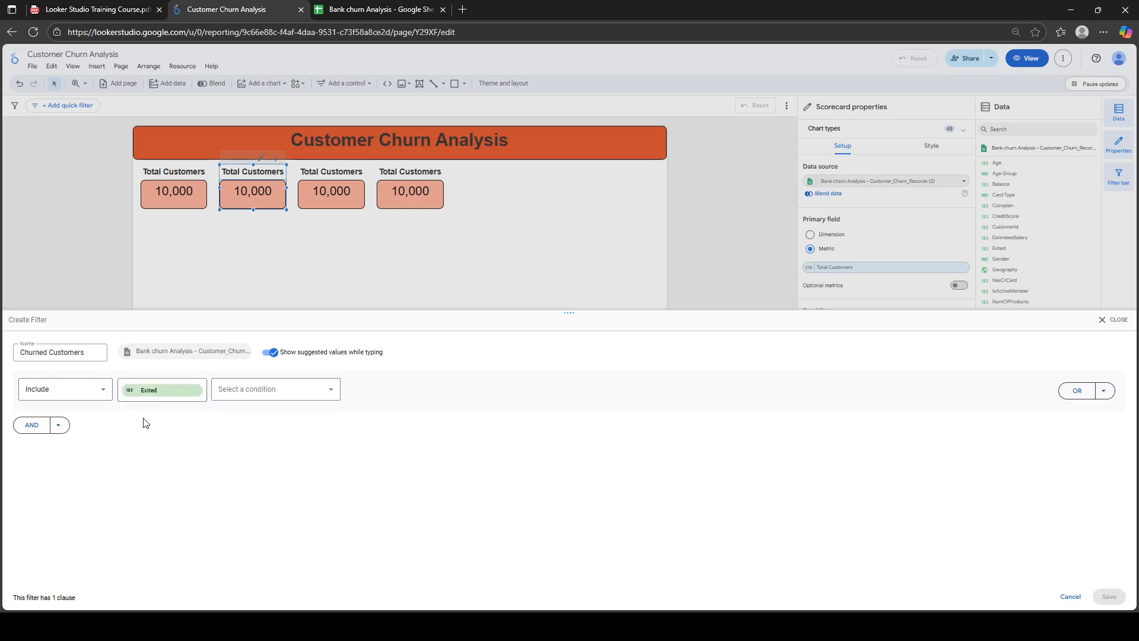
{"action": "left_click", "coordinate": [303, 388]}
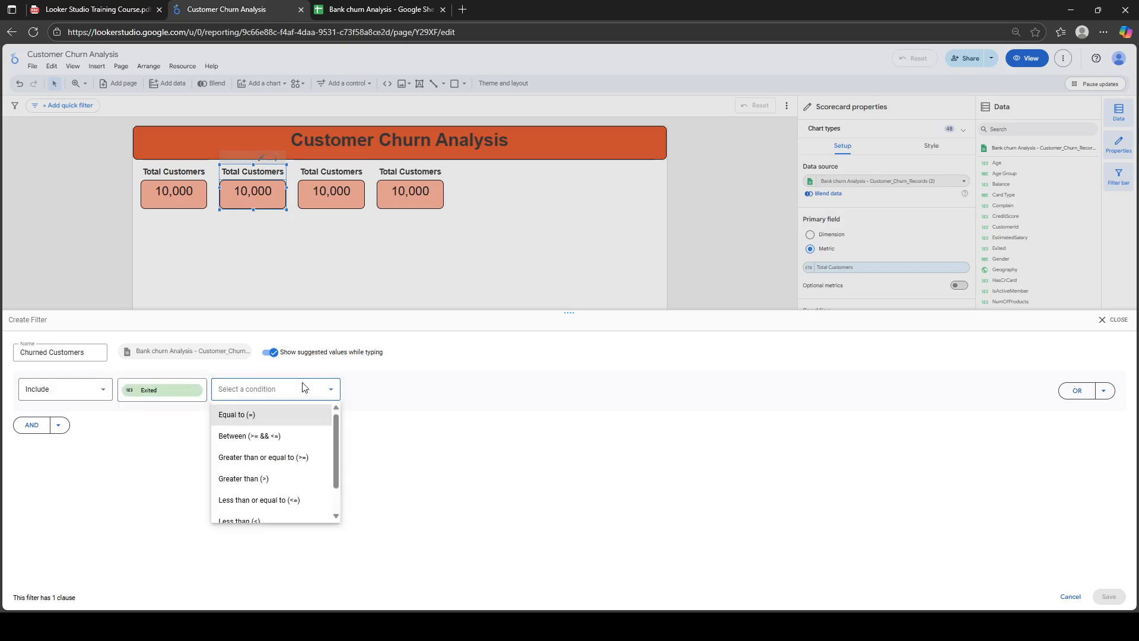
{"action": "left_click", "coordinate": [278, 414]}
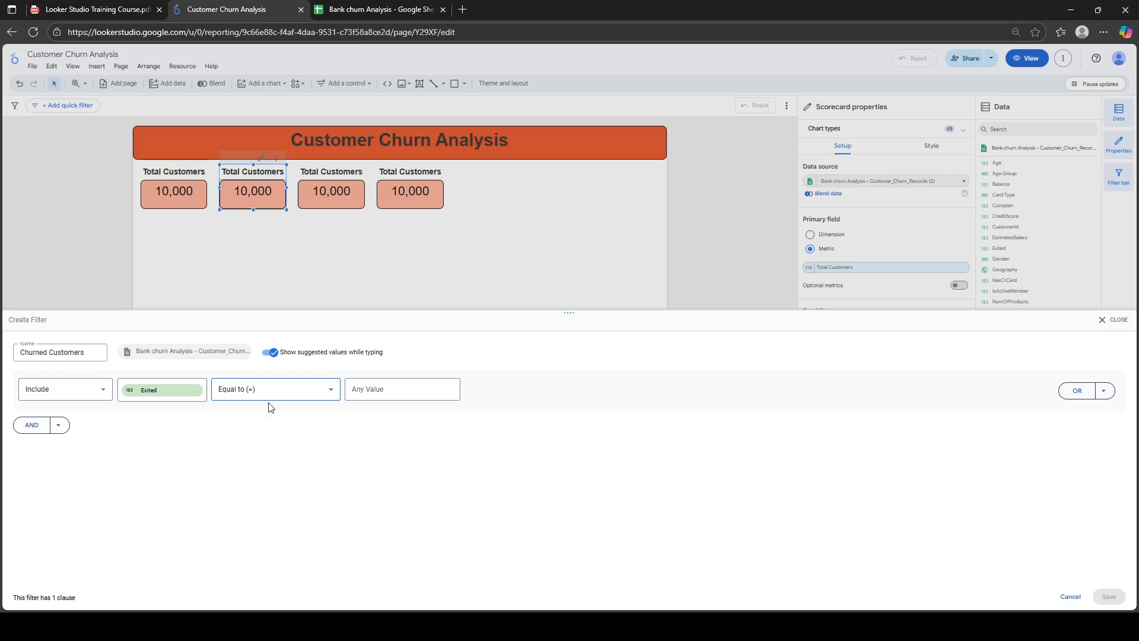
{"action": "left_click", "coordinate": [390, 387]}
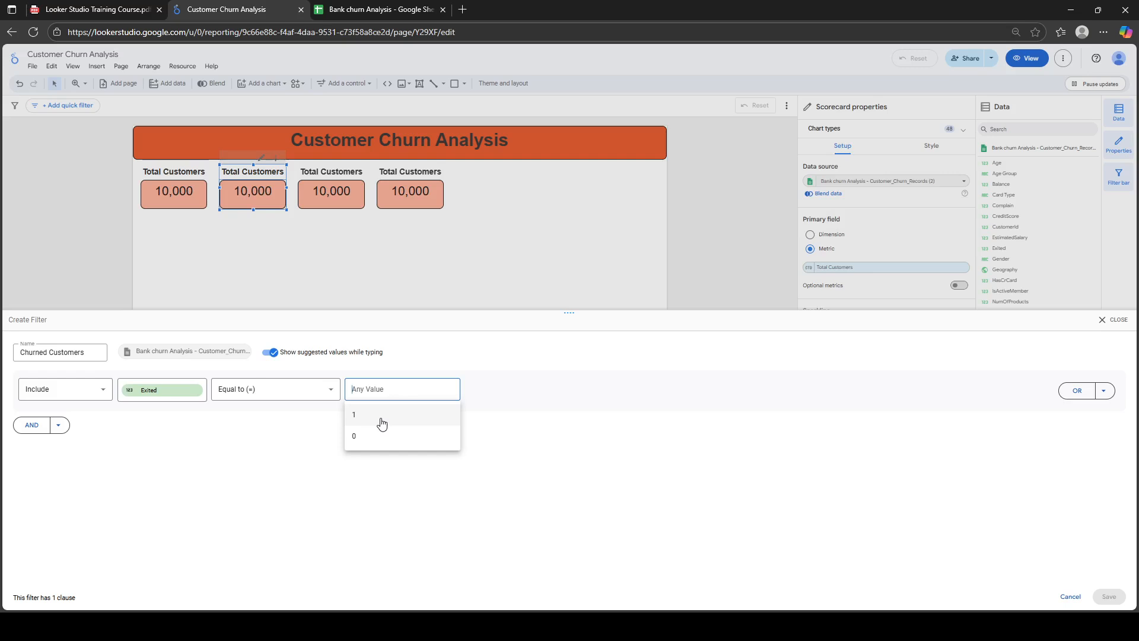
{"action": "left_click", "coordinate": [382, 421]}
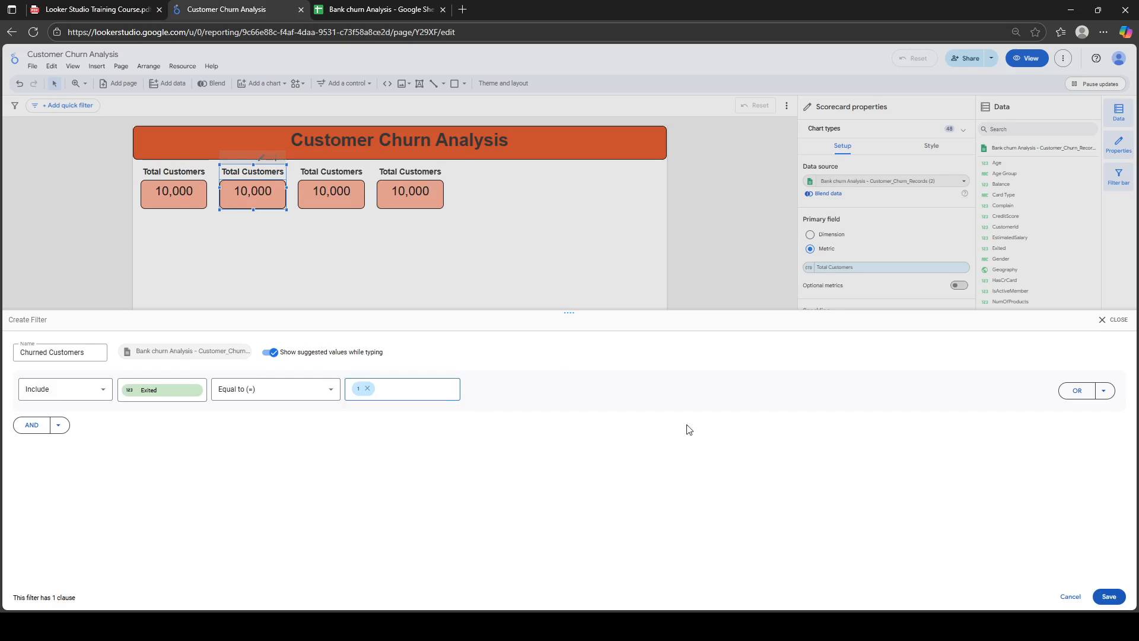
{"action": "left_click", "coordinate": [1108, 596]}
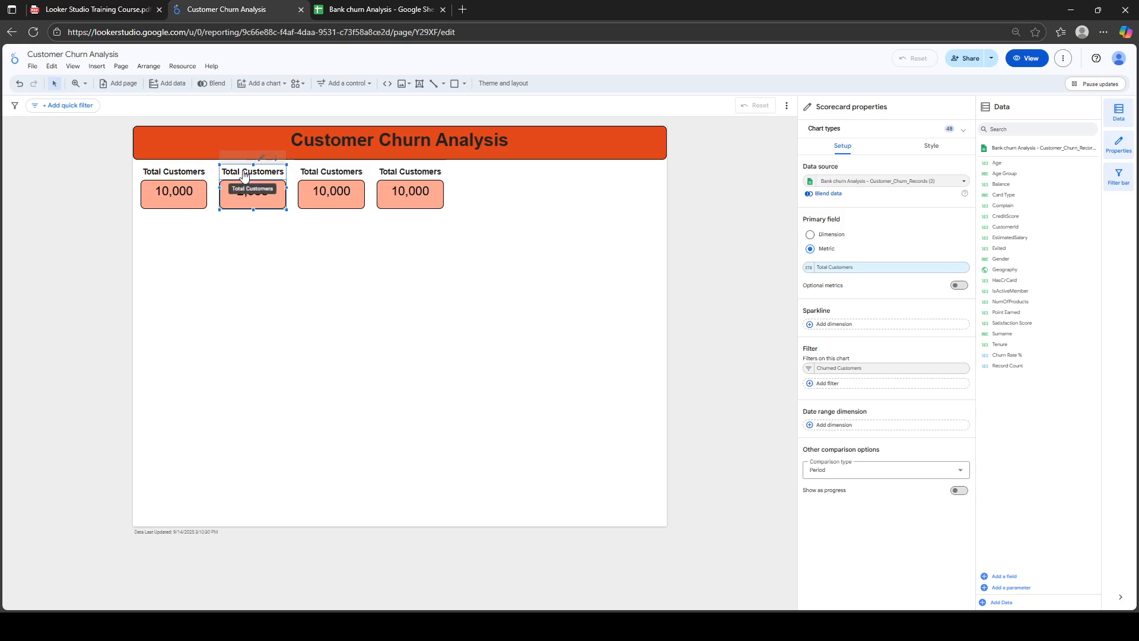
Change the second scorecard's title from Total Customers to 'Churned Customers'
{"action": "left_click", "coordinate": [931, 145]}
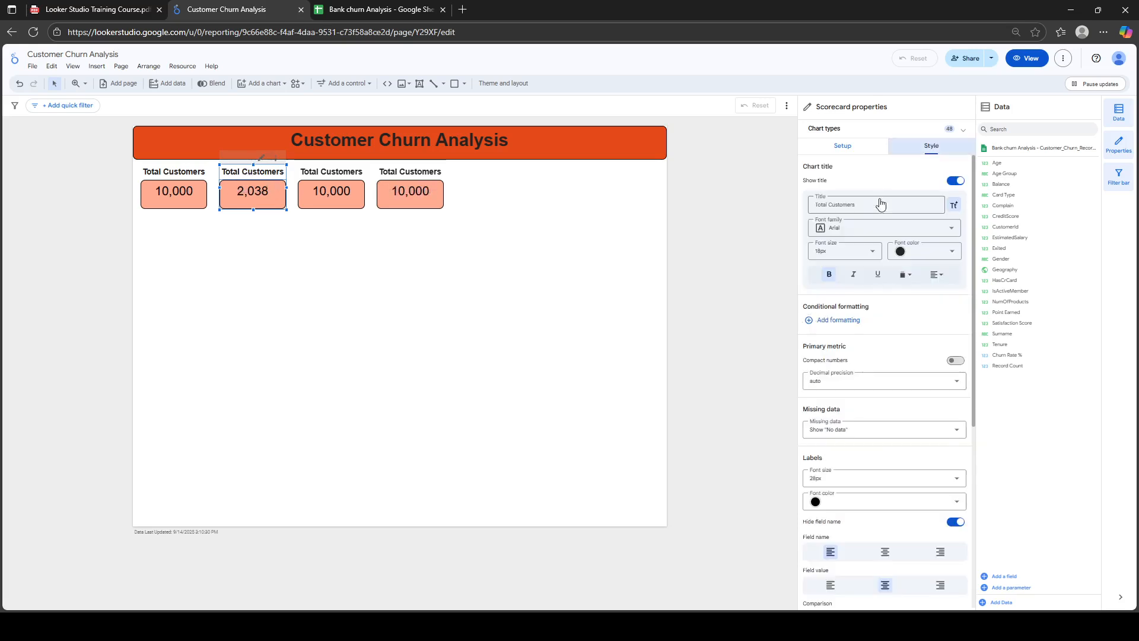
{"action": "left_click_drag", "start_coordinate": [827, 205], "coordinate": [806, 209]}
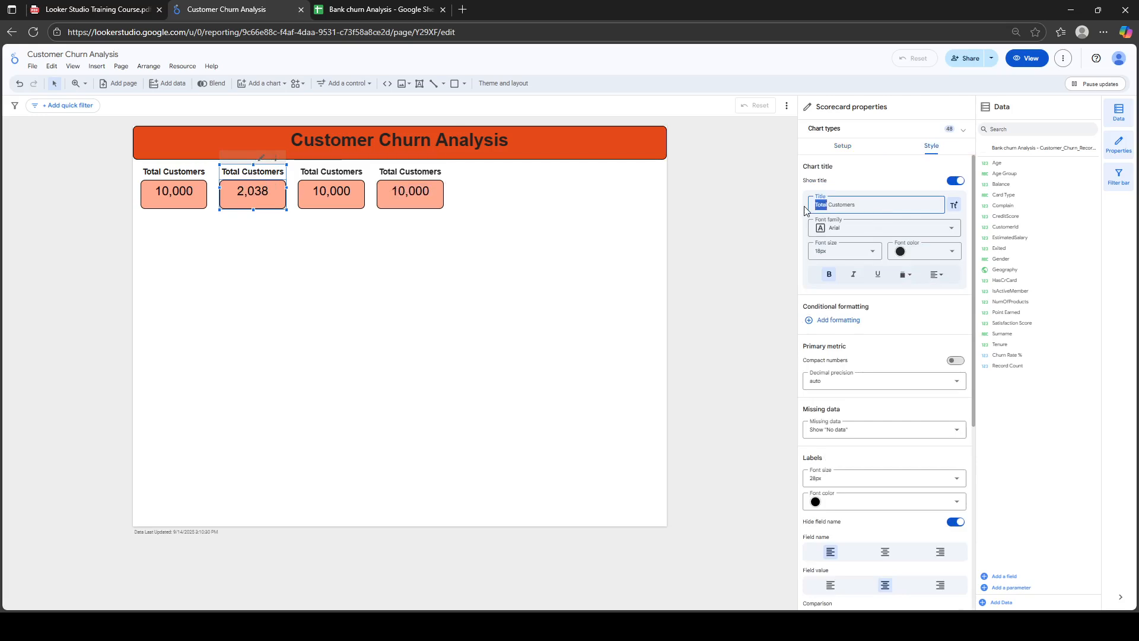
{"action": "type", "text": "Churned Customers"}
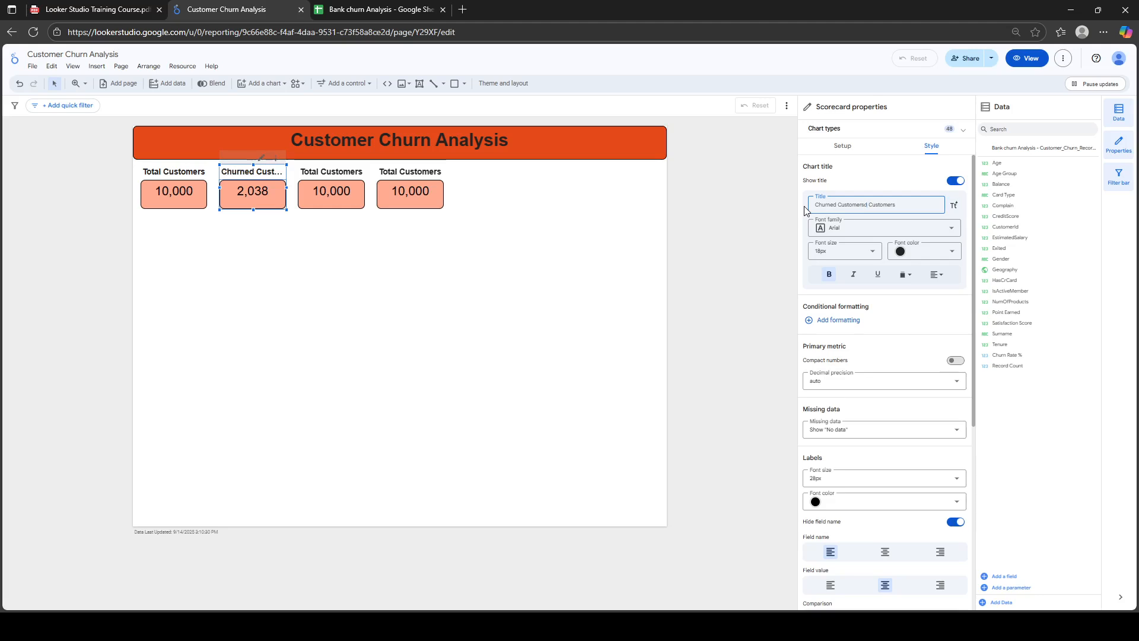
{"action": "key", "text": "BackSpace"}
{"action": "key", "text": "BackSpace"}
{"action": "key", "text": "BackSpace"}
{"action": "key", "text": "BackSpace"}
{"action": "key", "text": "BackSpace"}
{"action": "key", "text": "BackSpace"}
{"action": "key", "text": "BackSpace"}
{"action": "key", "text": "BackSpace"}
{"action": "key", "text": "BackSpace"}
{"action": "key", "text": "BackSpace"}
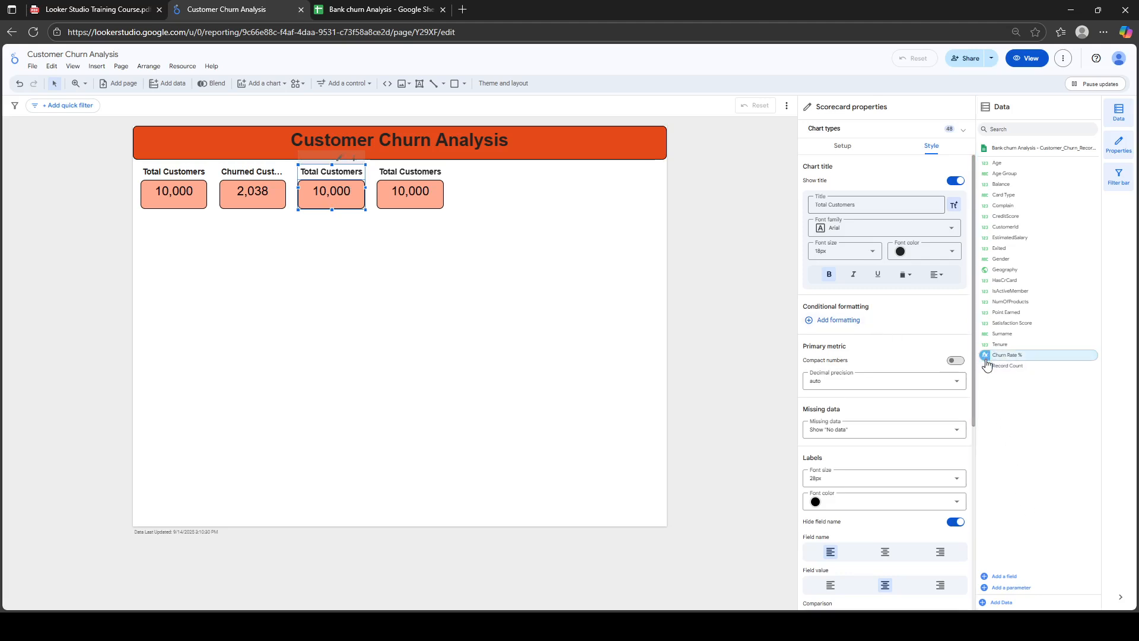
{"action": "left_click", "coordinate": [1011, 579]}
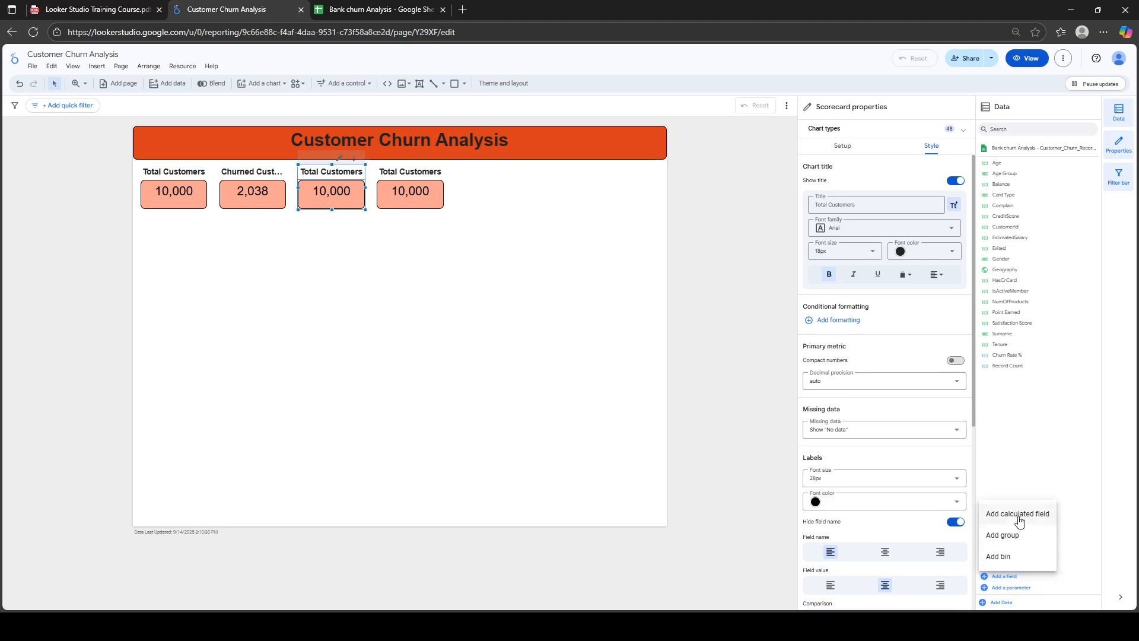
{"action": "left_click", "coordinate": [1020, 521]}
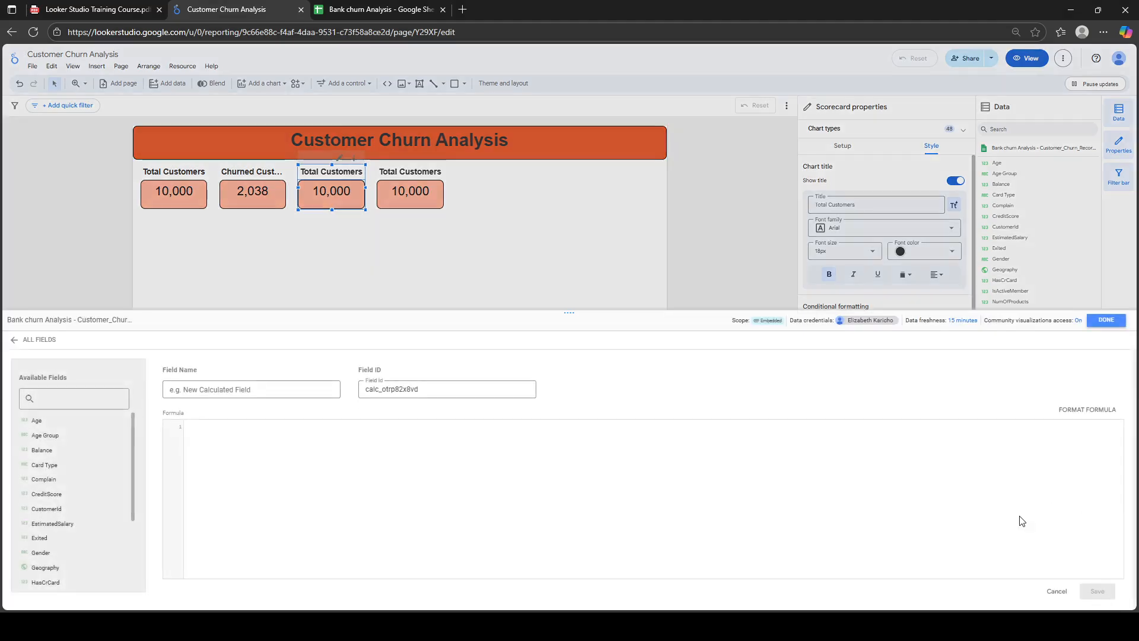
{"action": "left_click", "coordinate": [226, 390]}
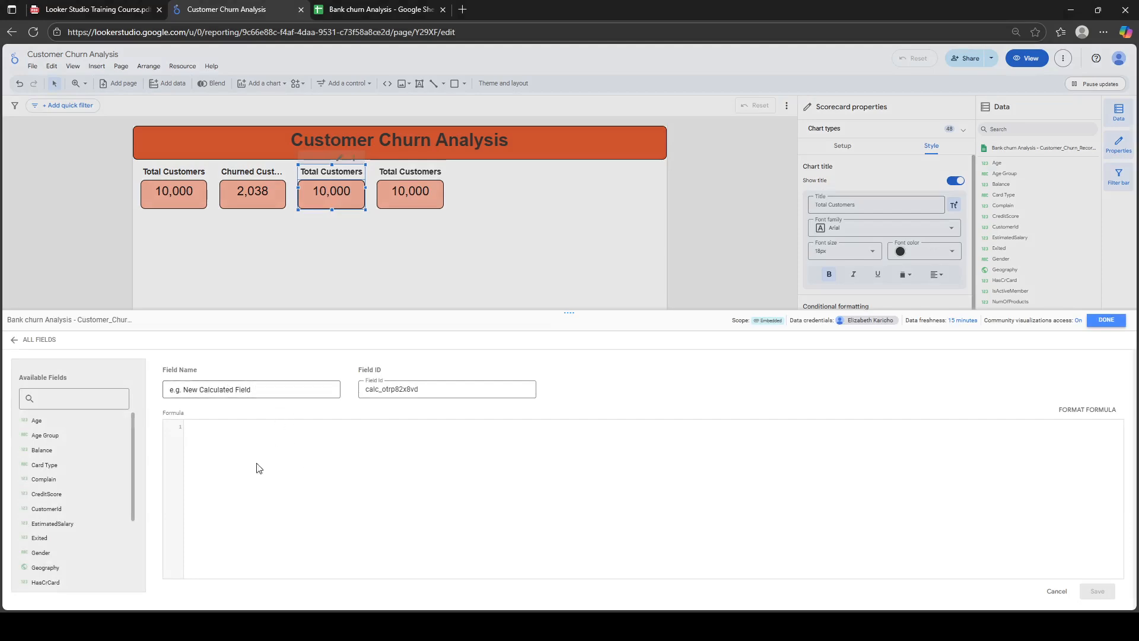
{"action": "left_click", "coordinate": [1103, 320]}
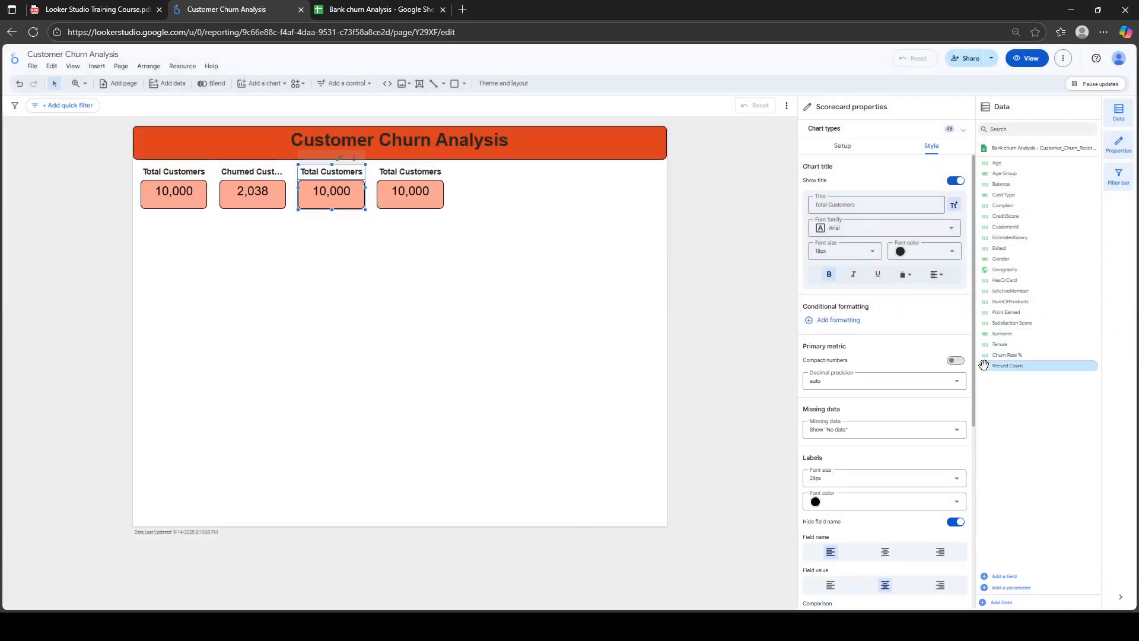
{"action": "left_click", "coordinate": [985, 358]}
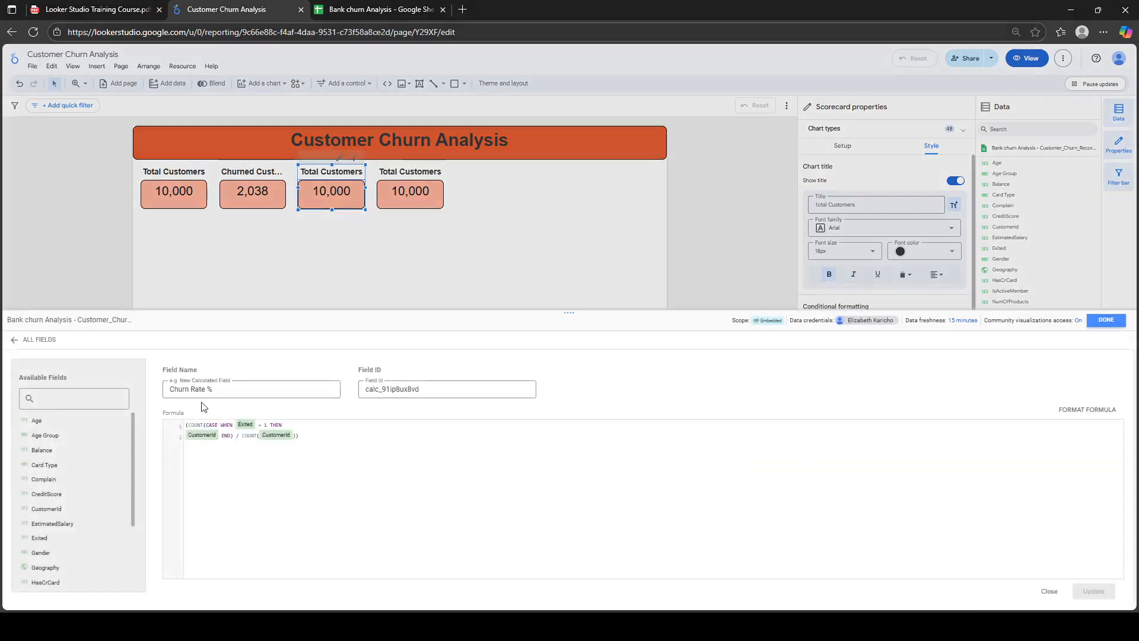
{"action": "left_click", "coordinate": [230, 388]}
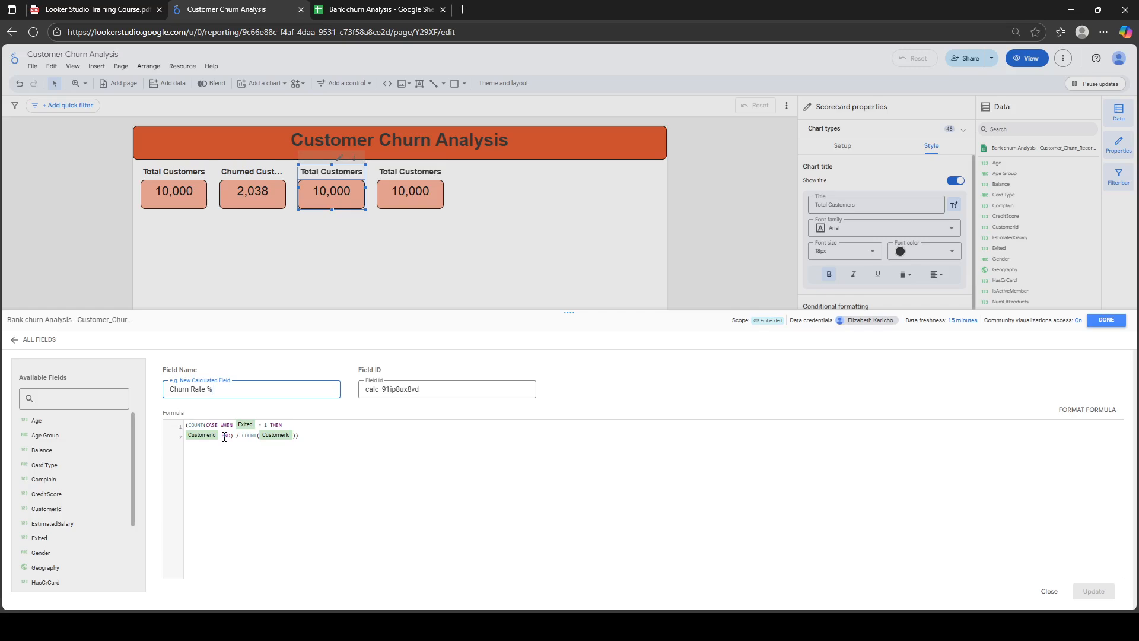
{"action": "left_click", "coordinate": [1106, 320]}
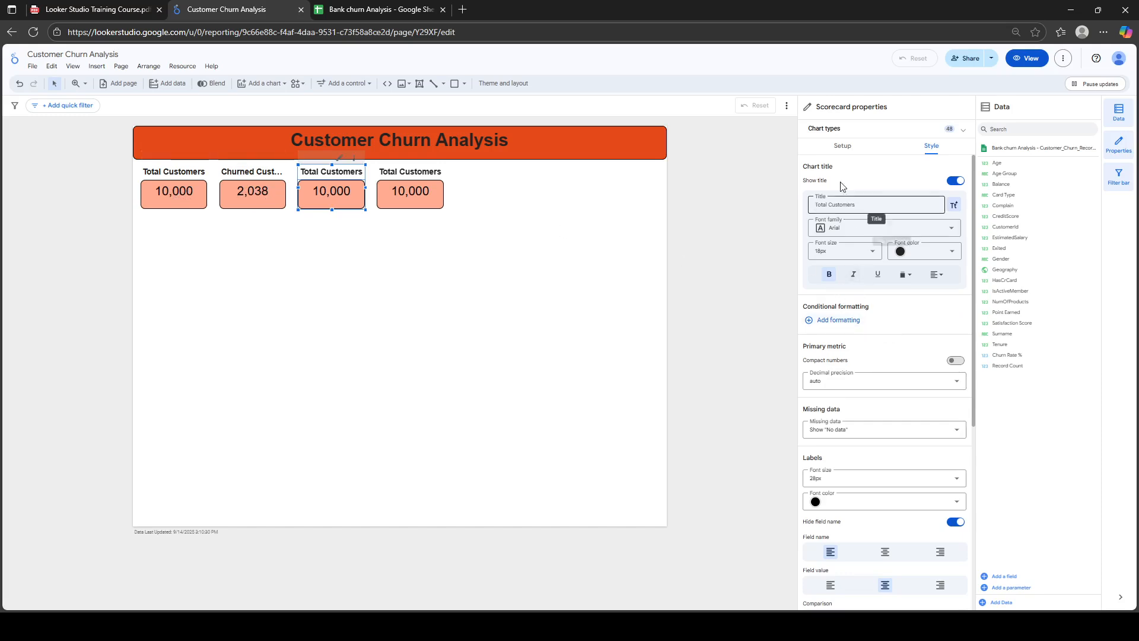
Switch the third scorecard's metric from Total Customers to Churn Rate %
{"action": "left_click", "coordinate": [843, 146]}
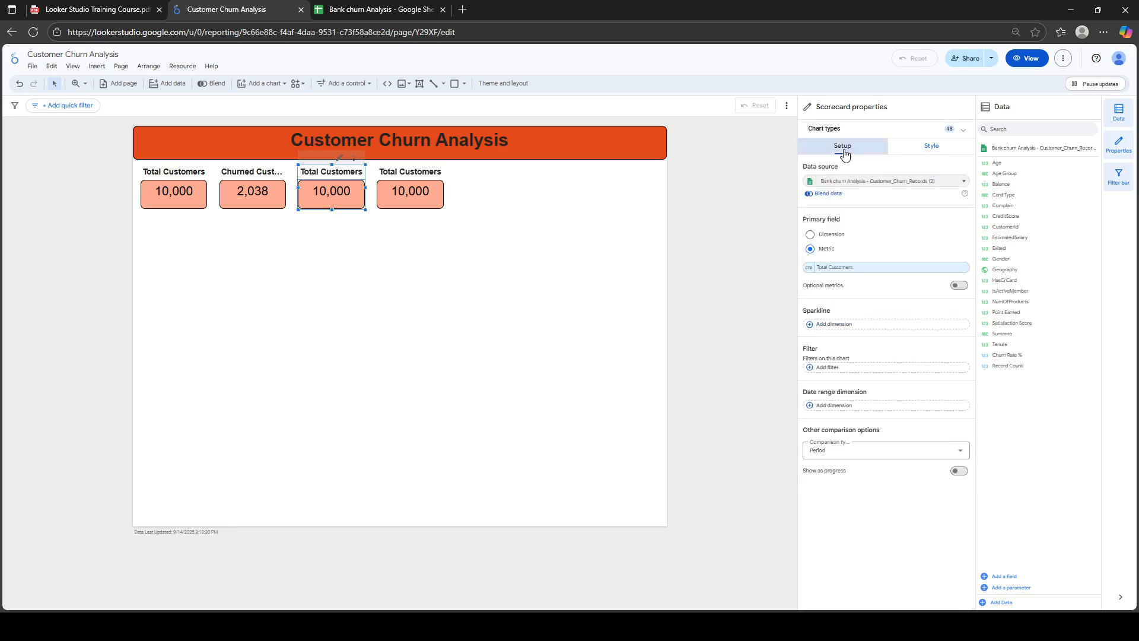
{"action": "left_click", "coordinate": [864, 271]}
{"action": "type", "text": "chu"}
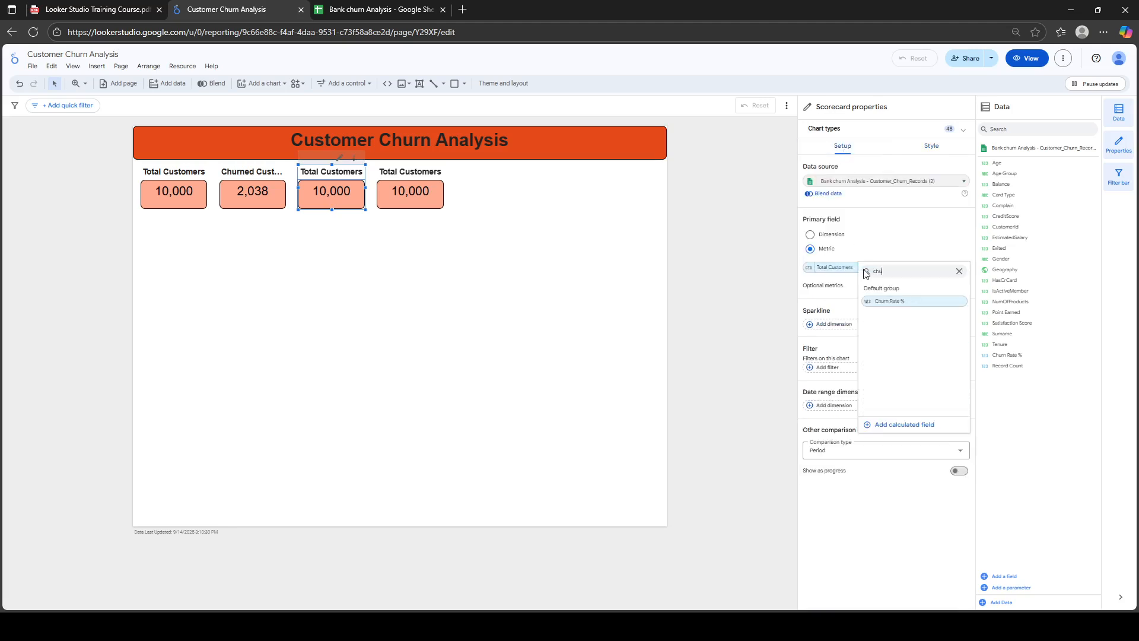
{"action": "left_click", "coordinate": [896, 301]}
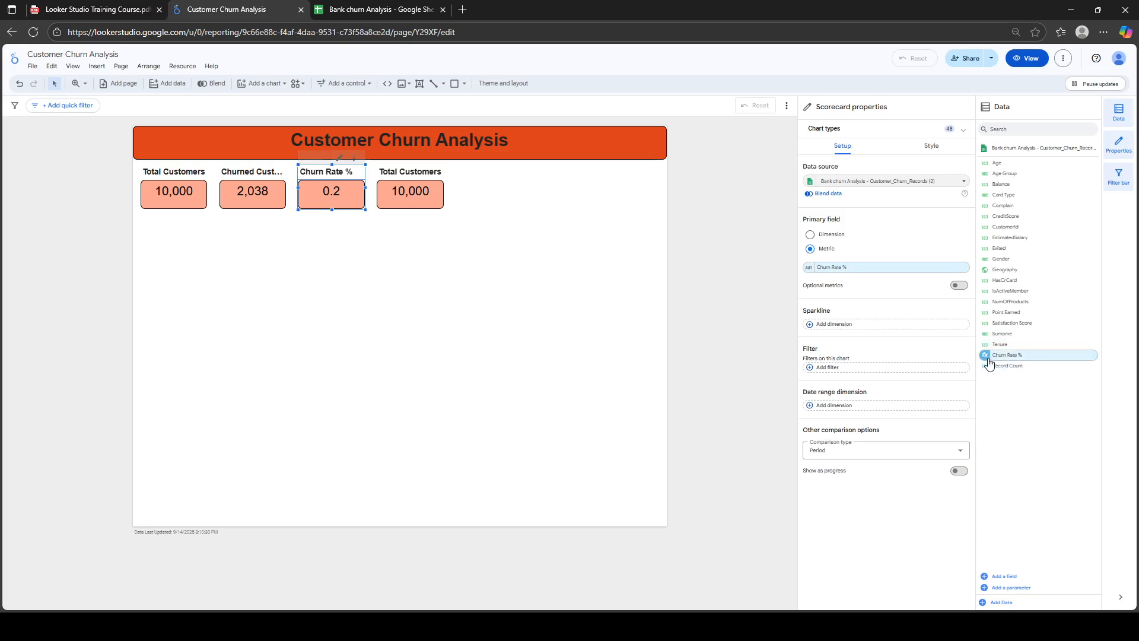
Check the Churn Rate % data type options, leaving them unchanged
{"action": "left_click", "coordinate": [810, 268]}
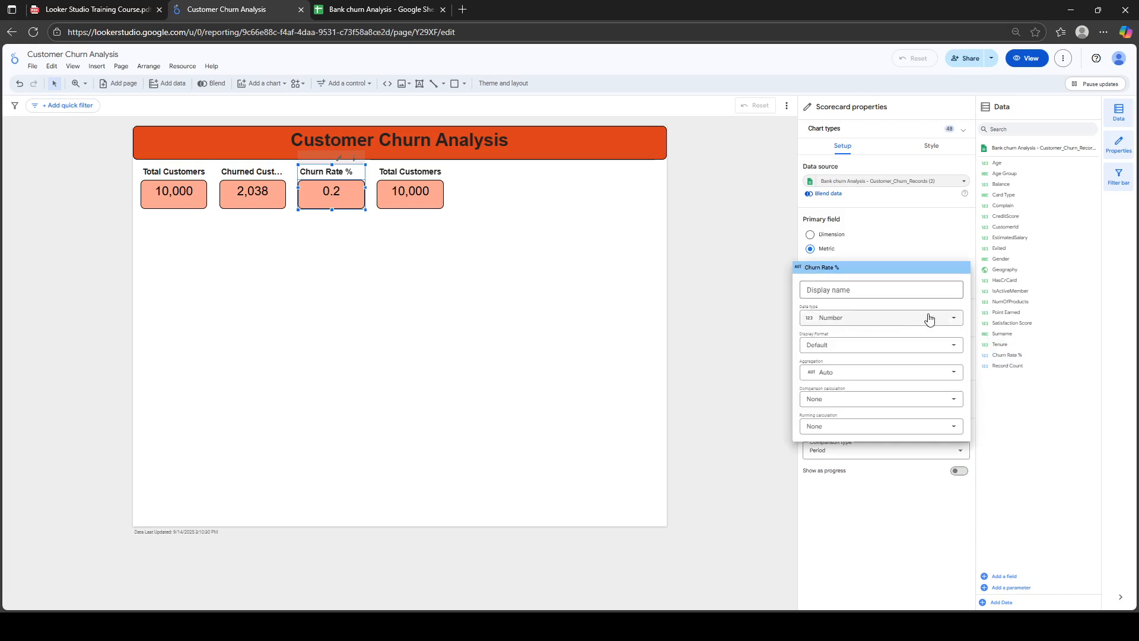
{"action": "left_click", "coordinate": [949, 320]}
{"action": "mouse_move", "coordinate": [857, 339]}
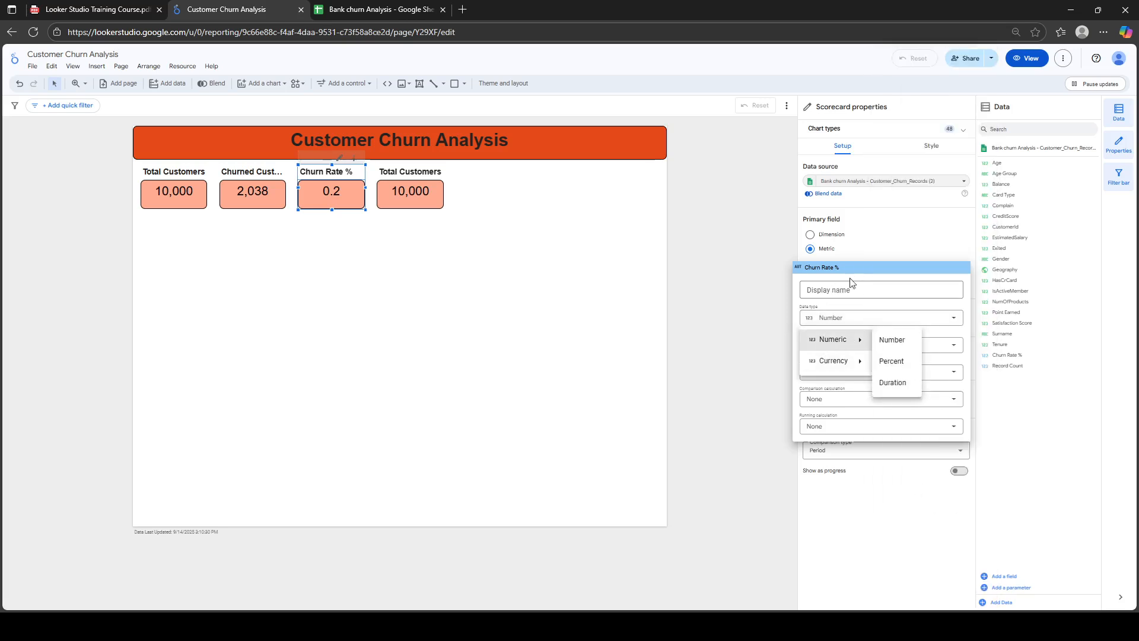
{"action": "left_click", "coordinate": [879, 215]}
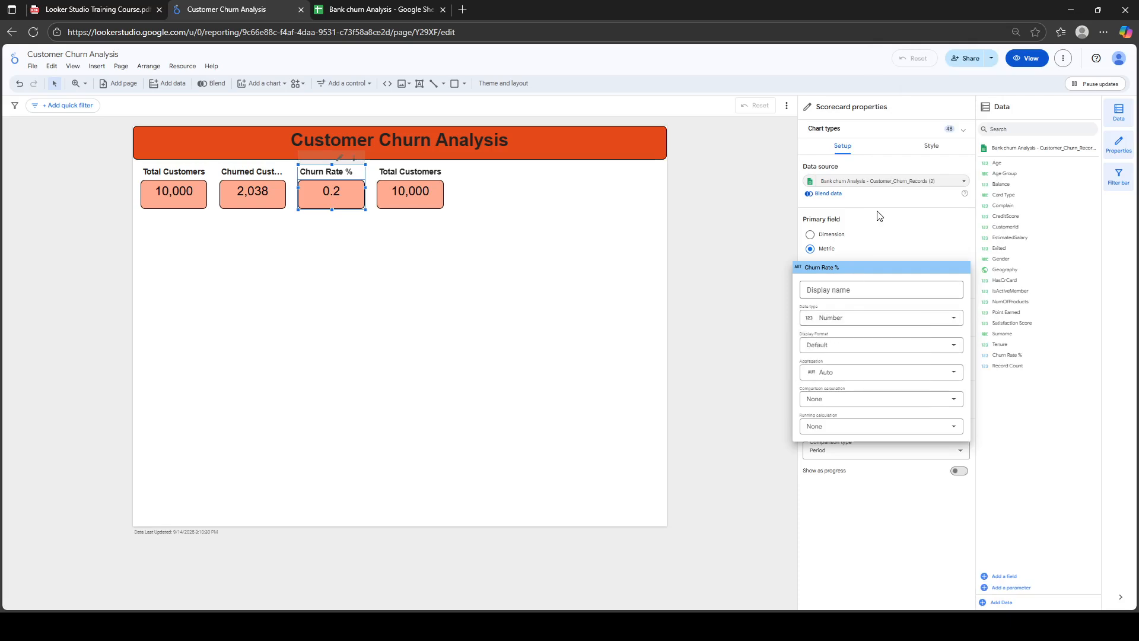
{"action": "left_click", "coordinate": [919, 254]}
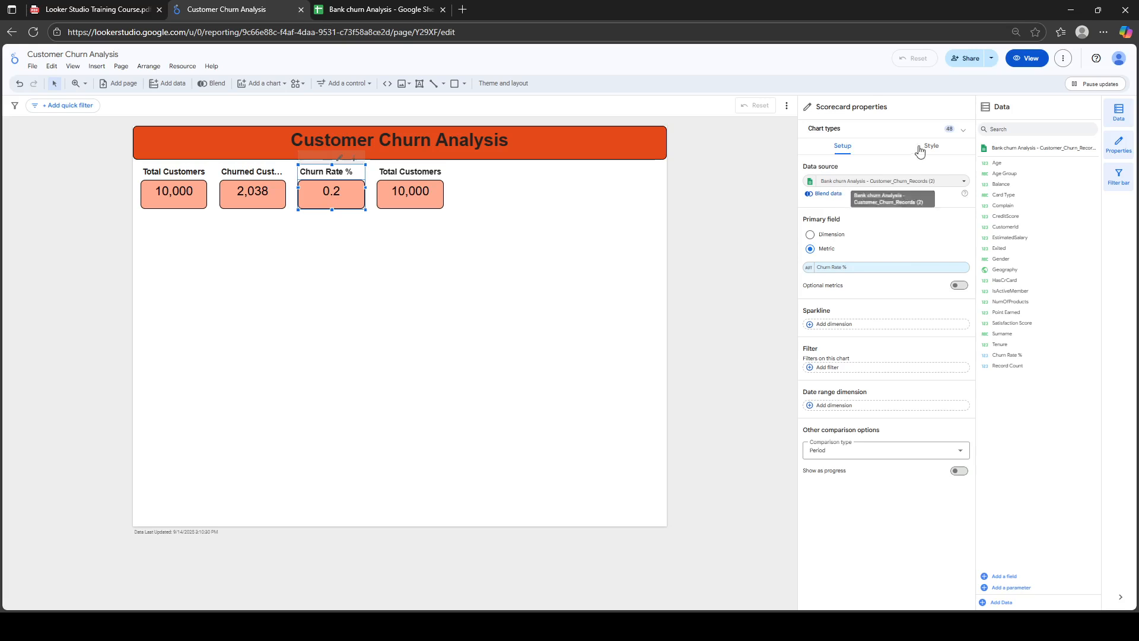
{"action": "left_click", "coordinate": [985, 149]}
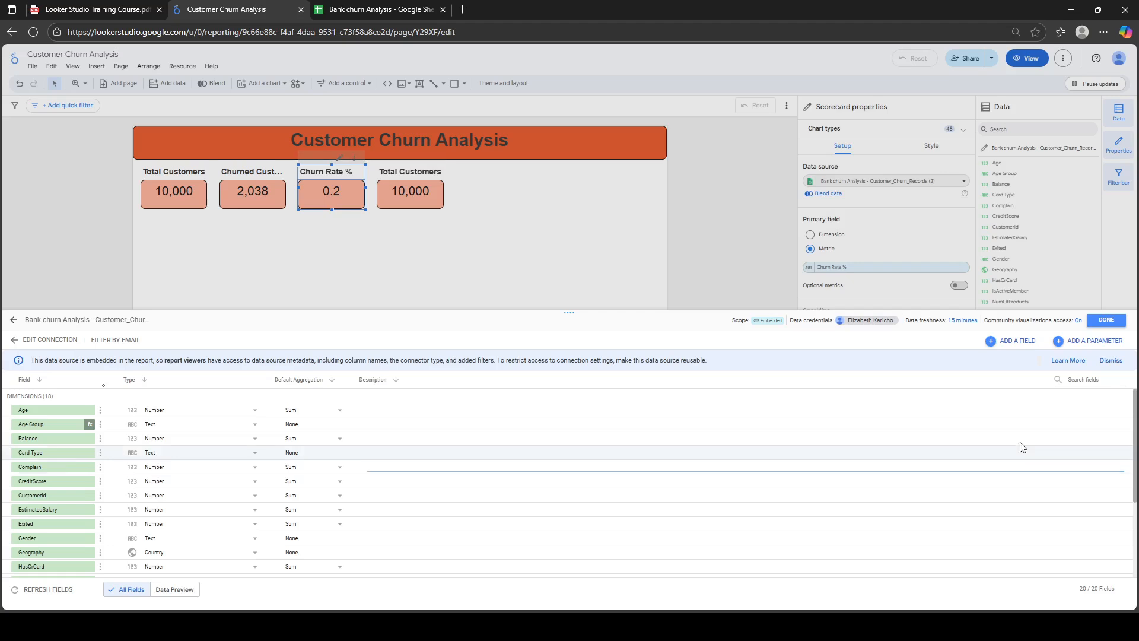
Set the Churn Rate % field type to Numeric > Percent
{"action": "scroll", "coordinate": [569, 483], "scroll_direction": "down", "scroll_amount": 3}
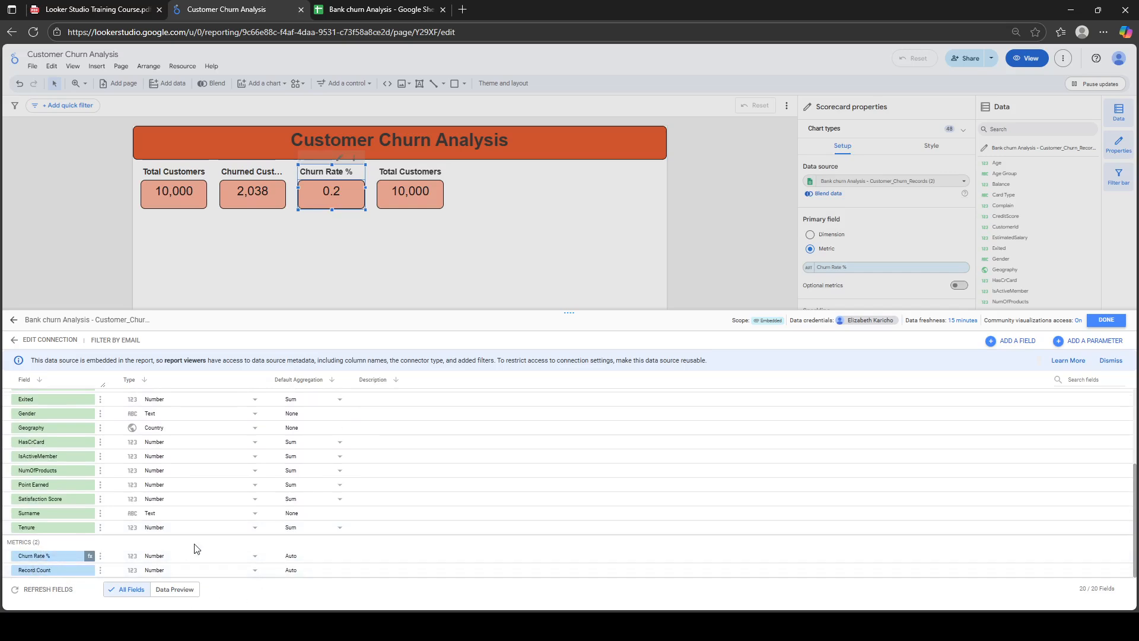
{"action": "left_click", "coordinate": [220, 558]}
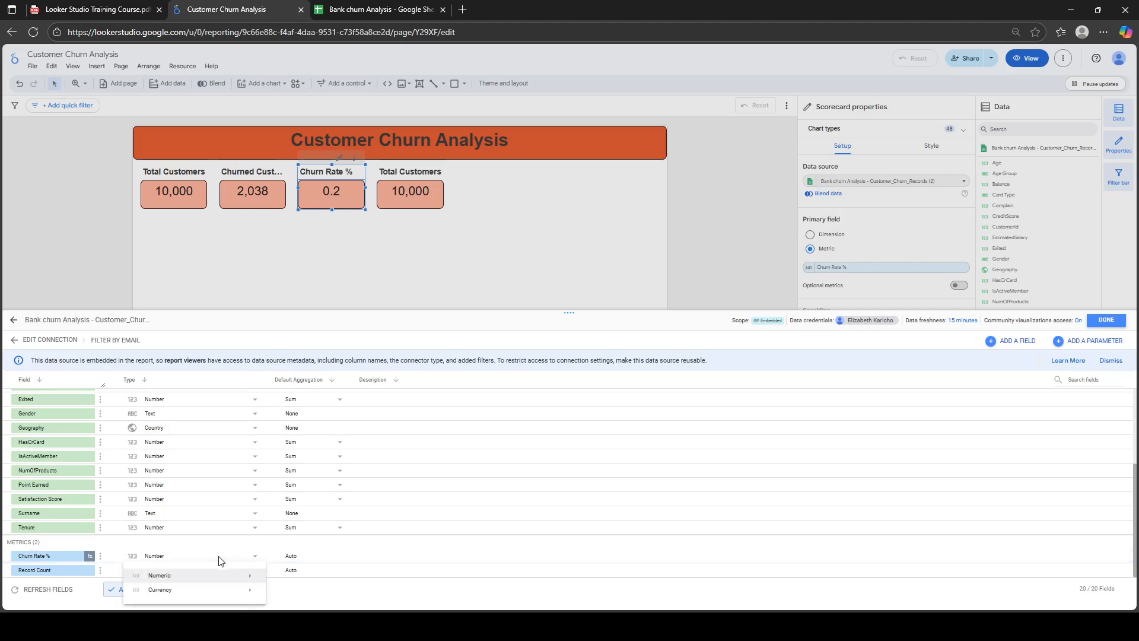
{"action": "mouse_move", "coordinate": [248, 581]}
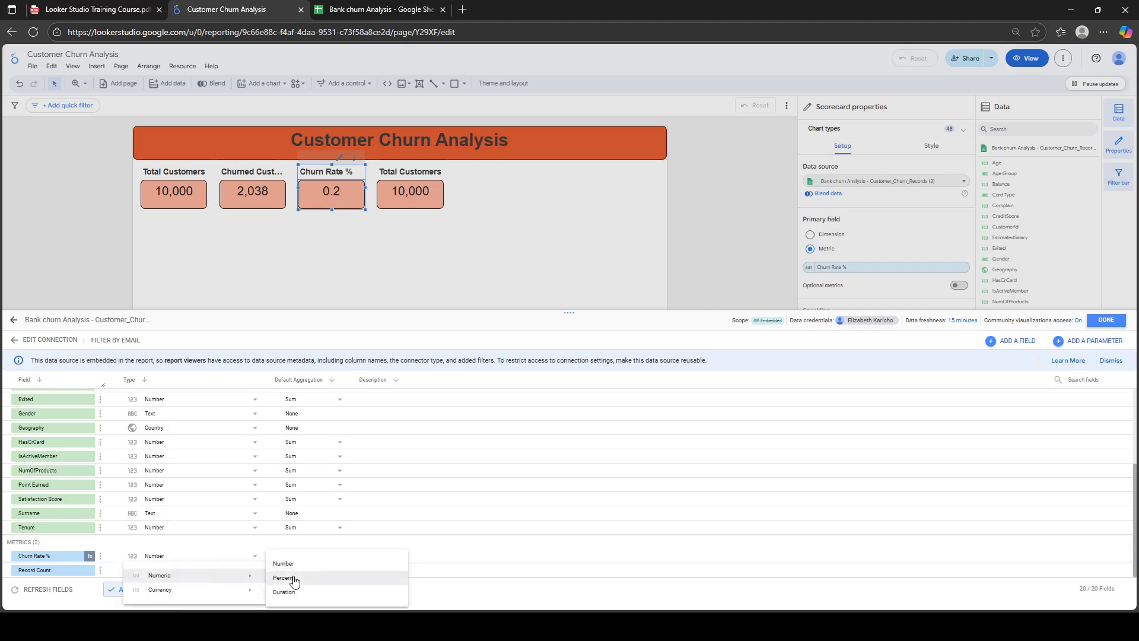
{"action": "left_click", "coordinate": [295, 579]}
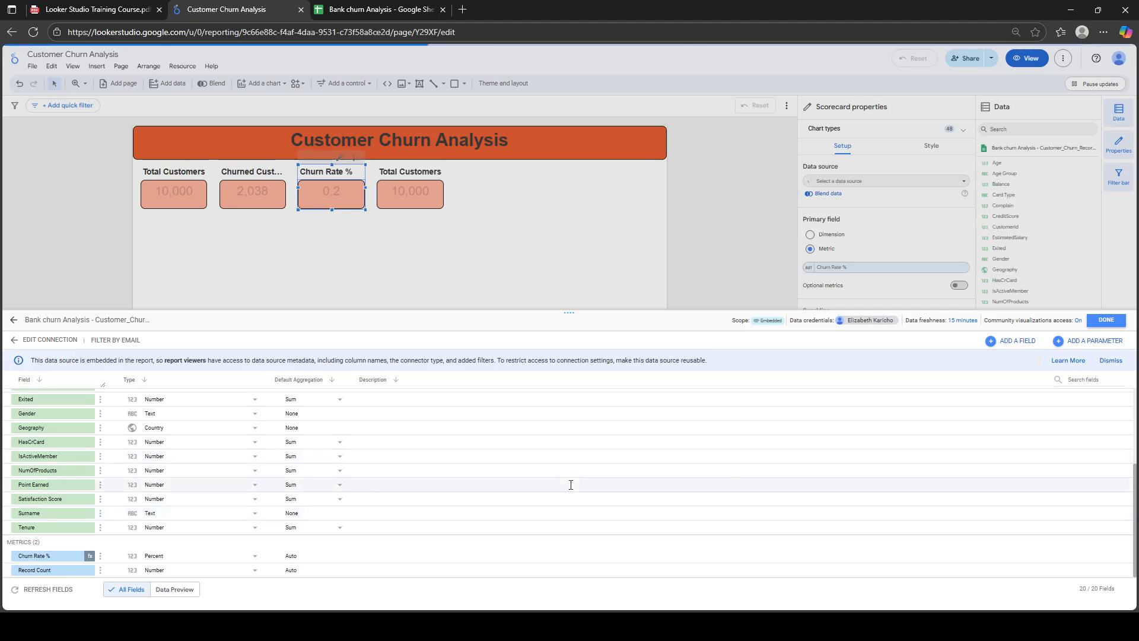
Make EstimatedSalary and Balance USD currency fields and close the data source editor
{"action": "scroll", "coordinate": [546, 449], "scroll_direction": "up", "scroll_amount": 3}
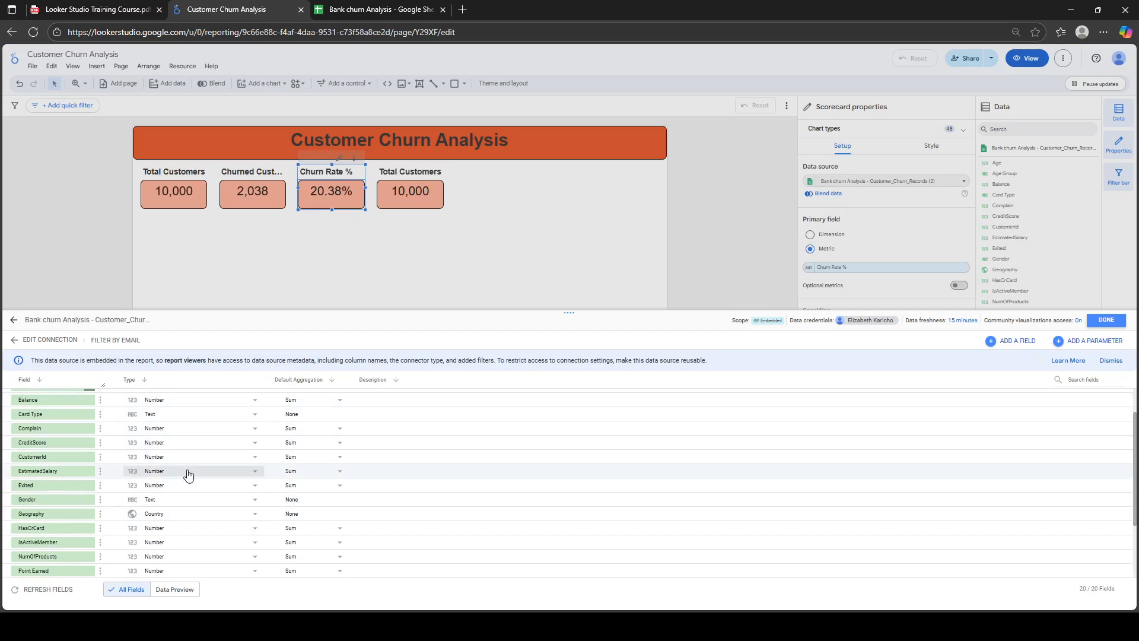
{"action": "left_click", "coordinate": [198, 475]}
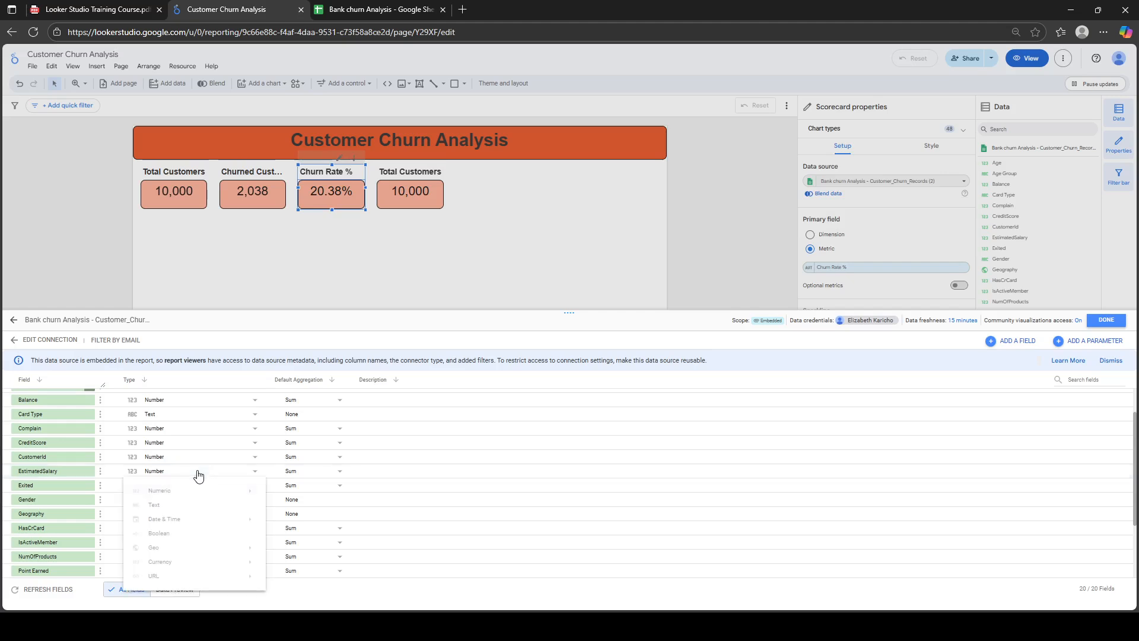
{"action": "mouse_move", "coordinate": [237, 562]}
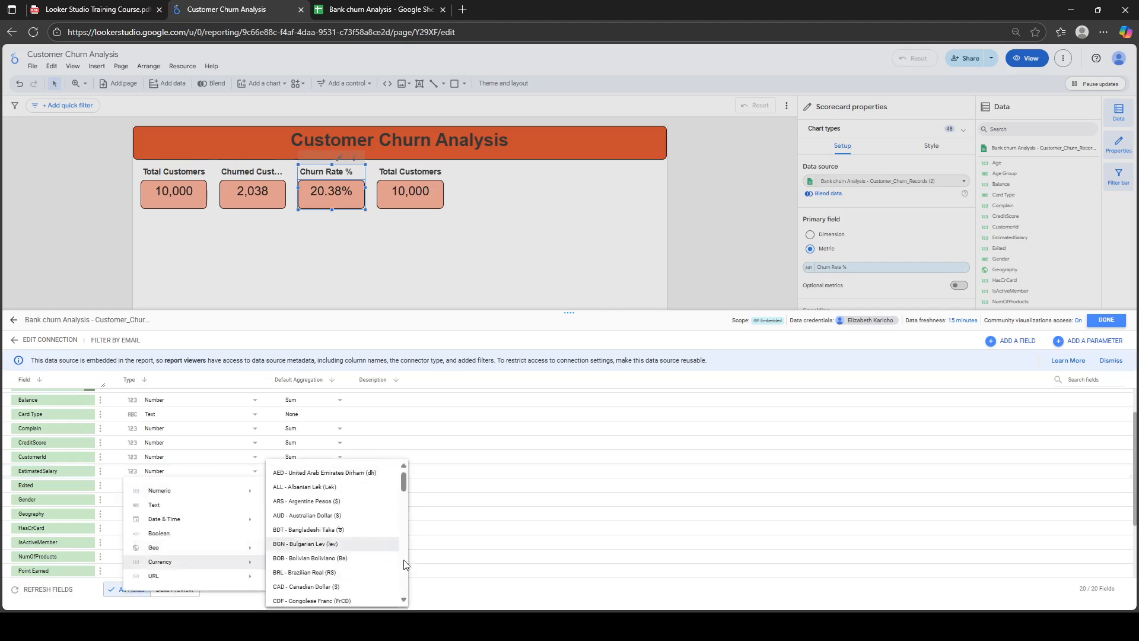
{"action": "scroll", "coordinate": [403, 559], "scroll_direction": "down", "scroll_amount": 10}
{"action": "scroll", "coordinate": [406, 587], "scroll_direction": "down", "scroll_amount": 3}
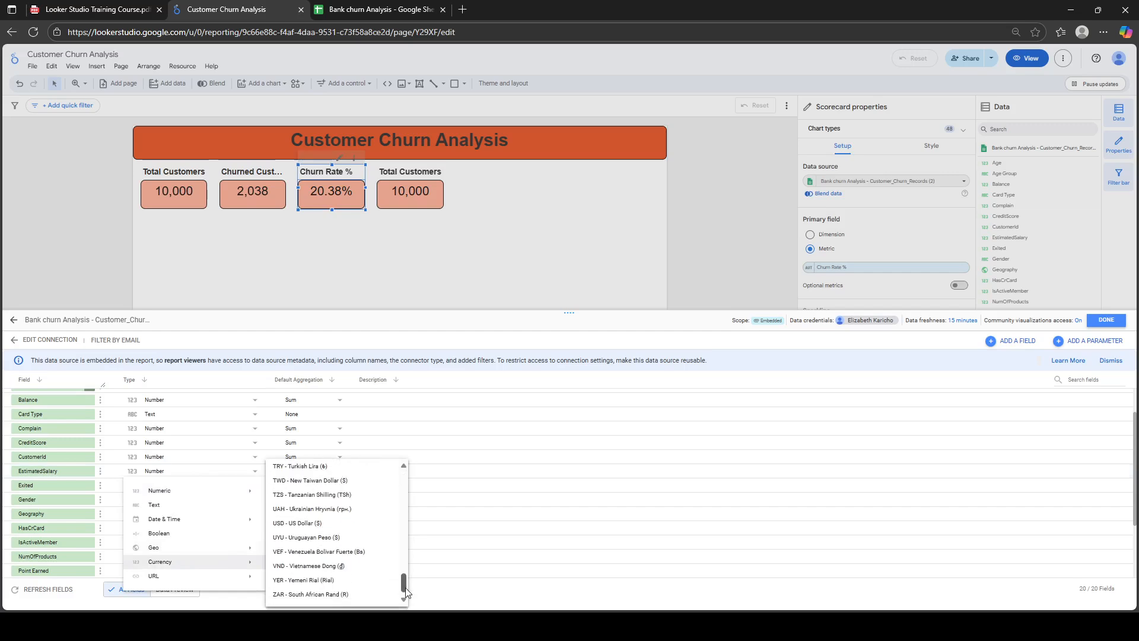
{"action": "left_click", "coordinate": [303, 522]}
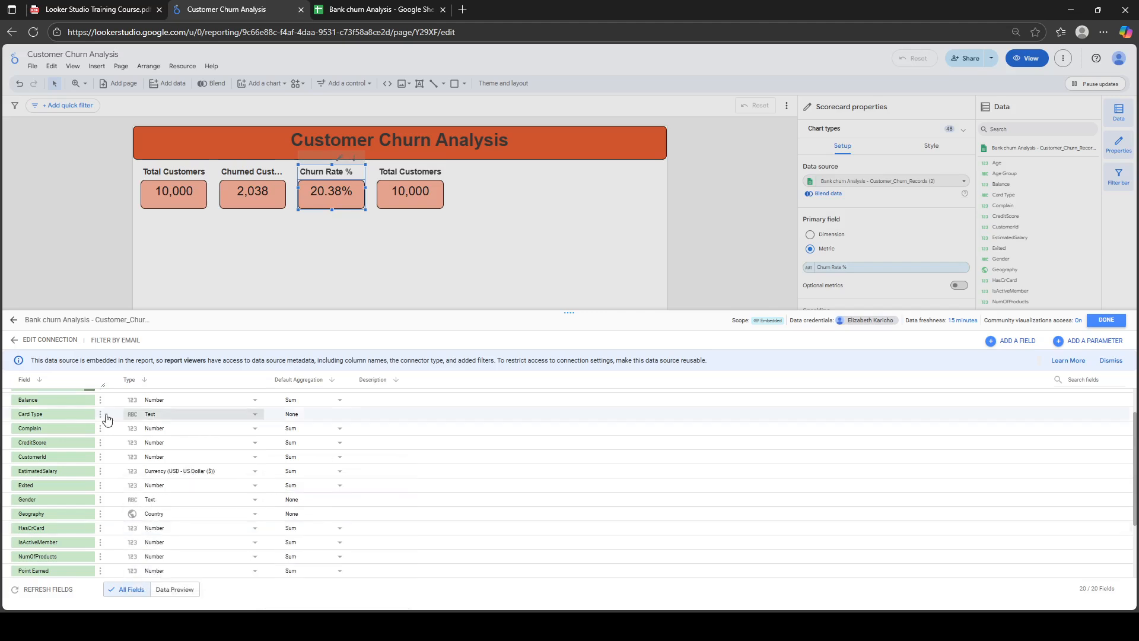
{"action": "left_click", "coordinate": [247, 401]}
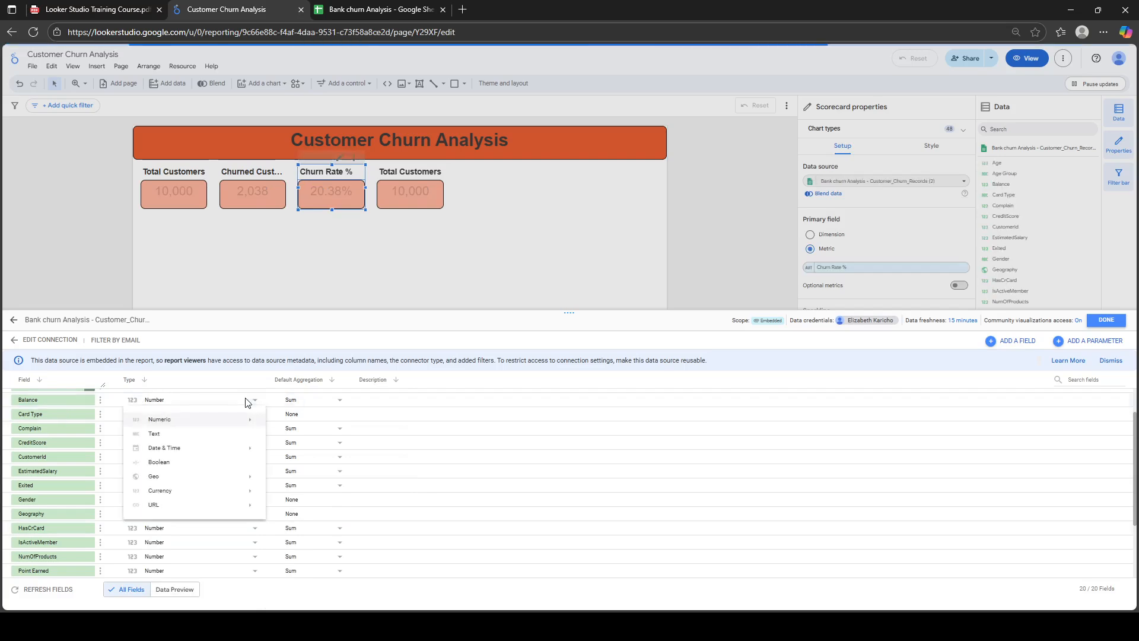
{"action": "mouse_move", "coordinate": [247, 491]}
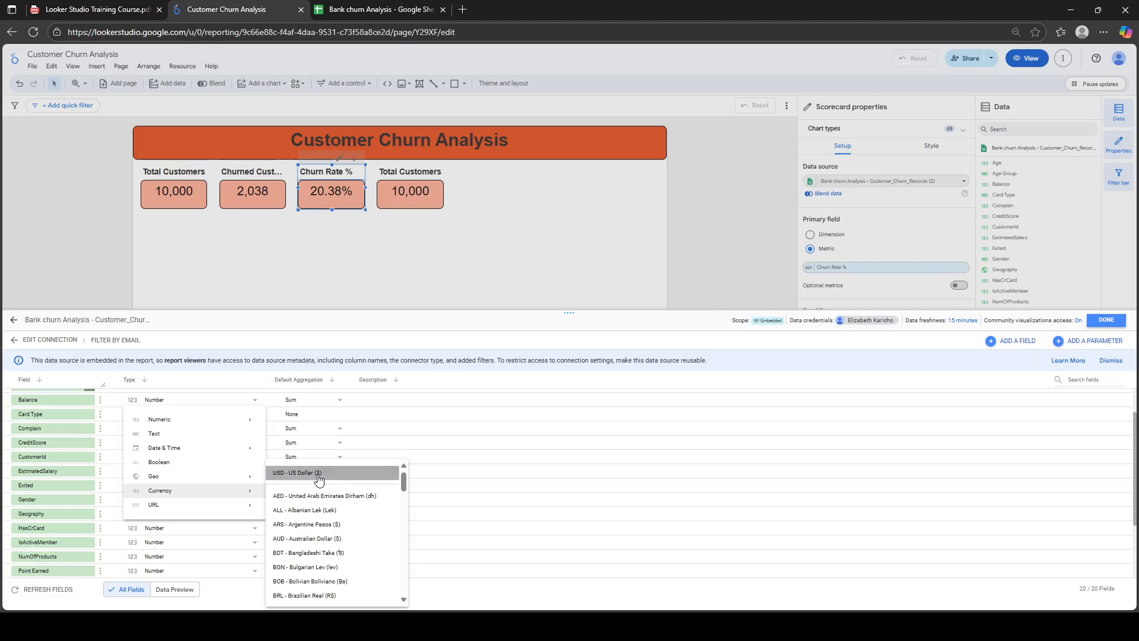
{"action": "left_click", "coordinate": [318, 474]}
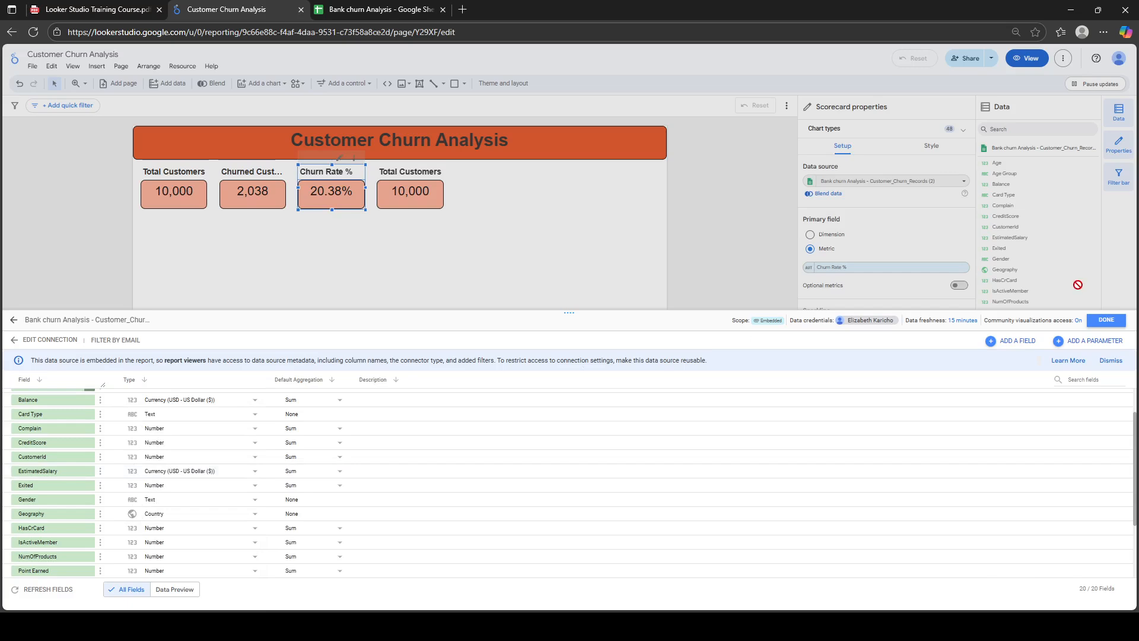
{"action": "left_click", "coordinate": [1108, 321]}
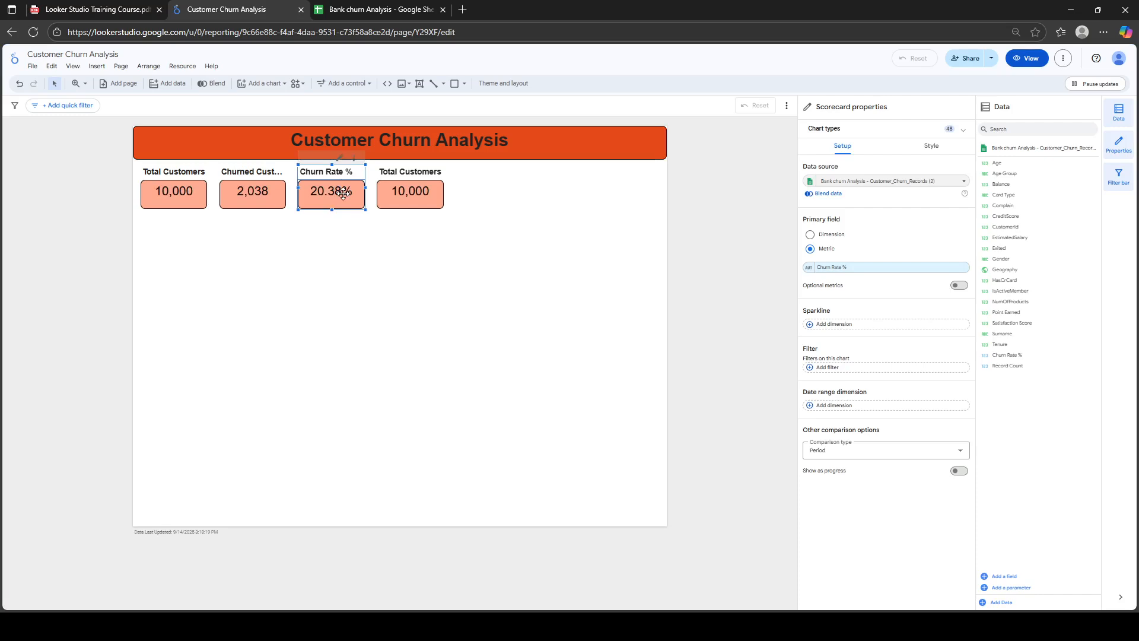
Switch the fourth scorecard's metric to Tenure
{"action": "left_click", "coordinate": [403, 205]}
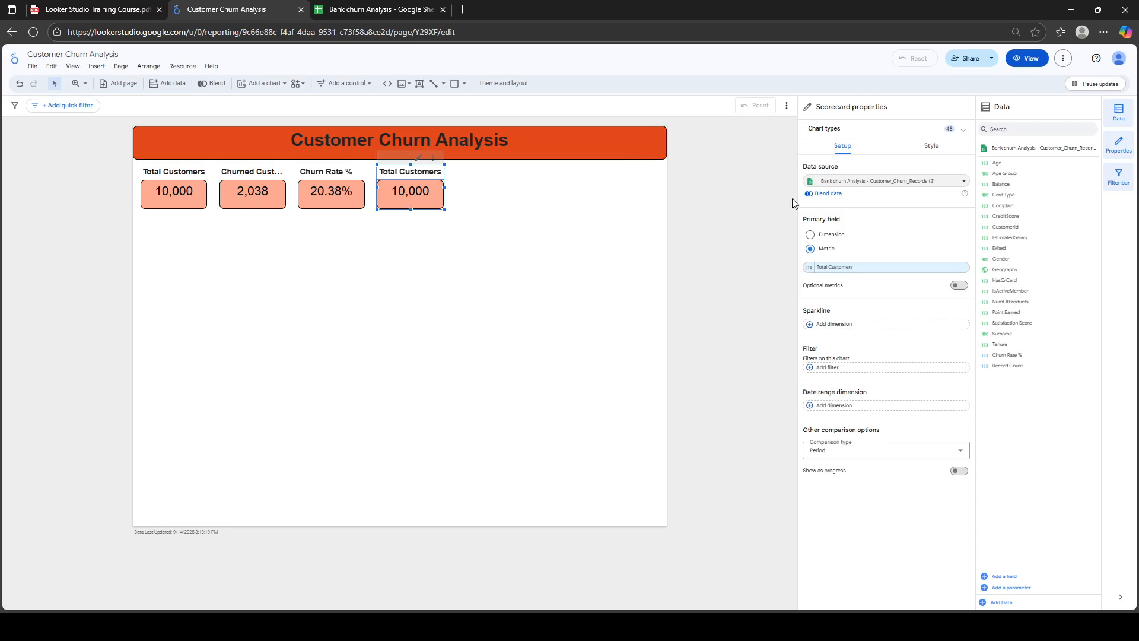
{"action": "left_click", "coordinate": [858, 274]}
{"action": "type", "text": "ten"}
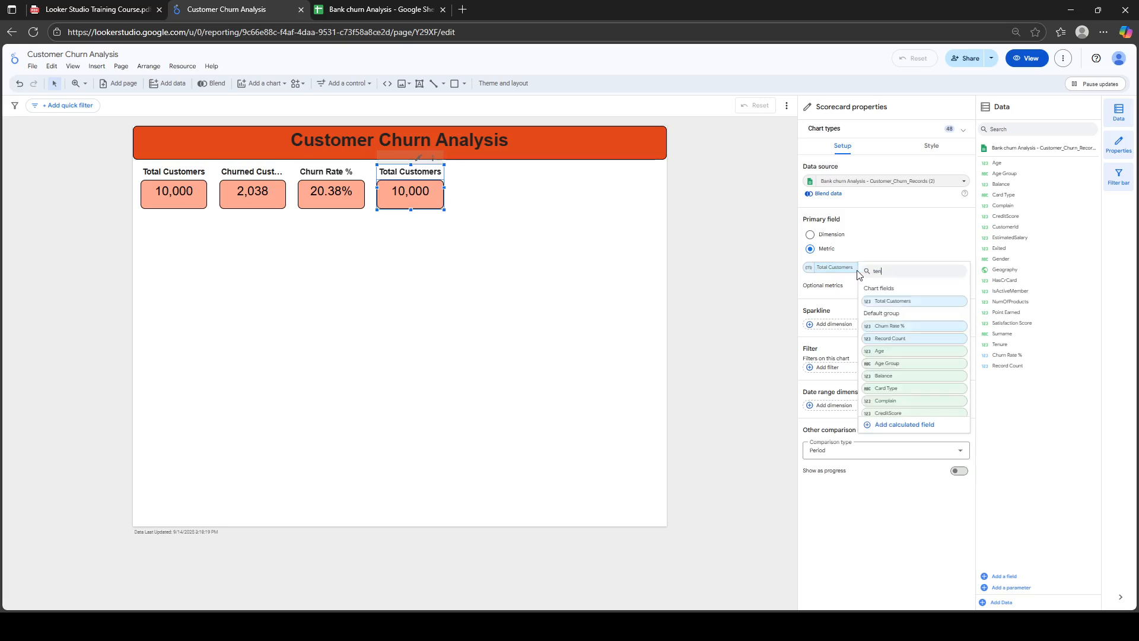
{"action": "left_click", "coordinate": [895, 301]}
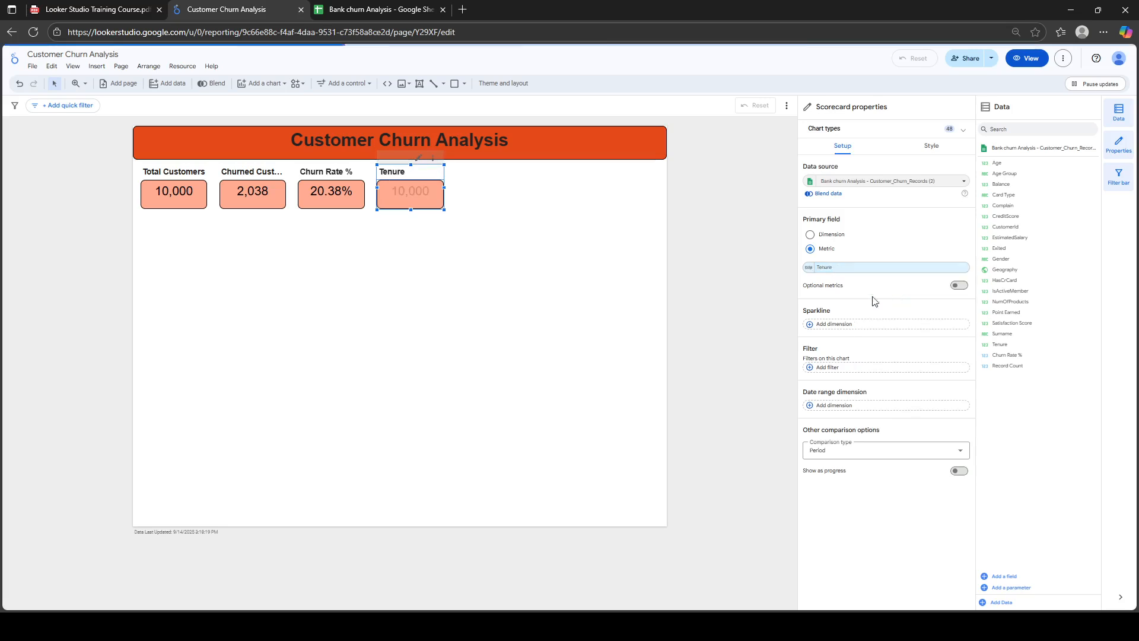
Aggregate Tenure as an average rounded to a whole number and rename it 'Avg Tenure'
{"action": "left_click", "coordinate": [810, 269]}
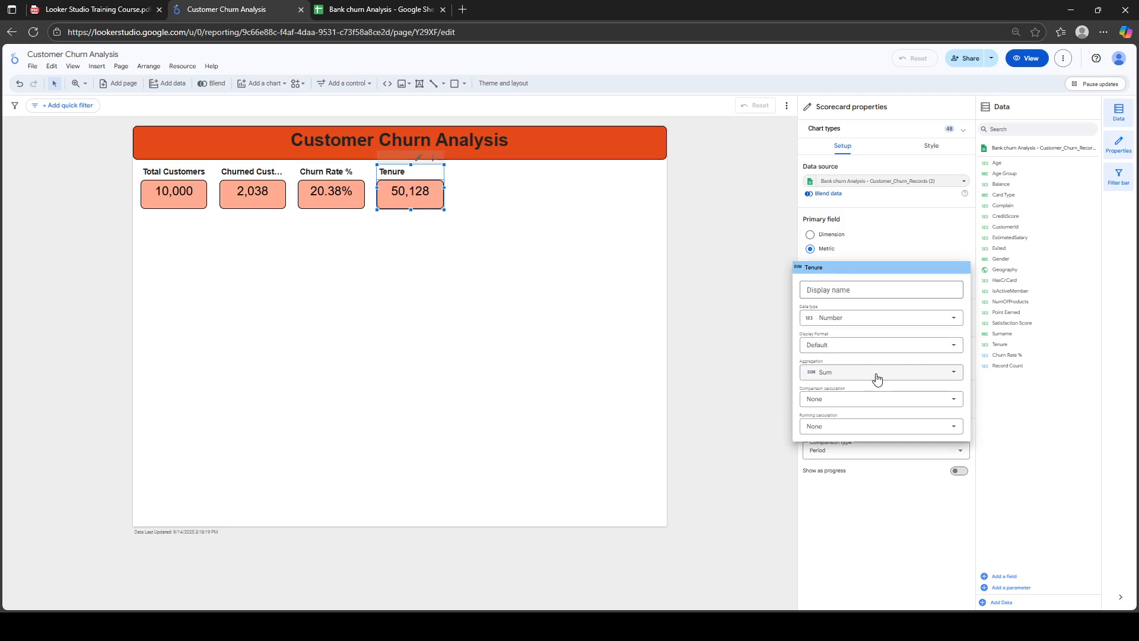
{"action": "left_click", "coordinate": [918, 379]}
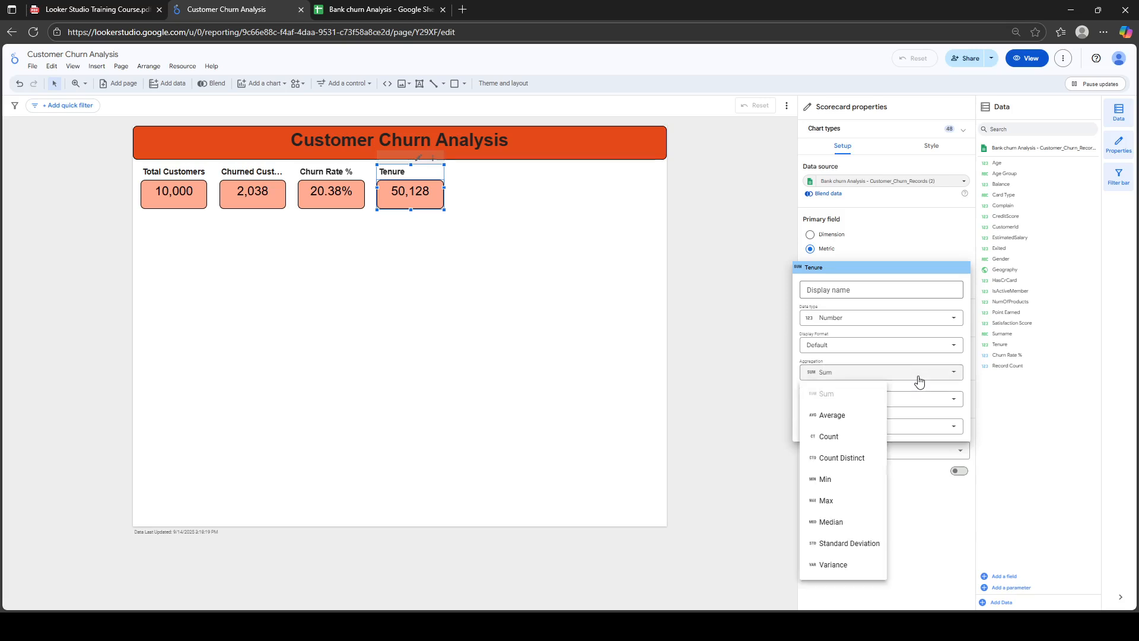
{"action": "left_click", "coordinate": [833, 415]}
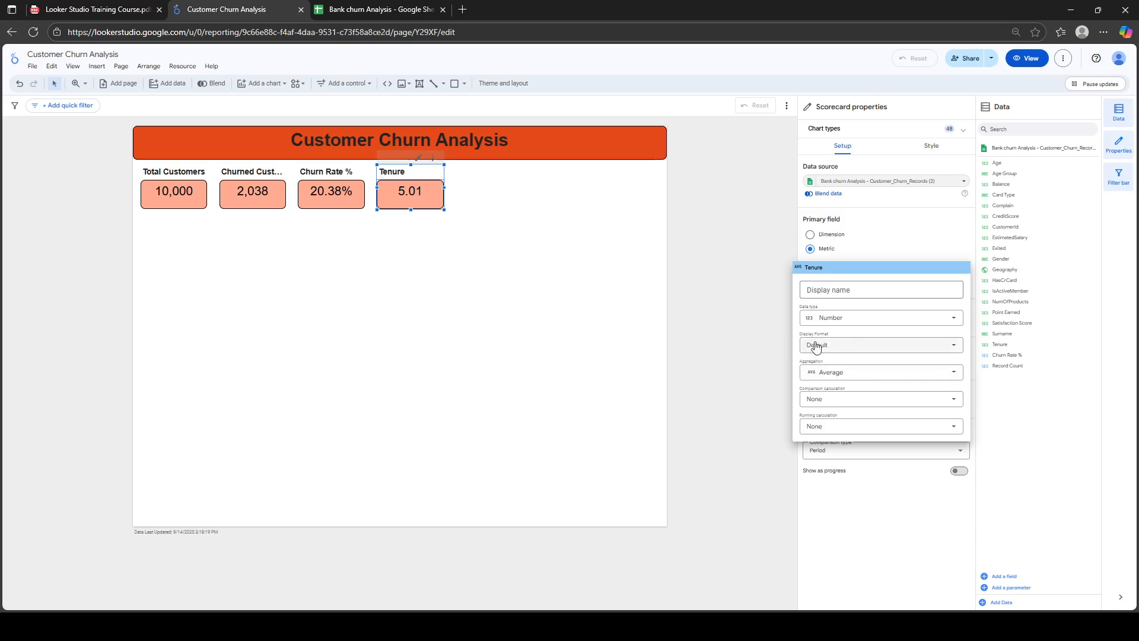
{"action": "left_click", "coordinate": [837, 348]}
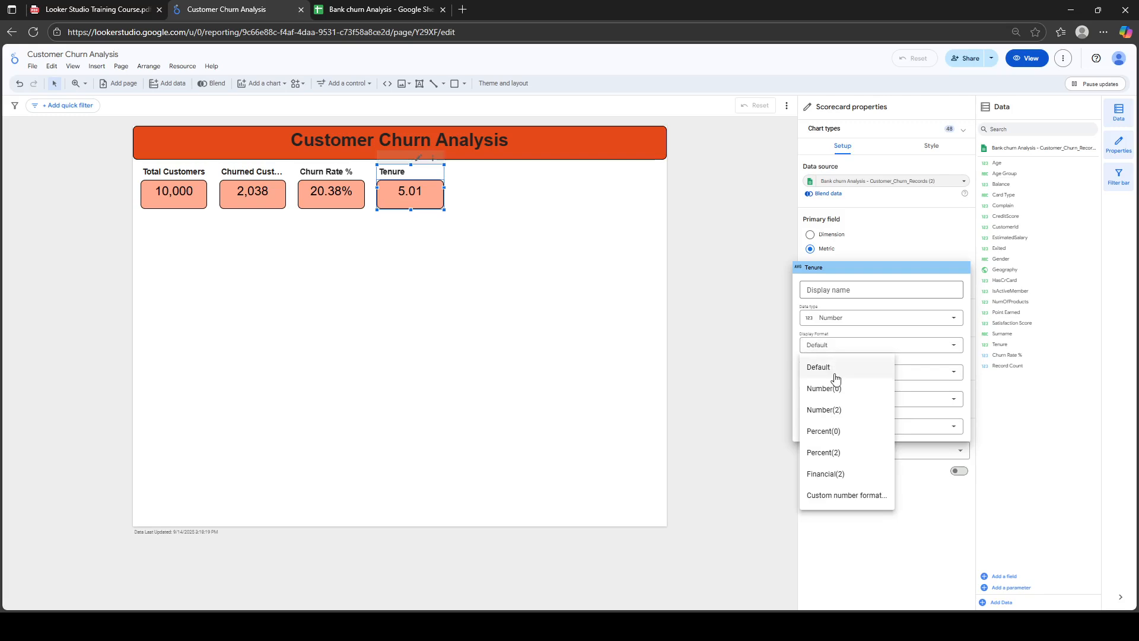
{"action": "left_click", "coordinate": [838, 389]}
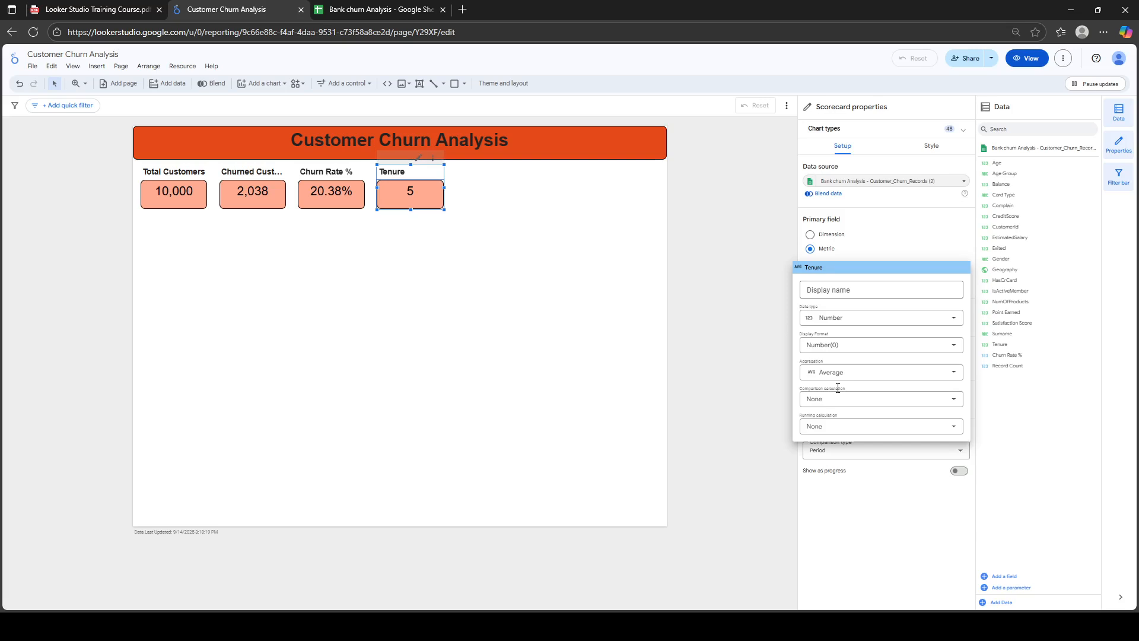
{"action": "left_click", "coordinate": [827, 288]}
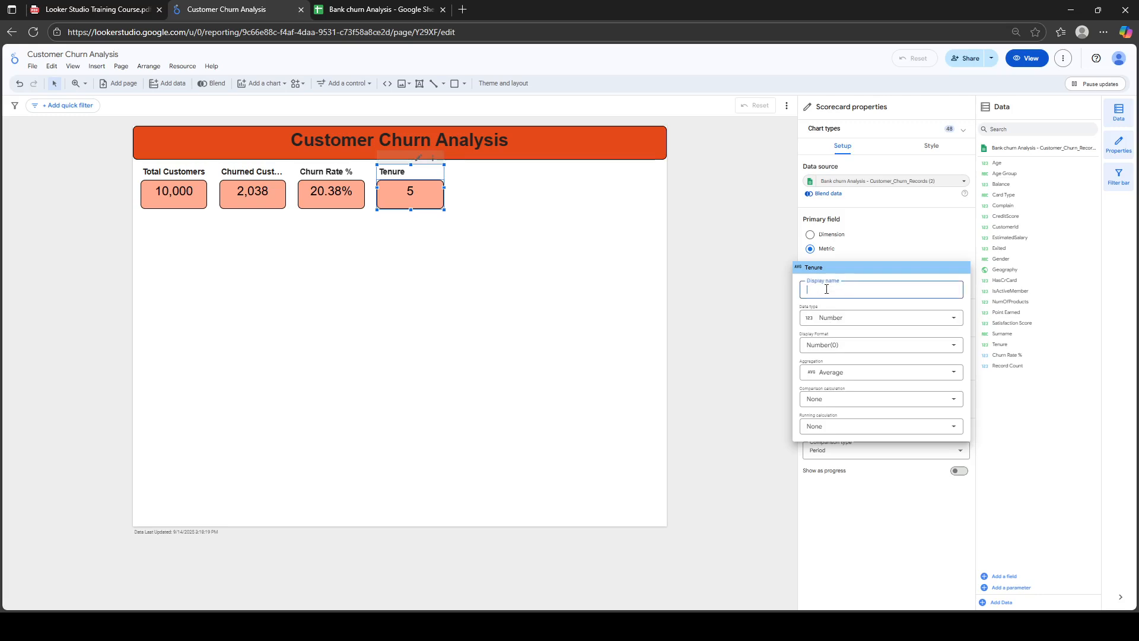
{"action": "type", "text": "Avg Tenure"}
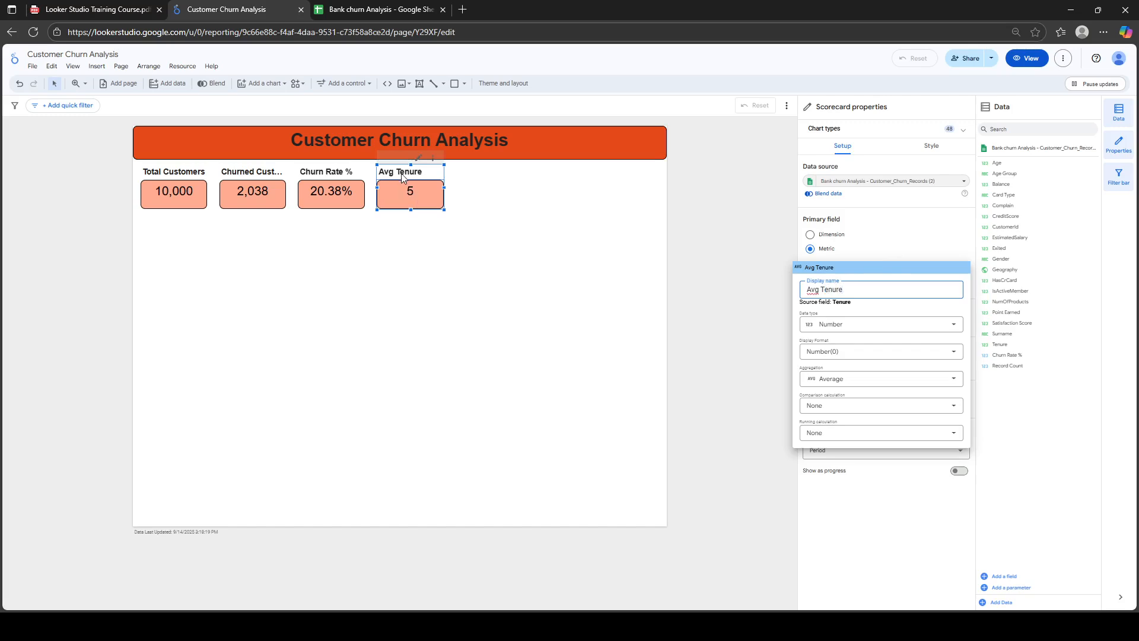
{"action": "left_click", "coordinate": [925, 234]}
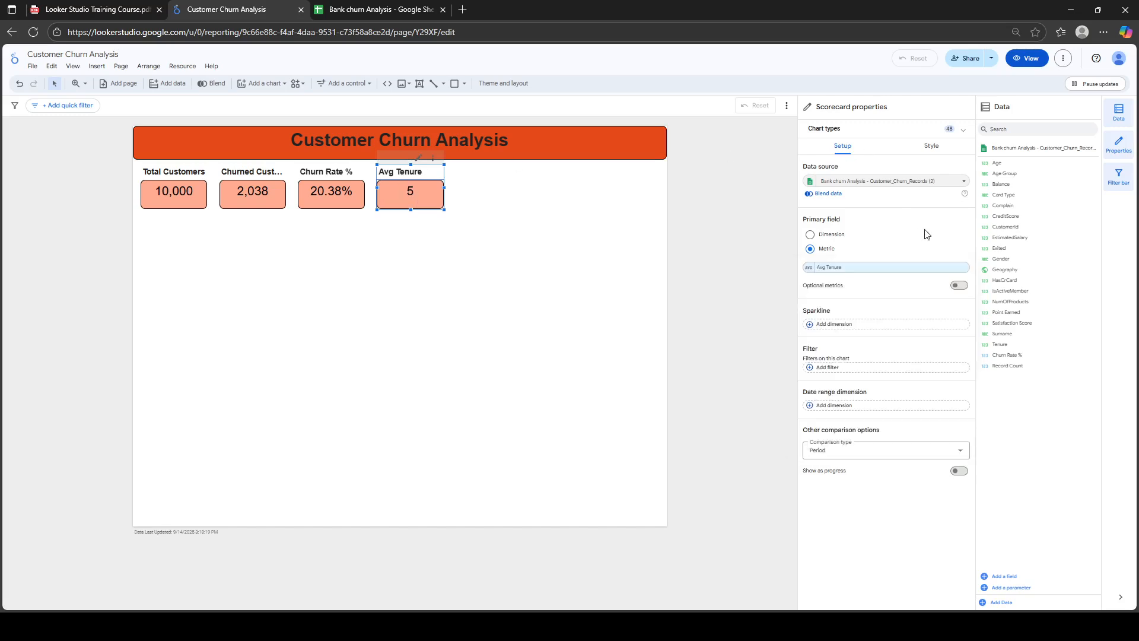
{"action": "left_click", "coordinate": [930, 147]}
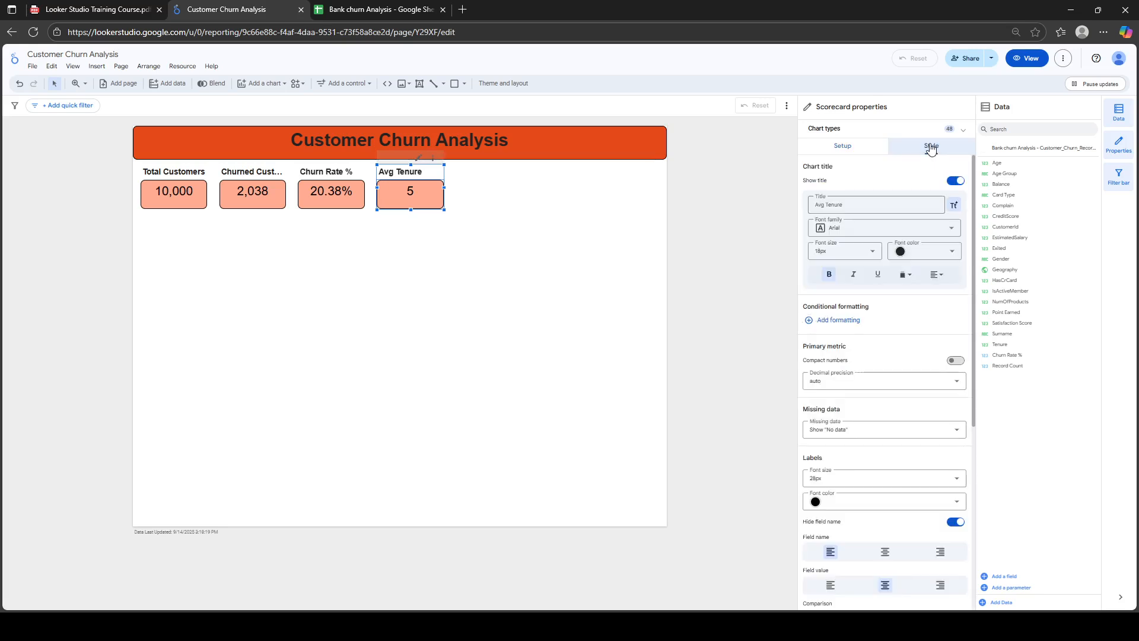
Group the four scorecards and stretch the group across the report width
{"action": "left_click", "coordinate": [389, 235]}
{"action": "left_click", "coordinate": [180, 191]}
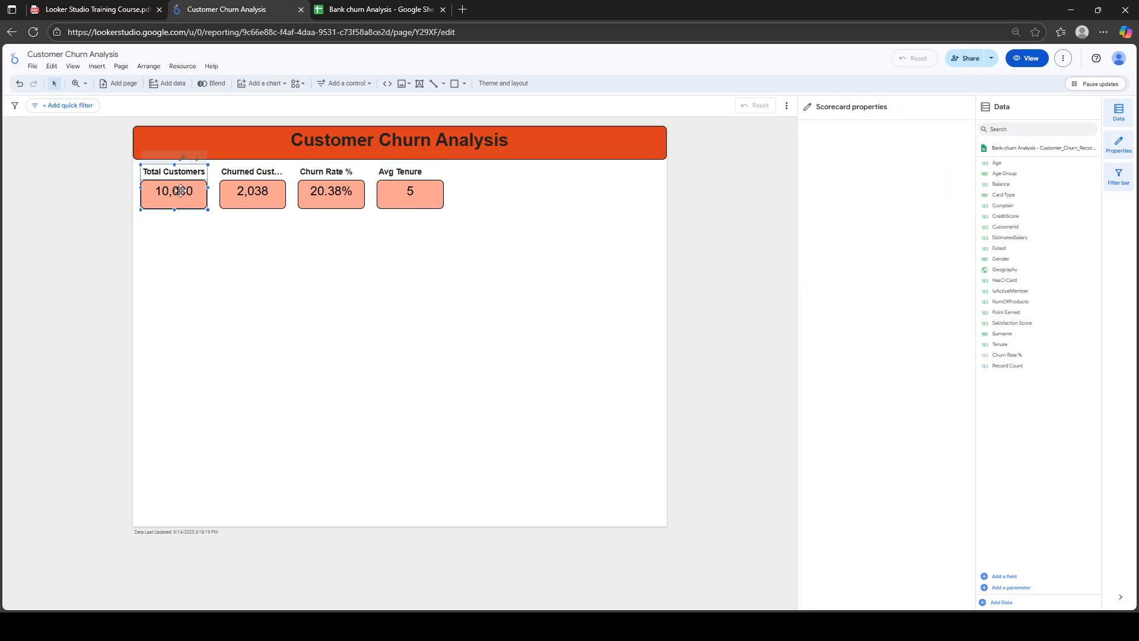
{"action": "left_click", "coordinate": [253, 190], "text": "shift"}
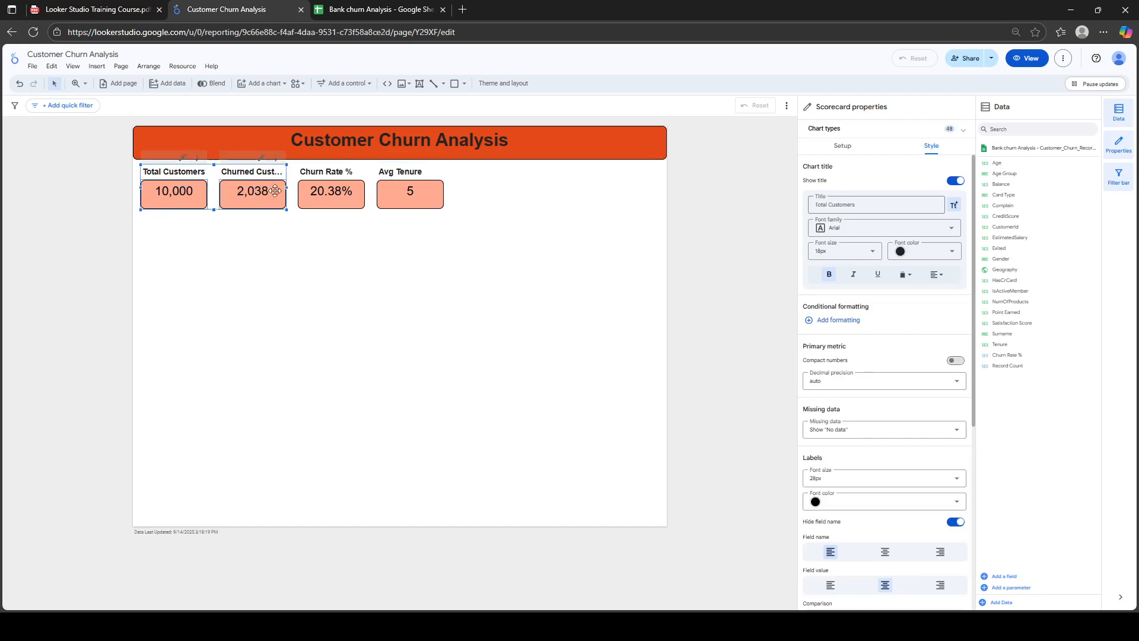
{"action": "left_click", "coordinate": [336, 196], "text": "shift"}
{"action": "left_click", "coordinate": [423, 186], "text": "shift"}
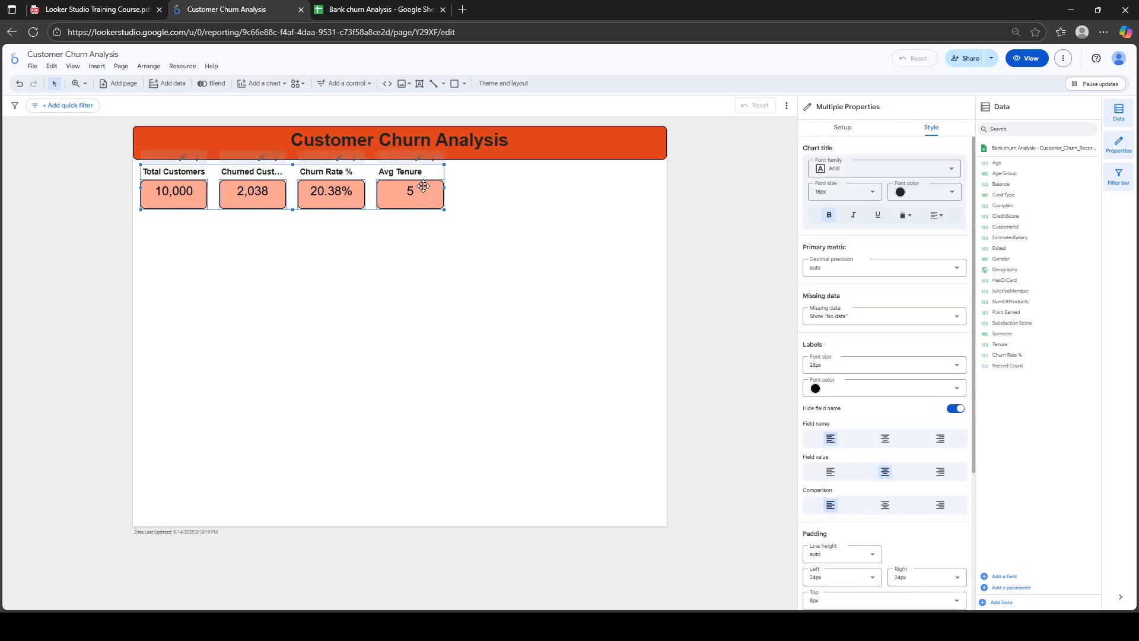
{"action": "right_click", "coordinate": [423, 186]}
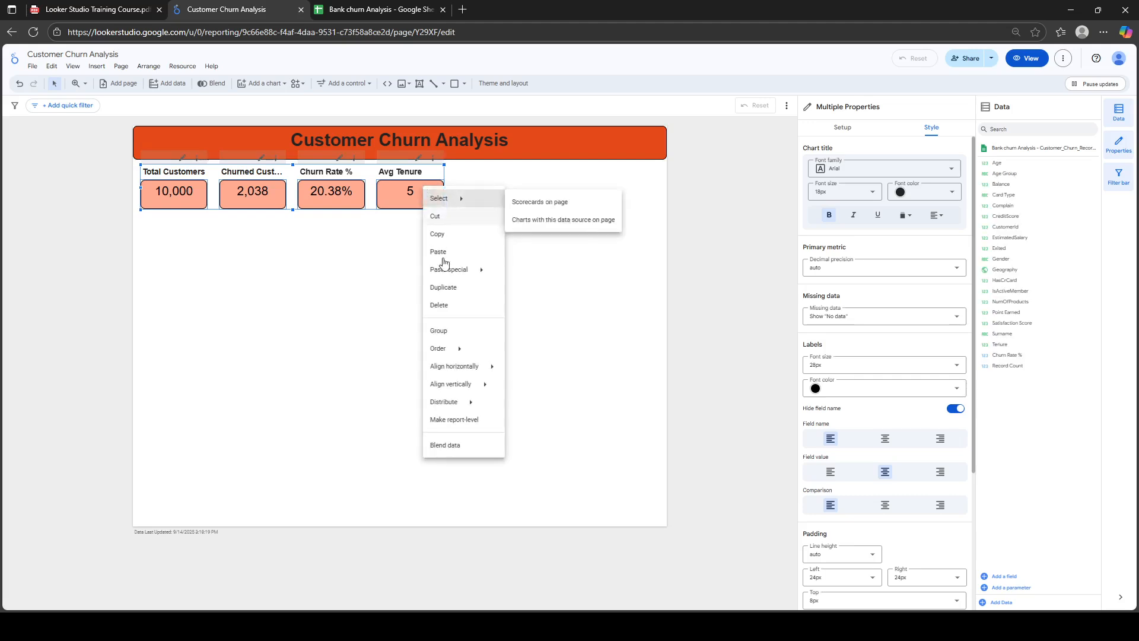
{"action": "left_click", "coordinate": [449, 336]}
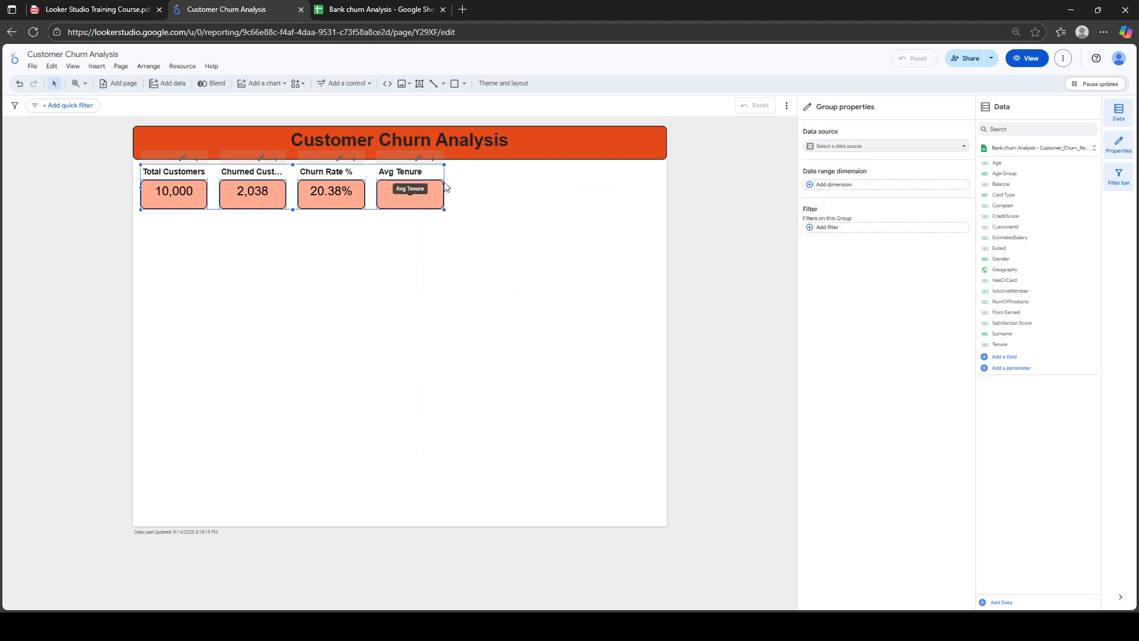
{"action": "left_click_drag", "start_coordinate": [445, 185], "coordinate": [620, 197]}
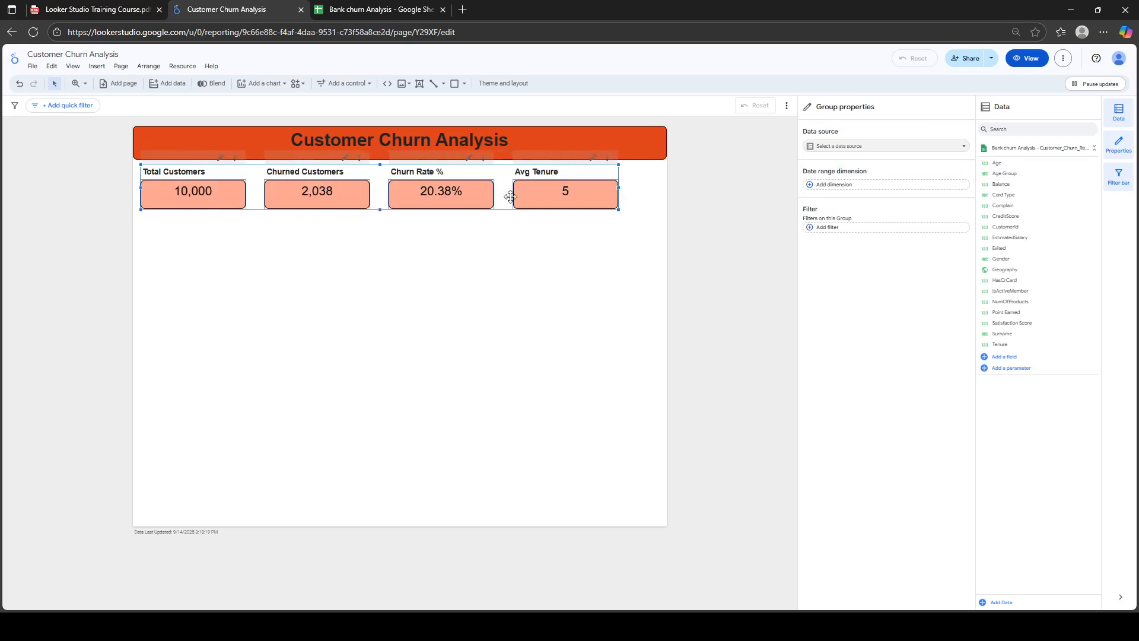
{"action": "left_click_drag", "start_coordinate": [474, 197], "coordinate": [485, 197]}
Reselect the scorecard group and ungroup the four cards
{"action": "left_click", "coordinate": [485, 197]}
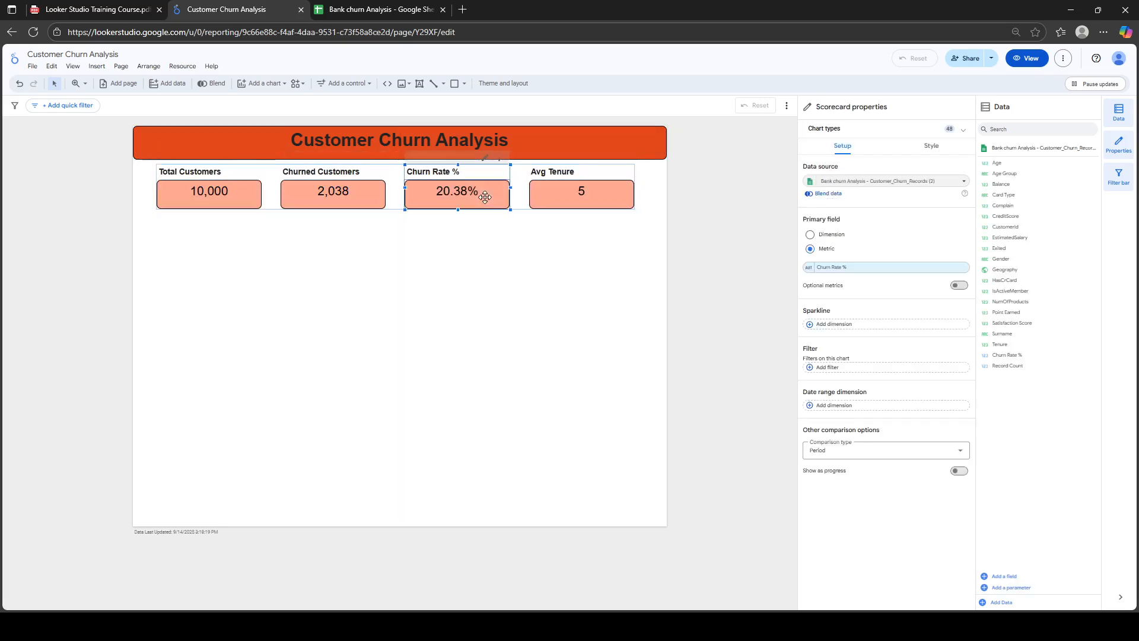
{"action": "left_click", "coordinate": [454, 259]}
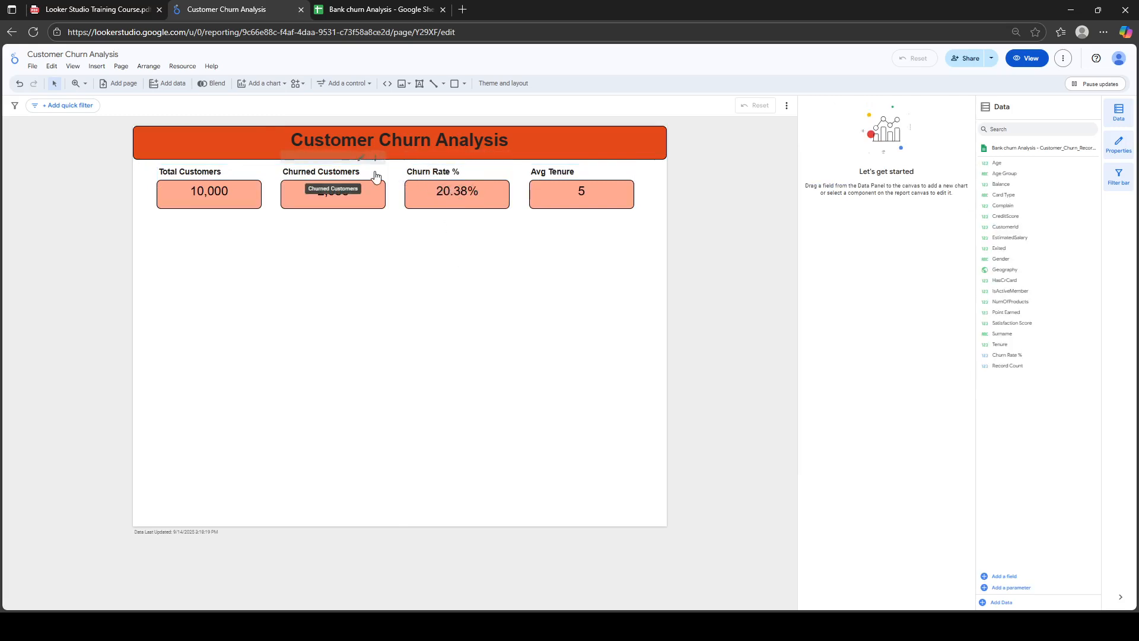
{"action": "left_click", "coordinate": [362, 195]}
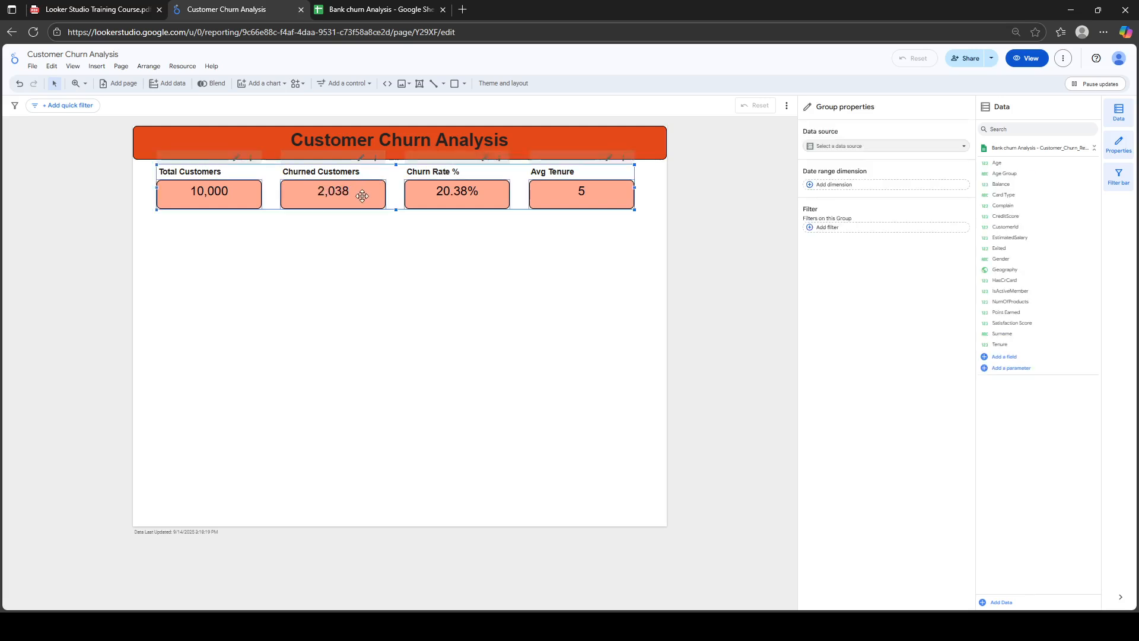
{"action": "left_click", "coordinate": [362, 196]}
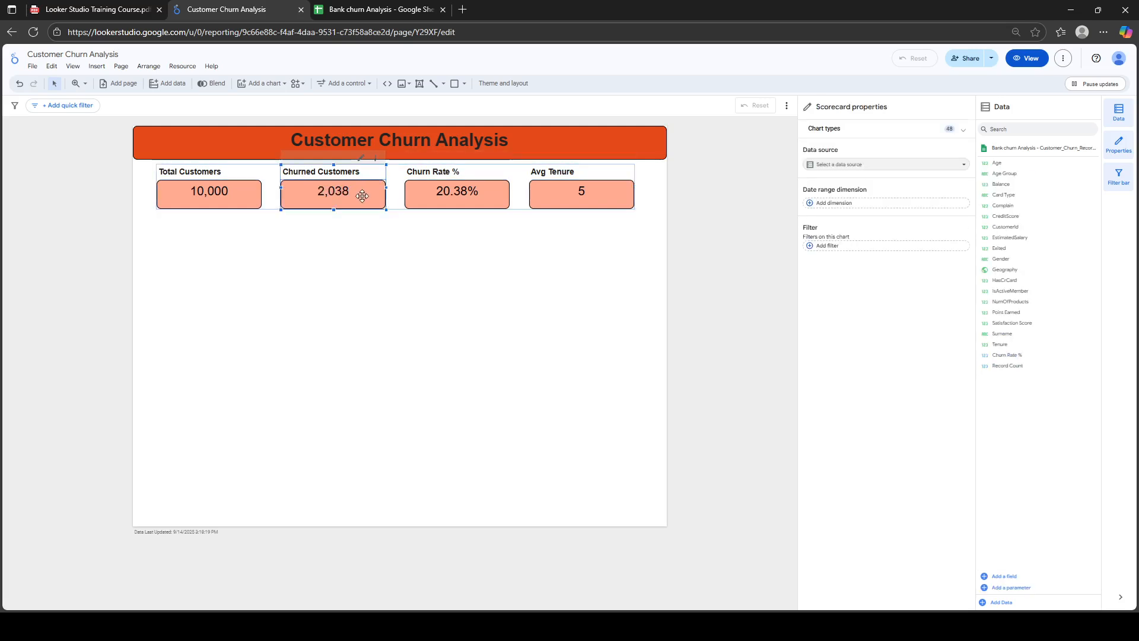
{"action": "left_click", "coordinate": [414, 274]}
{"action": "left_click", "coordinate": [355, 188]}
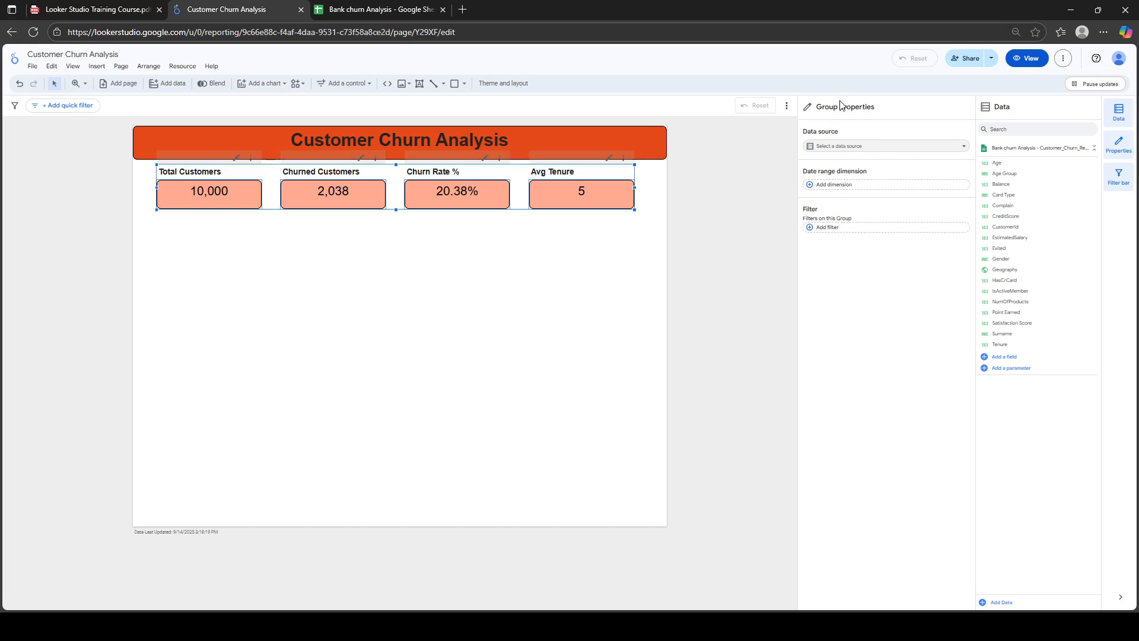
{"action": "right_click", "coordinate": [473, 192]}
{"action": "left_click", "coordinate": [503, 340]}
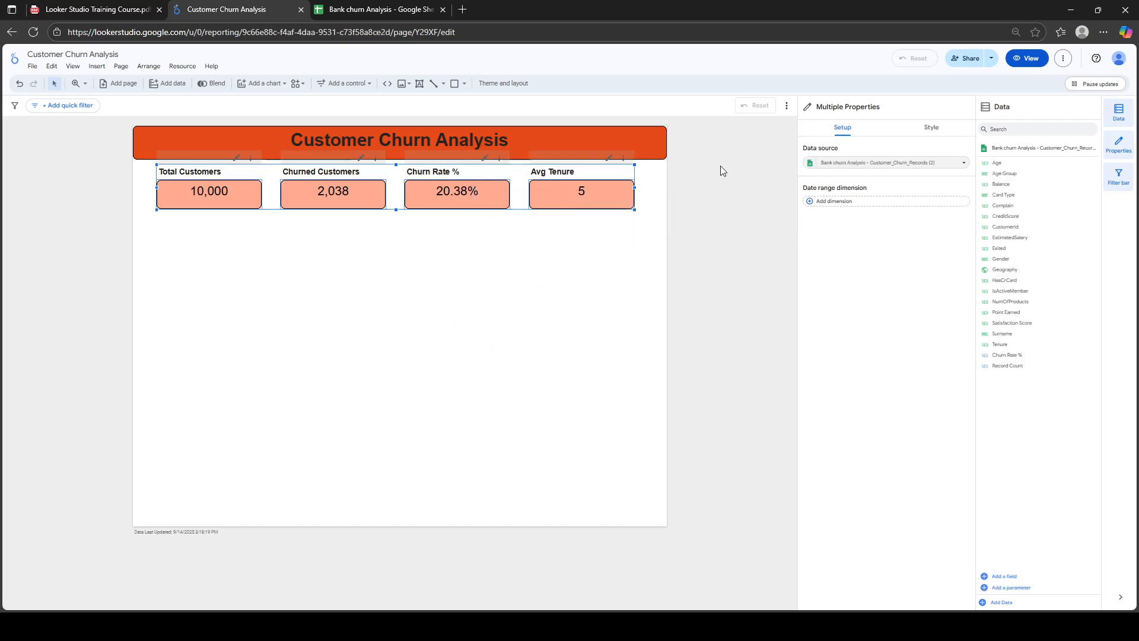
Set the chart title alignment of all four scorecards to Center
{"action": "left_click", "coordinate": [930, 128]}
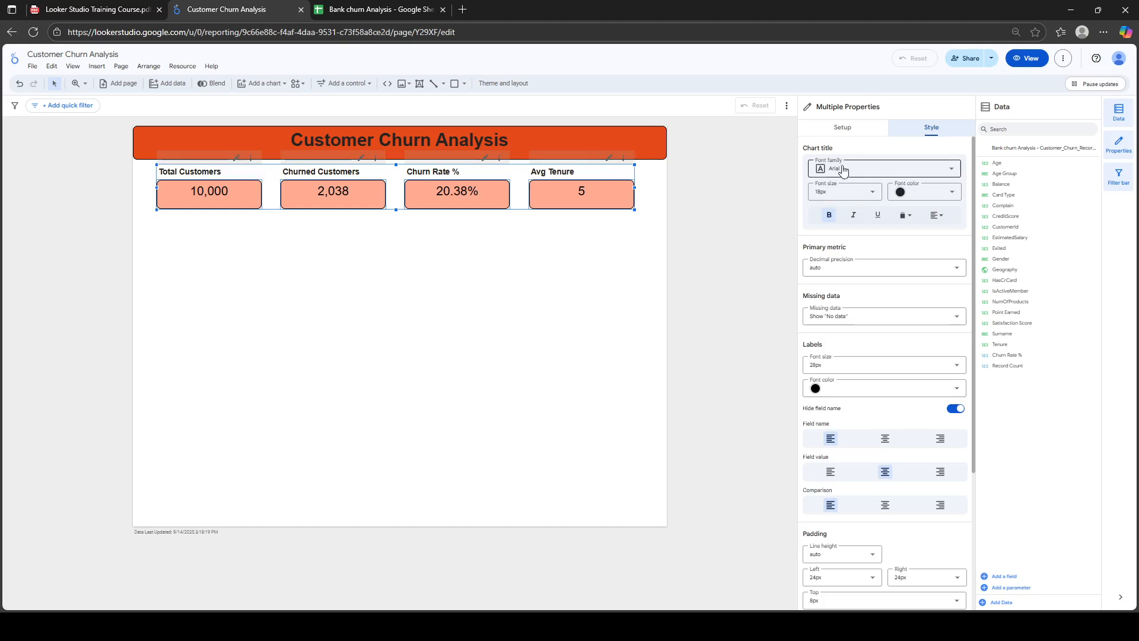
{"action": "left_click", "coordinate": [937, 215]}
{"action": "left_click", "coordinate": [952, 232]}
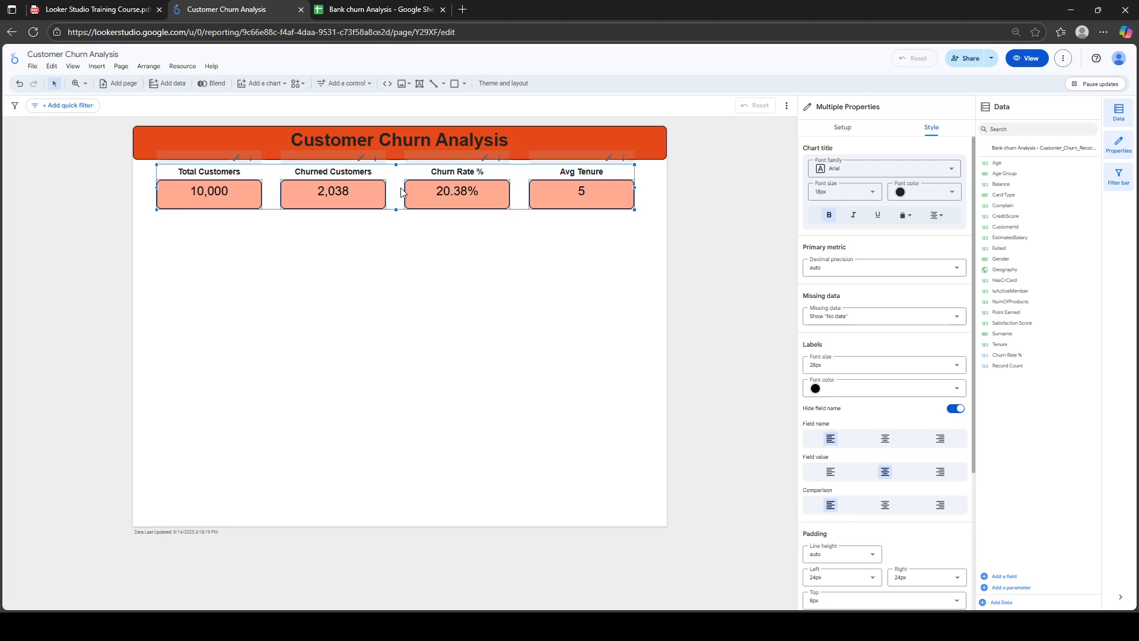
{"action": "left_click", "coordinate": [364, 261]}
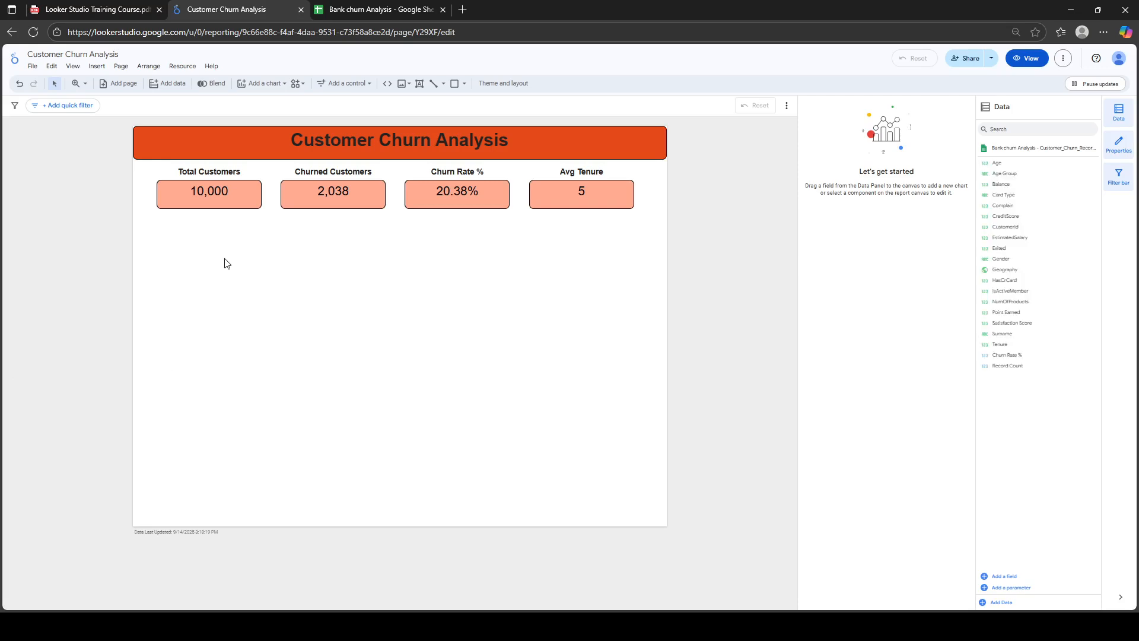
Place a stacked column chart below the scorecards and remove its Geography breakdown dimension
{"action": "left_click", "coordinate": [277, 87]}
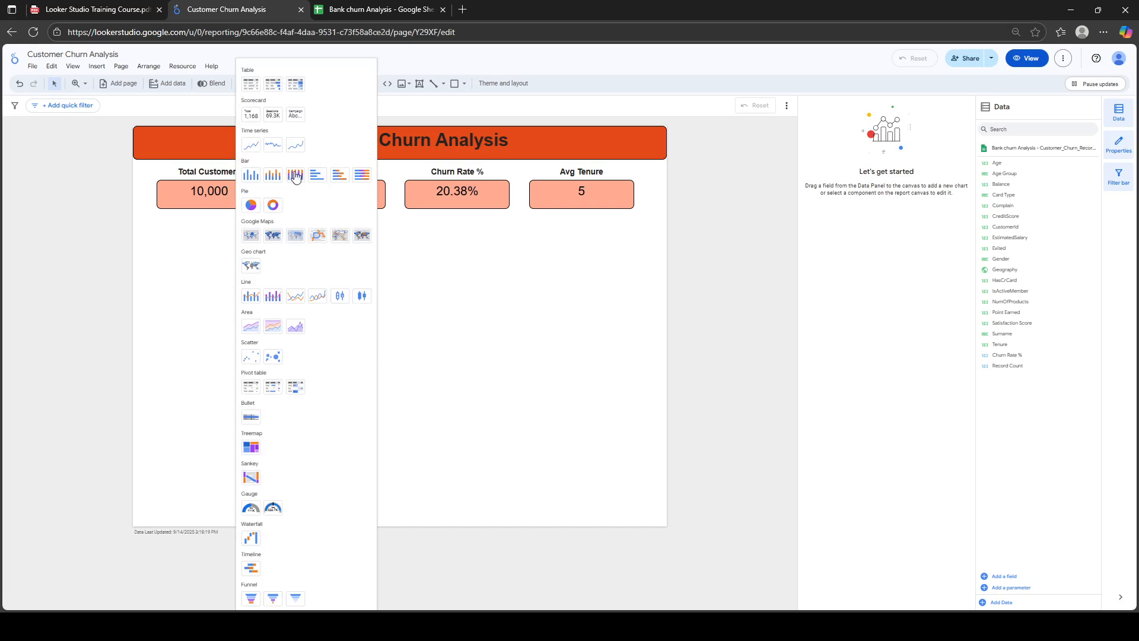
{"action": "left_click", "coordinate": [273, 175]}
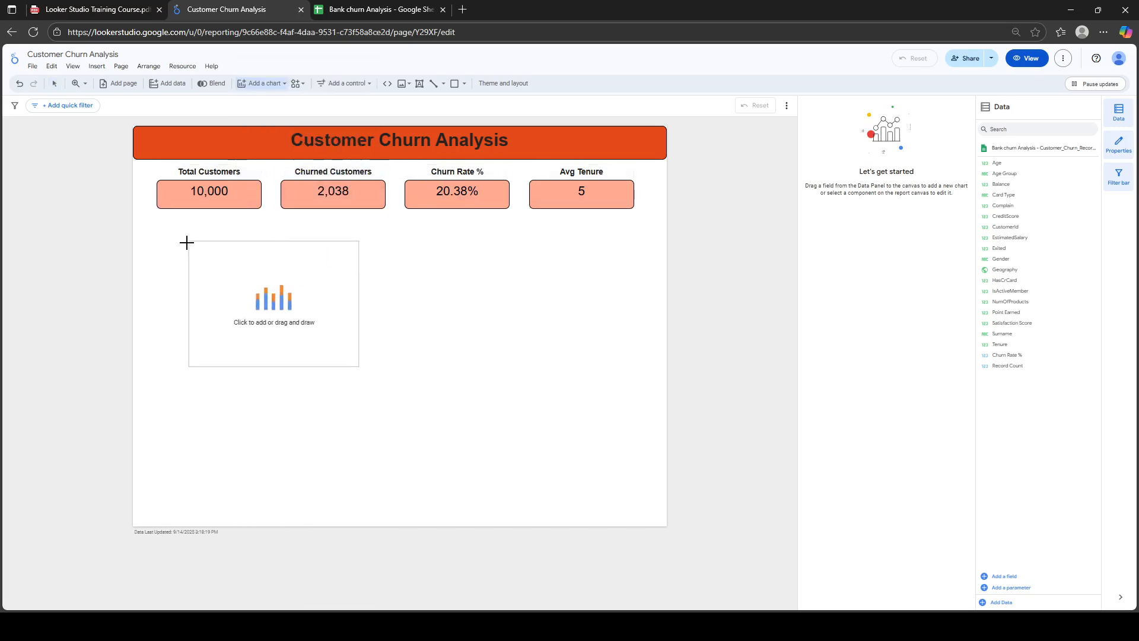
{"action": "left_click", "coordinate": [140, 226]}
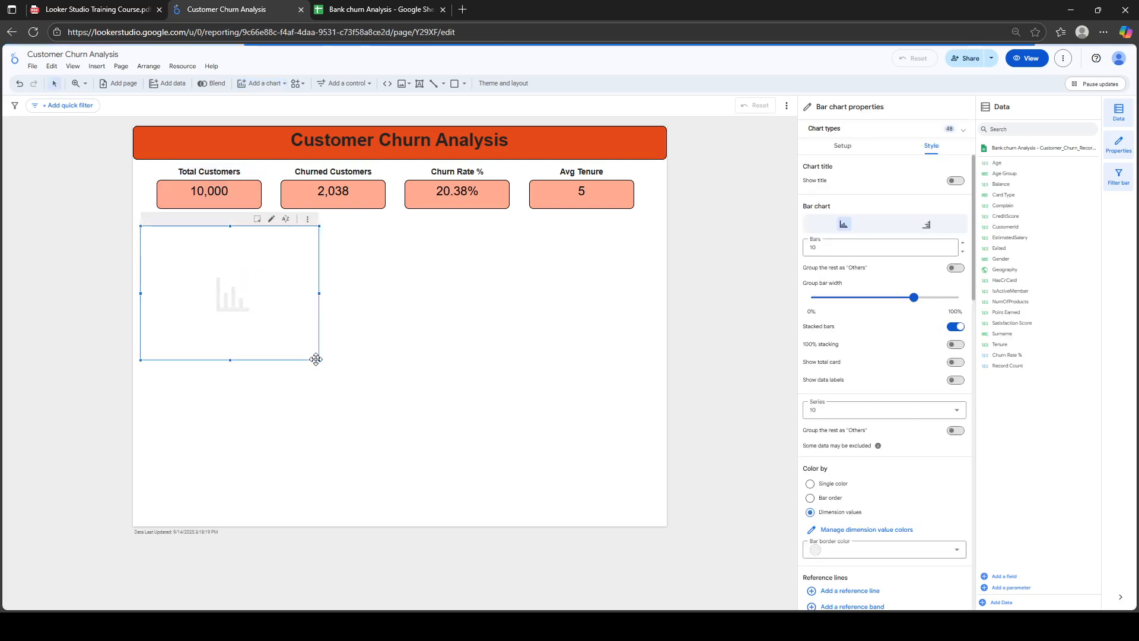
{"action": "left_click", "coordinate": [854, 147]}
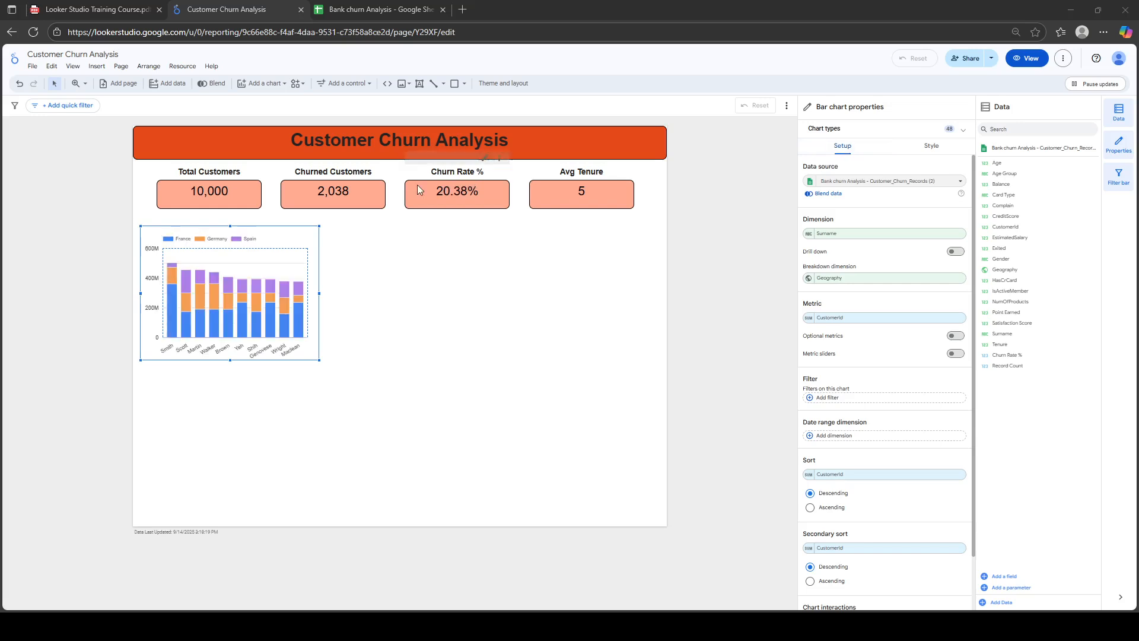
{"action": "mouse_move", "coordinate": [251, 261]}
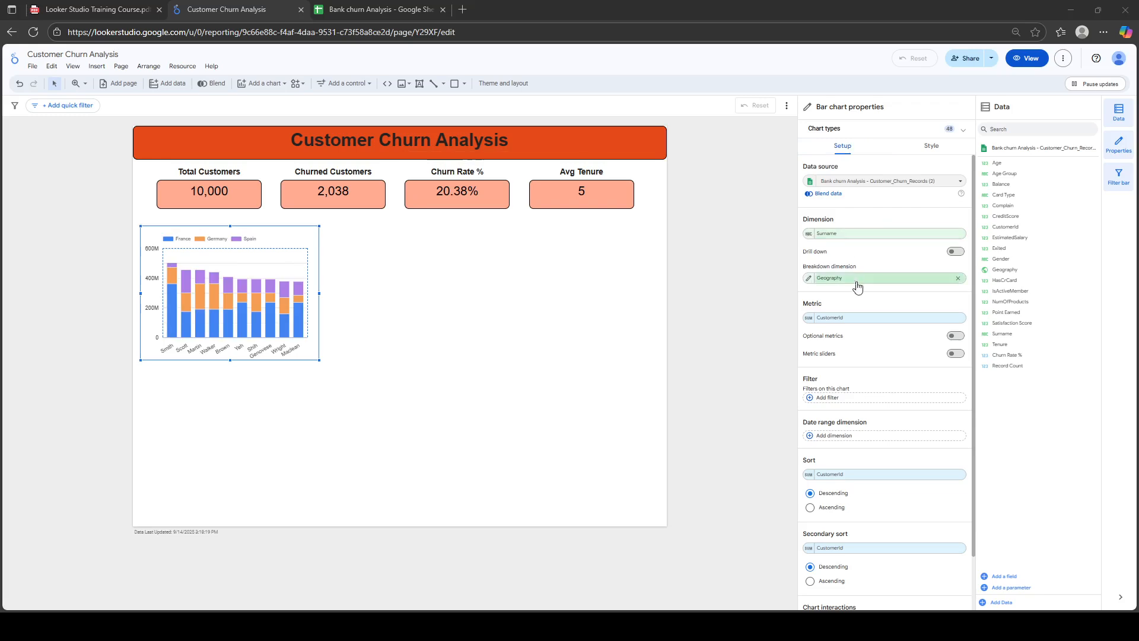
{"action": "left_click", "coordinate": [961, 278]}
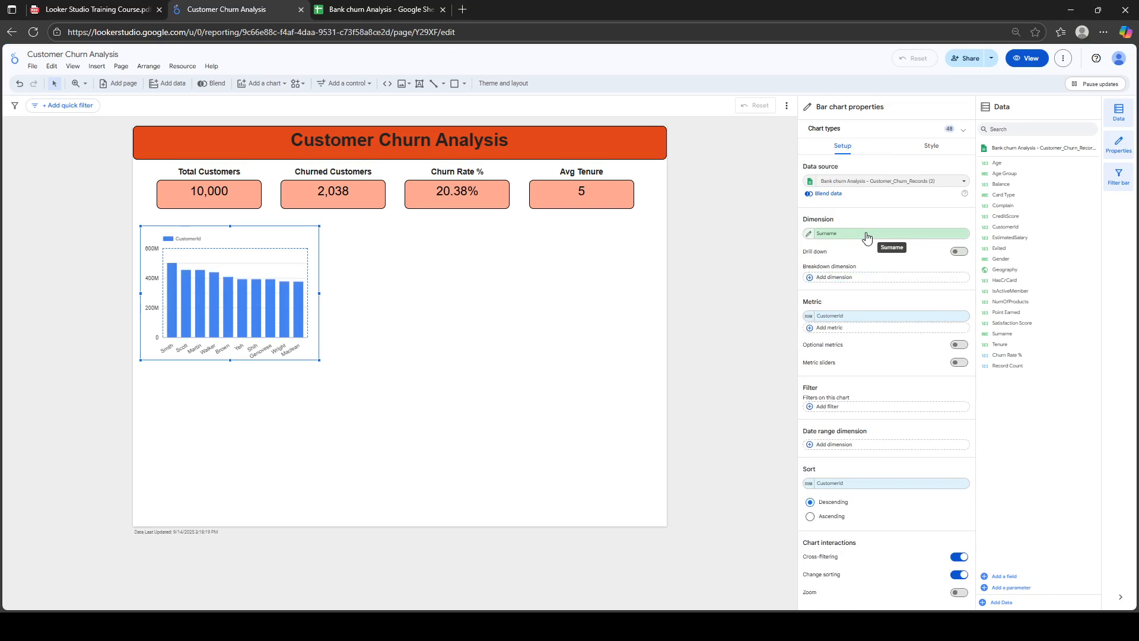
Check the Age Group formula, then set the bar chart's dimension to Age Group and metric to Churn Rate %
{"action": "left_click", "coordinate": [986, 177]}
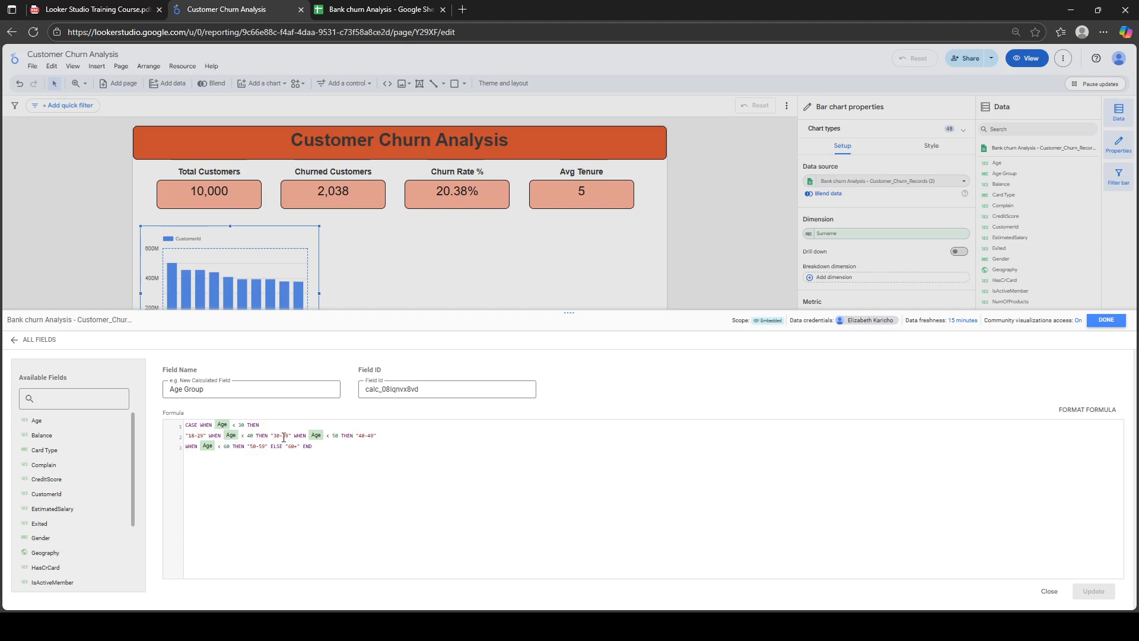
{"action": "left_click", "coordinate": [1106, 321]}
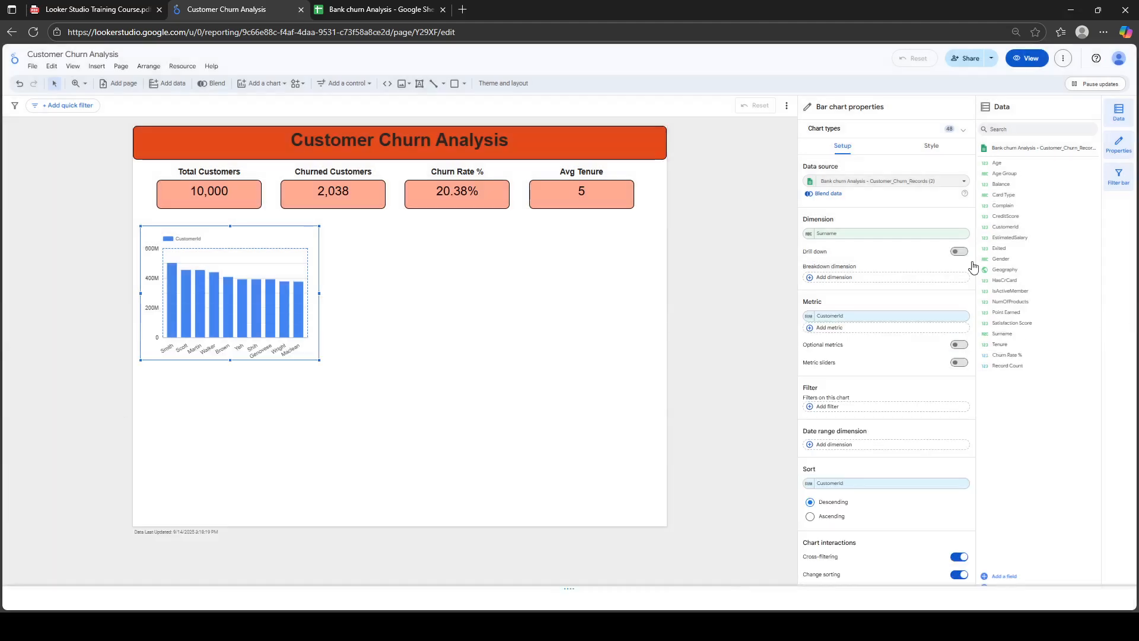
{"action": "left_click", "coordinate": [850, 235]}
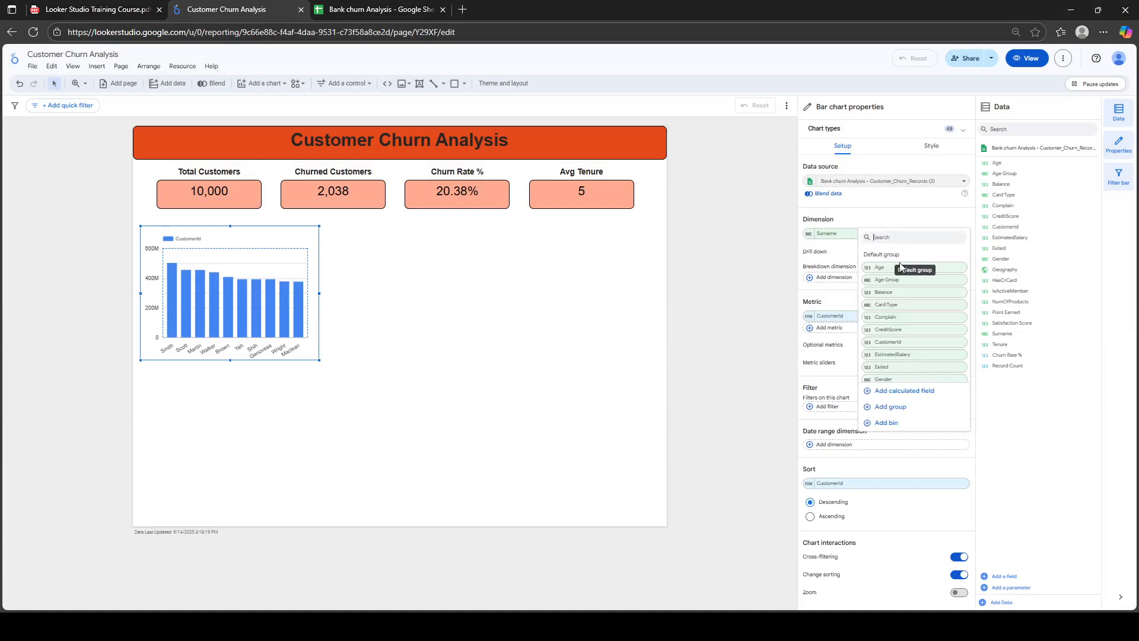
{"action": "left_click", "coordinate": [889, 283]}
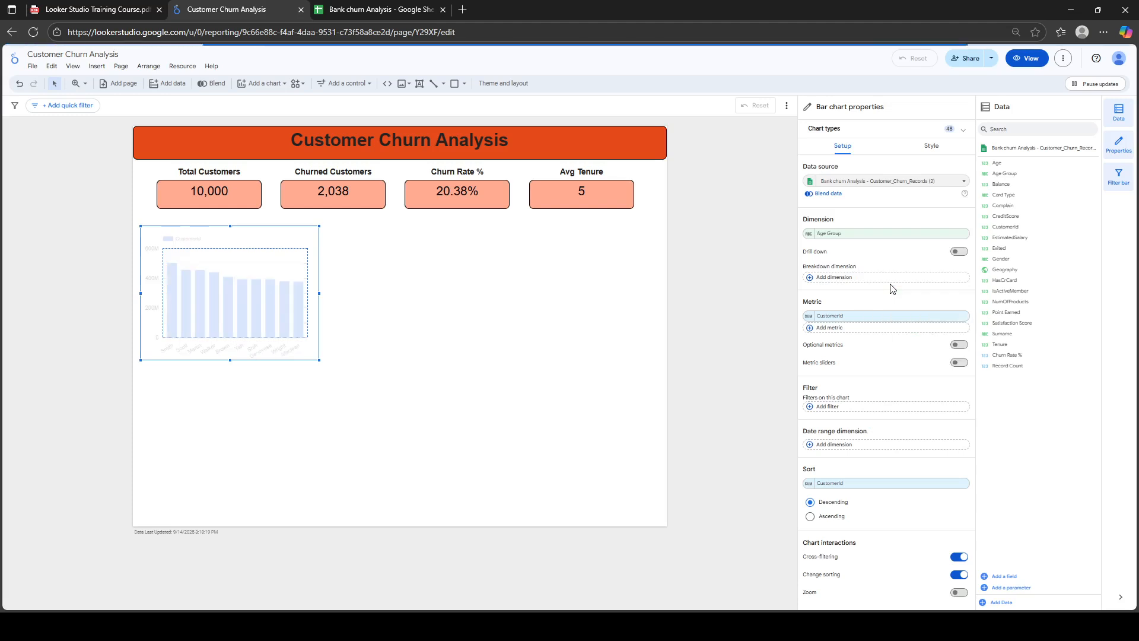
{"action": "left_click", "coordinate": [842, 318]}
{"action": "type", "text": "churn"}
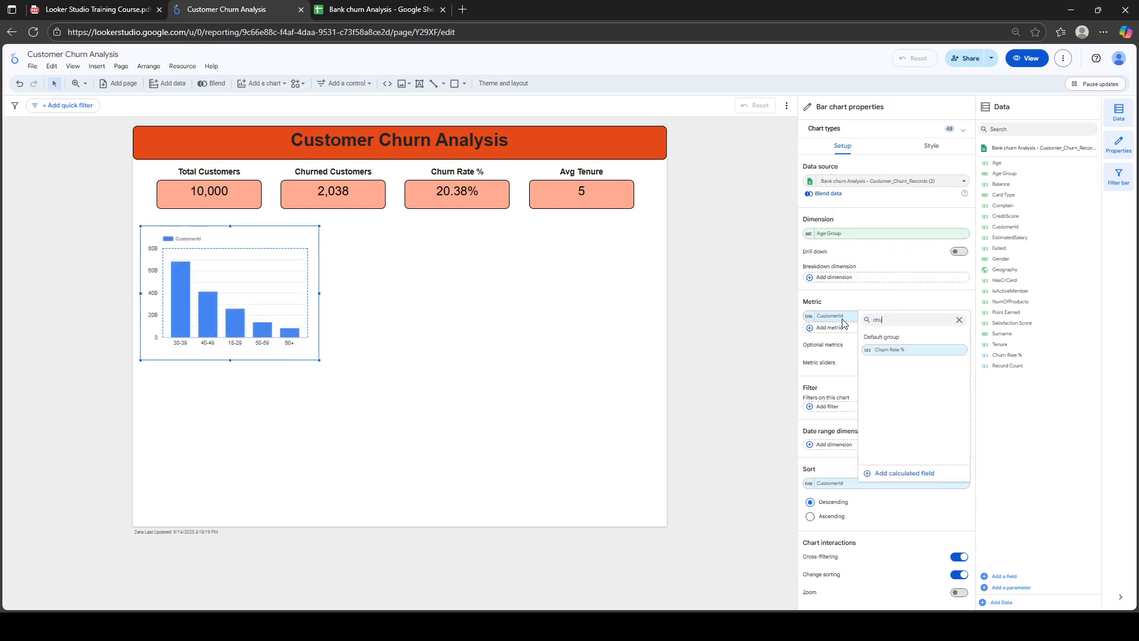
{"action": "left_click", "coordinate": [882, 350]}
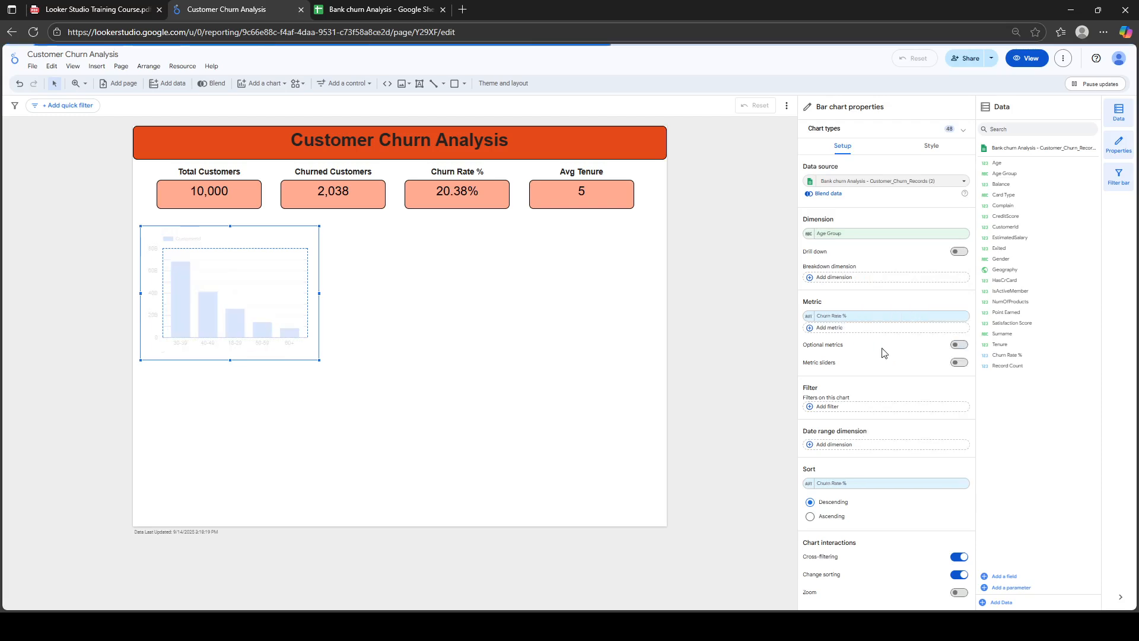
{"action": "mouse_move", "coordinate": [183, 278]}
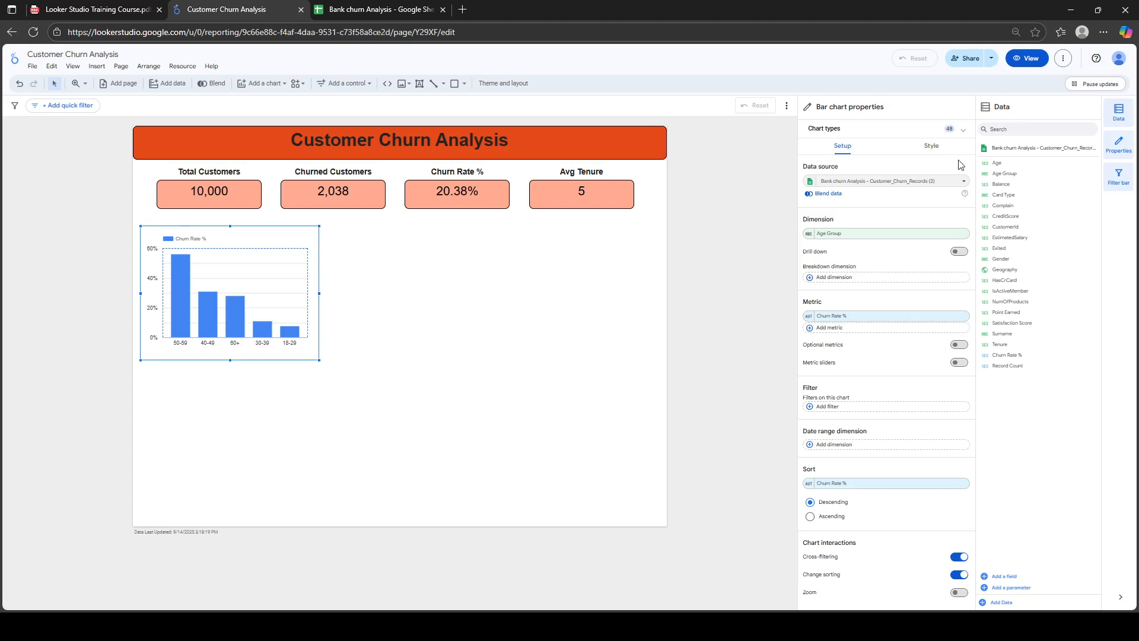
{"action": "left_click", "coordinate": [939, 154]}
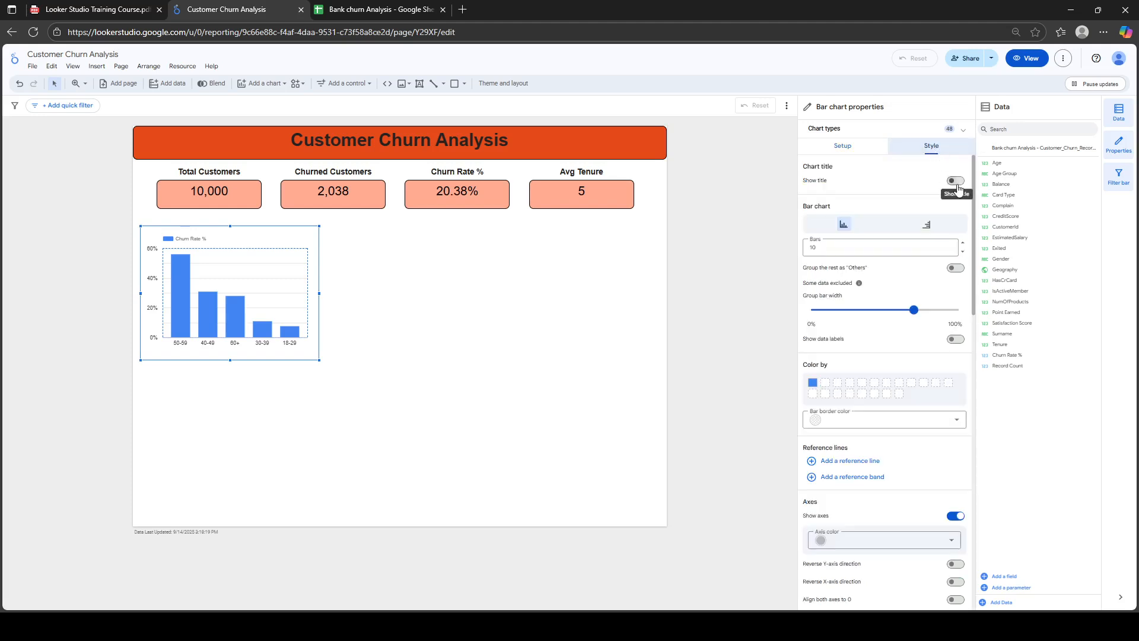
Show a bold 'Churn Rate % by Age Group' title and colour the bars dark coral orange
{"action": "left_click", "coordinate": [956, 182]}
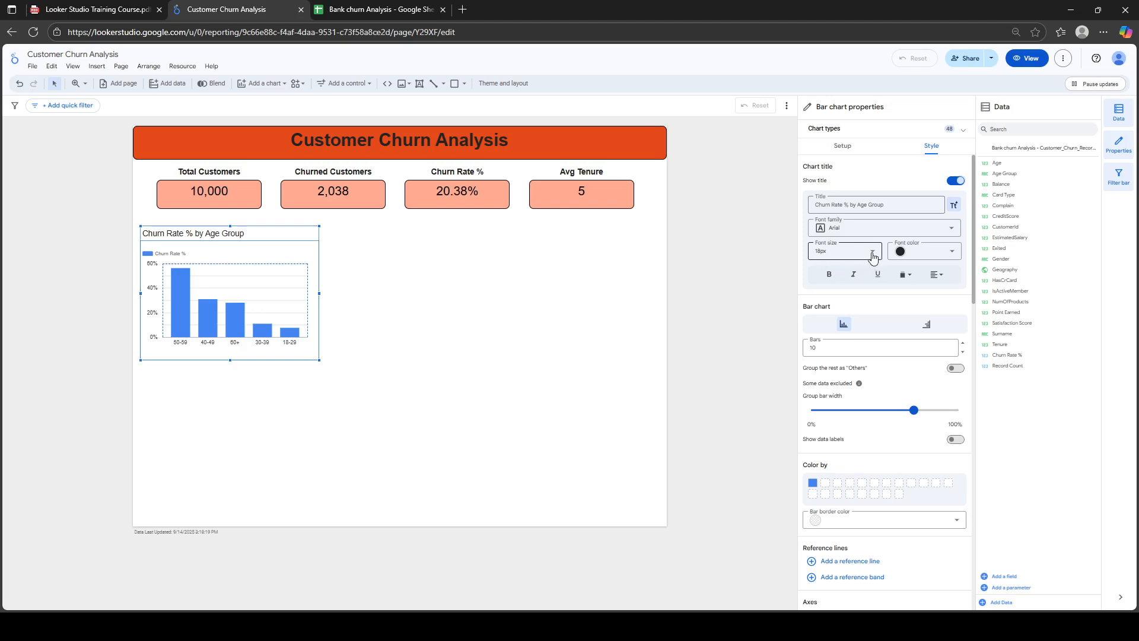
{"action": "left_click", "coordinate": [829, 275]}
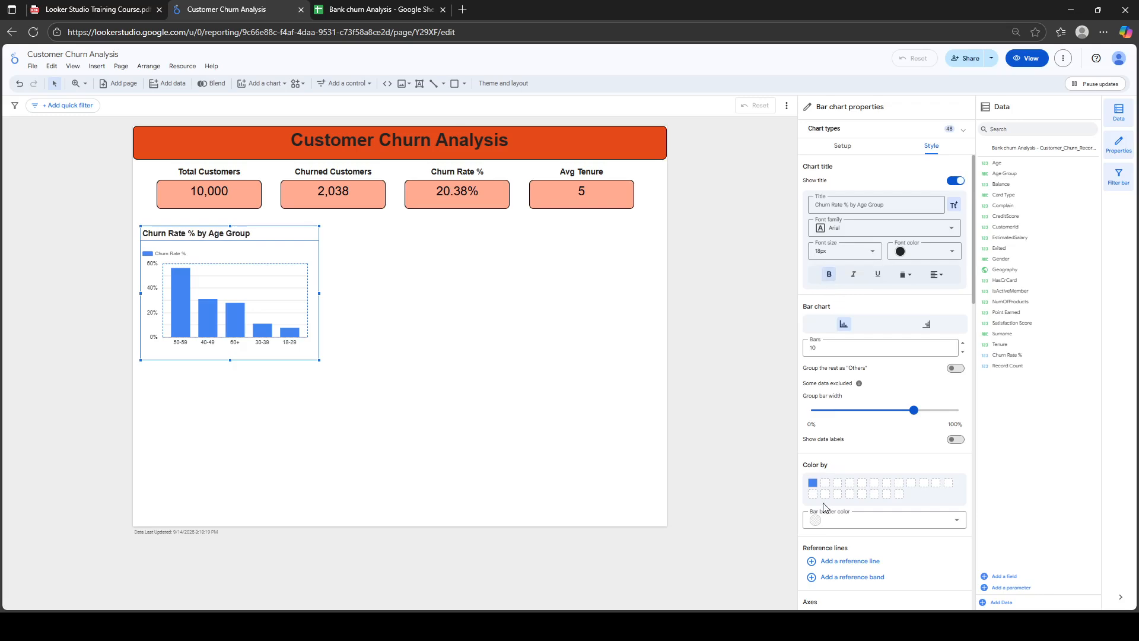
{"action": "left_click", "coordinate": [814, 486]}
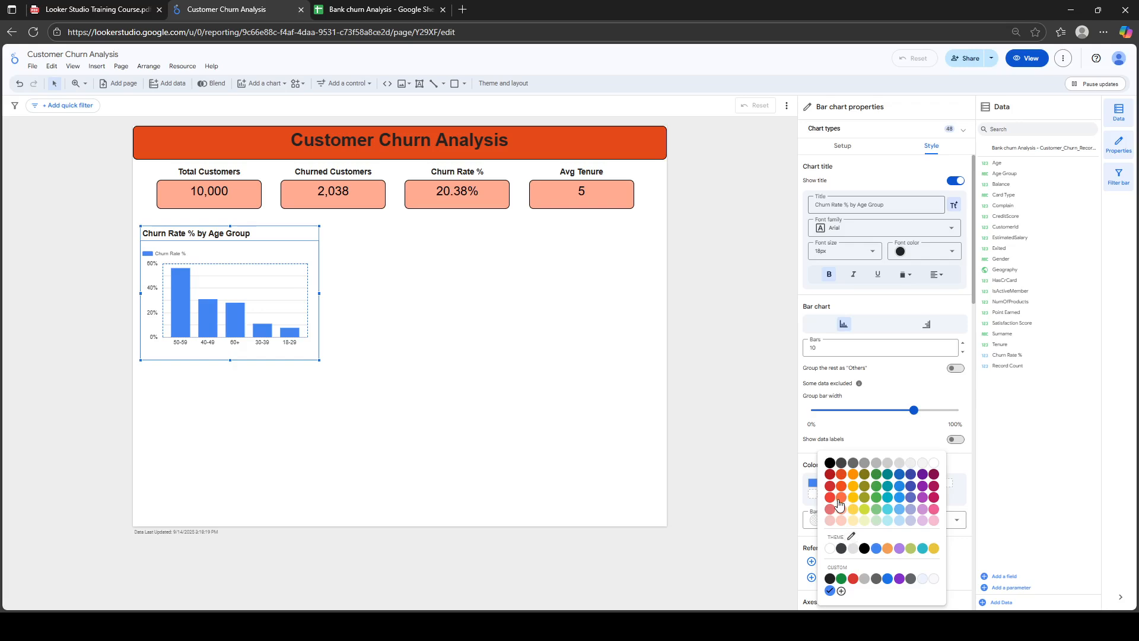
{"action": "left_click", "coordinate": [838, 499]}
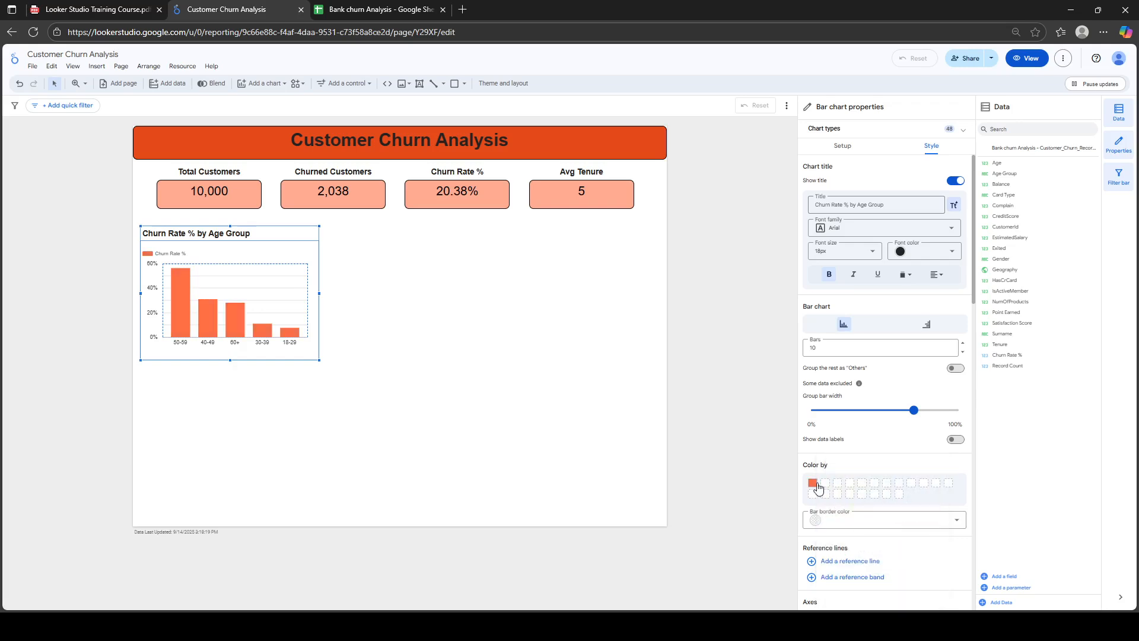
{"action": "left_click", "coordinate": [813, 484]}
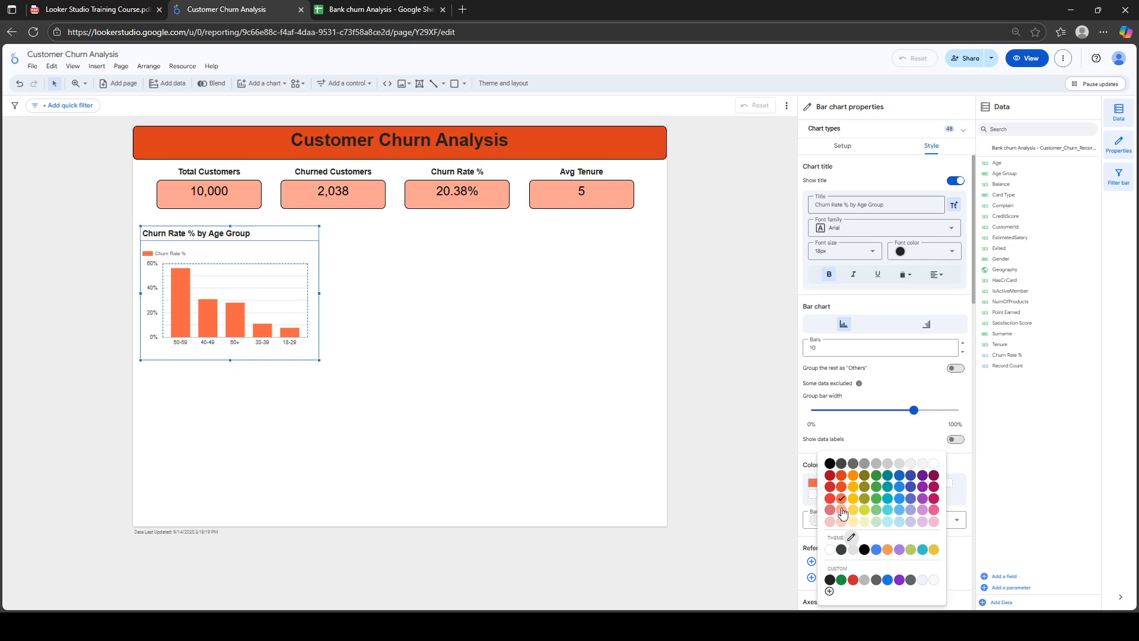
{"action": "left_click", "coordinate": [841, 510]}
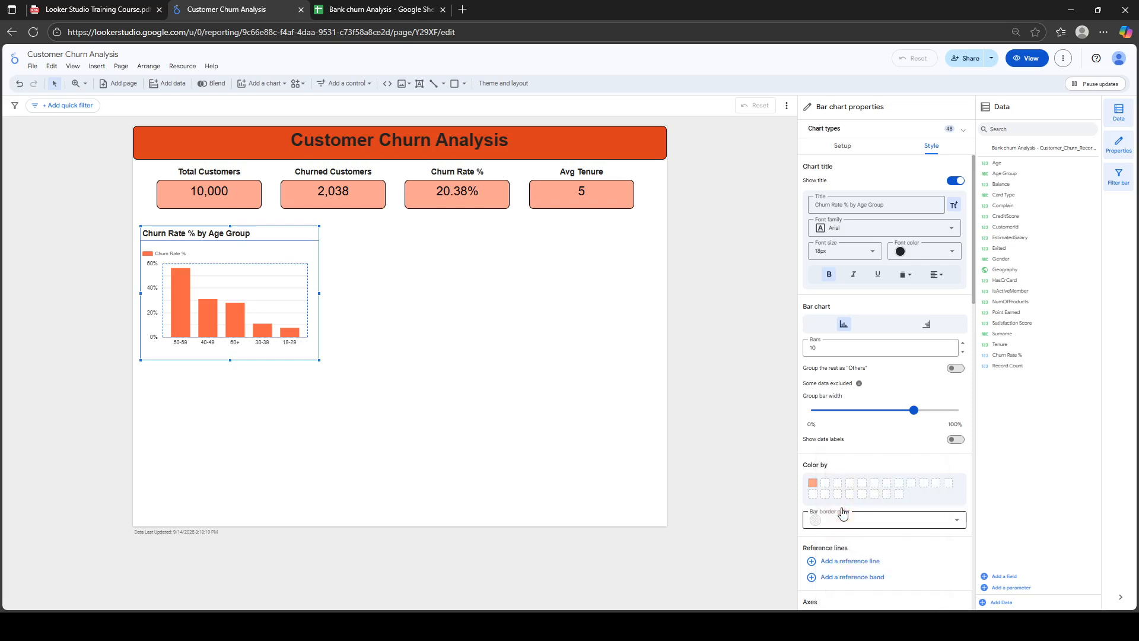
{"action": "left_click", "coordinate": [814, 485]}
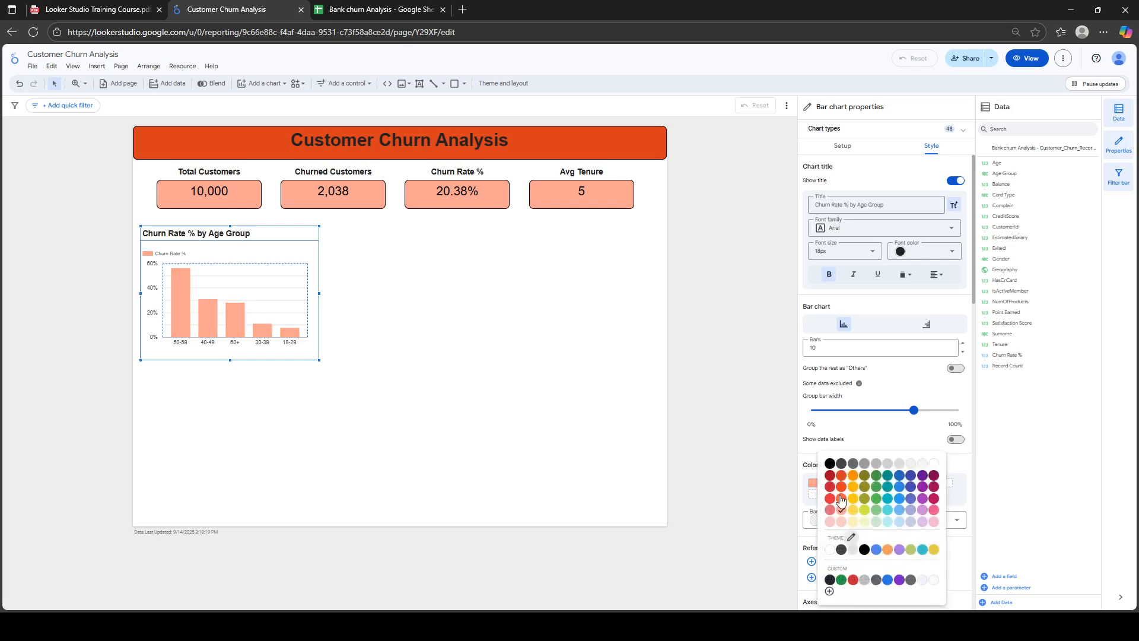
{"action": "left_click", "coordinate": [851, 536]}
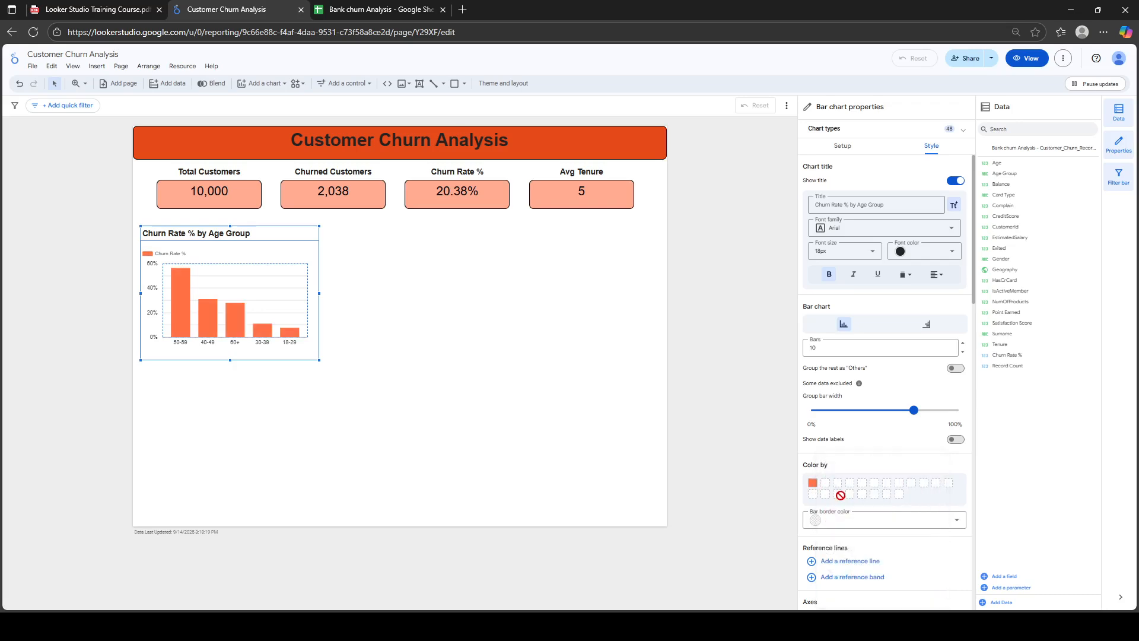
Turn on percentage data labels for the bars, trying orange-yellow and green label text
{"action": "left_click", "coordinate": [958, 442]}
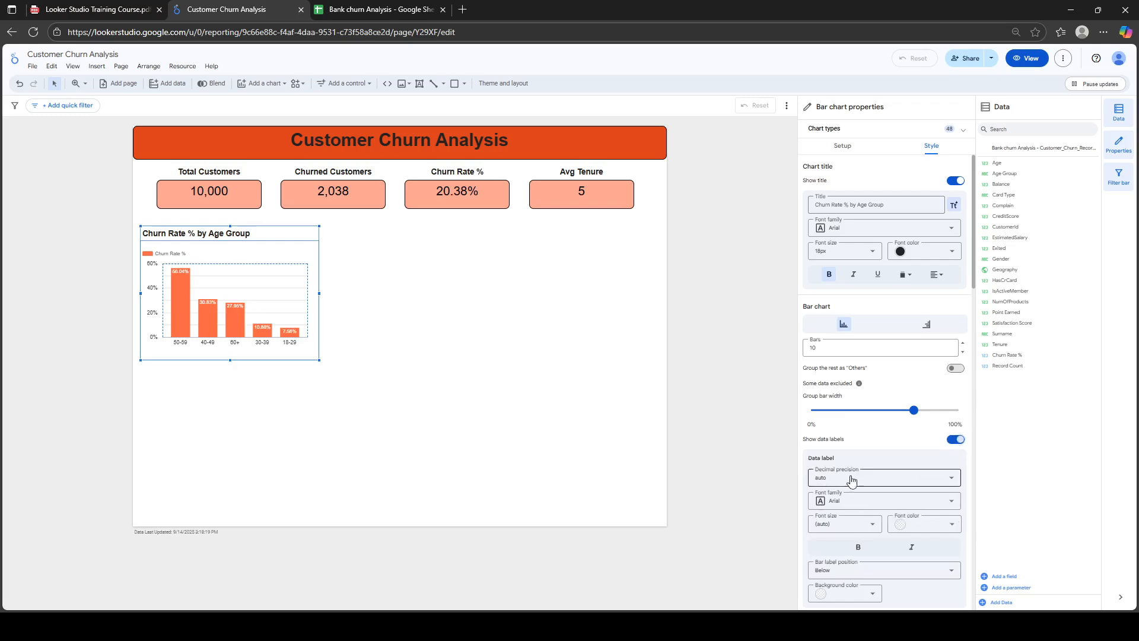
{"action": "left_click", "coordinate": [953, 527]}
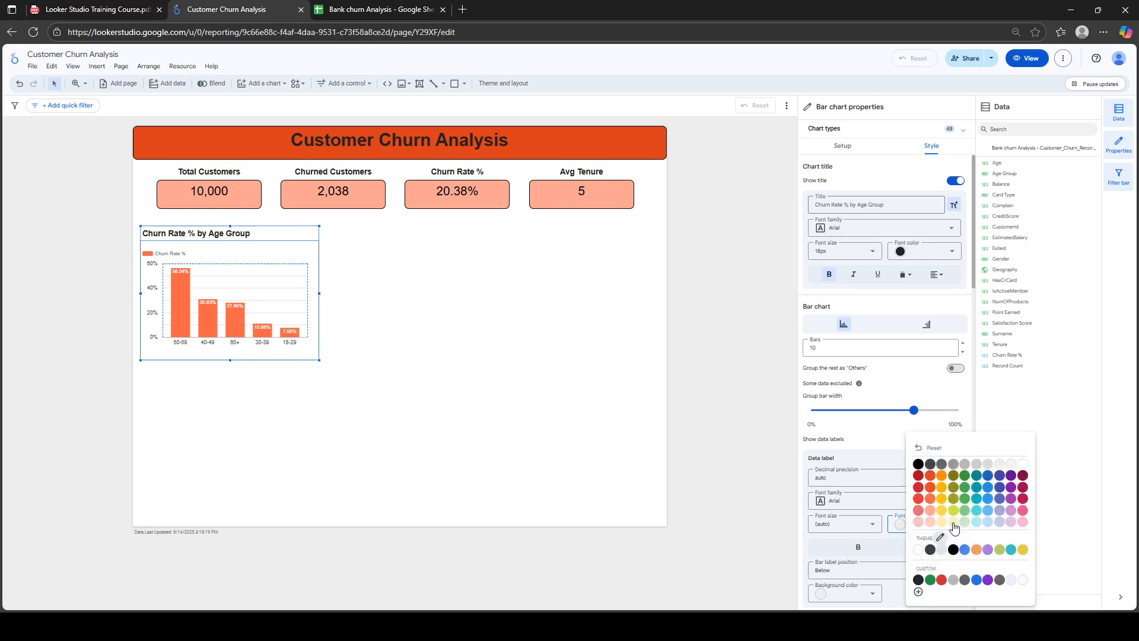
{"action": "left_click", "coordinate": [940, 489]}
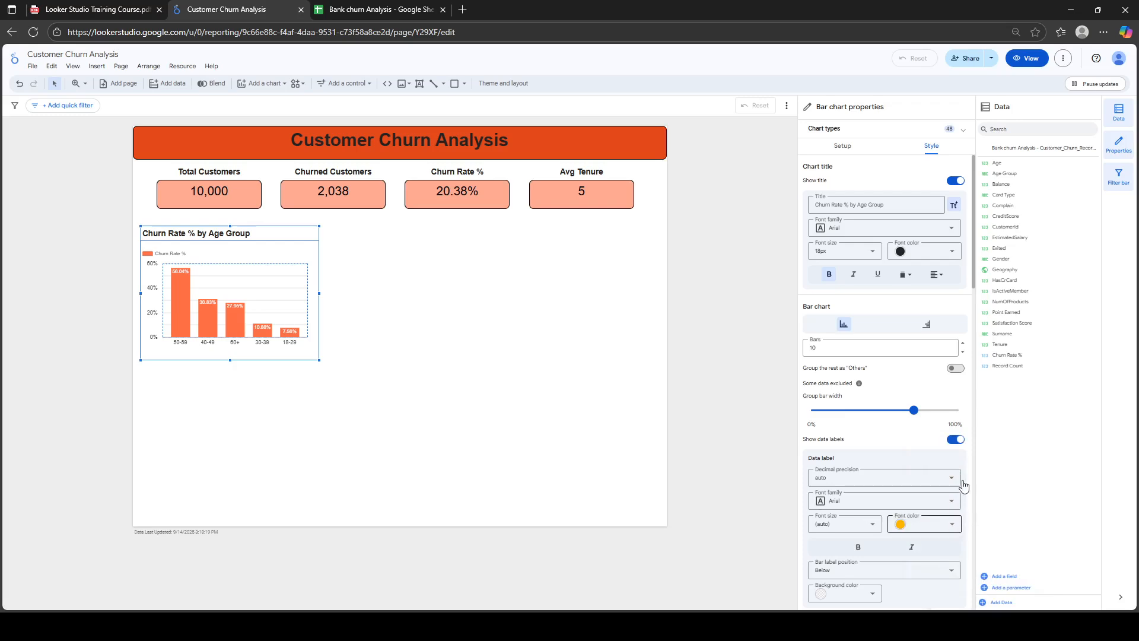
{"action": "left_click_drag", "start_coordinate": [972, 273], "coordinate": [980, 345]}
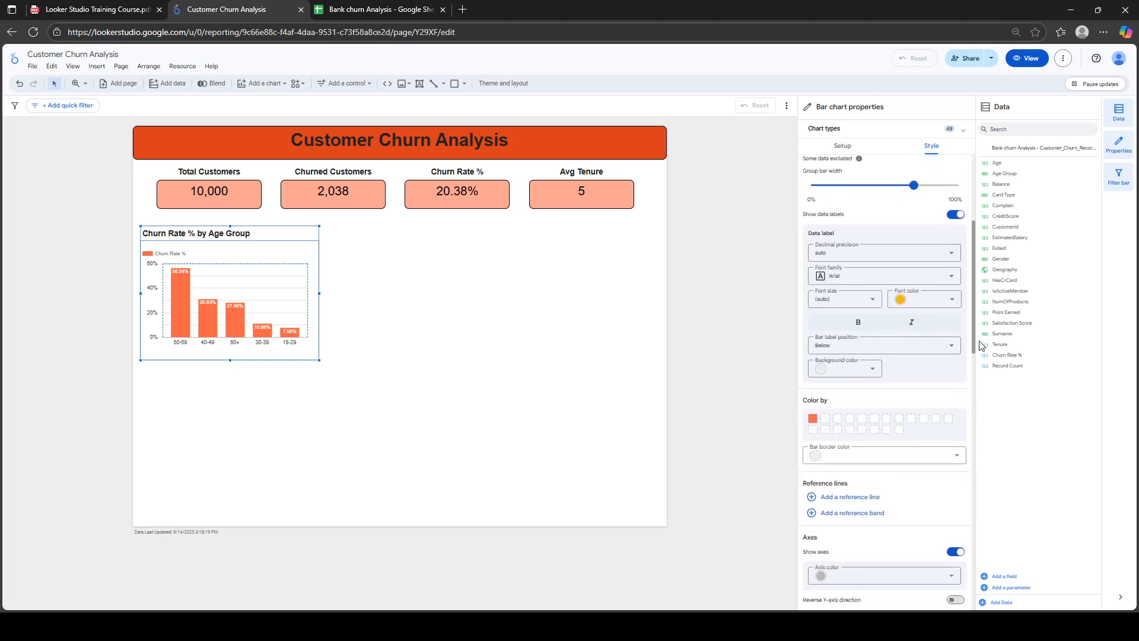
{"action": "left_click", "coordinate": [948, 298]}
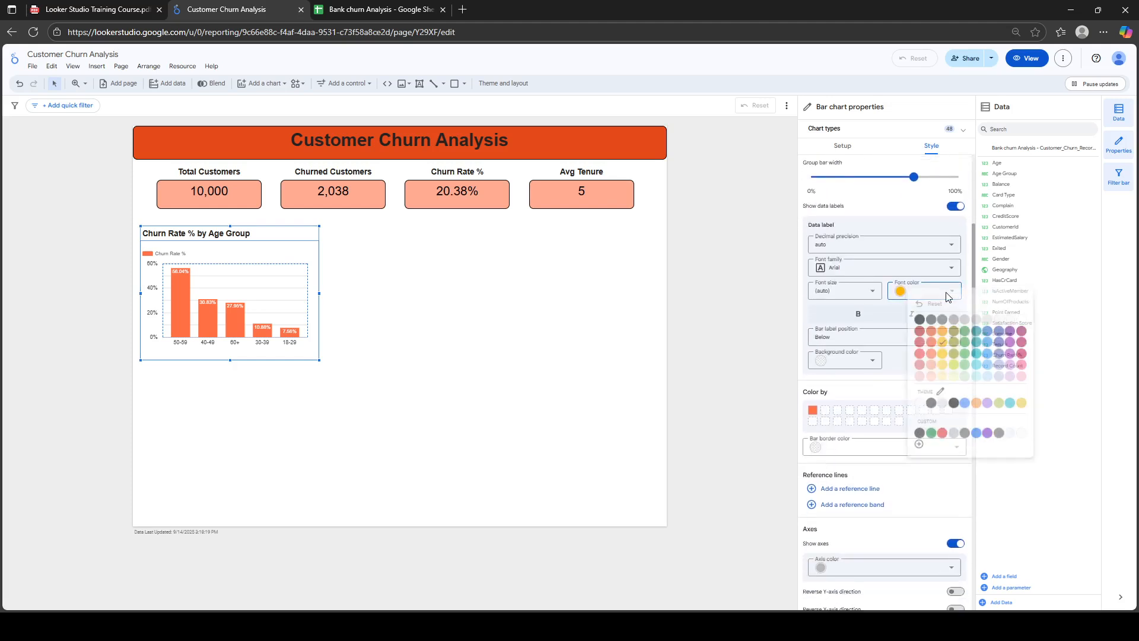
{"action": "left_click", "coordinate": [964, 330]}
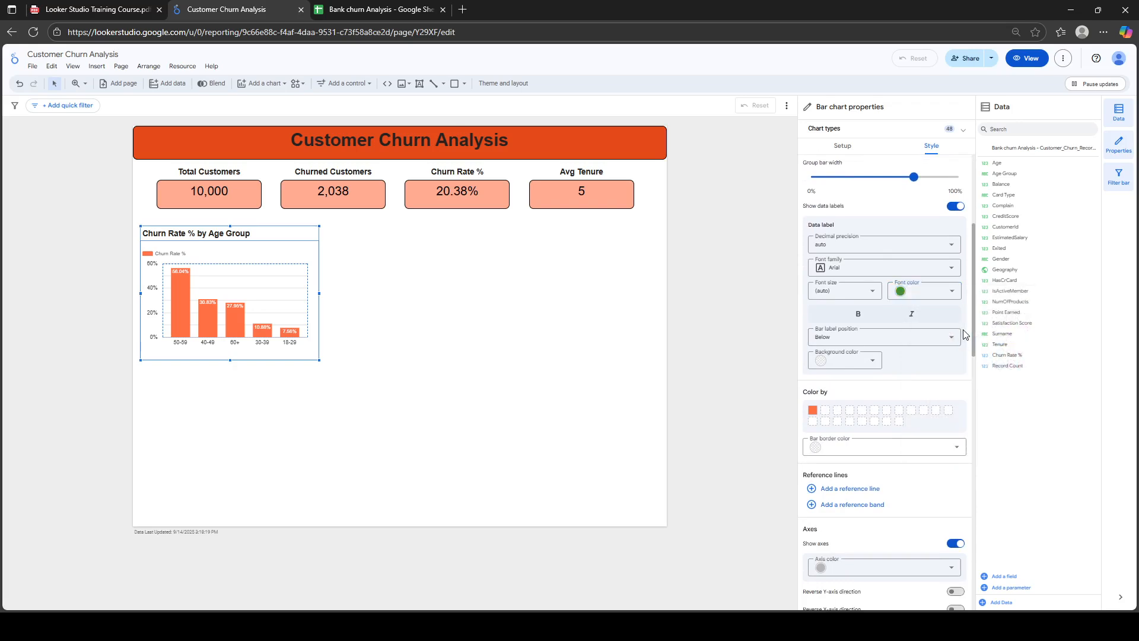
{"action": "left_click", "coordinate": [954, 293]}
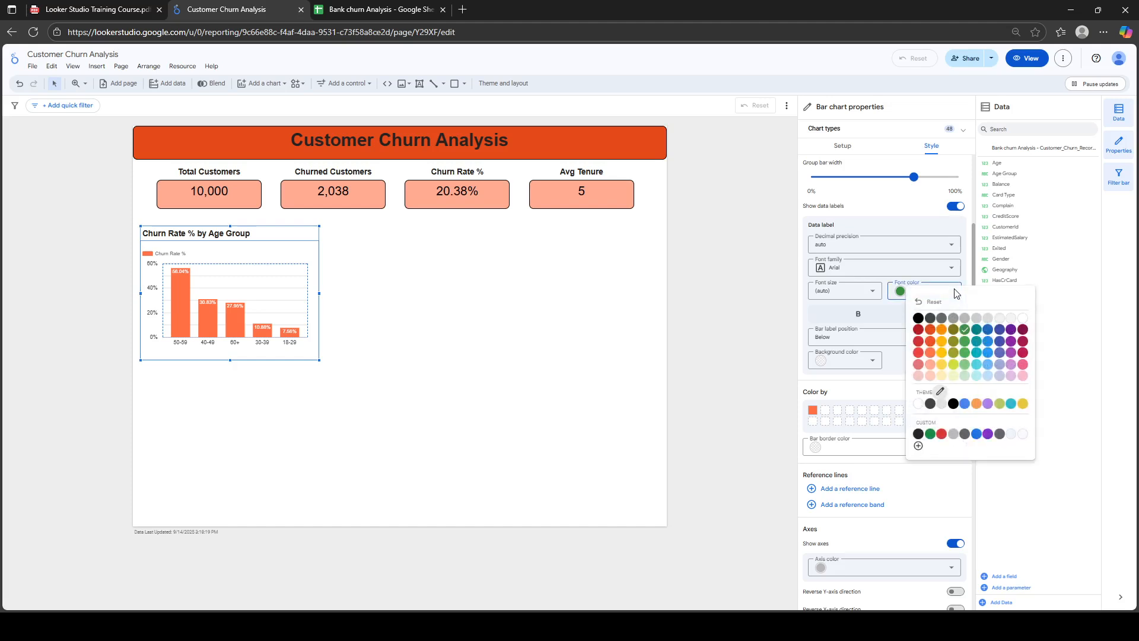
{"action": "left_click", "coordinate": [876, 364]}
Give the data labels a pale yellow background and black text
{"action": "left_click", "coordinate": [875, 365]}
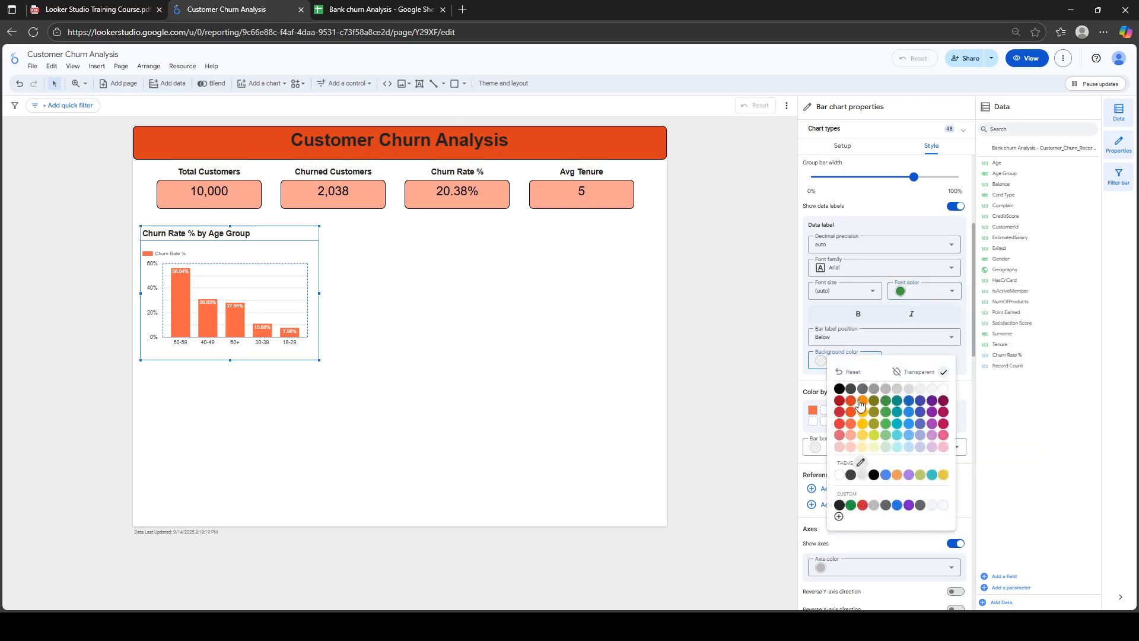
{"action": "left_click", "coordinate": [863, 447]}
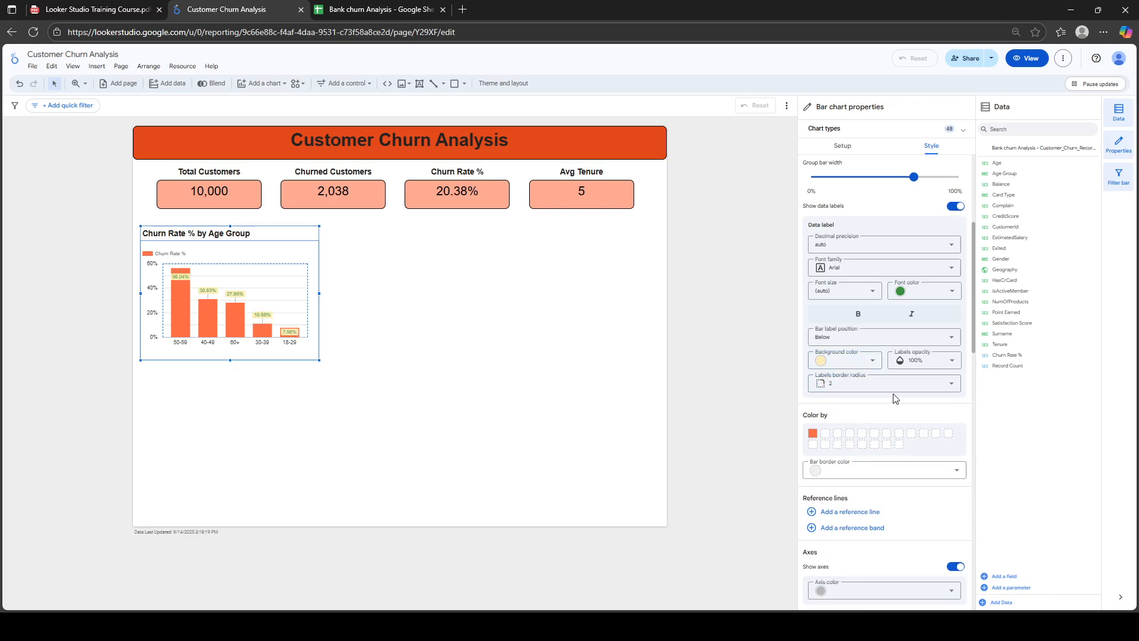
{"action": "left_click", "coordinate": [955, 295]}
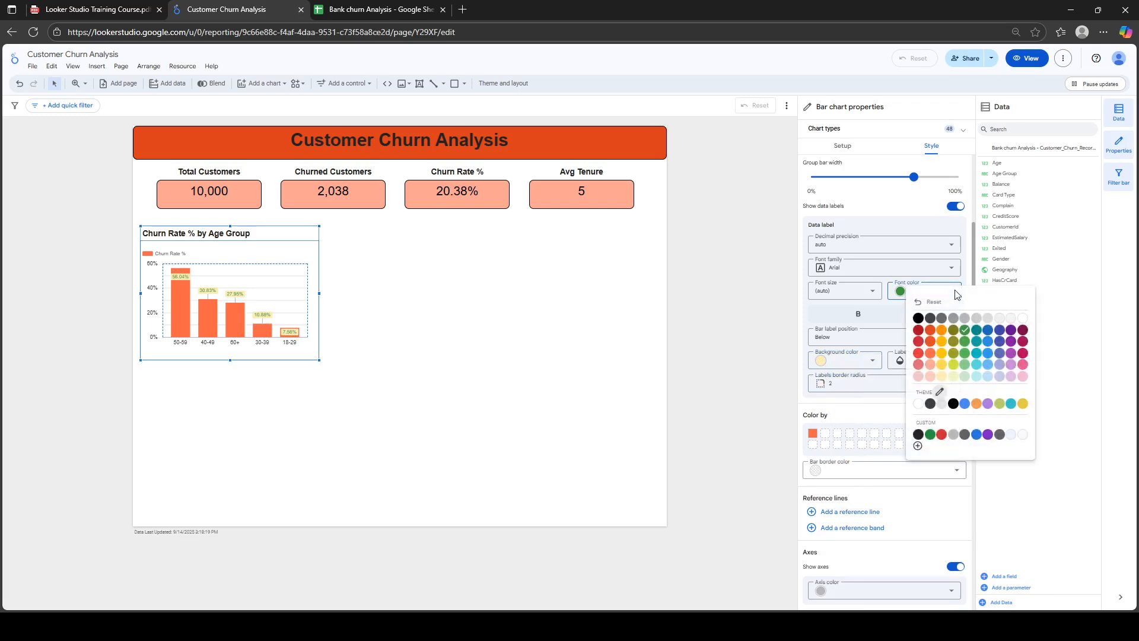
{"action": "left_click", "coordinate": [953, 330]}
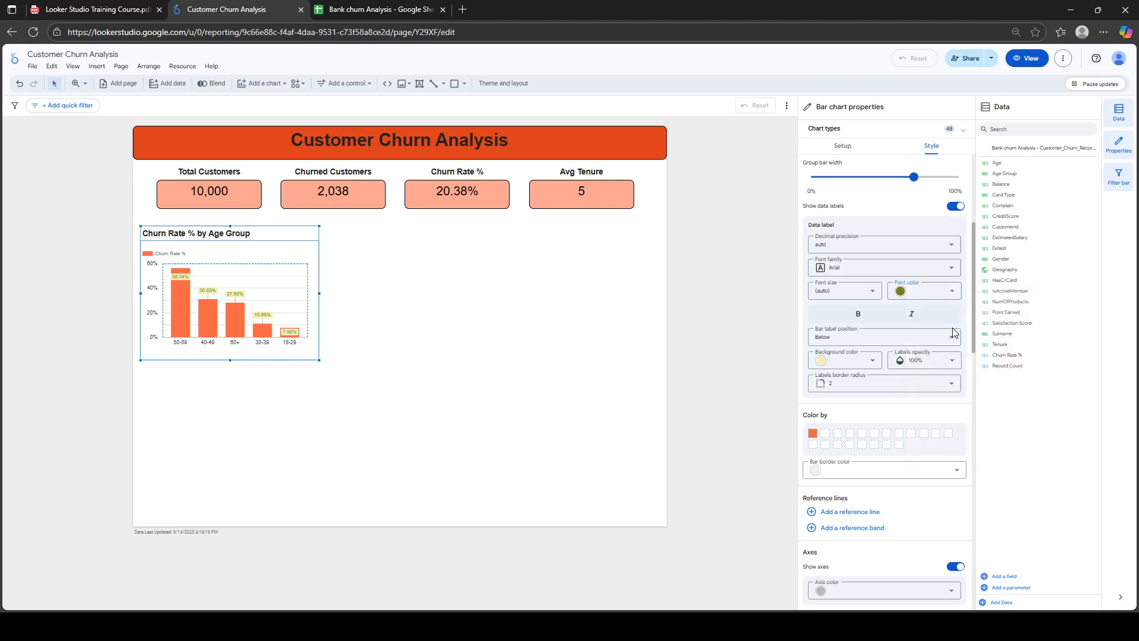
{"action": "left_click", "coordinate": [952, 291]}
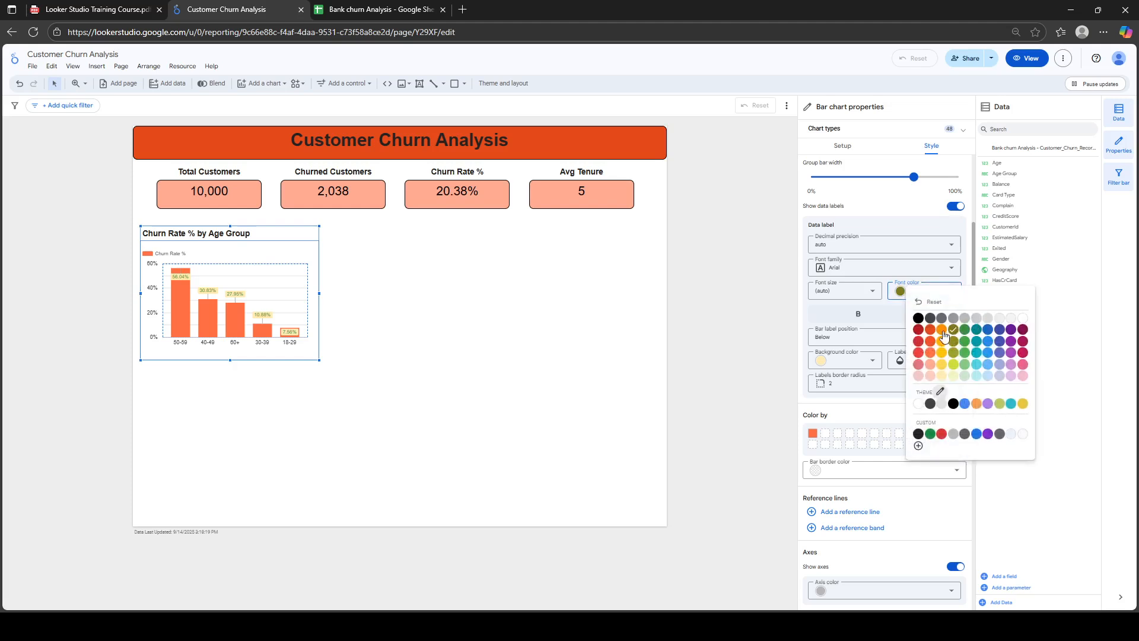
{"action": "left_click", "coordinate": [918, 319]}
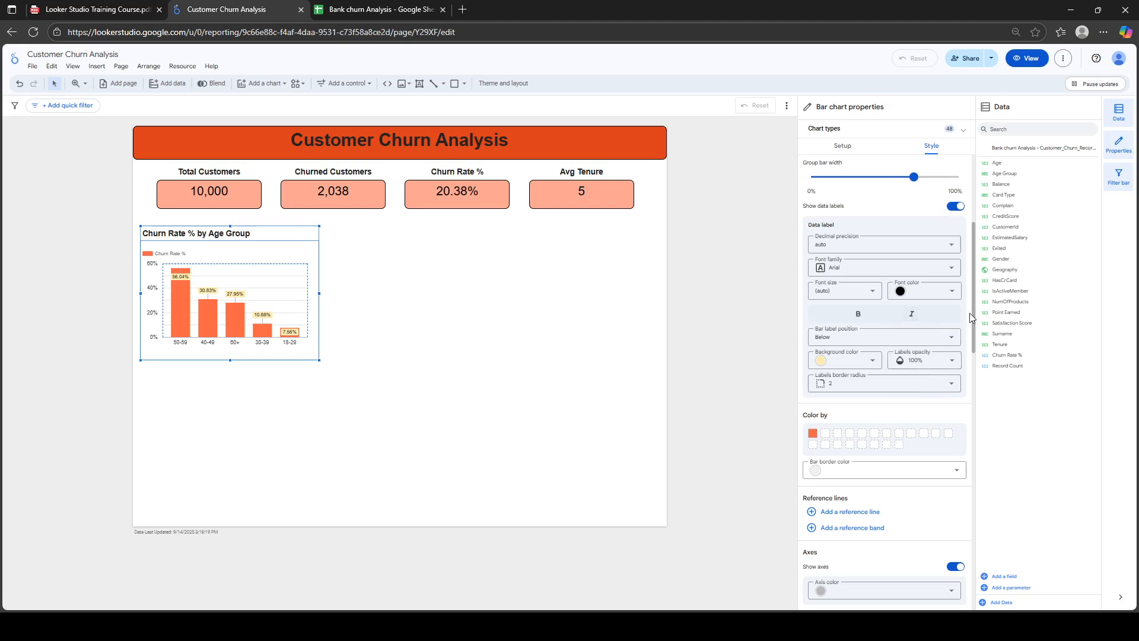
In the Style panel's Grid section, set the grid line colour to white
{"action": "scroll", "coordinate": [973, 308], "scroll_direction": "down", "scroll_amount": 1}
{"action": "scroll", "coordinate": [976, 350], "scroll_direction": "down", "scroll_amount": 10}
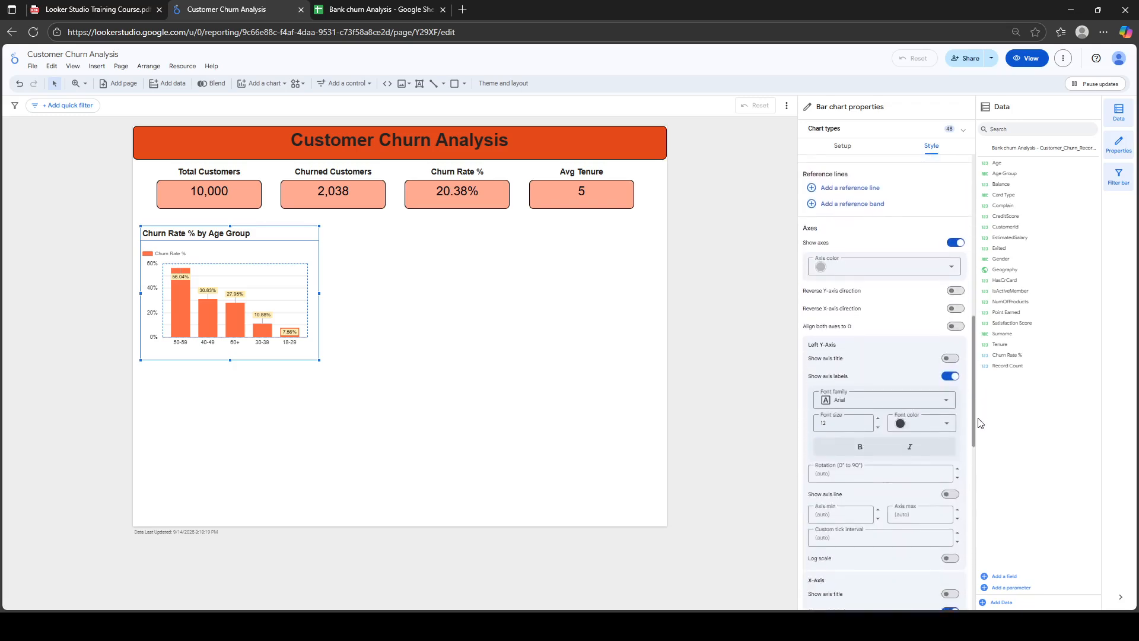
{"action": "scroll", "coordinate": [981, 456], "scroll_direction": "up", "scroll_amount": 1}
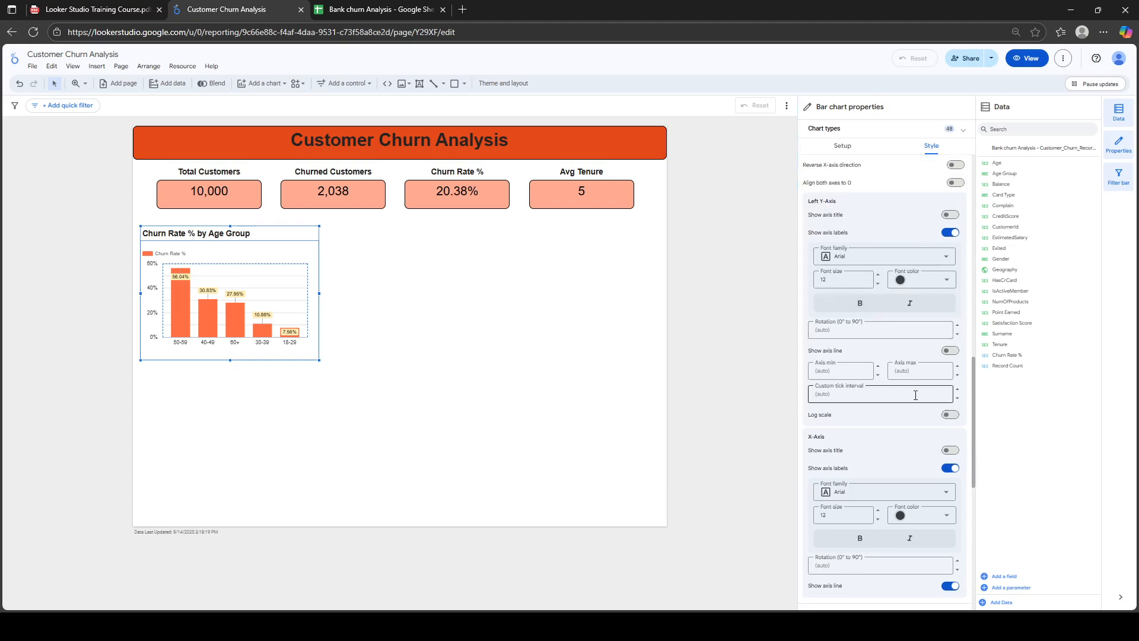
{"action": "left_click_drag", "start_coordinate": [973, 401], "coordinate": [978, 495]}
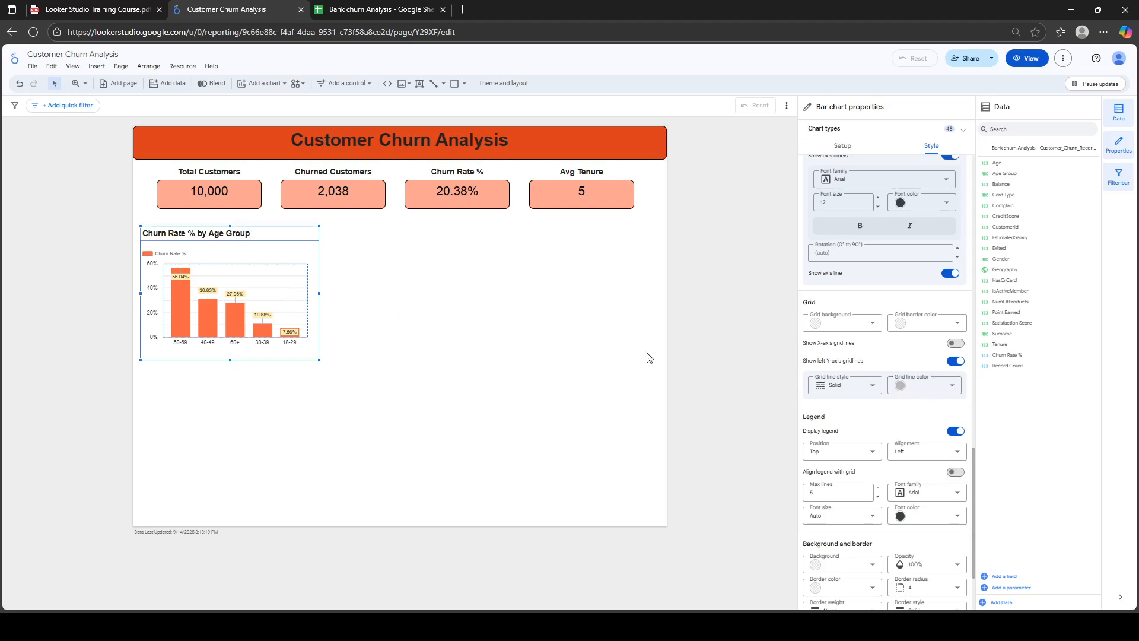
{"action": "left_click", "coordinate": [952, 391]}
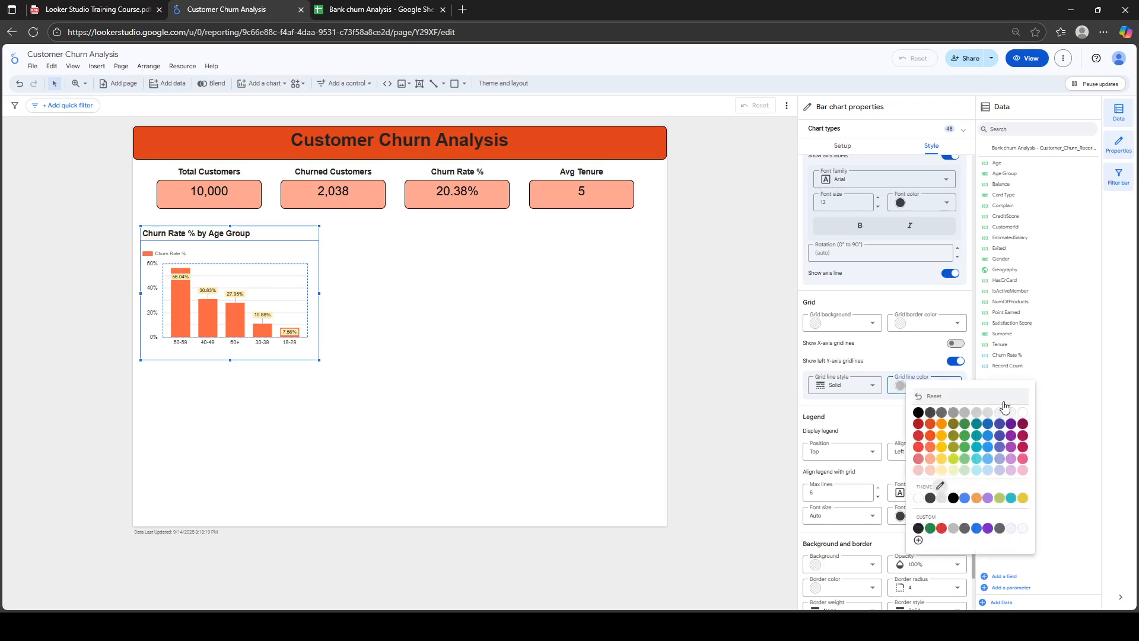
{"action": "left_click", "coordinate": [1020, 419]}
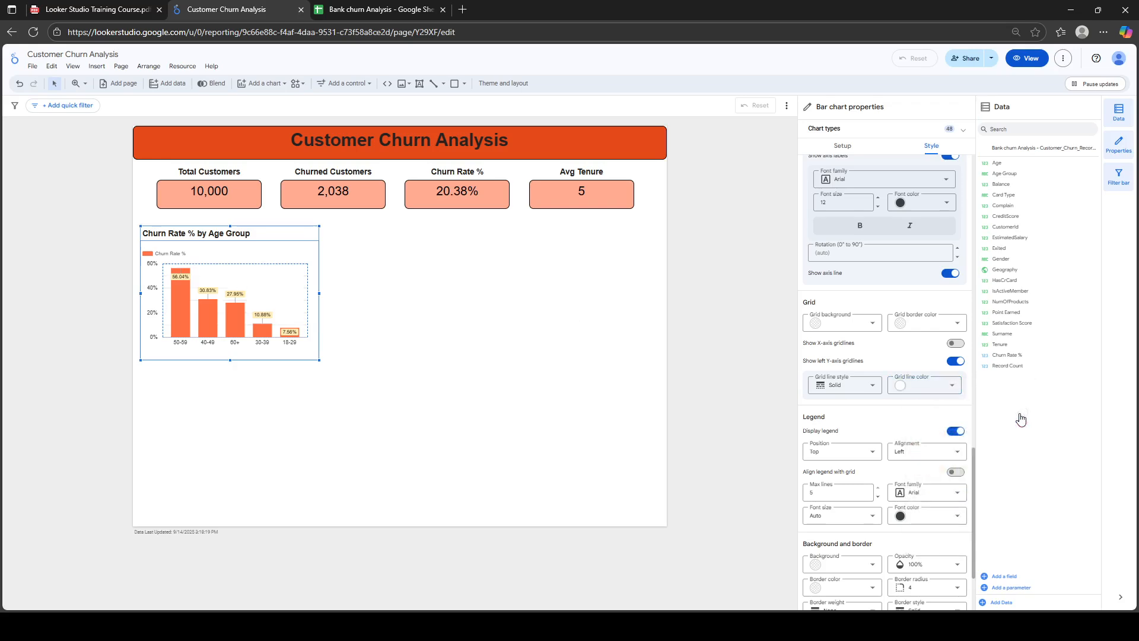
{"action": "left_click_drag", "start_coordinate": [973, 457], "coordinate": [973, 491]}
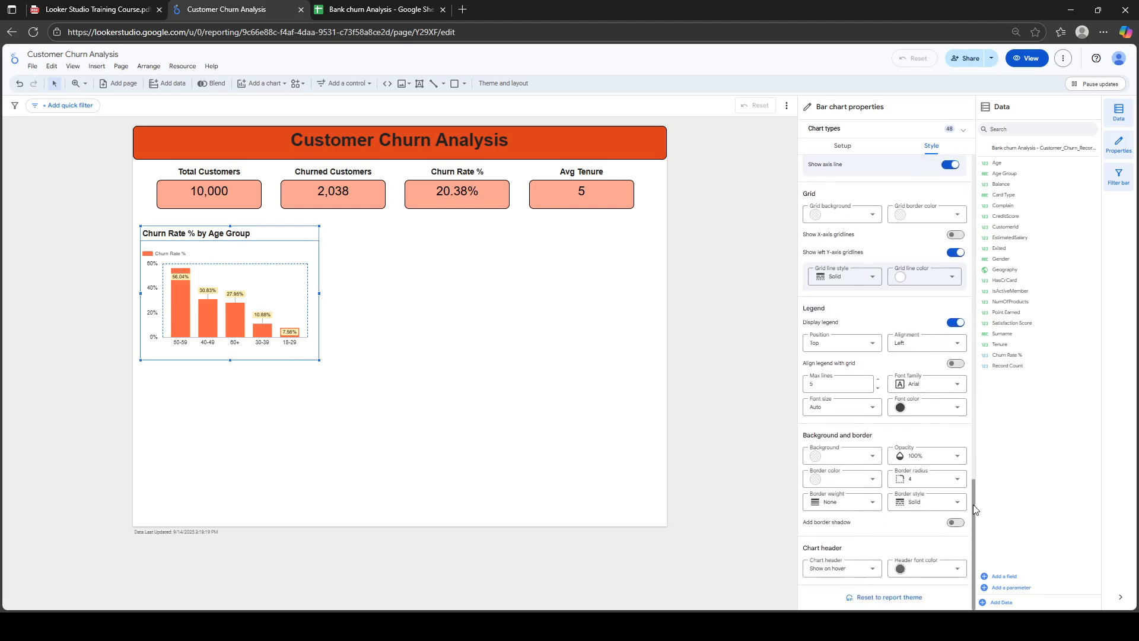
Give the bar chart a black border of weight 2 with radius-10 corners, then preview it on the canvas
{"action": "left_click", "coordinate": [876, 461]}
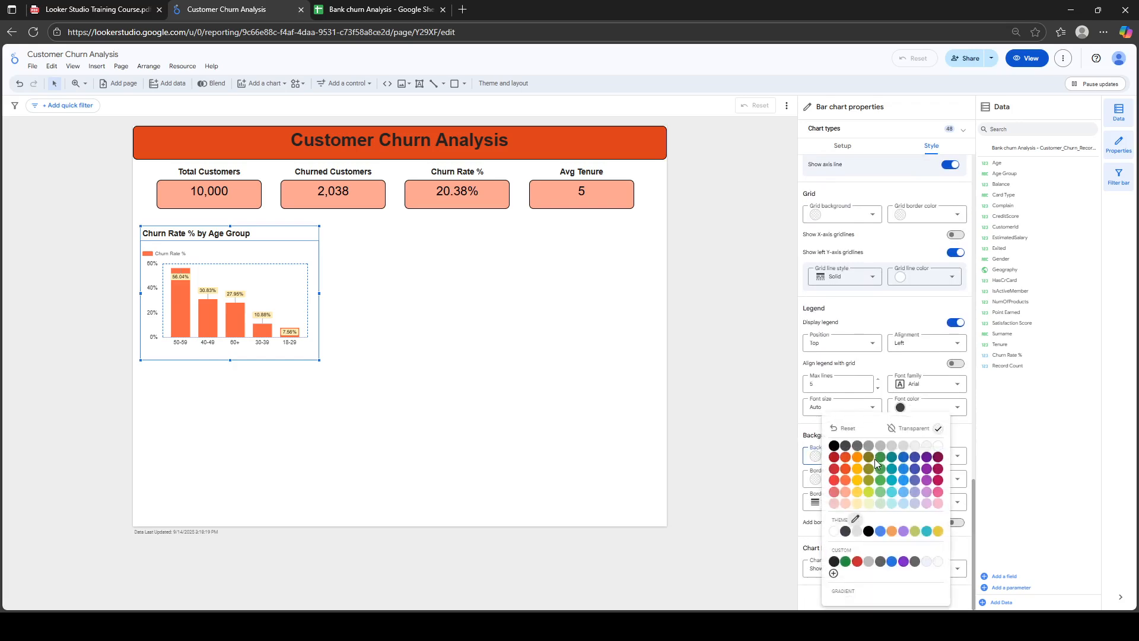
{"action": "left_click", "coordinate": [817, 440]}
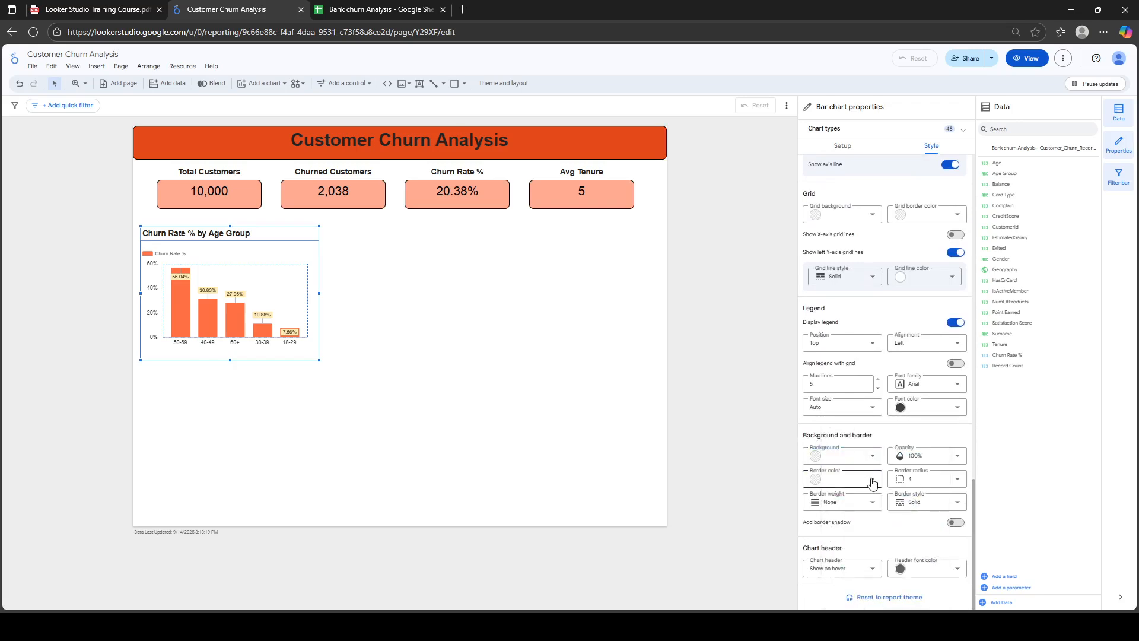
{"action": "left_click", "coordinate": [872, 480]}
{"action": "left_click", "coordinate": [834, 463]}
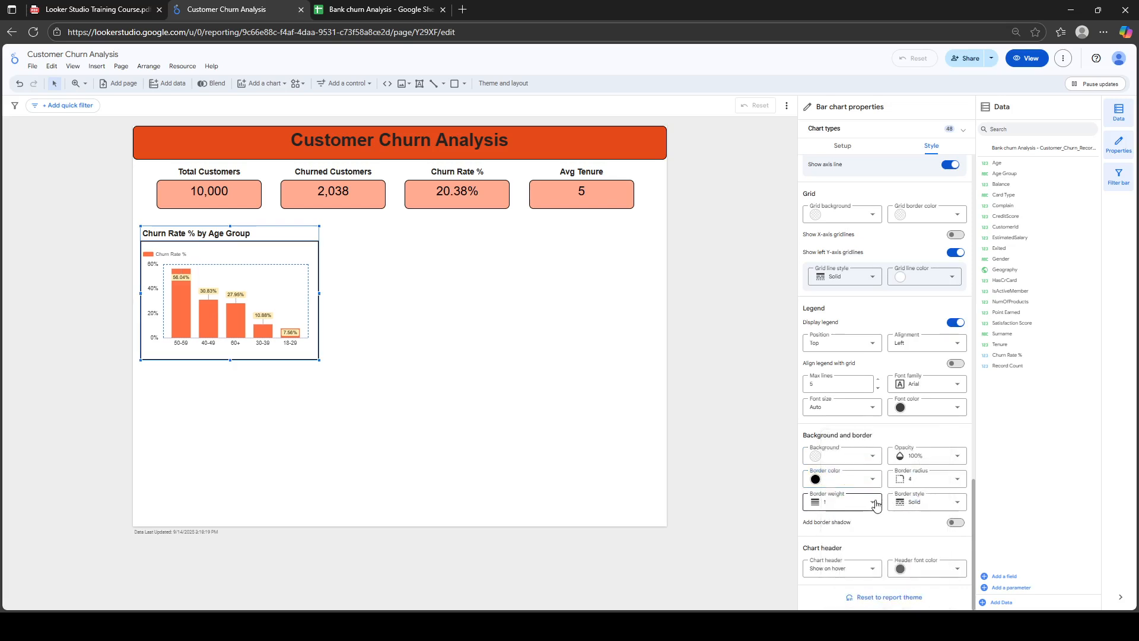
{"action": "left_click", "coordinate": [870, 501]}
{"action": "left_click", "coordinate": [837, 458]}
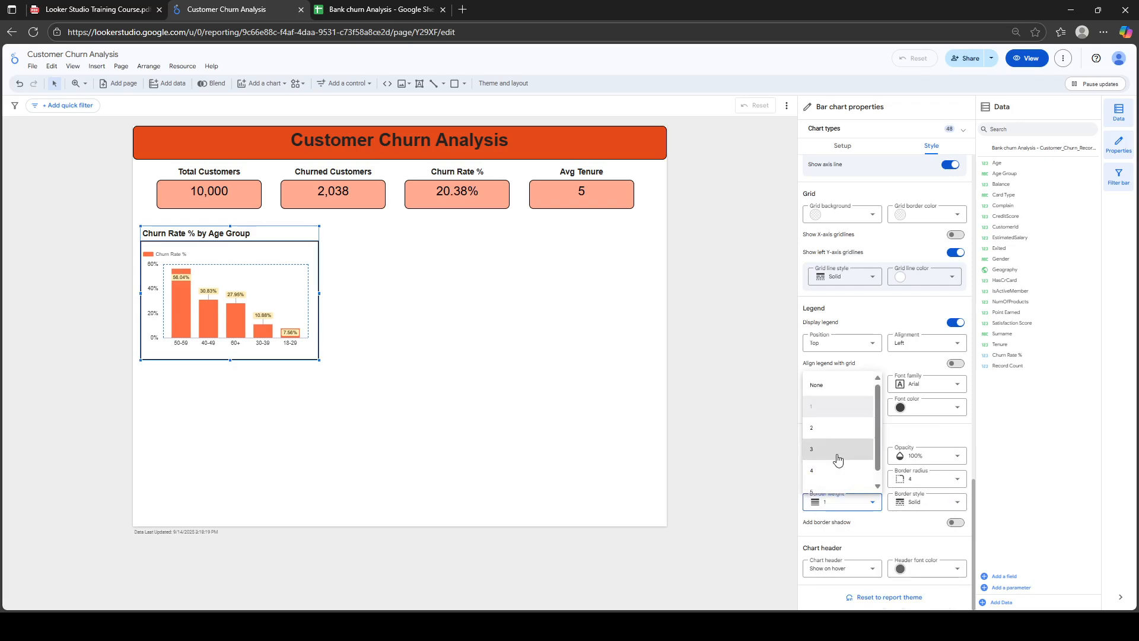
{"action": "left_click", "coordinate": [962, 481]}
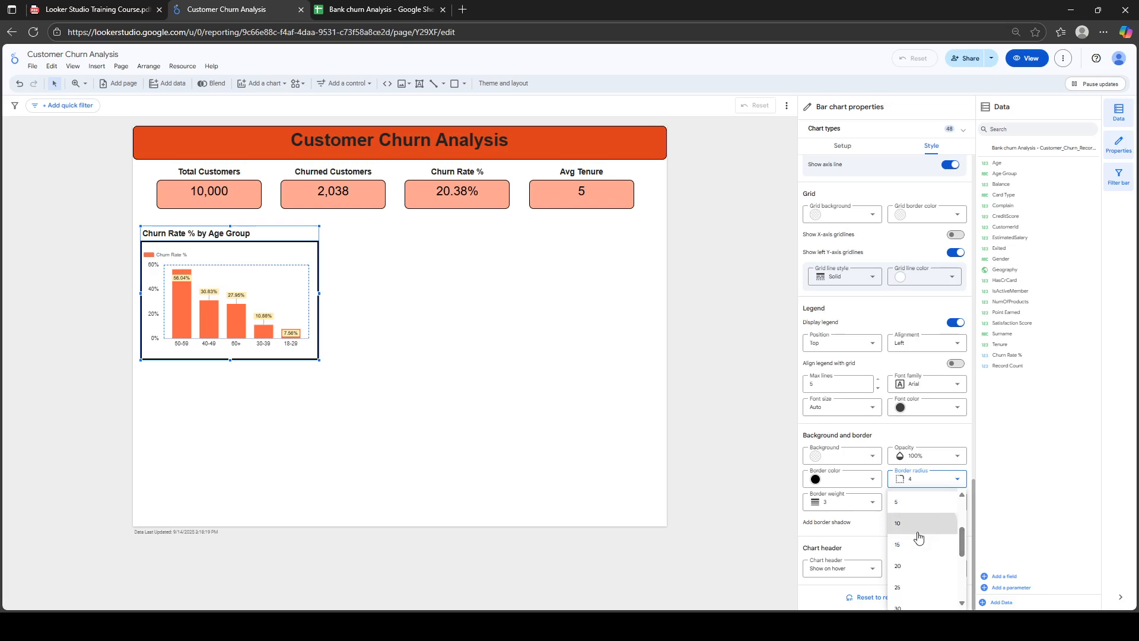
{"action": "left_click", "coordinate": [919, 523]}
{"action": "left_click", "coordinate": [872, 505]}
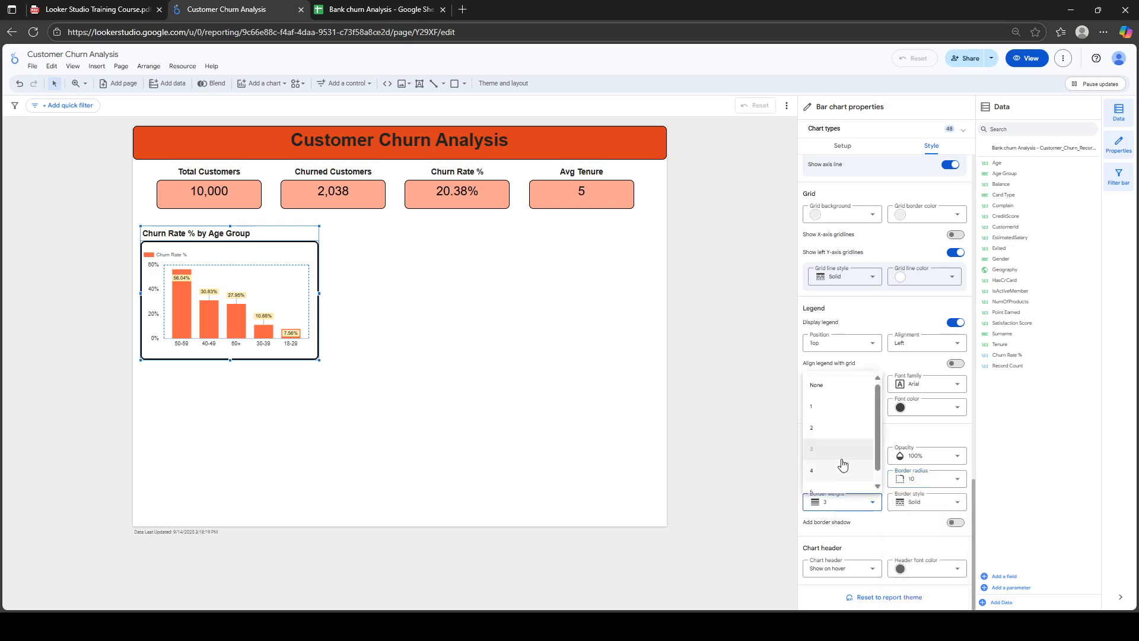
{"action": "left_click", "coordinate": [820, 427]}
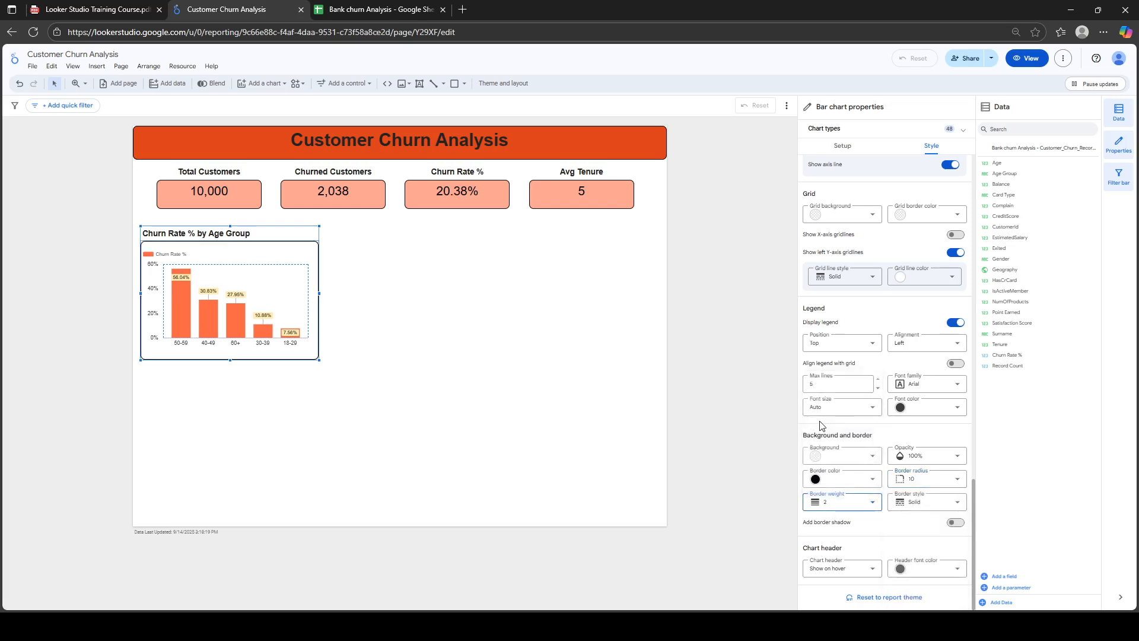
{"action": "left_click", "coordinate": [396, 379]}
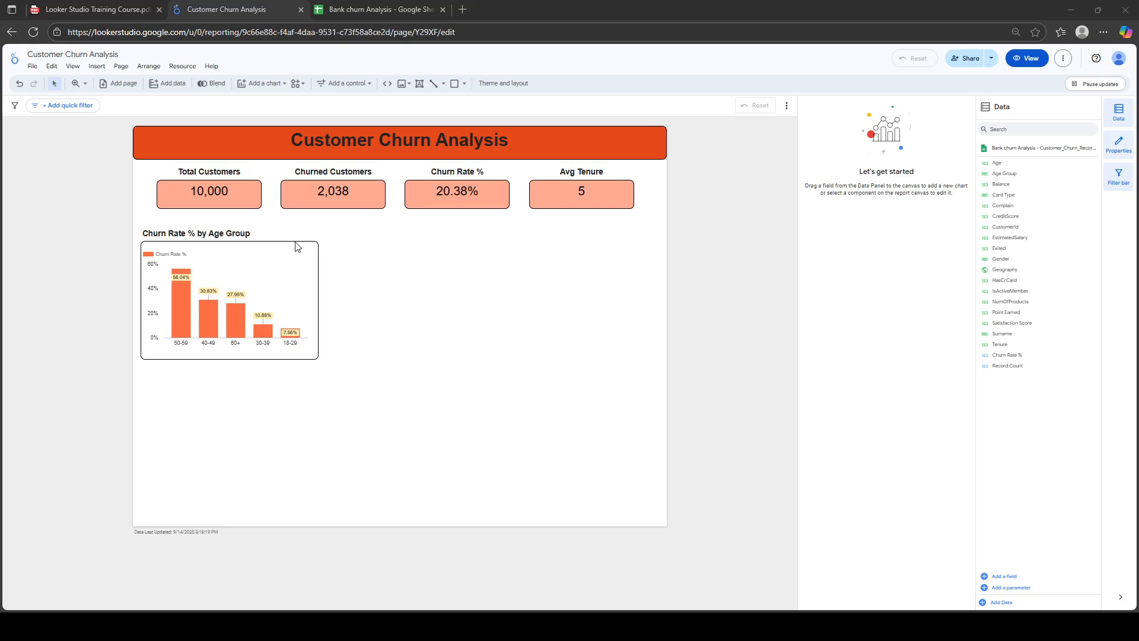
Duplicate the bar chart with Ctrl+D, drag the copy beside the original, and select the copy
{"action": "left_click", "coordinate": [286, 273]}
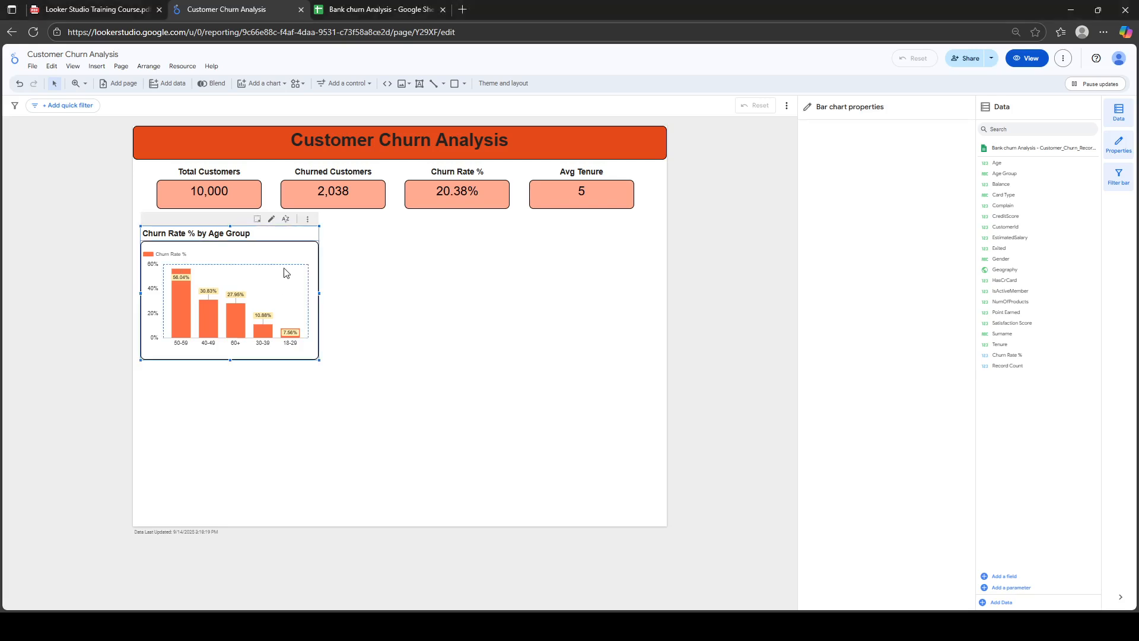
{"action": "key", "text": "ctrl+d"}
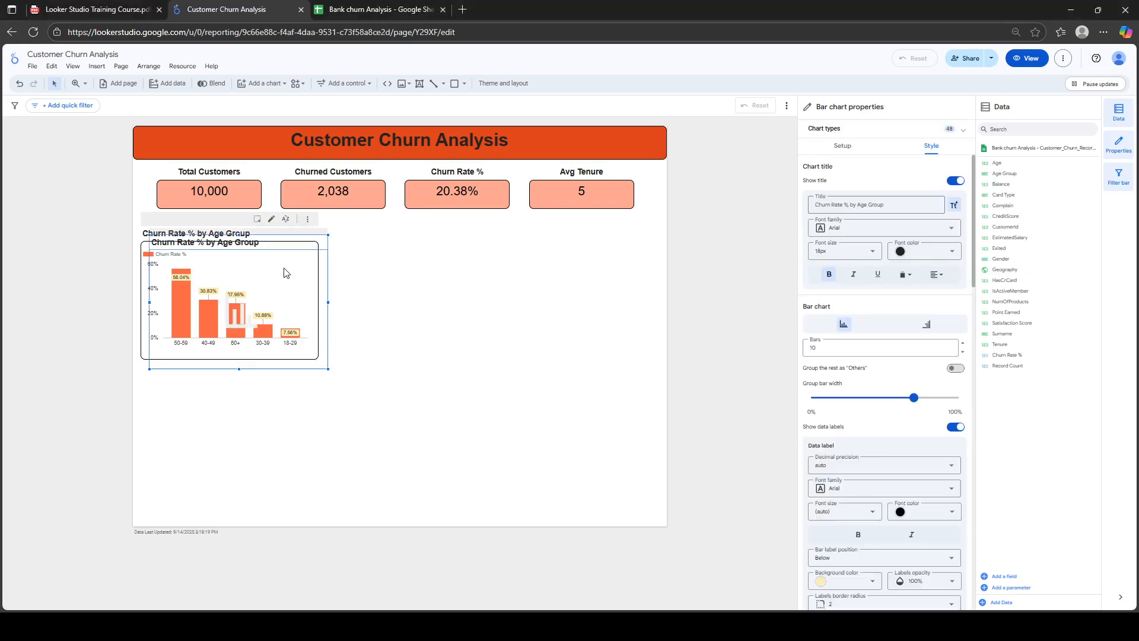
{"action": "left_click_drag", "start_coordinate": [280, 276], "coordinate": [452, 265]}
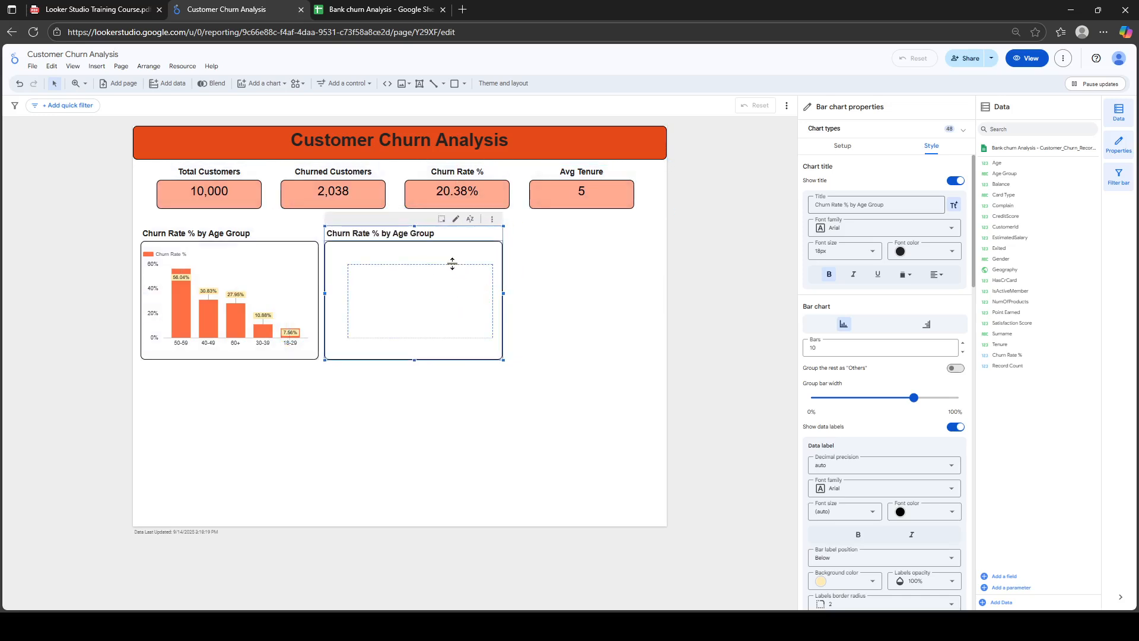
{"action": "left_click", "coordinate": [567, 292]}
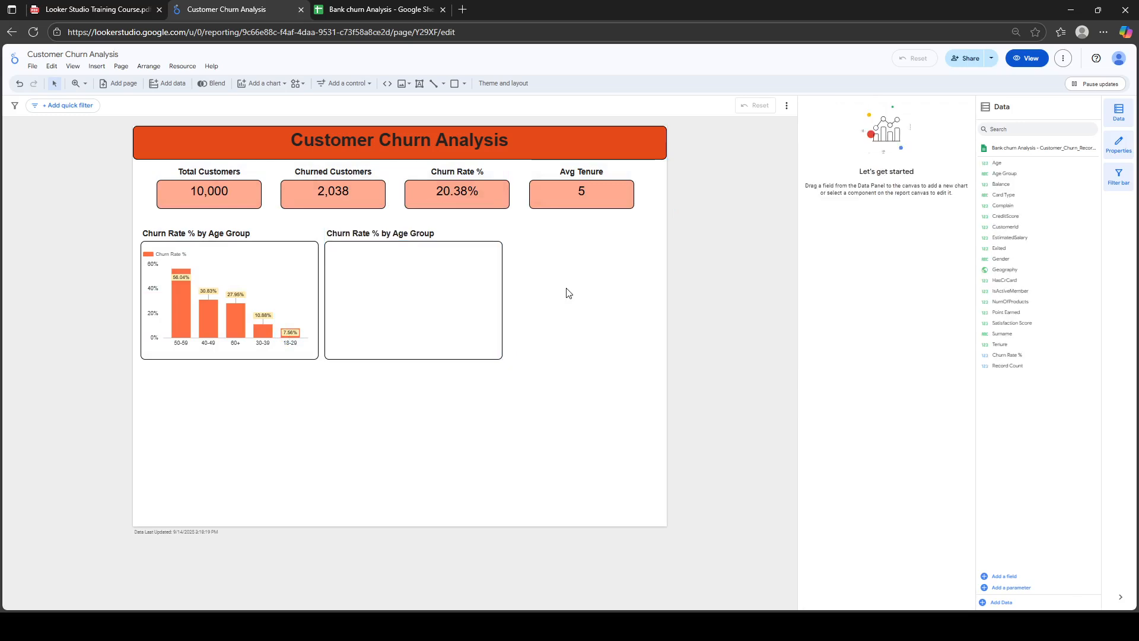
{"action": "left_click", "coordinate": [481, 279]}
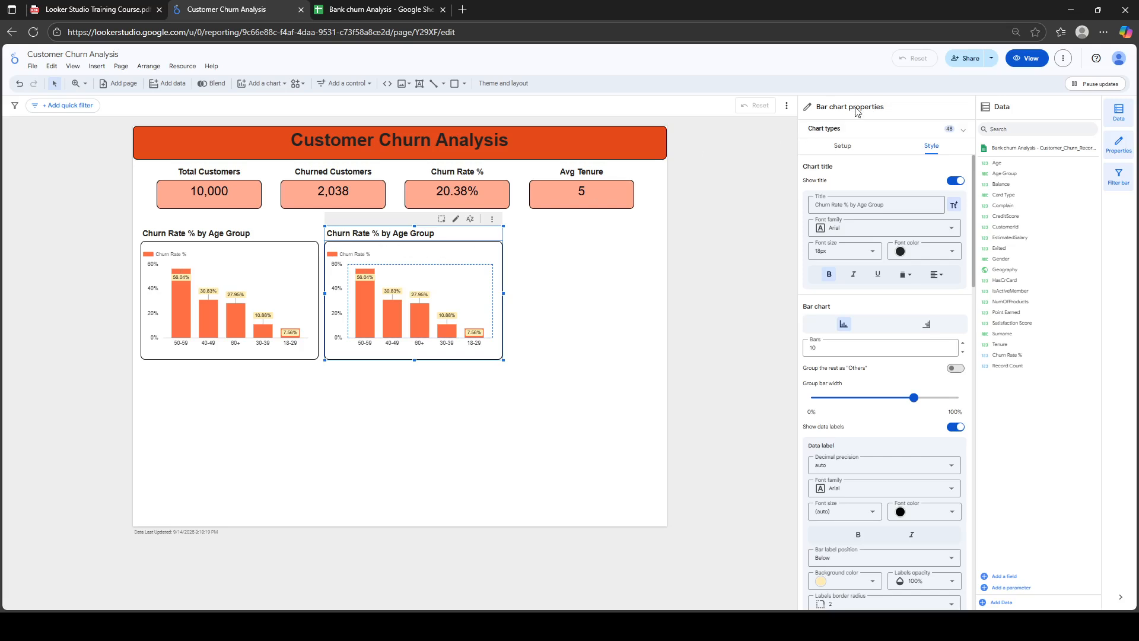
Change the copied chart's type to Pie chart, showing Age Group by Churn Rate %
{"action": "left_click", "coordinate": [863, 136]}
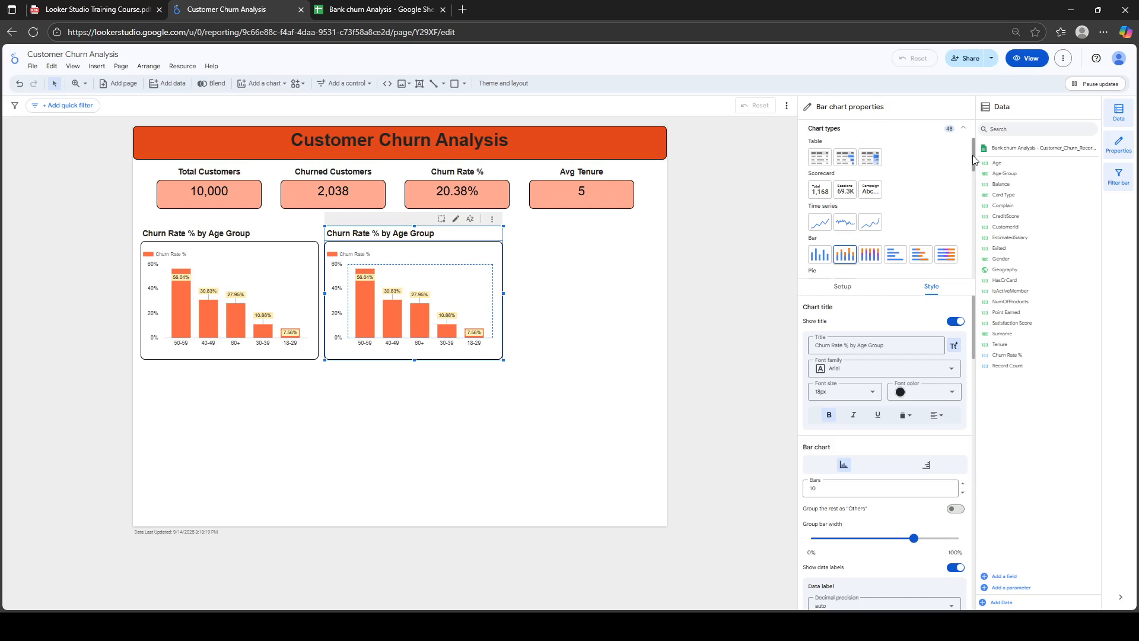
{"action": "left_click_drag", "start_coordinate": [973, 153], "coordinate": [975, 195]}
{"action": "scroll", "coordinate": [972, 179], "scroll_direction": "up", "scroll_amount": 1}
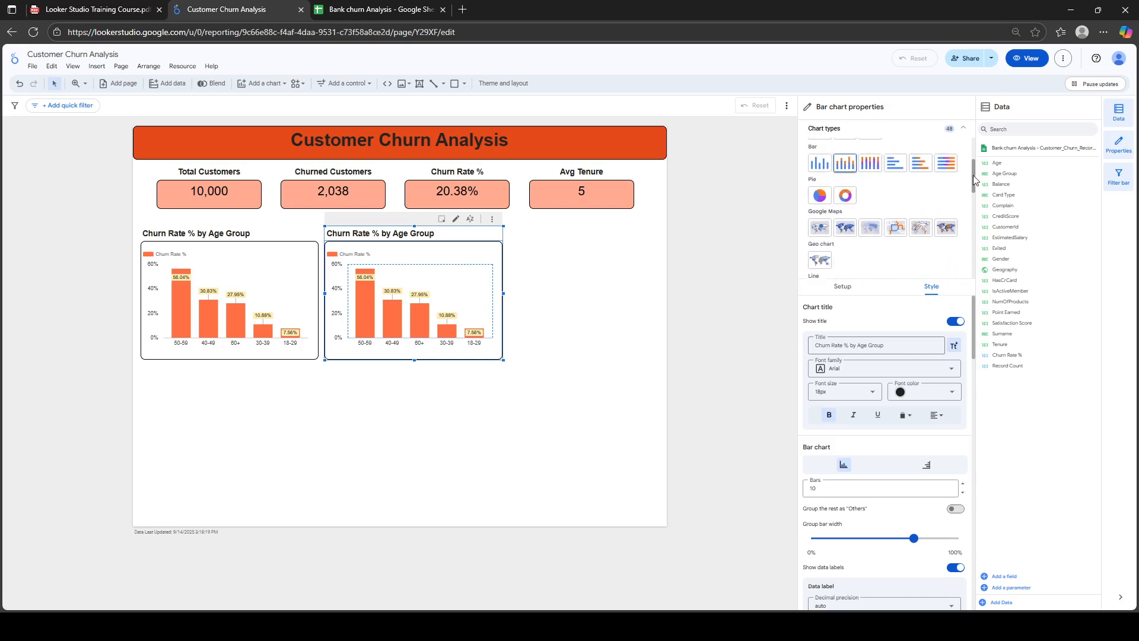
{"action": "left_click", "coordinate": [820, 196]}
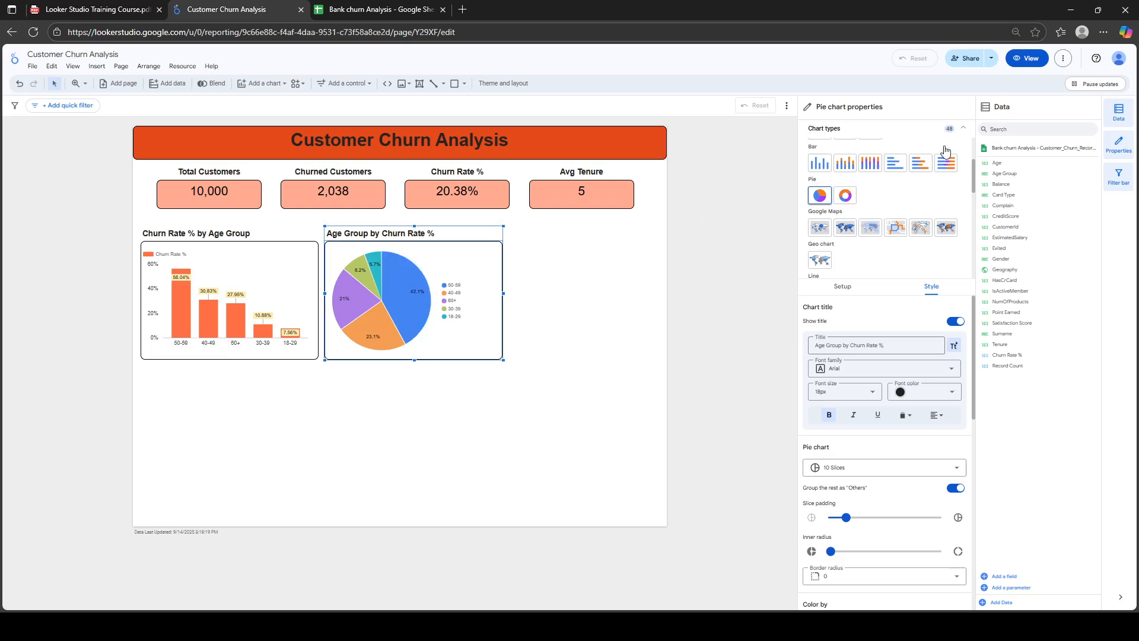
{"action": "left_click", "coordinate": [963, 130]}
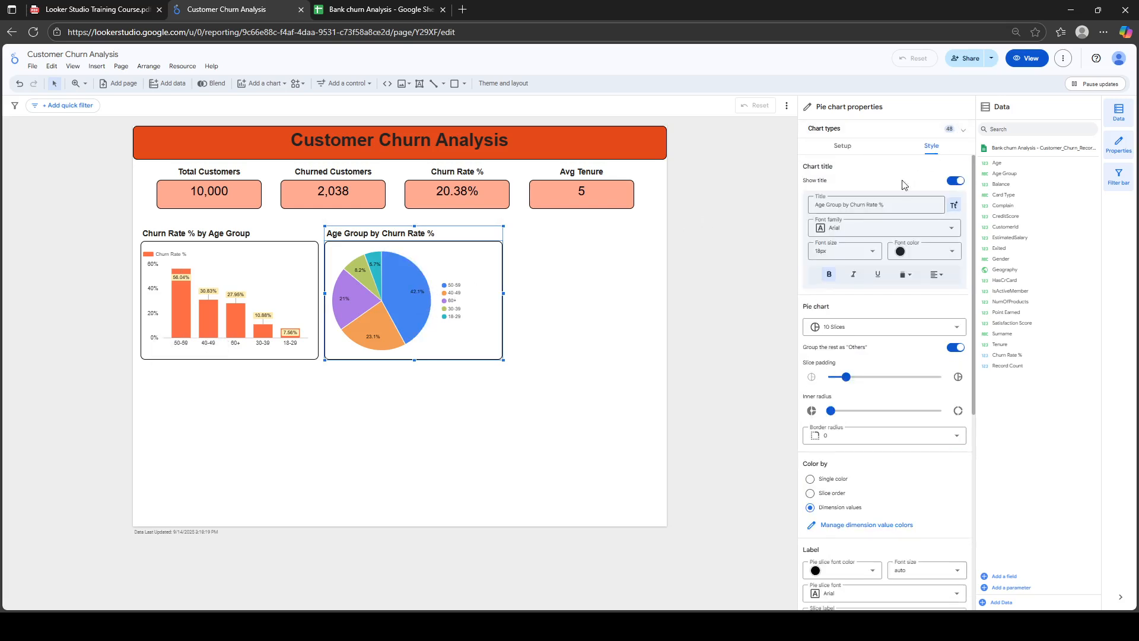
{"action": "left_click", "coordinate": [848, 149]}
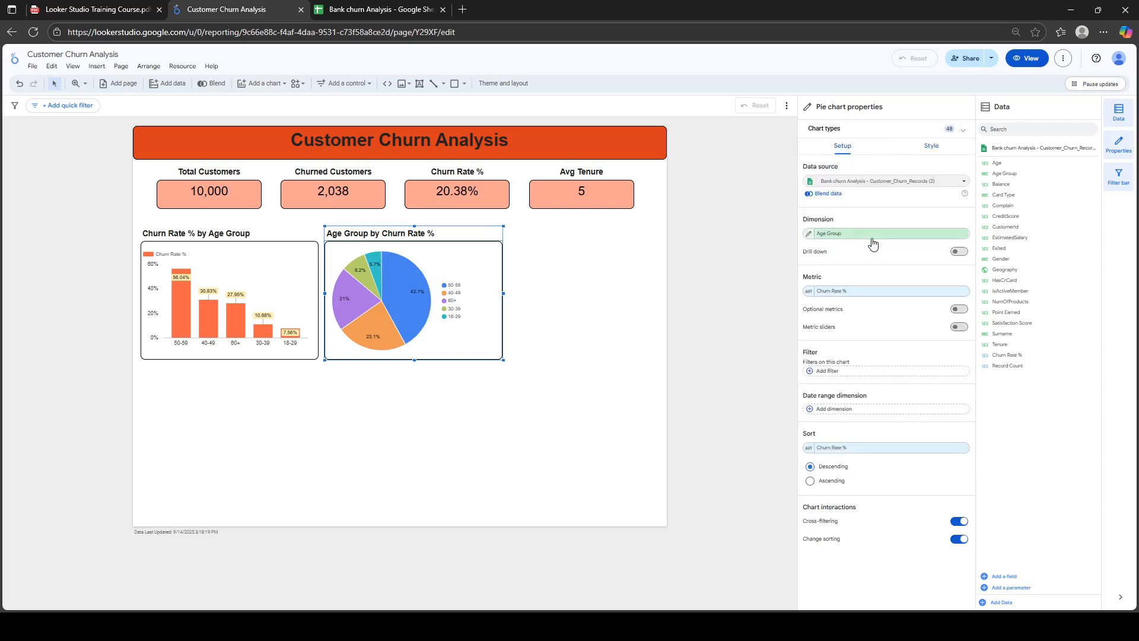
Replace the pie's Age Group dimension with Gender, giving Female 60.3% and Male 39.7% slices
{"action": "left_click", "coordinate": [873, 237]}
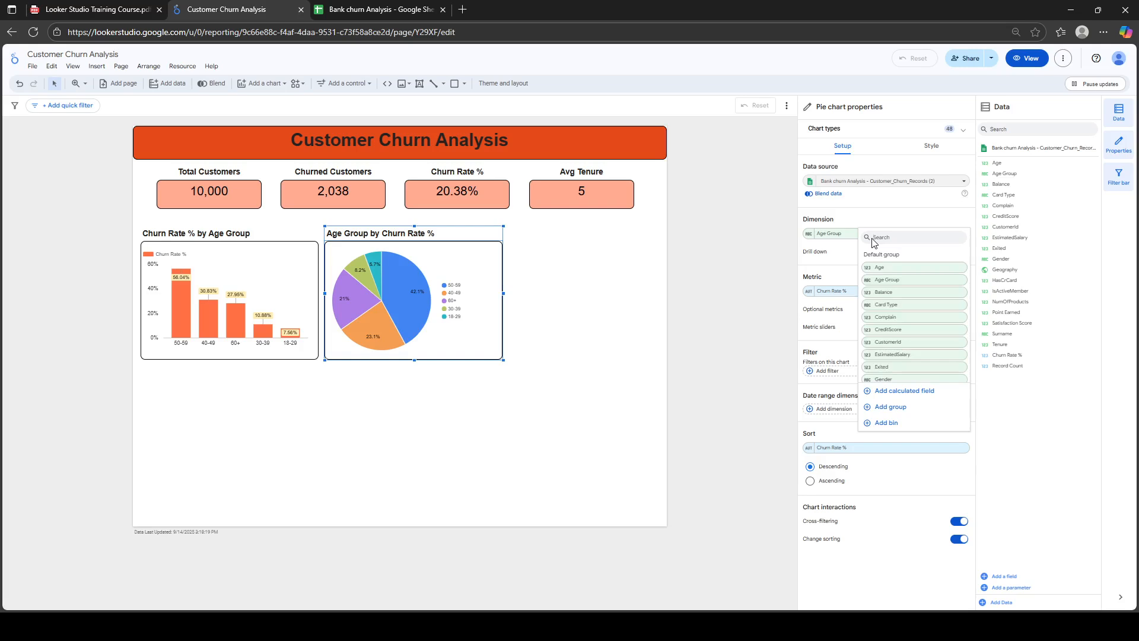
{"action": "type", "text": "gen"}
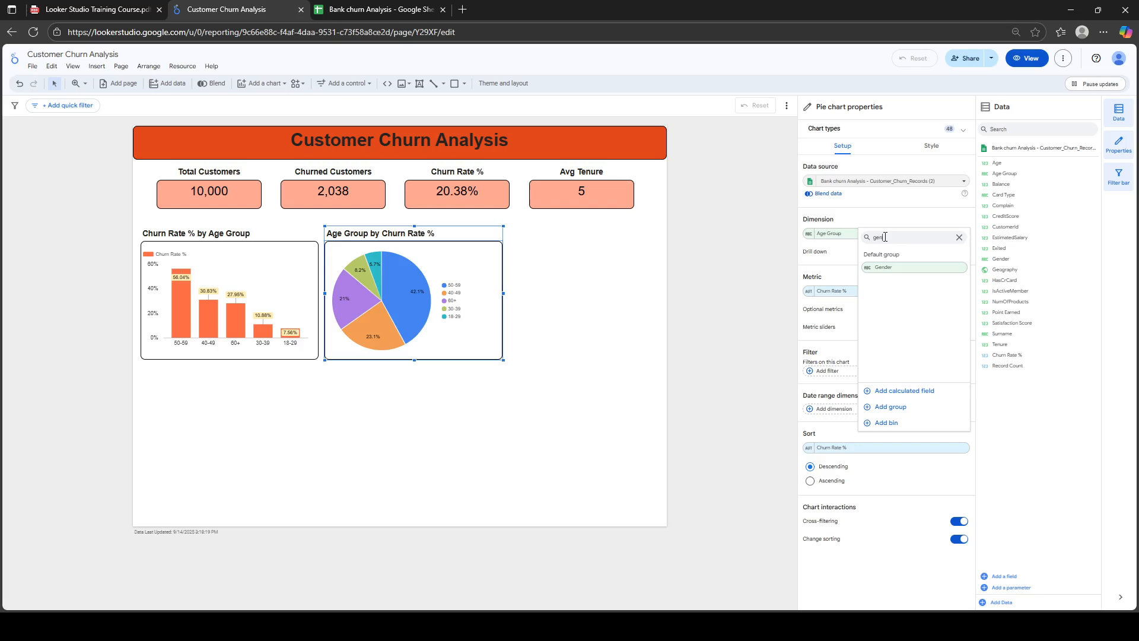
{"action": "left_click", "coordinate": [885, 268]}
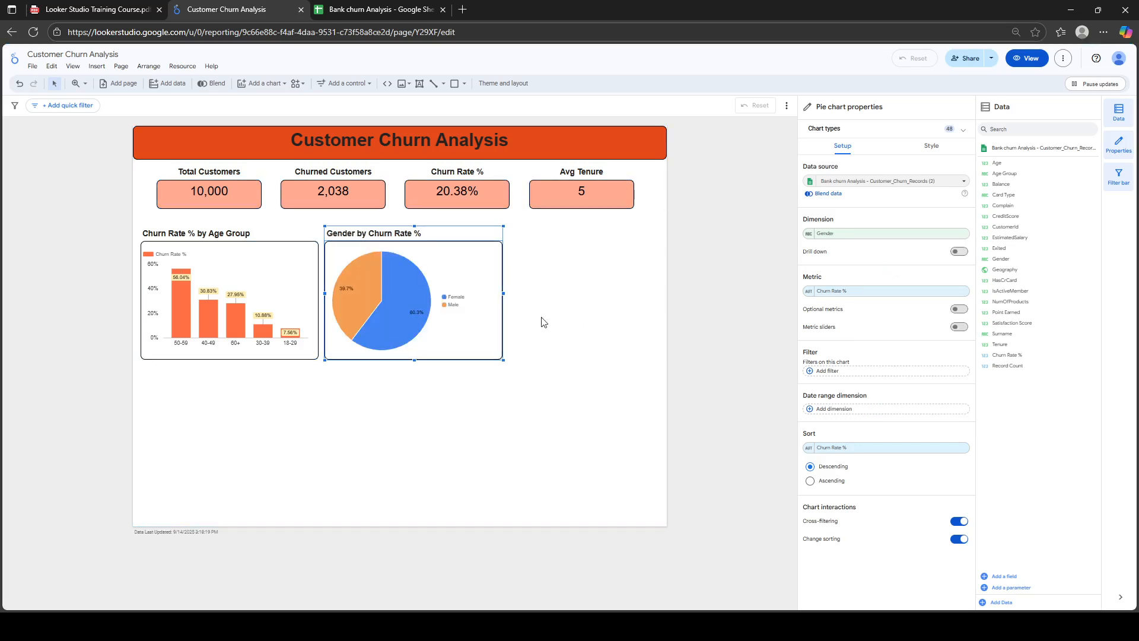
{"action": "mouse_move", "coordinate": [422, 310]}
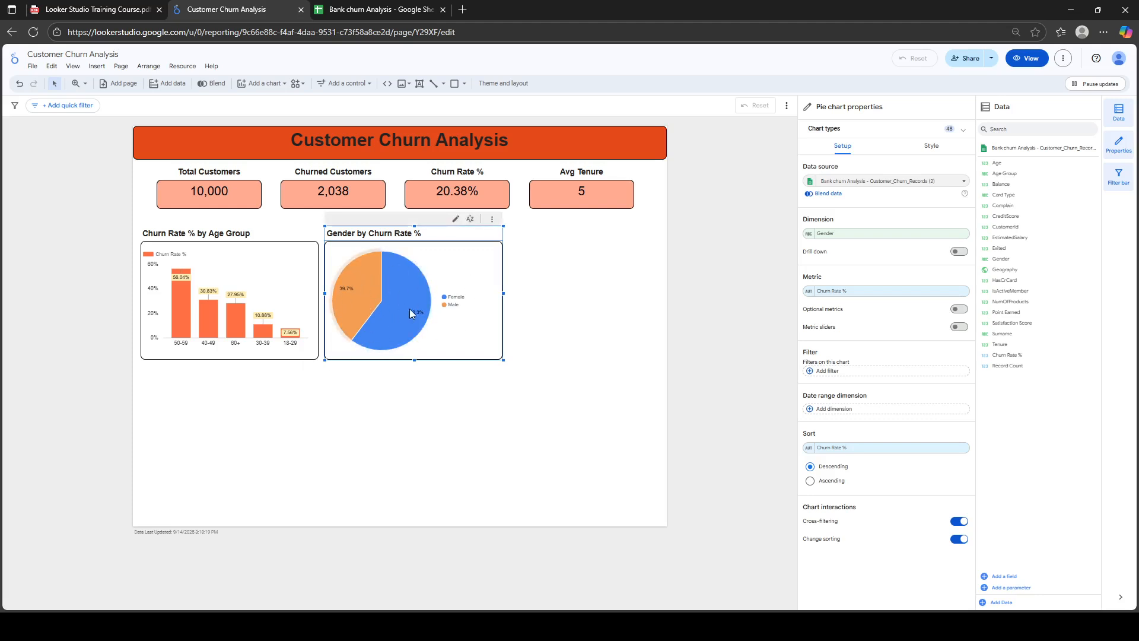
Set the pie's Color by to Single color, then Slice order, making the slices coral and orange
{"action": "left_click", "coordinate": [930, 147]}
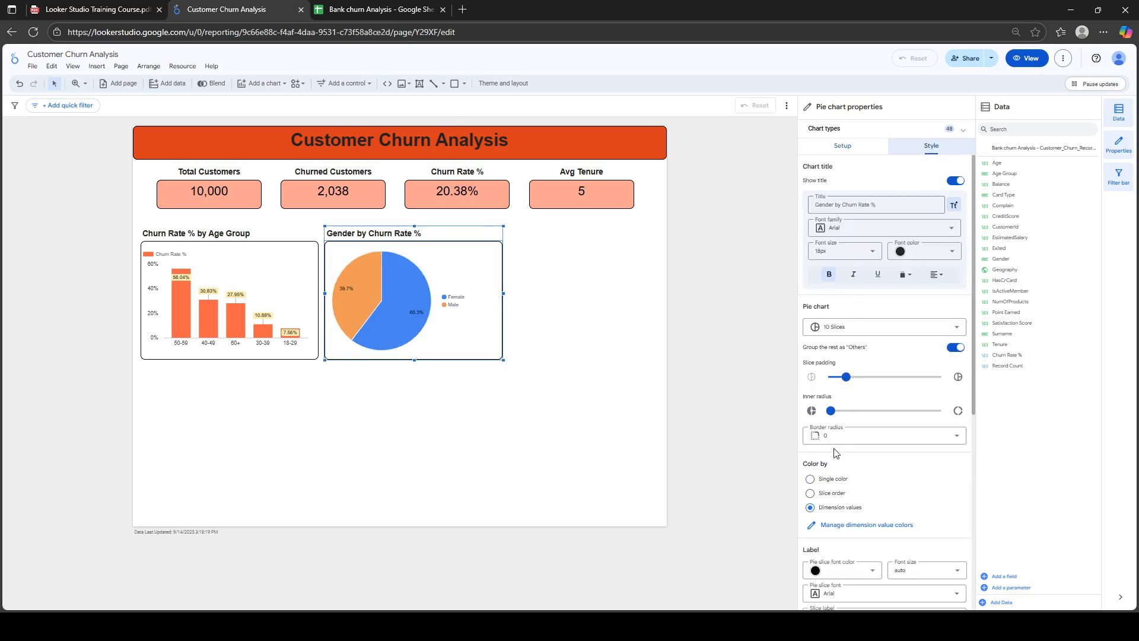
{"action": "left_click", "coordinate": [810, 480]}
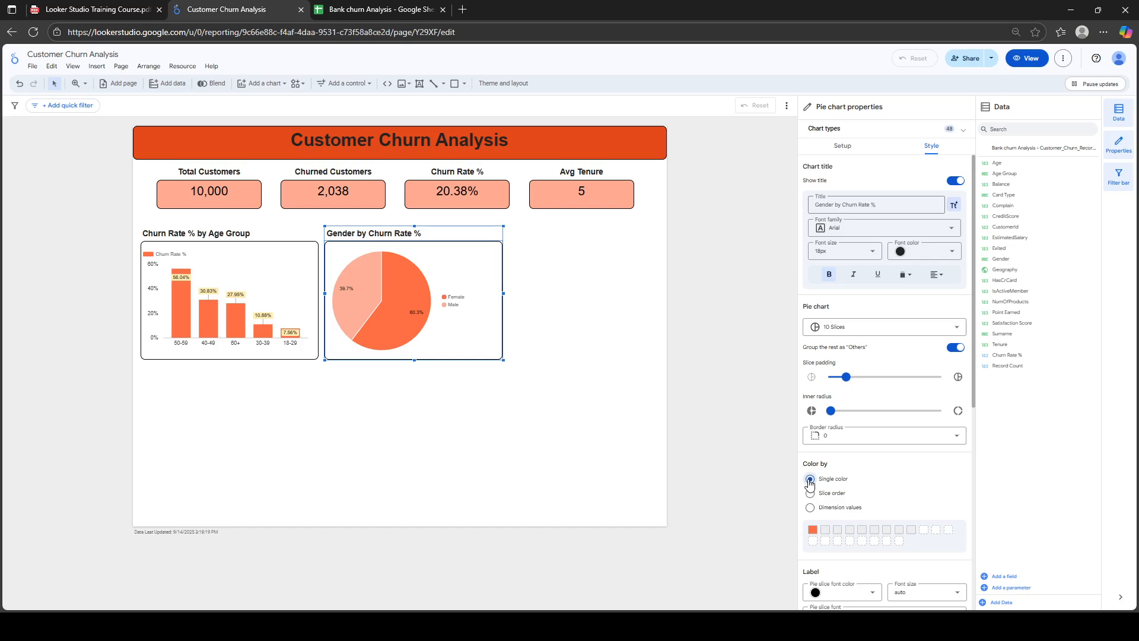
{"action": "left_click", "coordinate": [810, 493]}
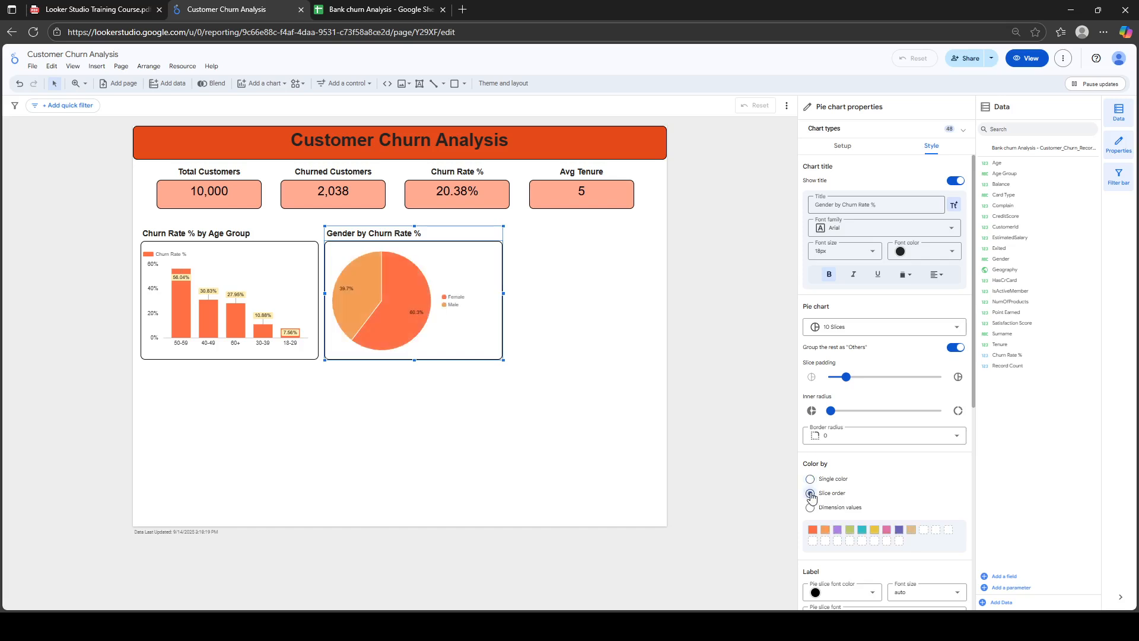
{"action": "left_click", "coordinate": [813, 529]}
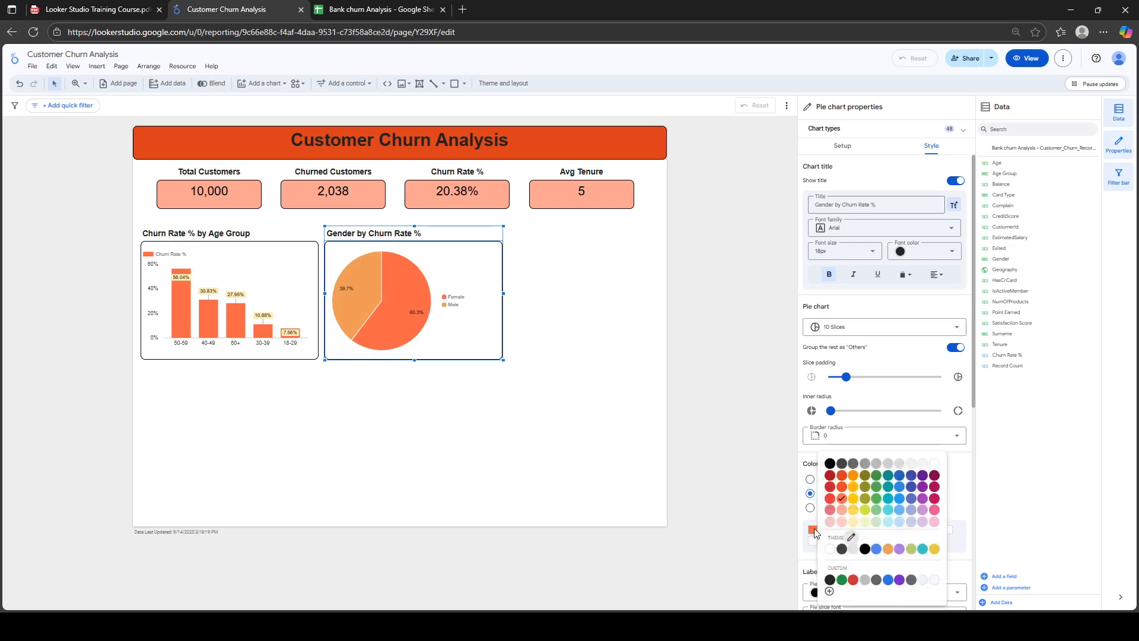
{"action": "left_click", "coordinate": [809, 527]}
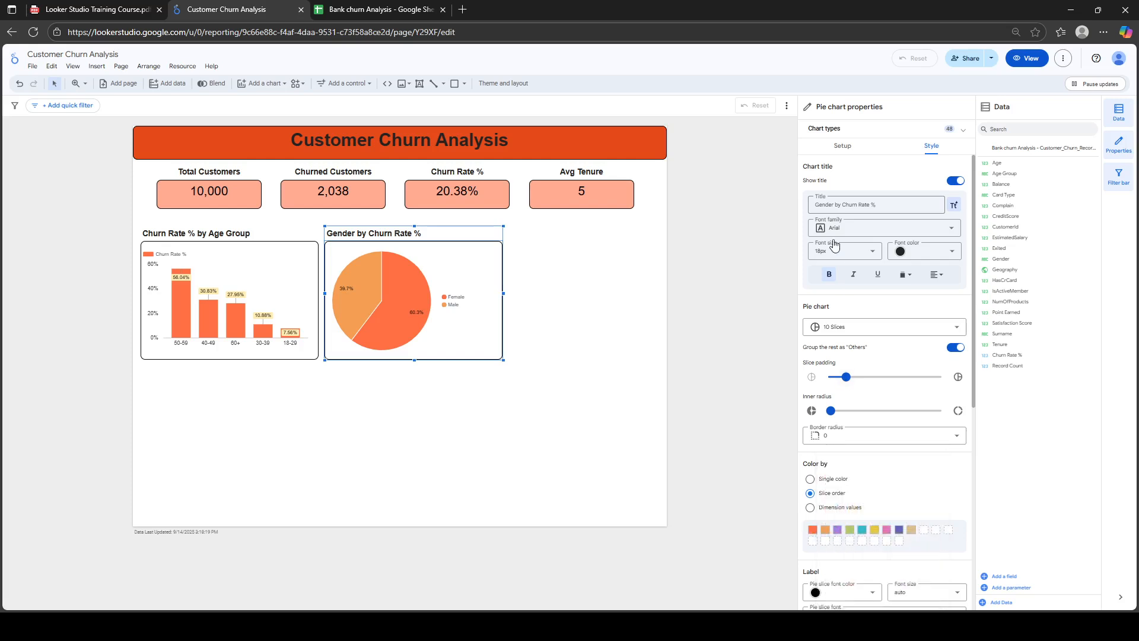
{"action": "left_click", "coordinate": [841, 146]}
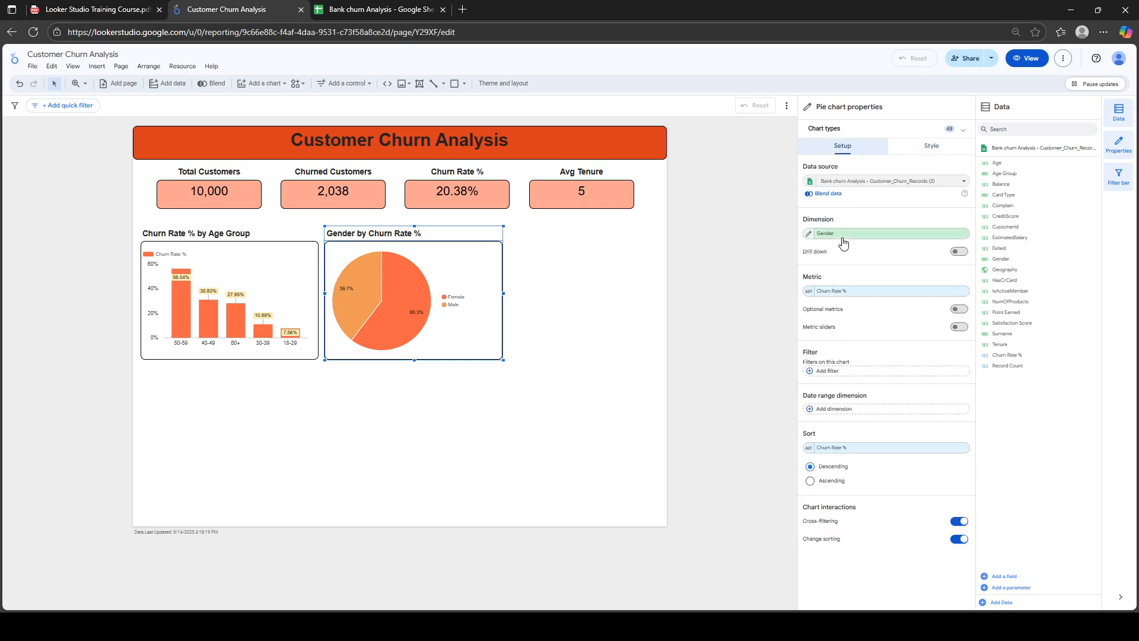
Switch the pie's dimension to Age Group and try Dimension values, then Single color slice colouring
{"action": "left_click", "coordinate": [843, 238]}
{"action": "type", "text": "ag"}
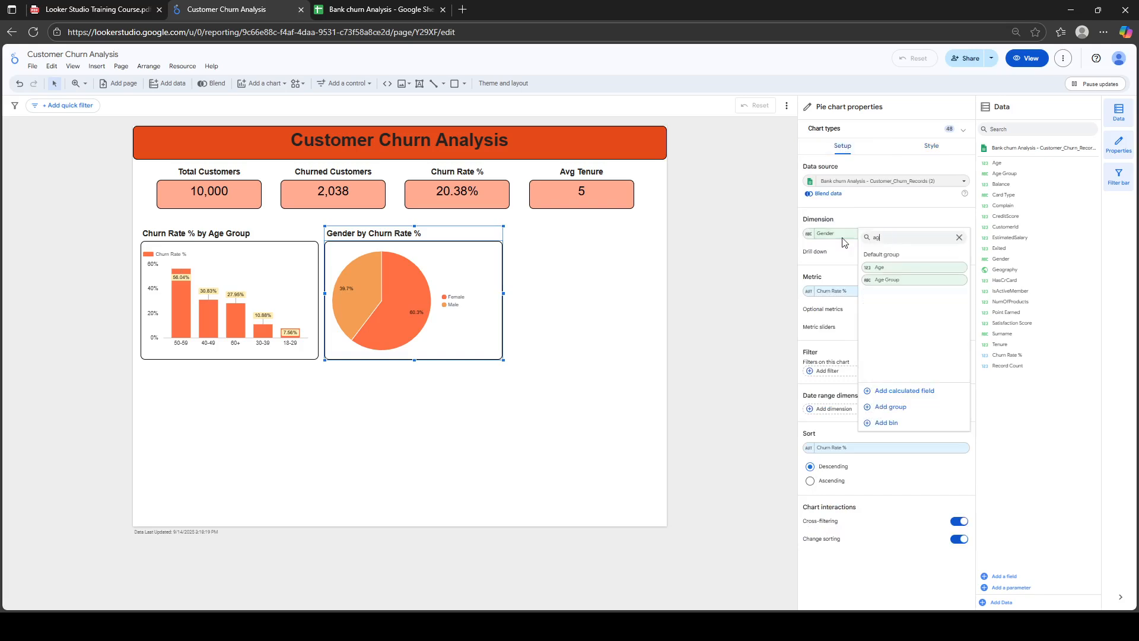
{"action": "left_click", "coordinate": [884, 281]}
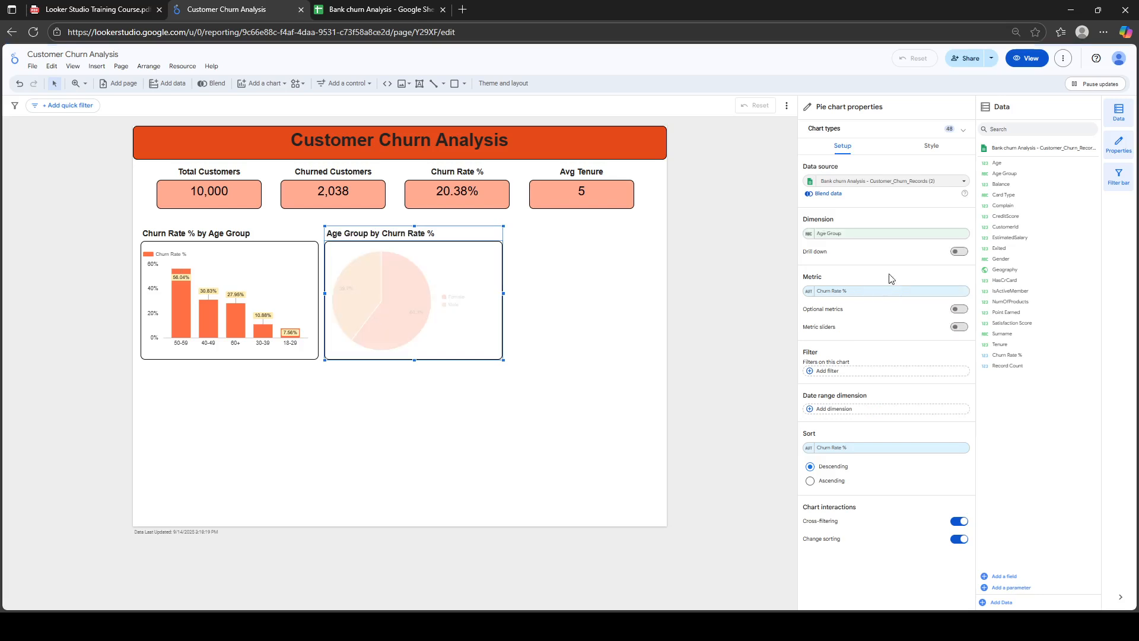
{"action": "left_click", "coordinate": [931, 146]}
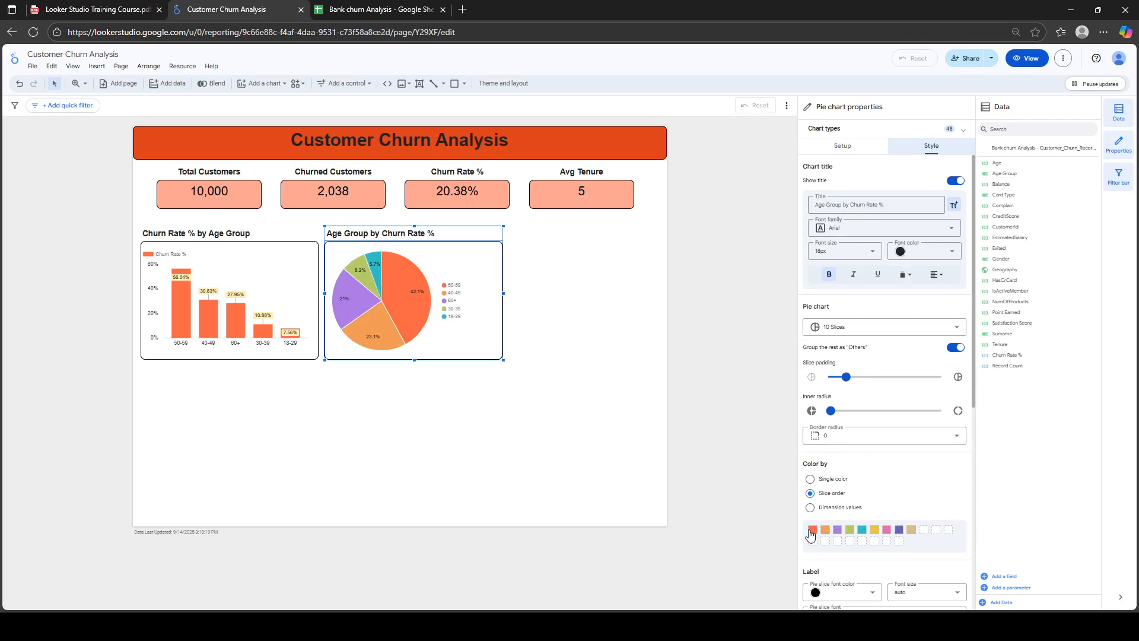
{"action": "left_click", "coordinate": [810, 508]}
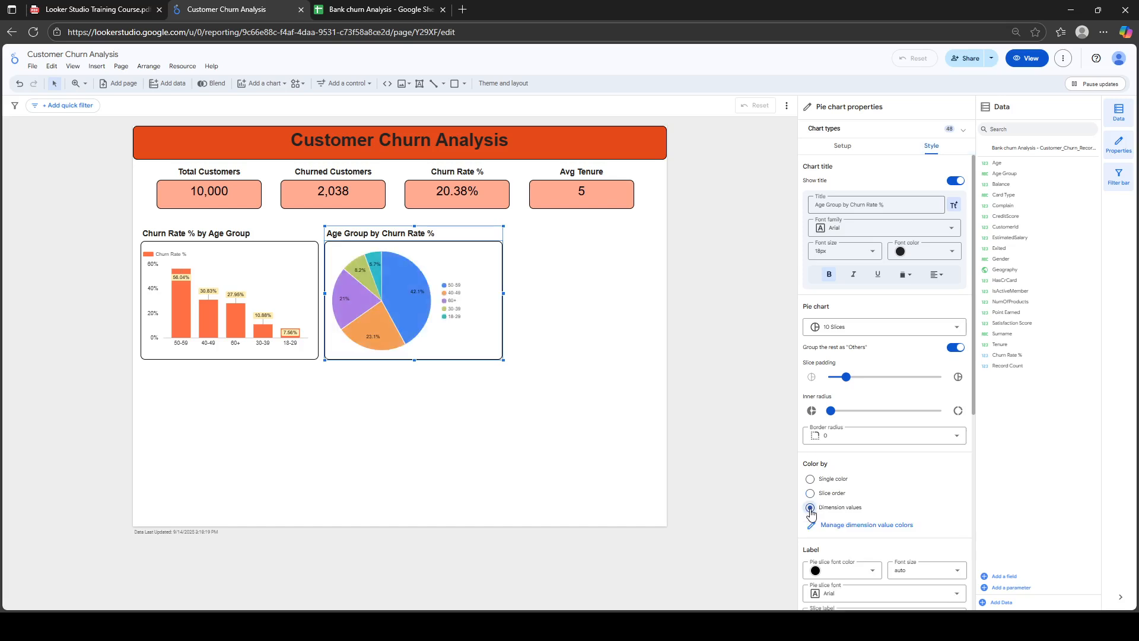
{"action": "left_click", "coordinate": [810, 479]}
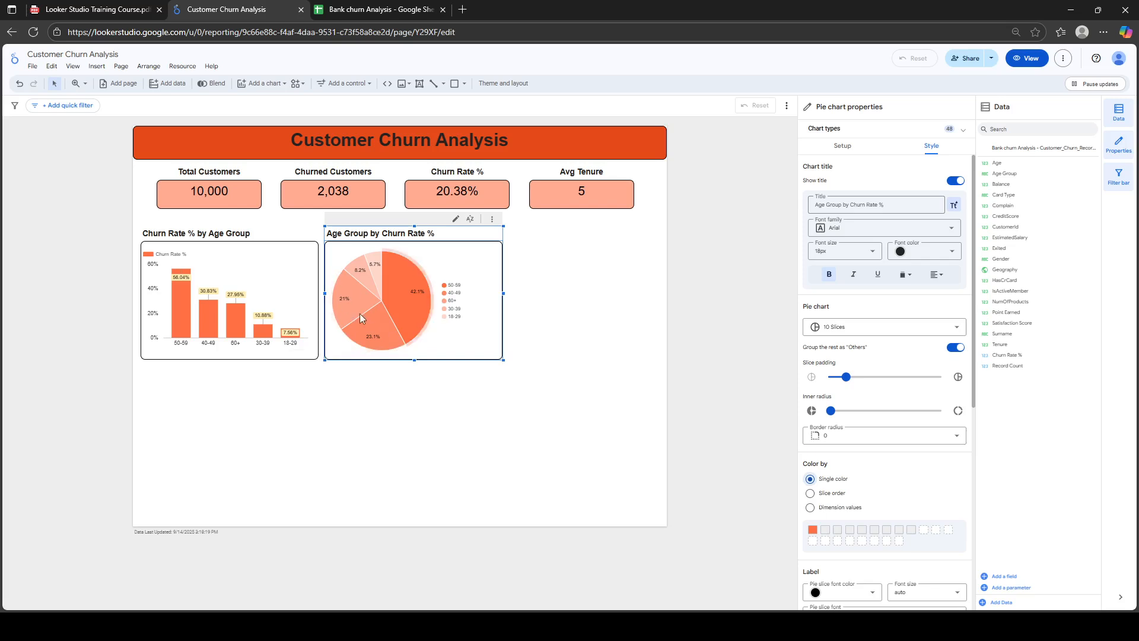
{"action": "left_click", "coordinate": [844, 147]}
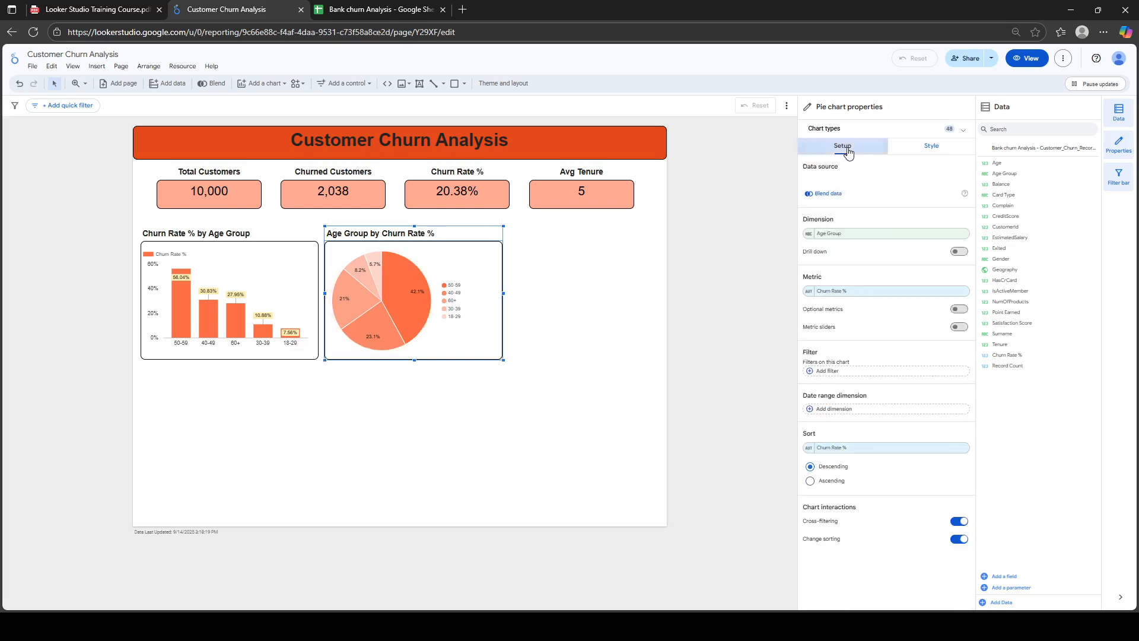
Set the pie chart's dimension back to Gender, showing Female 60.3% and Male 39.7%
{"action": "left_click", "coordinate": [854, 293]}
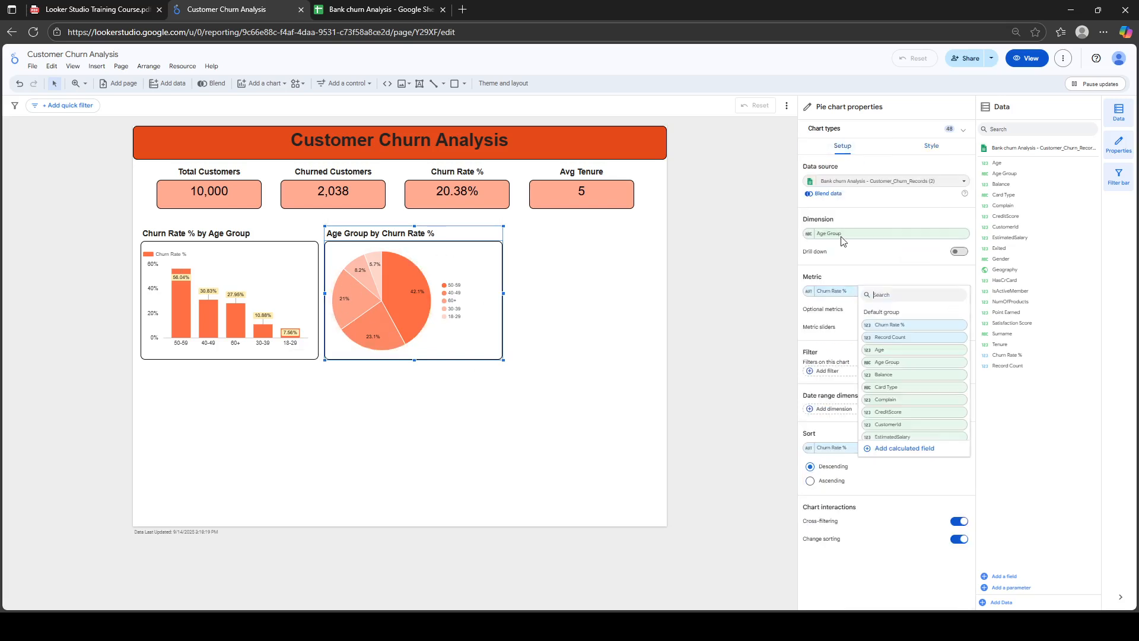
{"action": "left_click", "coordinate": [842, 237]}
{"action": "left_click", "coordinate": [842, 237]}
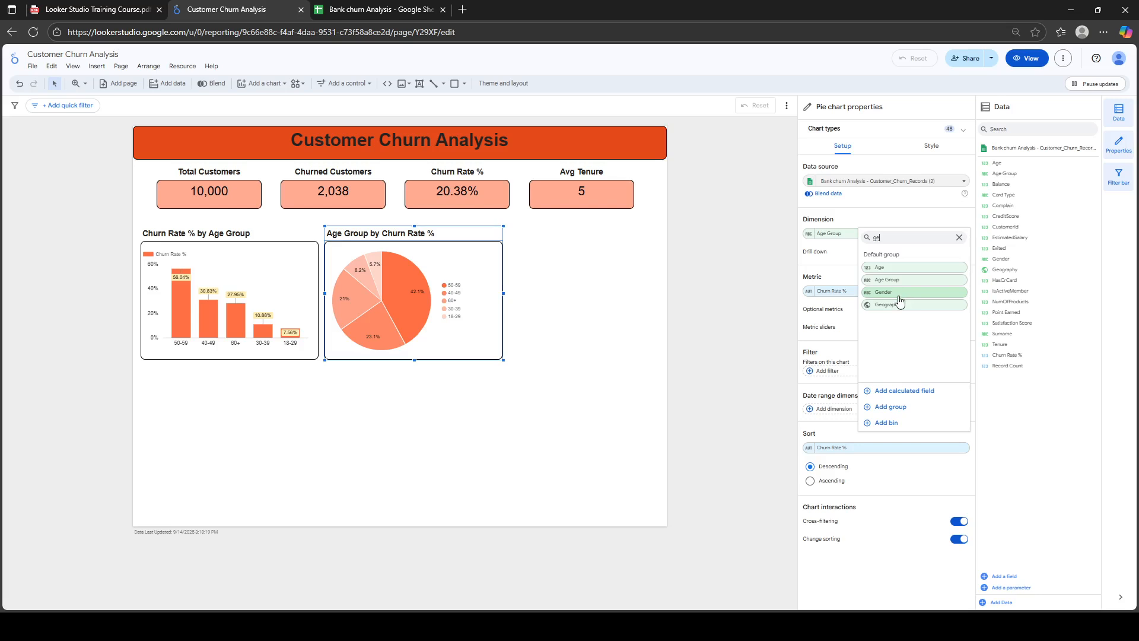
{"action": "left_click", "coordinate": [899, 293]}
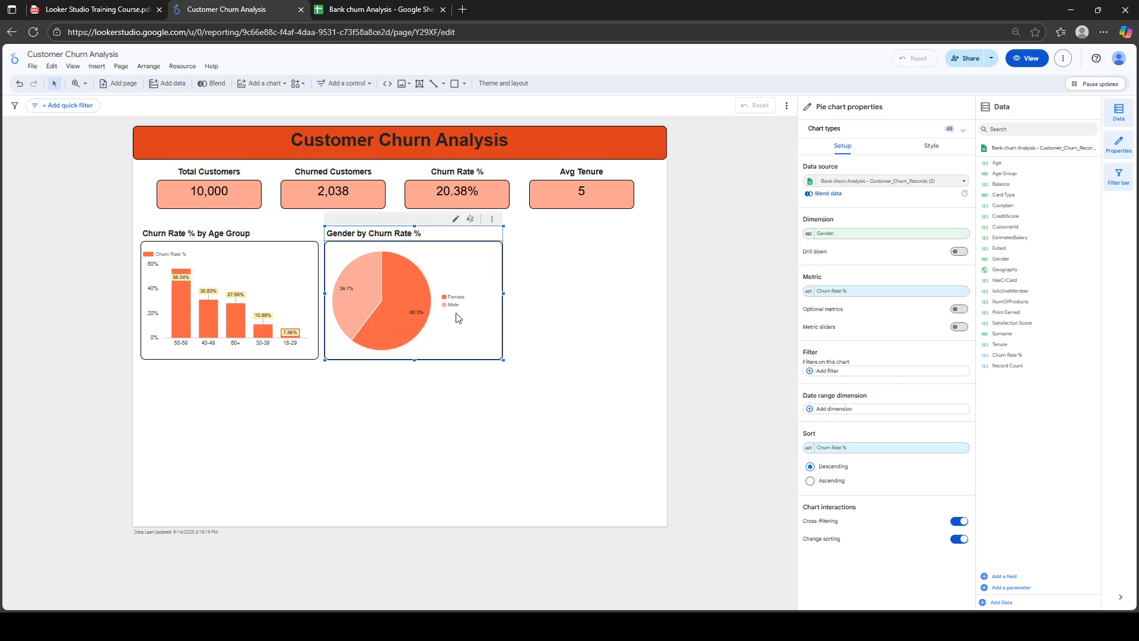
{"action": "mouse_move", "coordinate": [410, 304]}
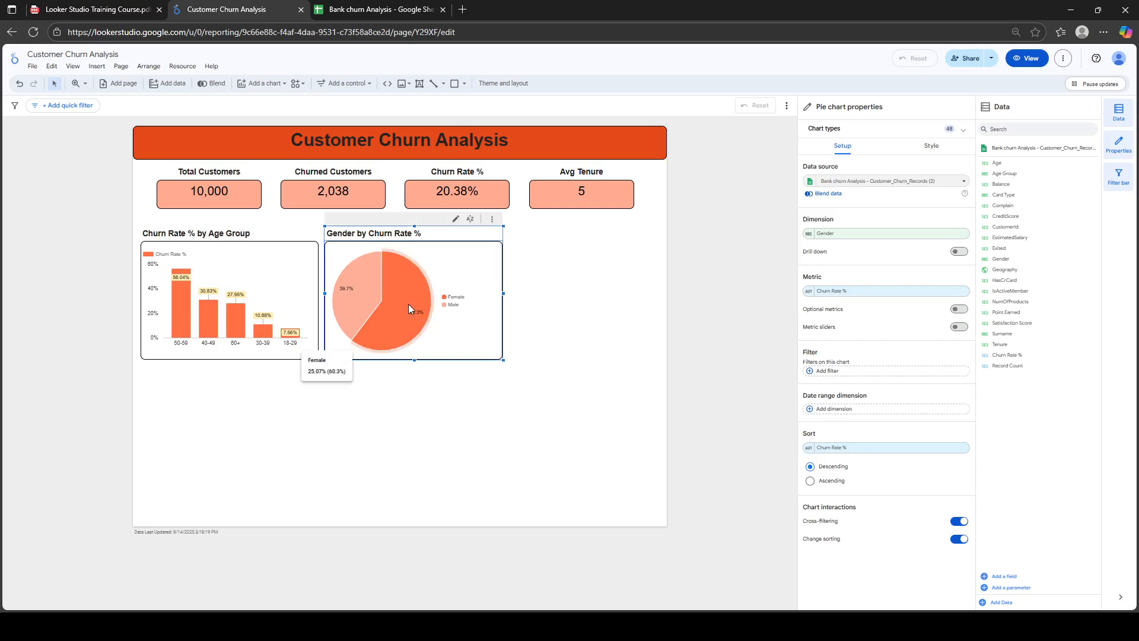
{"action": "mouse_move", "coordinate": [340, 289]}
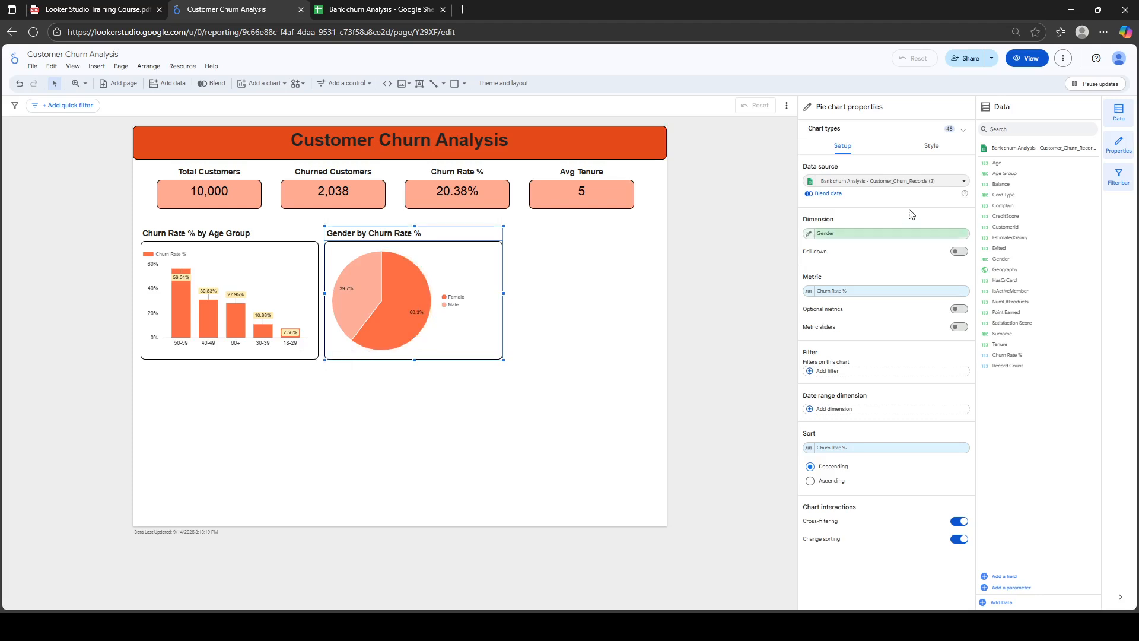
Set the Gender pie chart's slice labels to Value in its style options
{"action": "left_click", "coordinate": [930, 154]}
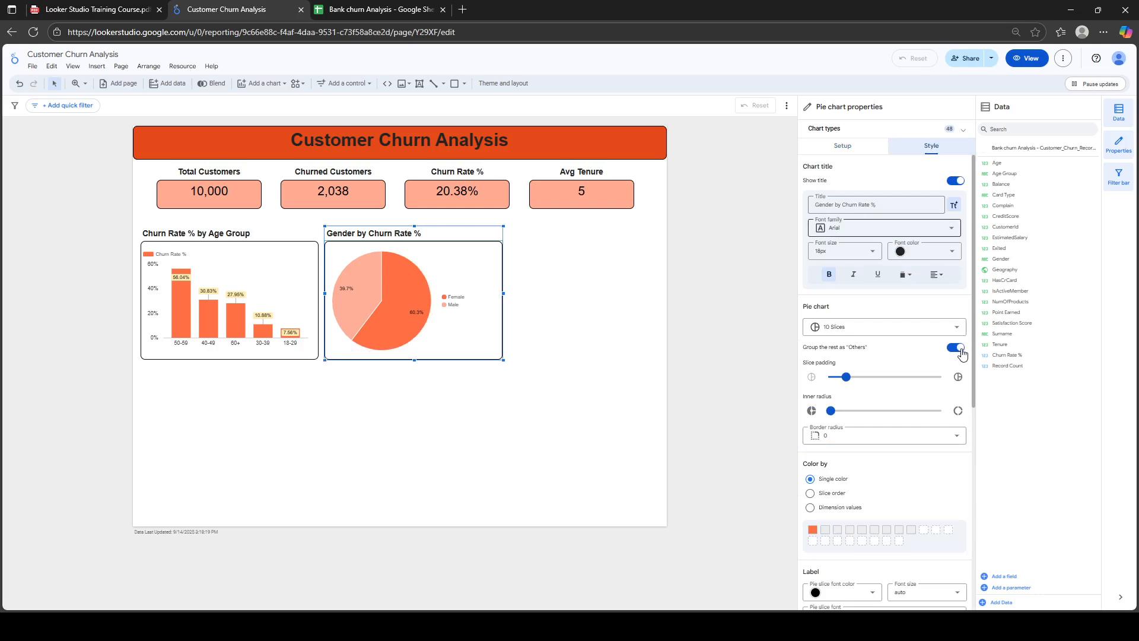
{"action": "left_click_drag", "start_coordinate": [974, 343], "coordinate": [979, 471]}
{"action": "left_click", "coordinate": [954, 406]}
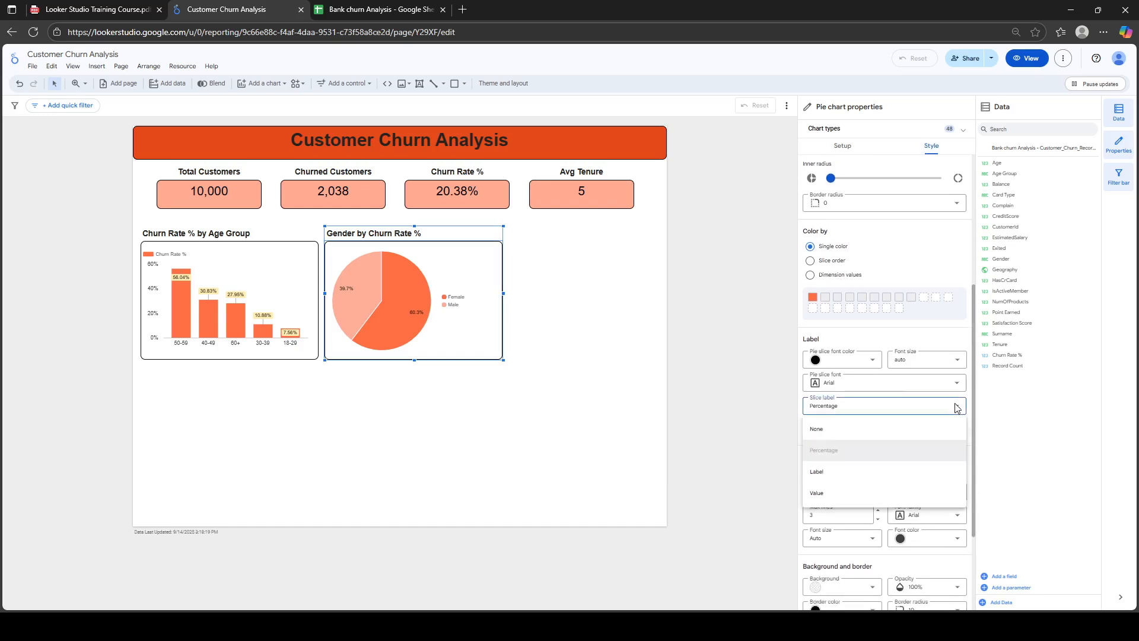
{"action": "left_click", "coordinate": [851, 497]}
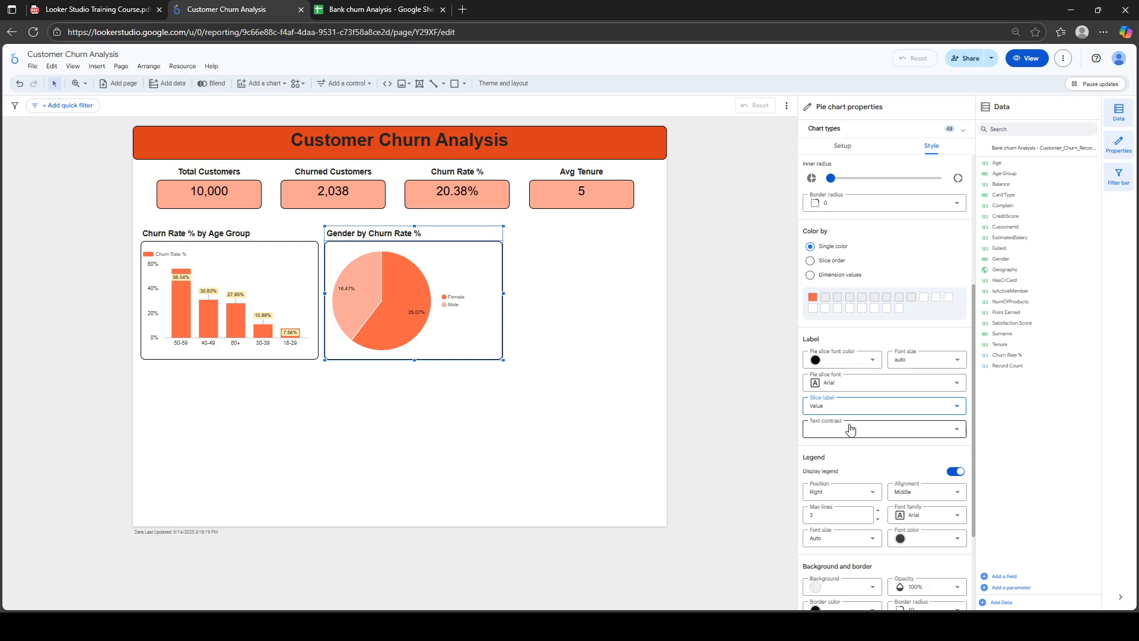
Compare the Label and None slice-label options, then settle on Value showing 25.07% and 16.47%
{"action": "mouse_move", "coordinate": [414, 299]}
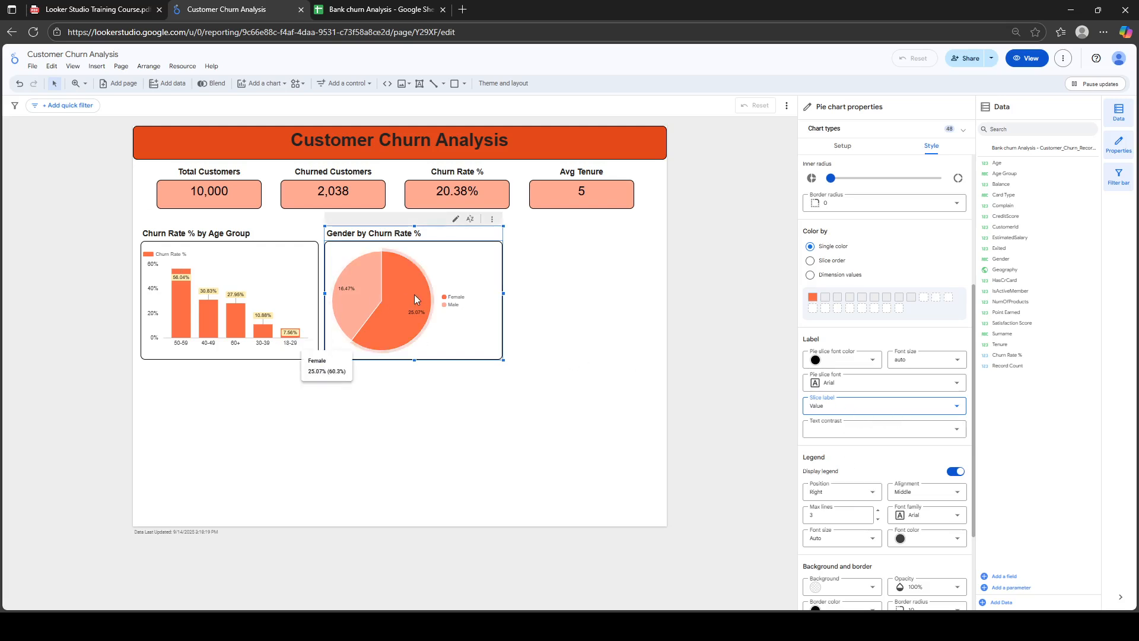
{"action": "left_click", "coordinate": [908, 408]}
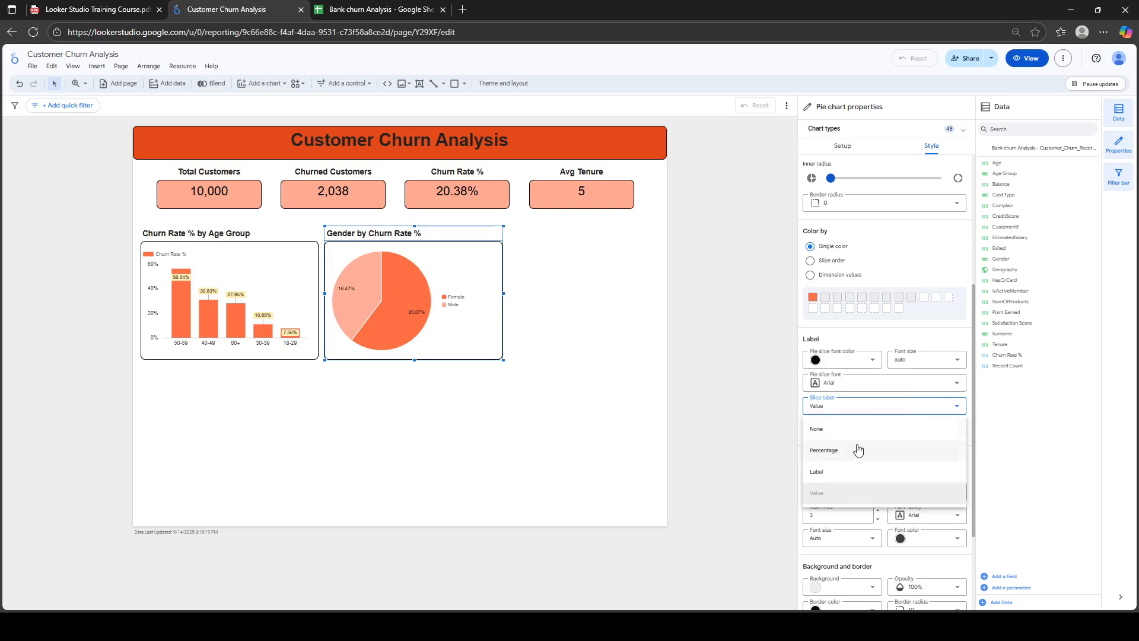
{"action": "left_click", "coordinate": [841, 472]}
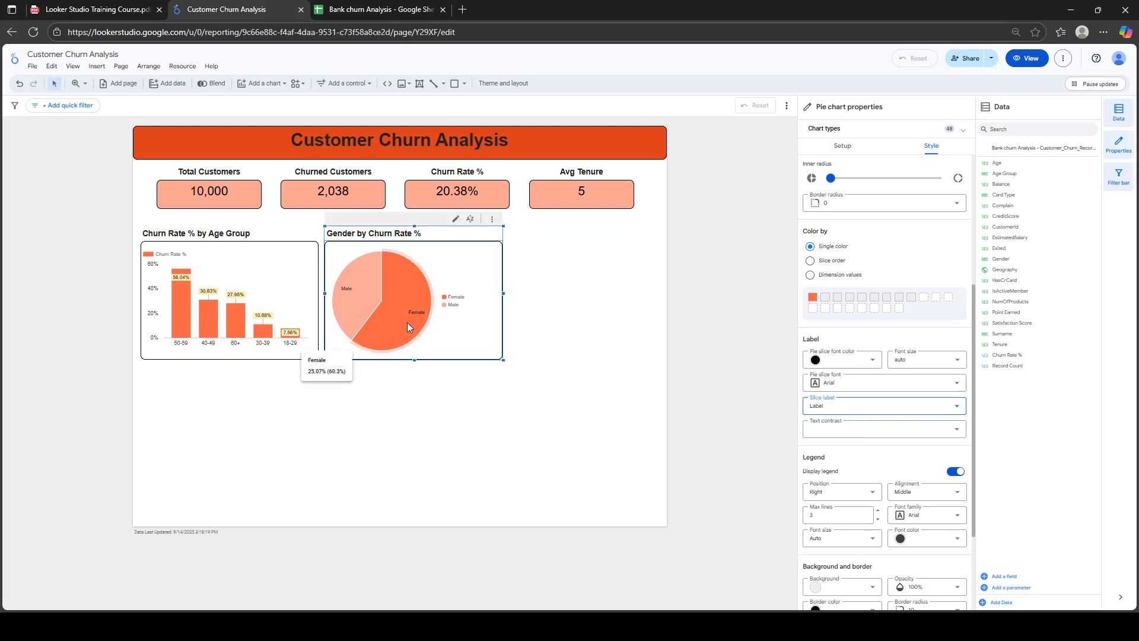
{"action": "left_click", "coordinate": [910, 407]}
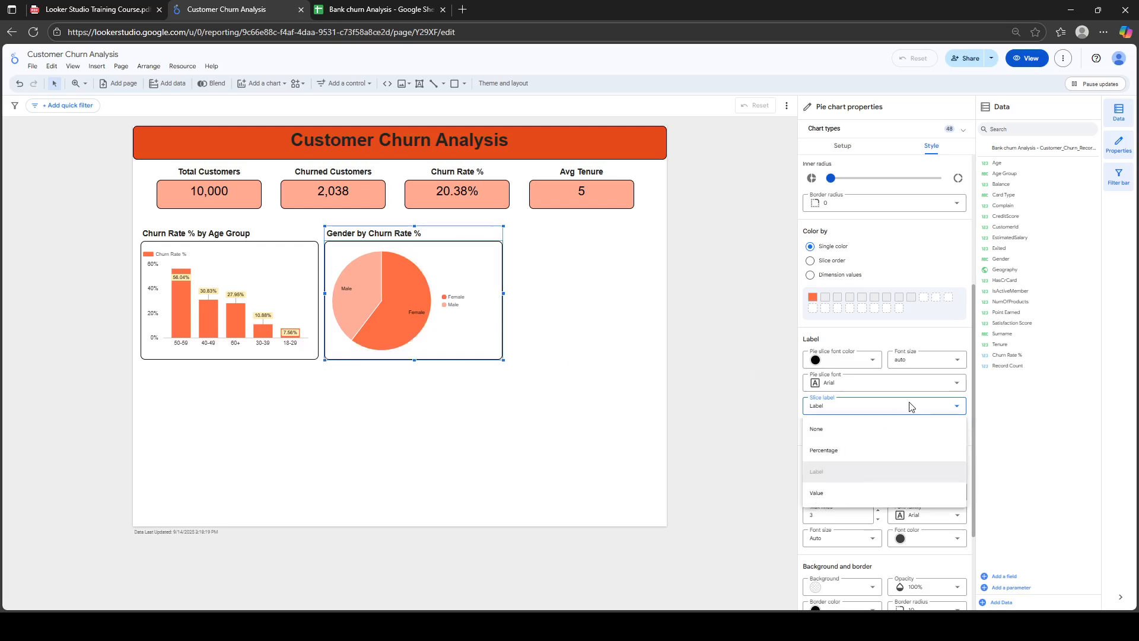
{"action": "left_click", "coordinate": [839, 439]}
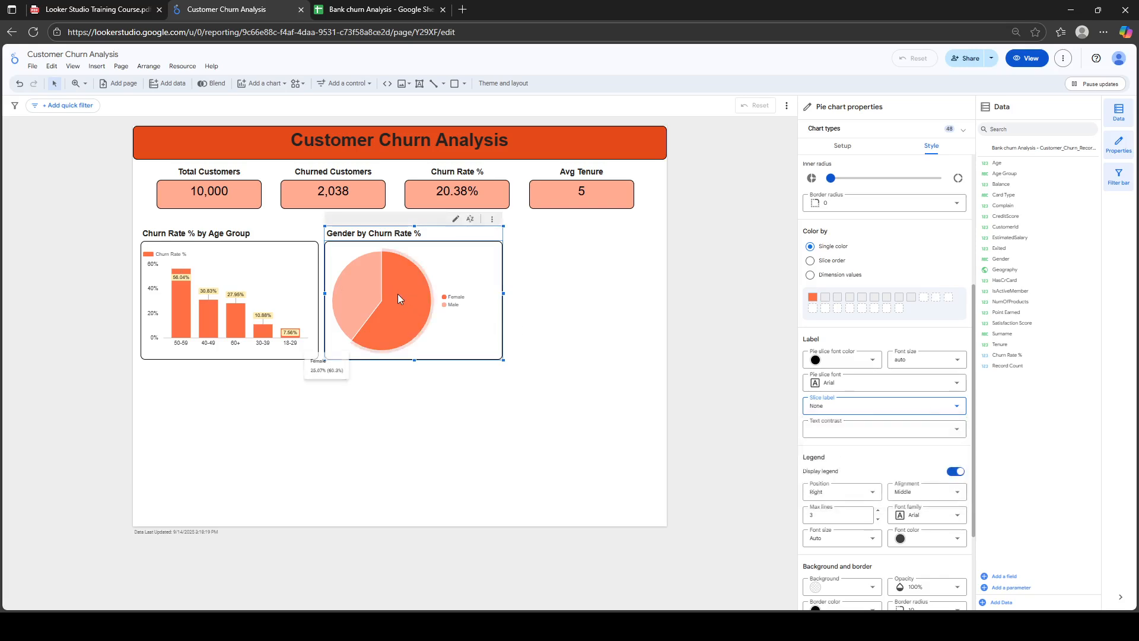
{"action": "left_click", "coordinate": [884, 411]}
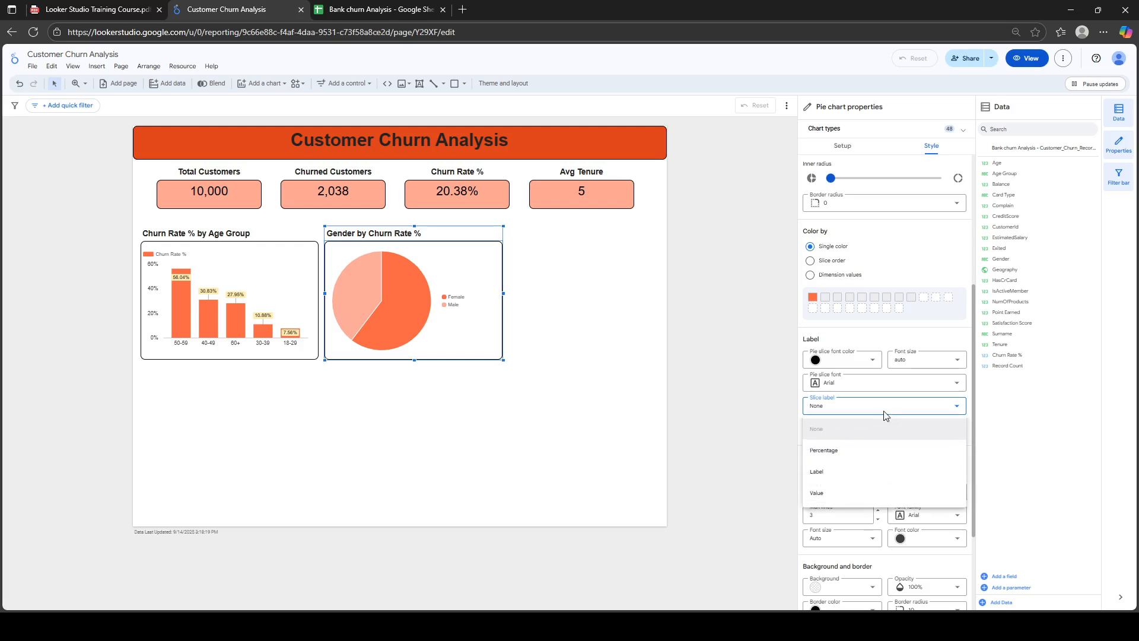
{"action": "left_click", "coordinate": [841, 480]}
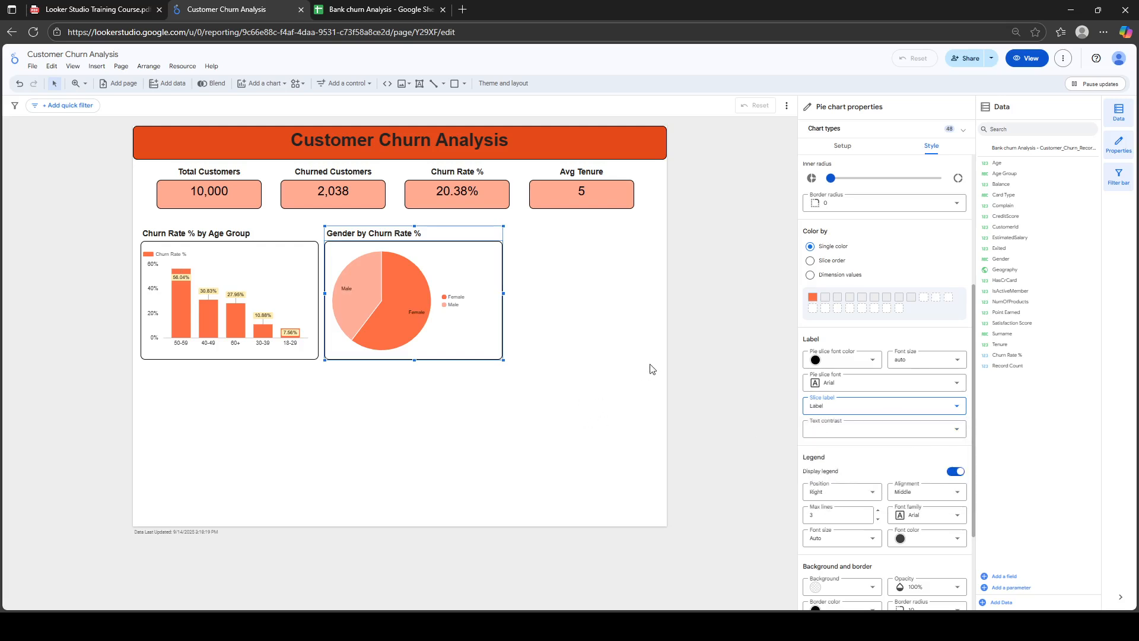
{"action": "left_click", "coordinate": [841, 145]}
{"action": "left_click", "coordinate": [936, 150]}
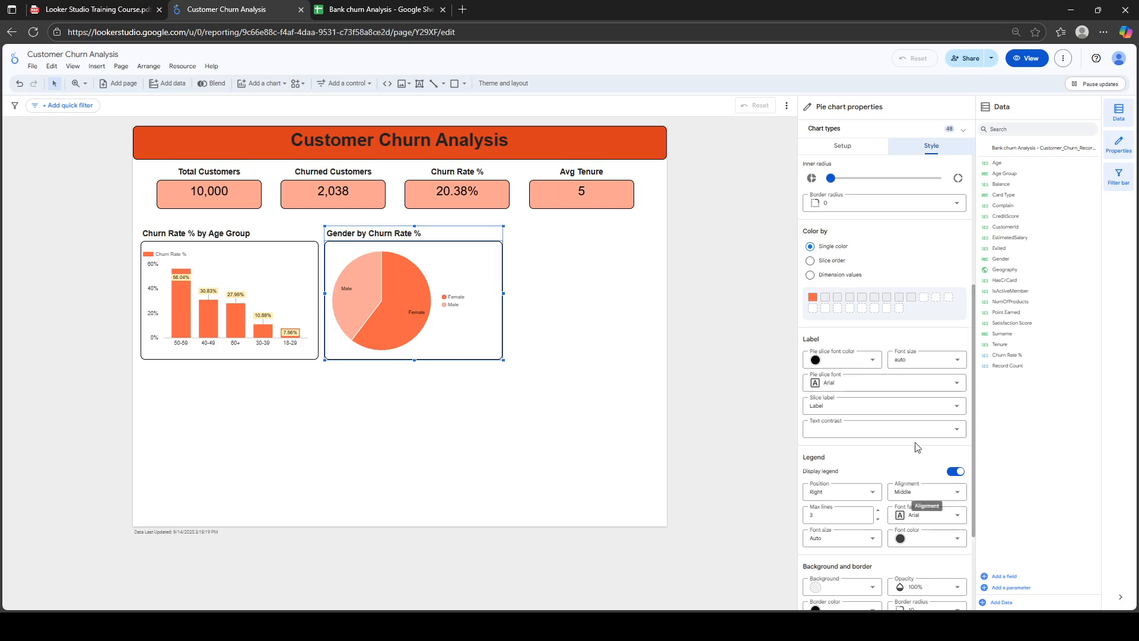
{"action": "left_click", "coordinate": [909, 406]}
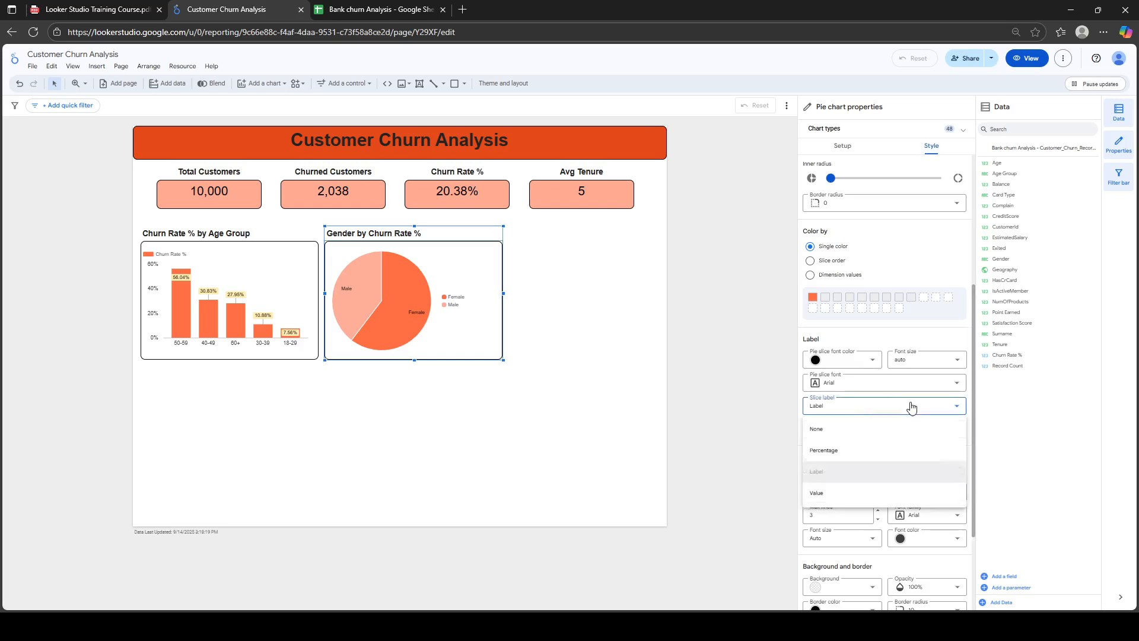
{"action": "left_click", "coordinate": [864, 497]}
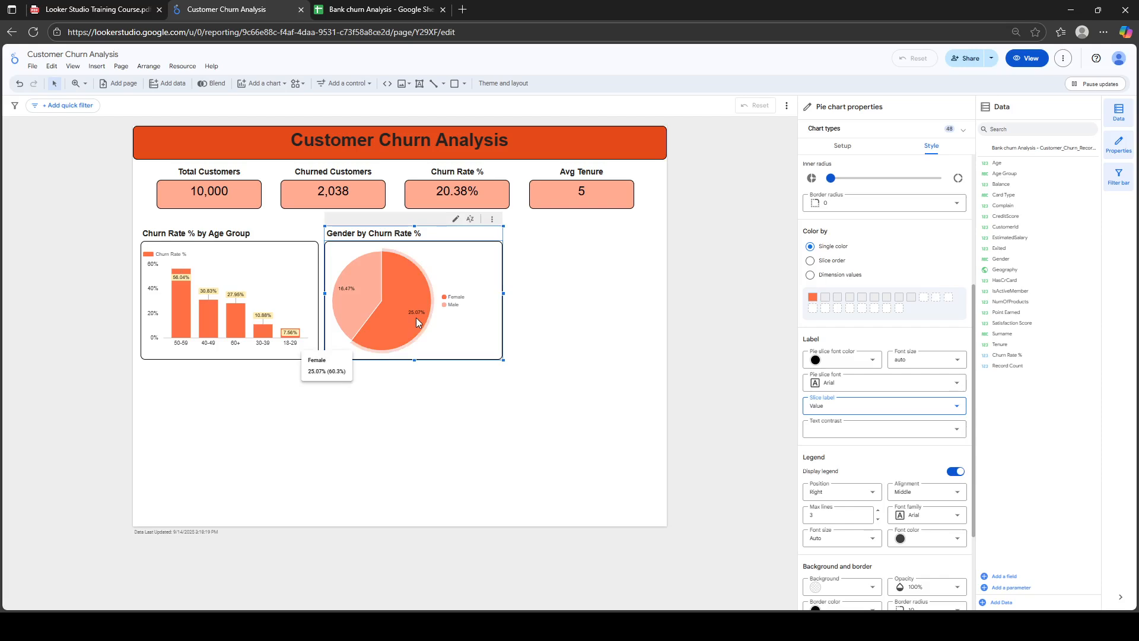
Duplicate the Gender pie chart, place the copy below the bar chart, and widen it rightward
{"action": "left_click", "coordinate": [854, 154]}
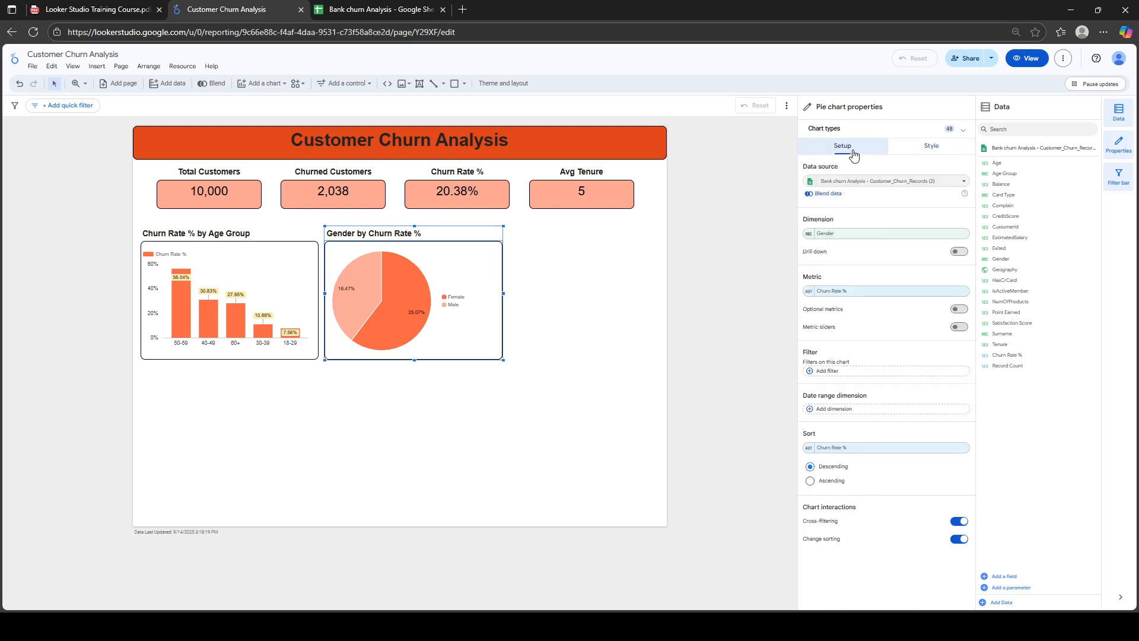
{"action": "left_click", "coordinate": [543, 362]}
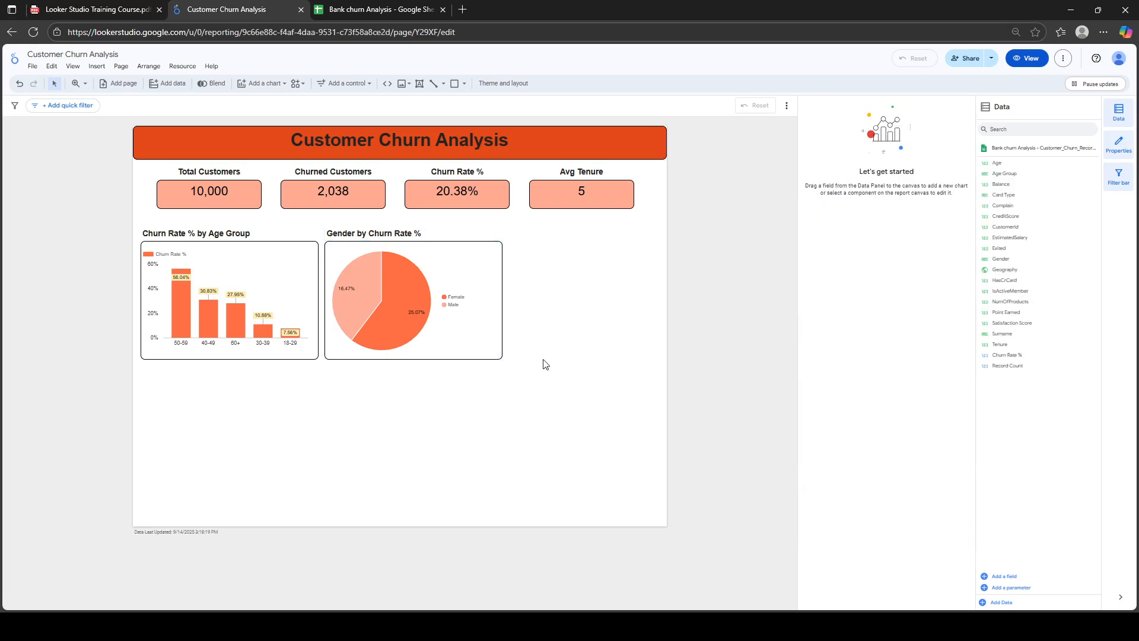
{"action": "left_click", "coordinate": [484, 340]}
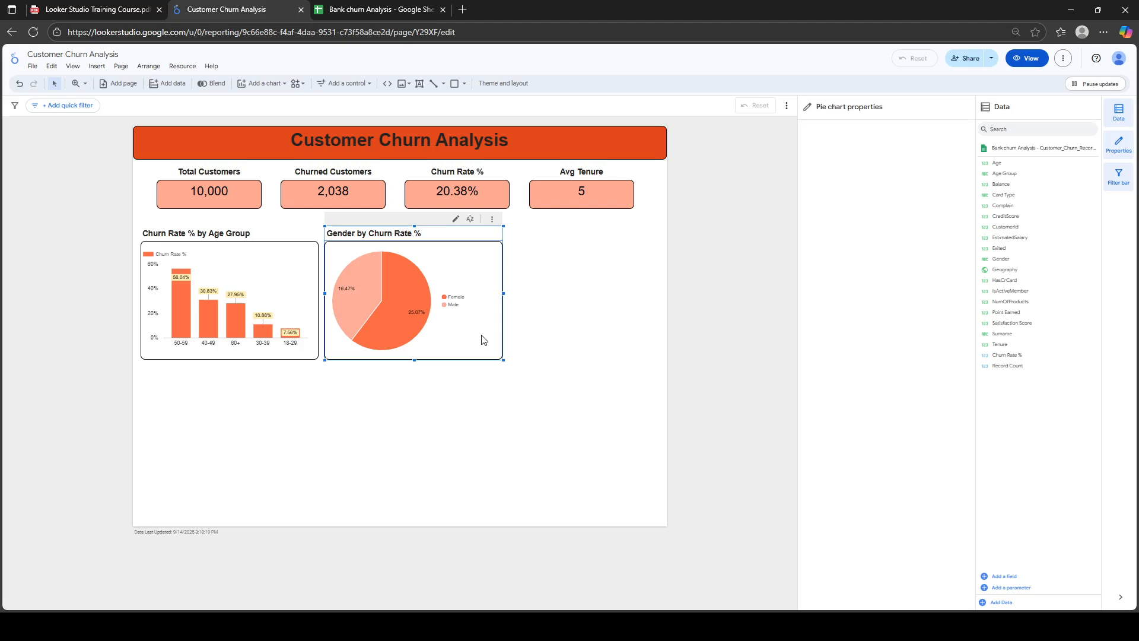
{"action": "key", "text": "ctrl+c"}
{"action": "key", "text": "ctrl+v"}
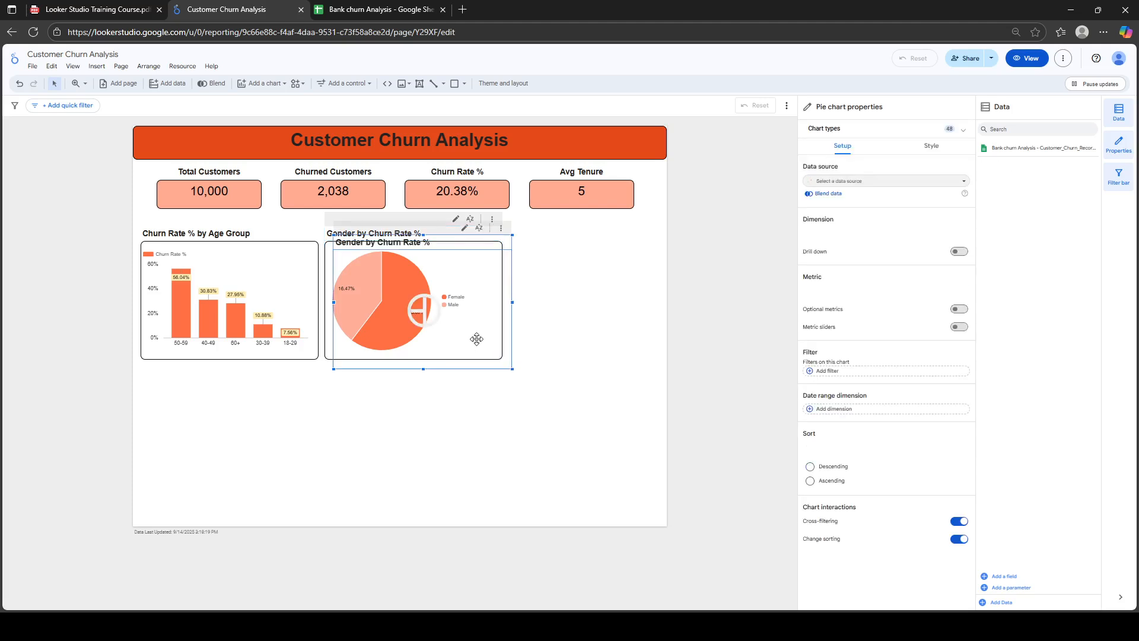
{"action": "left_click_drag", "start_coordinate": [476, 339], "coordinate": [284, 476]}
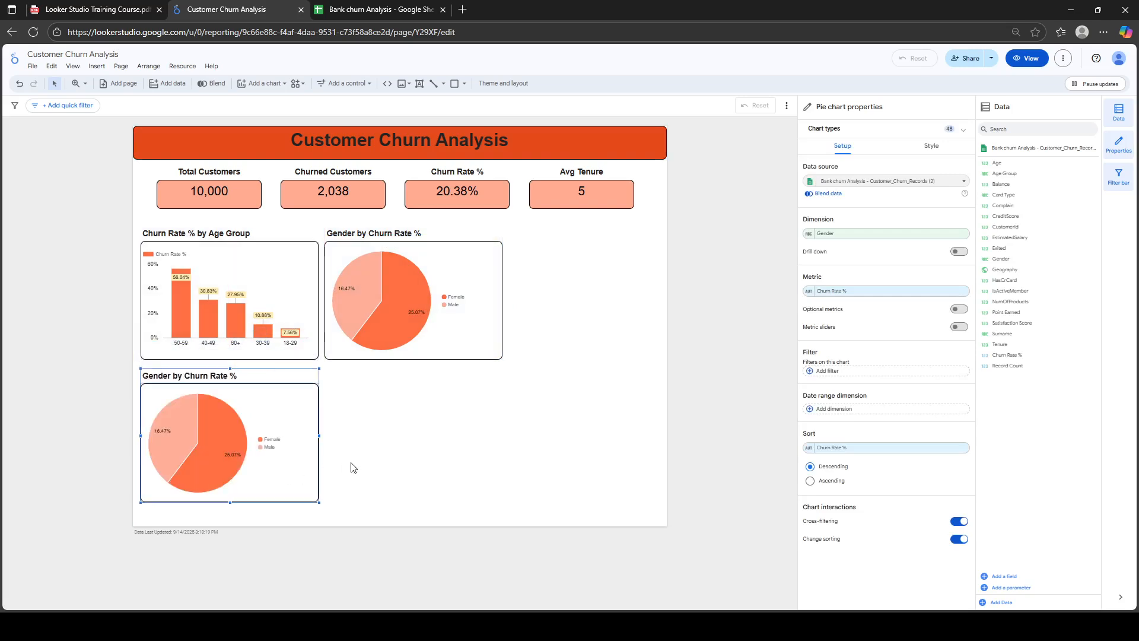
{"action": "left_click_drag", "start_coordinate": [317, 435], "coordinate": [505, 422]}
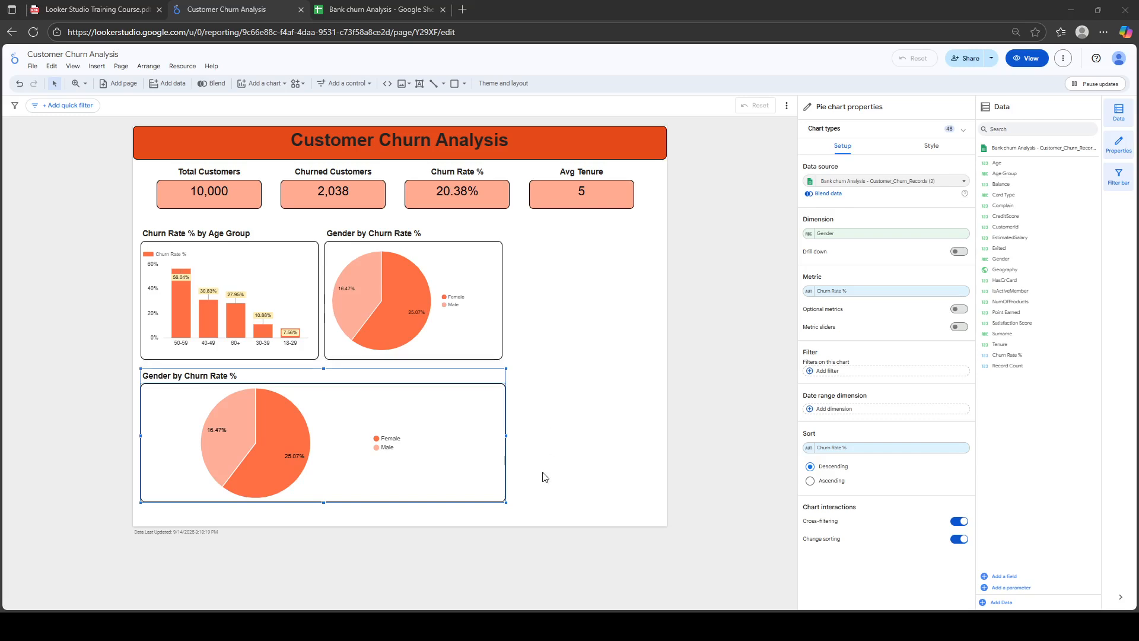
Change the lower pie chart copy's chart type to Geo chart
{"action": "left_click", "coordinate": [865, 134]}
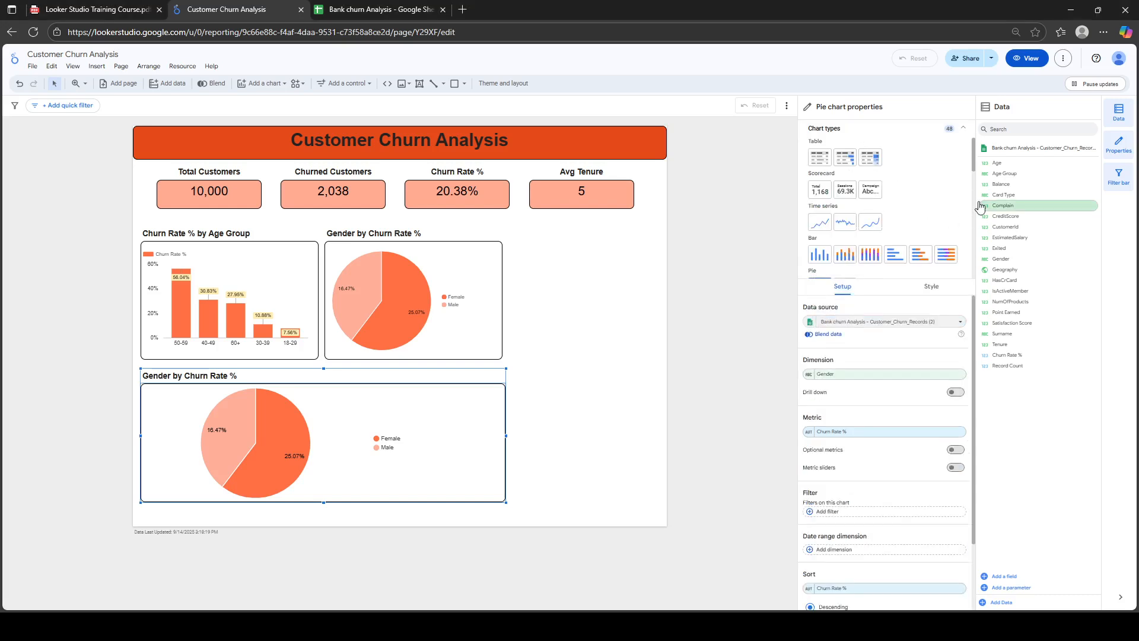
{"action": "scroll", "coordinate": [976, 198], "scroll_direction": "down", "scroll_amount": 3}
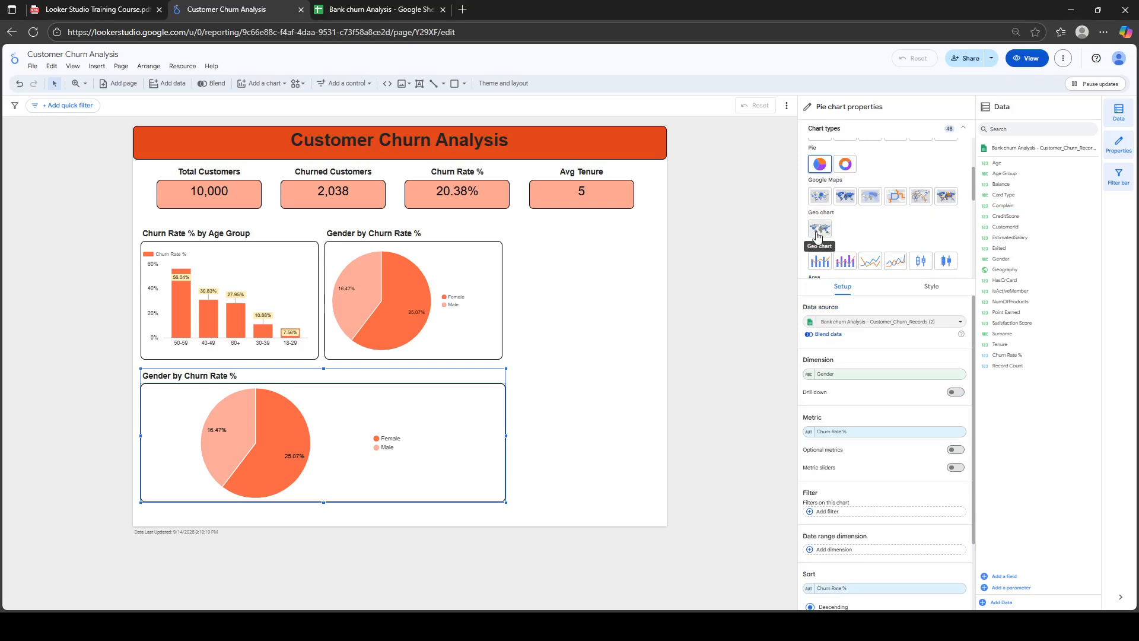
{"action": "left_click", "coordinate": [817, 231]}
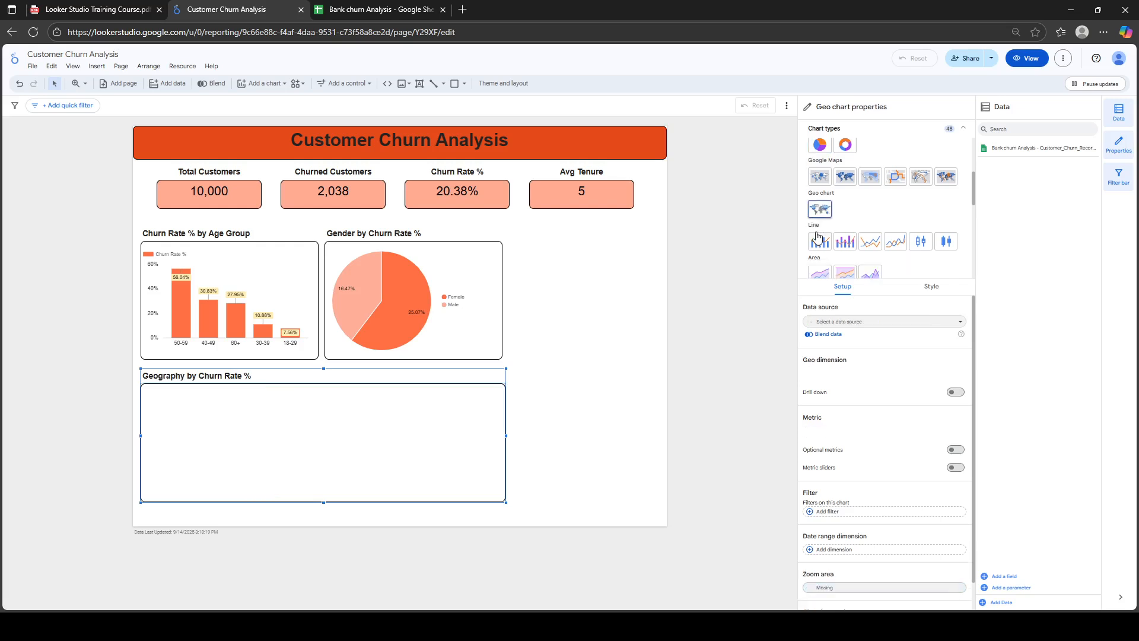
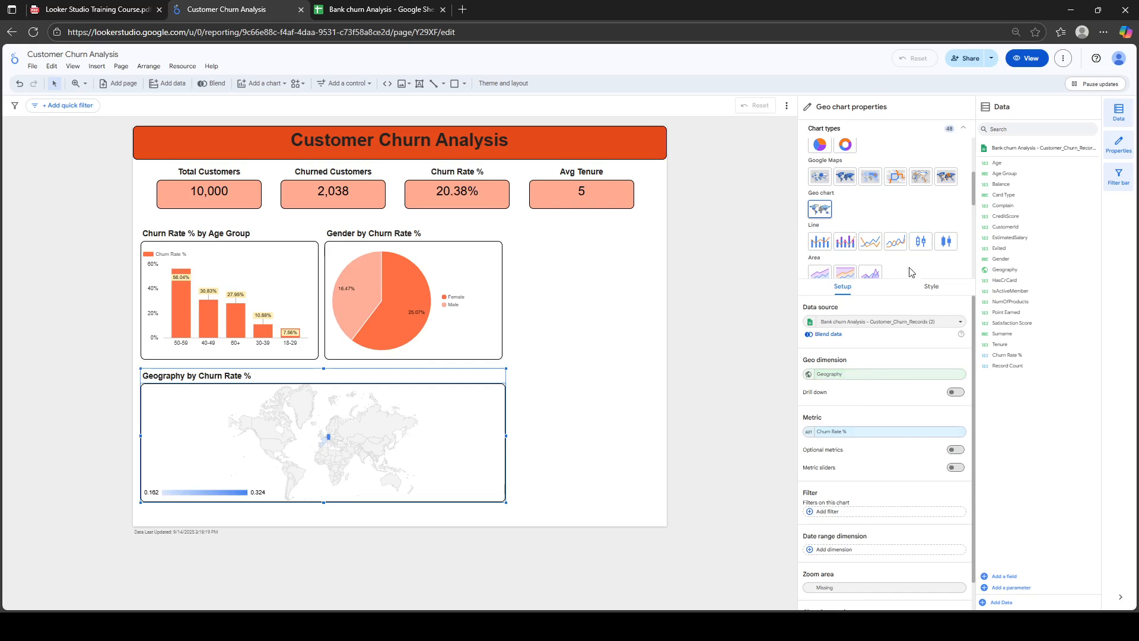
Collapse the geo chart's chart type gallery so its setup options are fully visible
{"action": "left_click", "coordinate": [964, 130]}
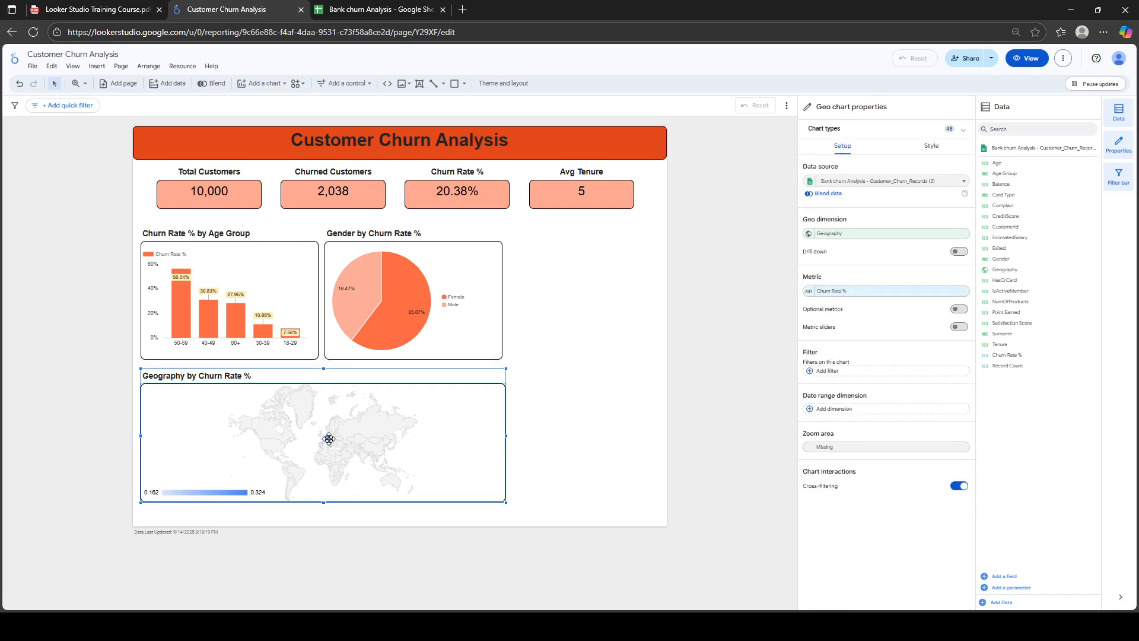
{"action": "mouse_move", "coordinate": [329, 437]}
{"action": "left_click", "coordinate": [358, 8]}
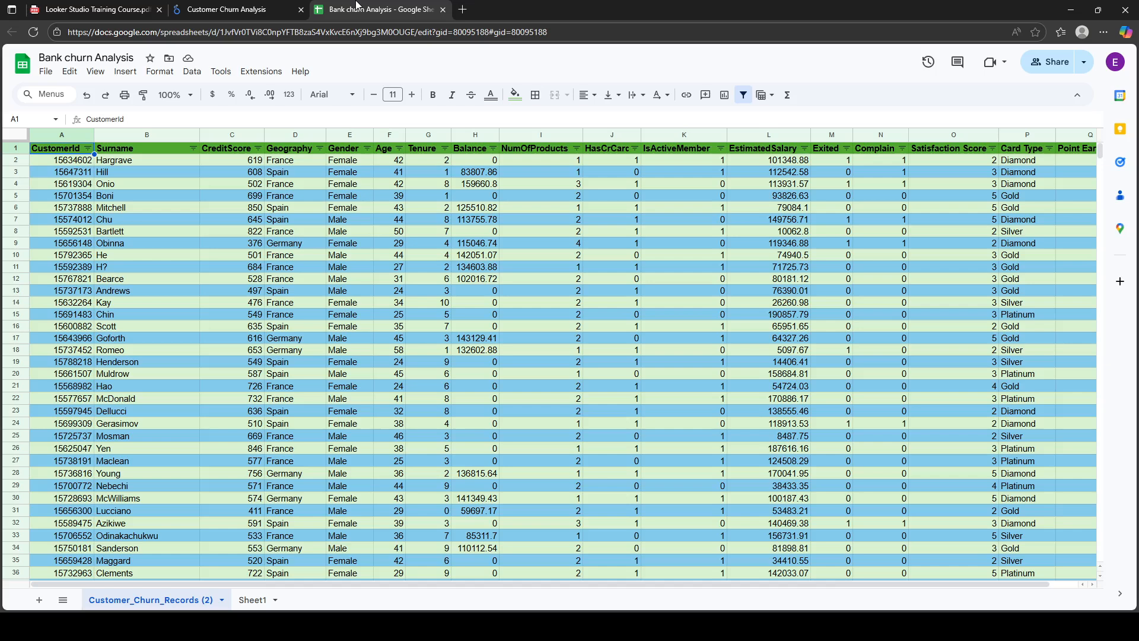
{"action": "left_click", "coordinate": [316, 160]}
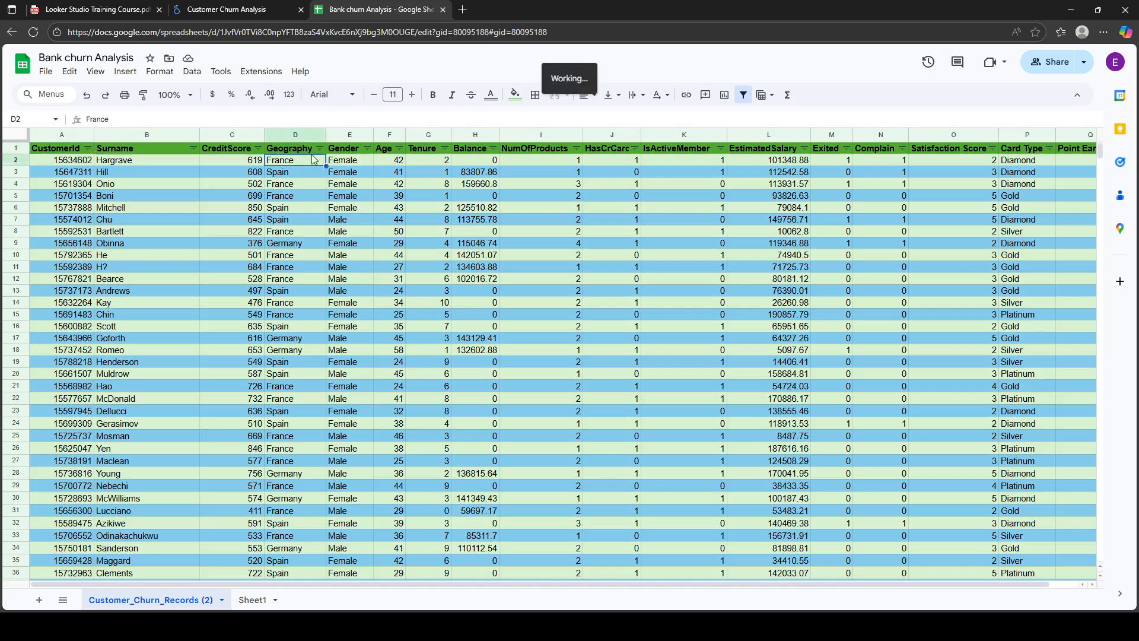
{"action": "left_click", "coordinate": [320, 148]}
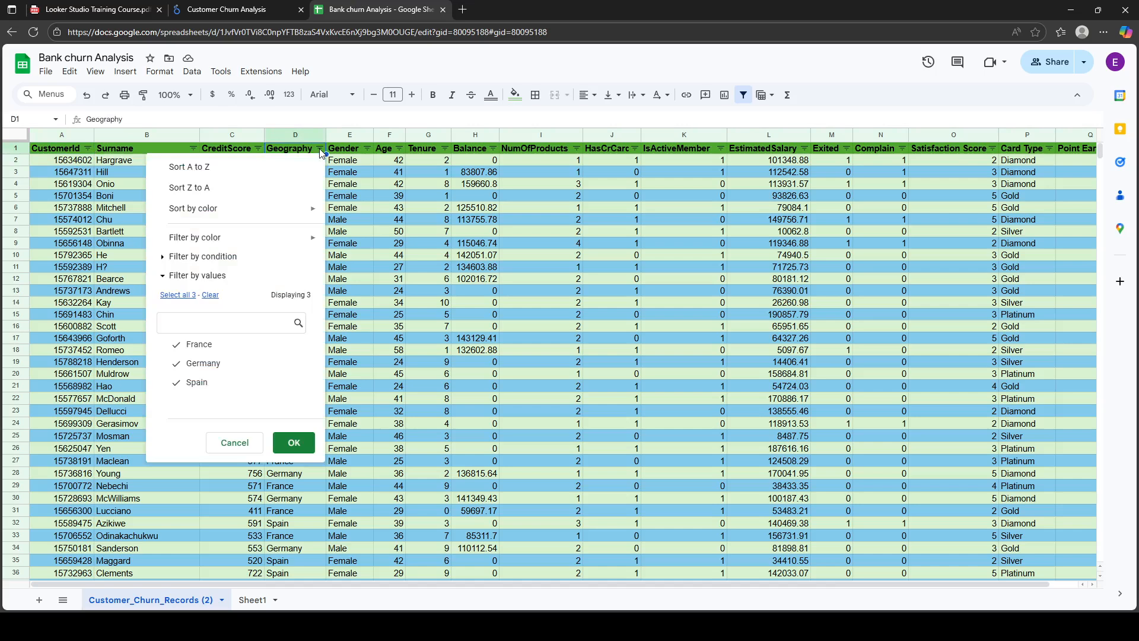
{"action": "left_click", "coordinate": [247, 7]}
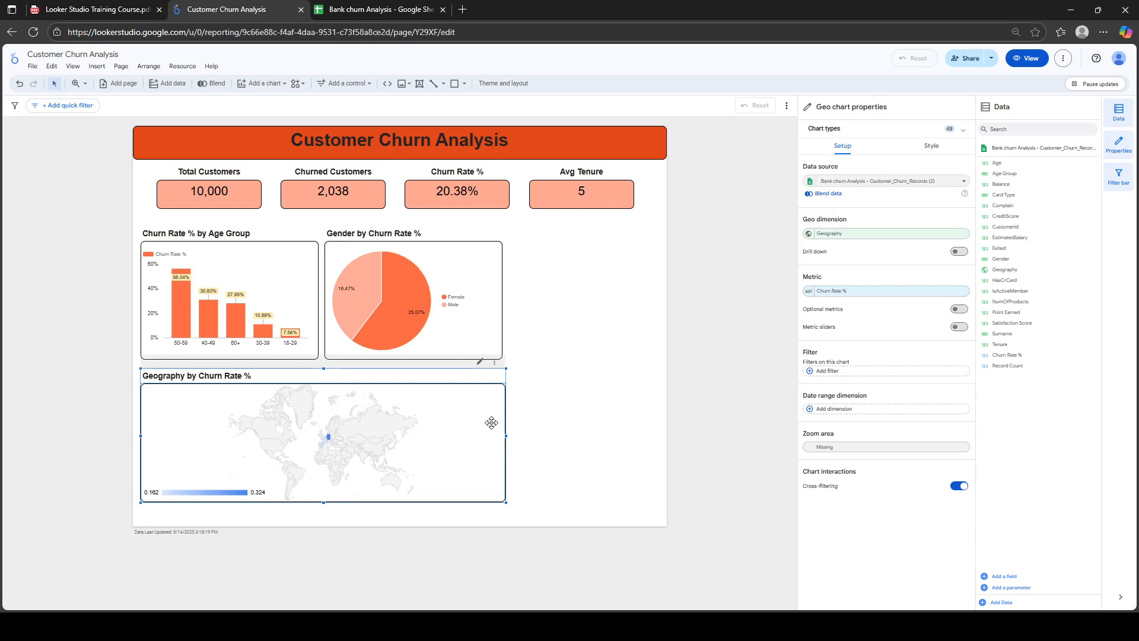
Set the geo map's Zoom area to Europe, showing Germany at 32.44% and Spain at 16.67%
{"action": "left_click", "coordinate": [847, 451]}
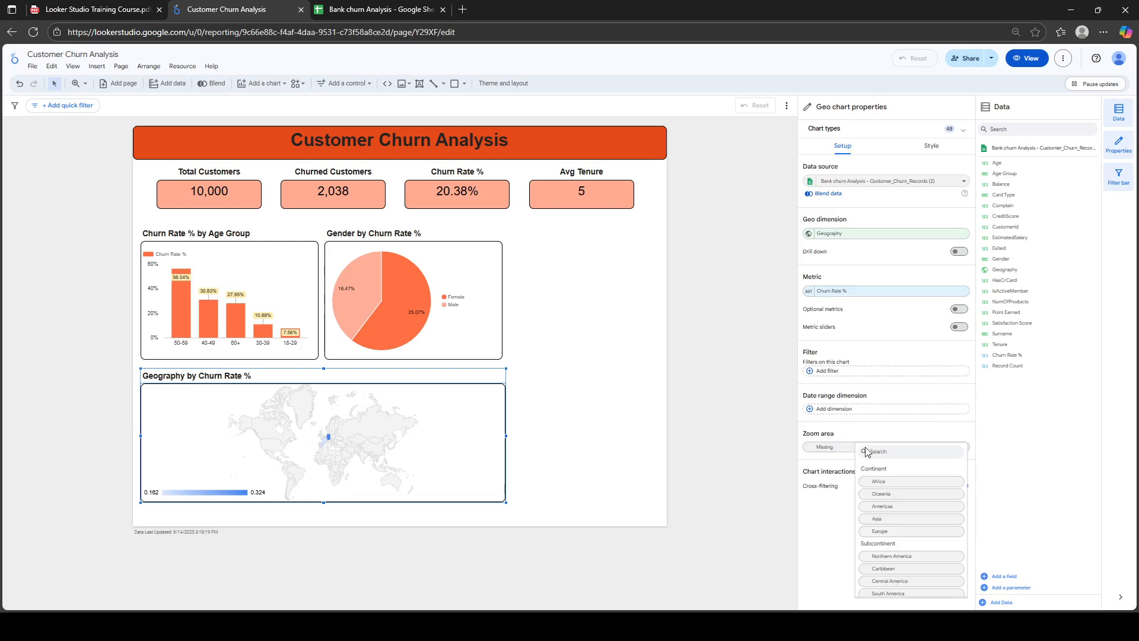
{"action": "left_click", "coordinate": [888, 531]}
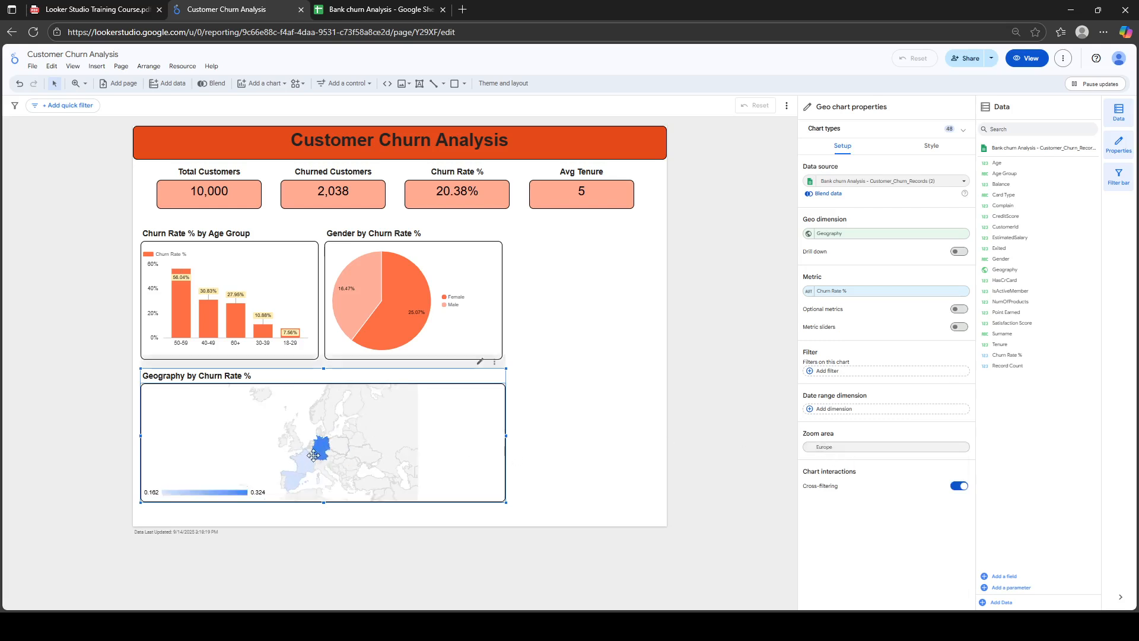
{"action": "mouse_move", "coordinate": [321, 447]}
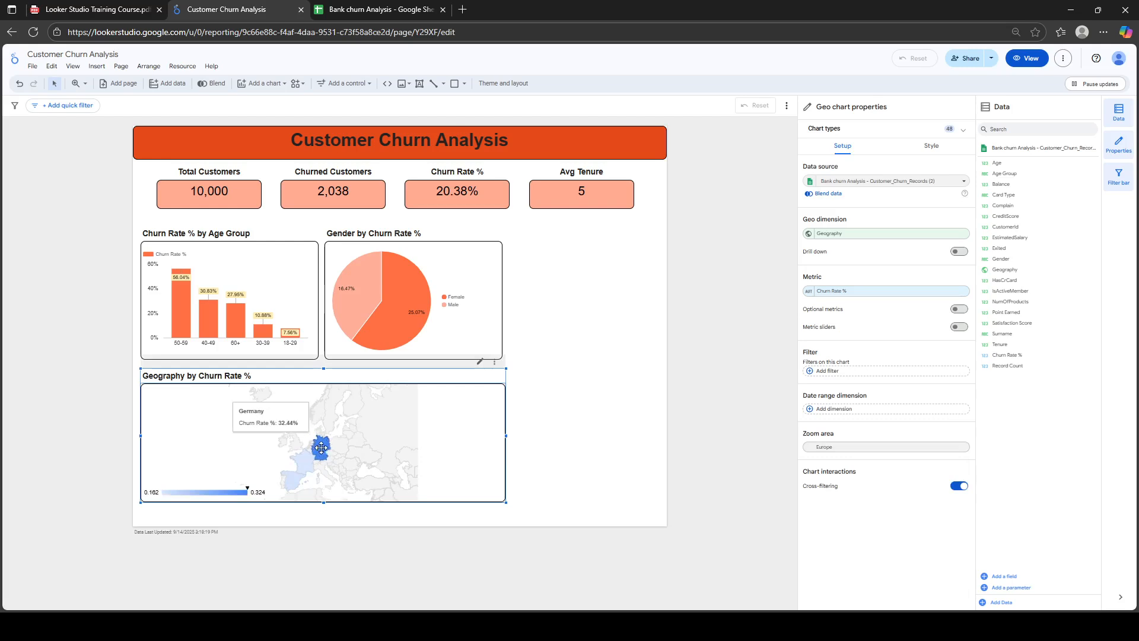
{"action": "mouse_move", "coordinate": [290, 478]}
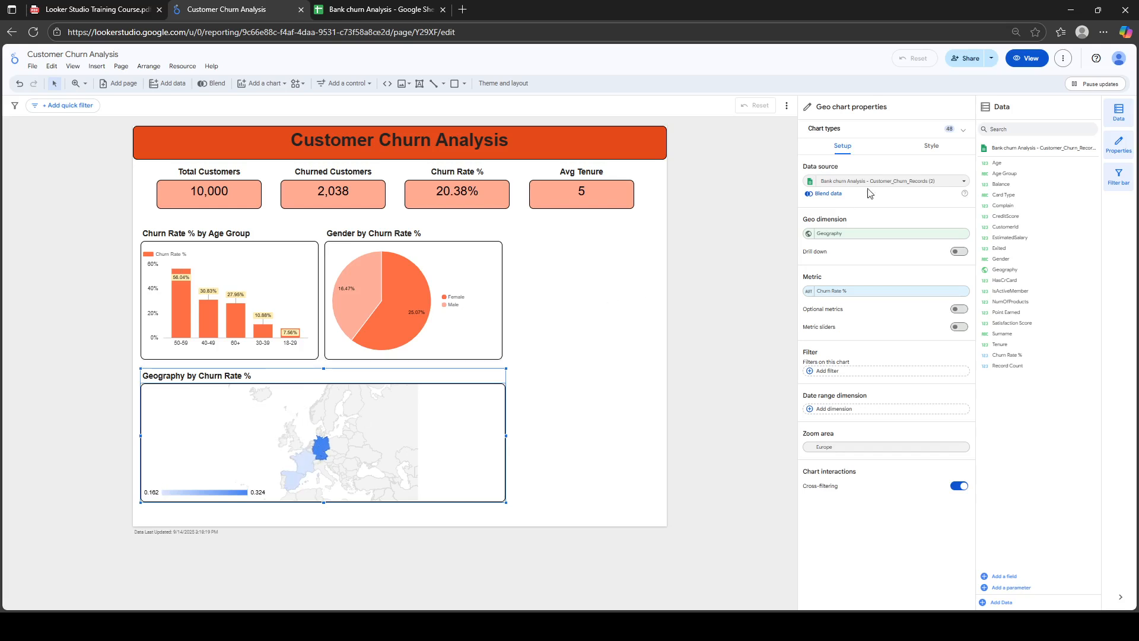
Set the geo map's Max color value to orange-red in the Style settings
{"action": "left_click", "coordinate": [931, 148]}
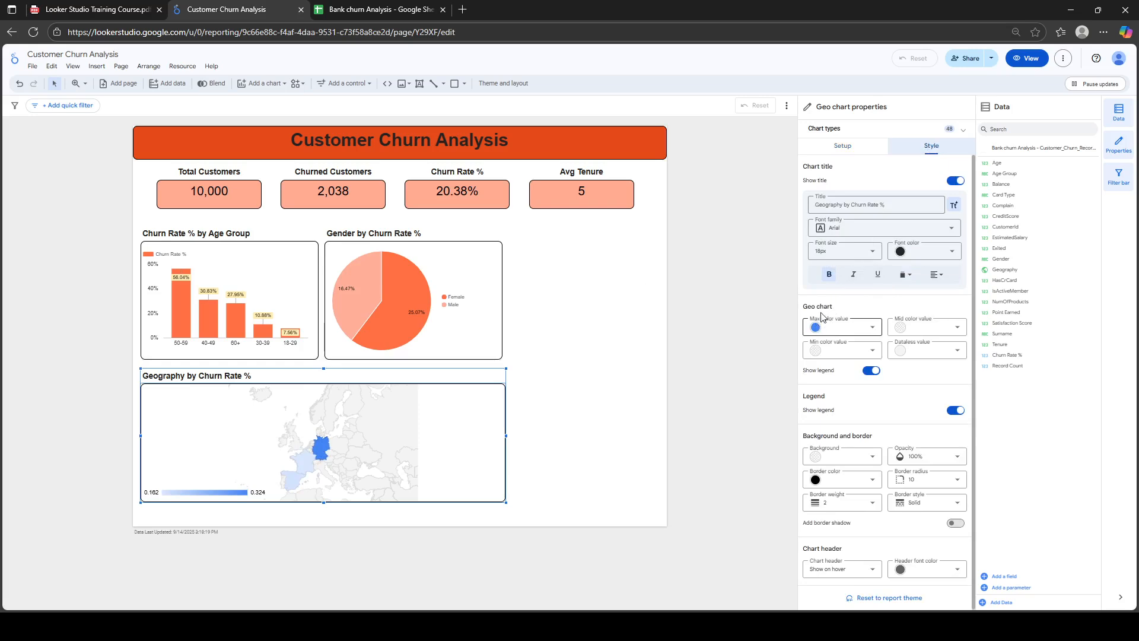
{"action": "left_click", "coordinate": [871, 330]}
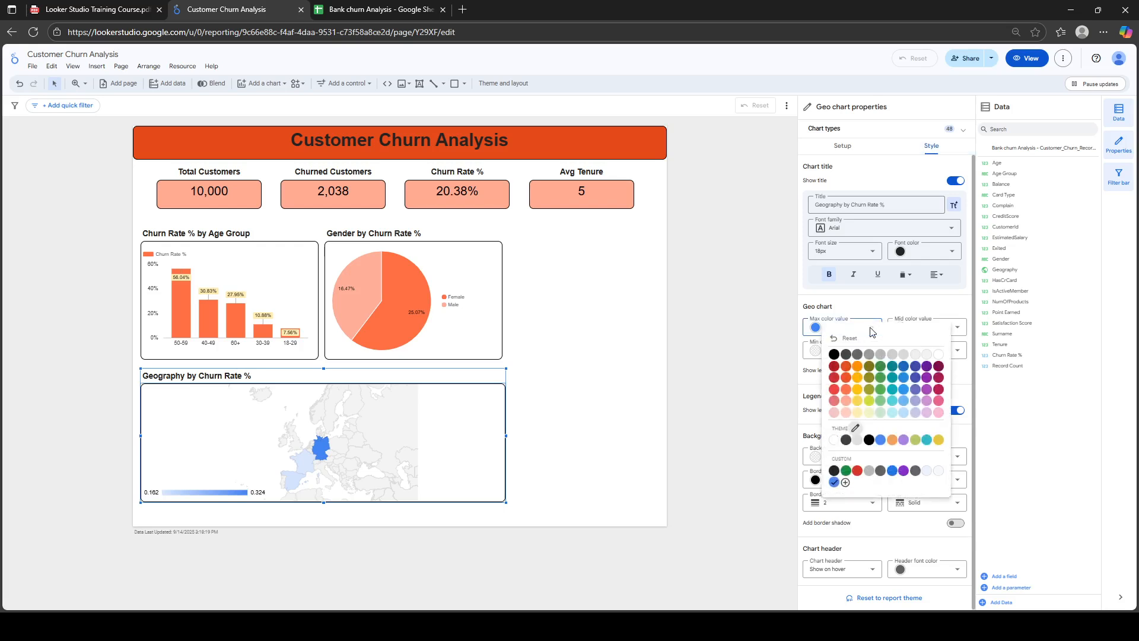
{"action": "left_click", "coordinate": [846, 377]}
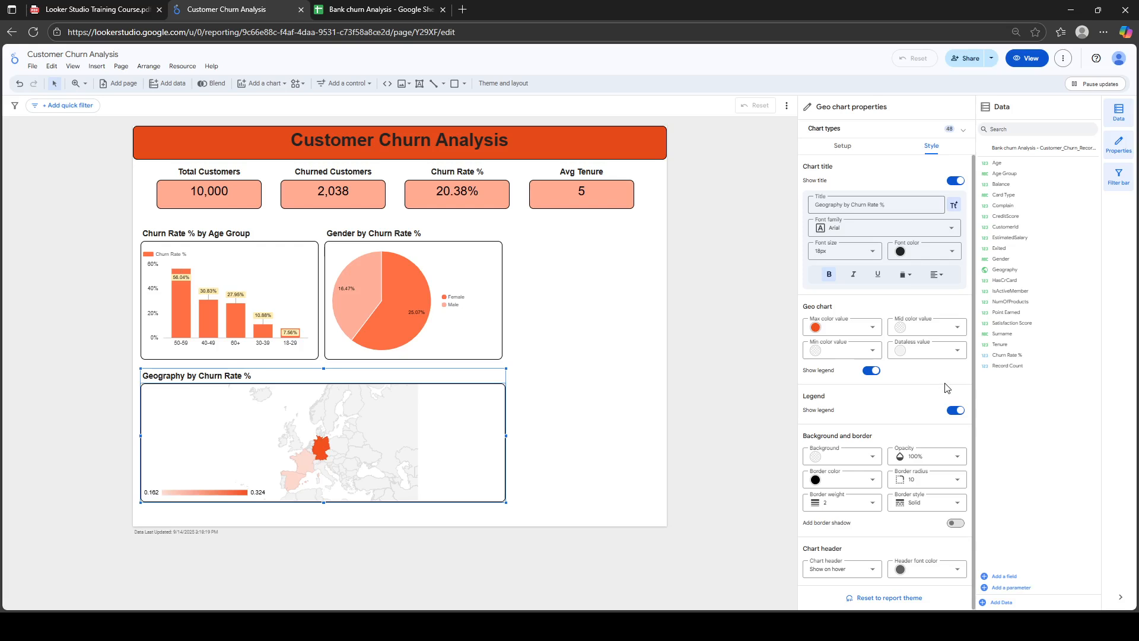
Narrow the geo map, then narrow the age-group bar and gender pie charts together
{"action": "left_click_drag", "start_coordinate": [974, 299], "coordinate": [965, 428]}
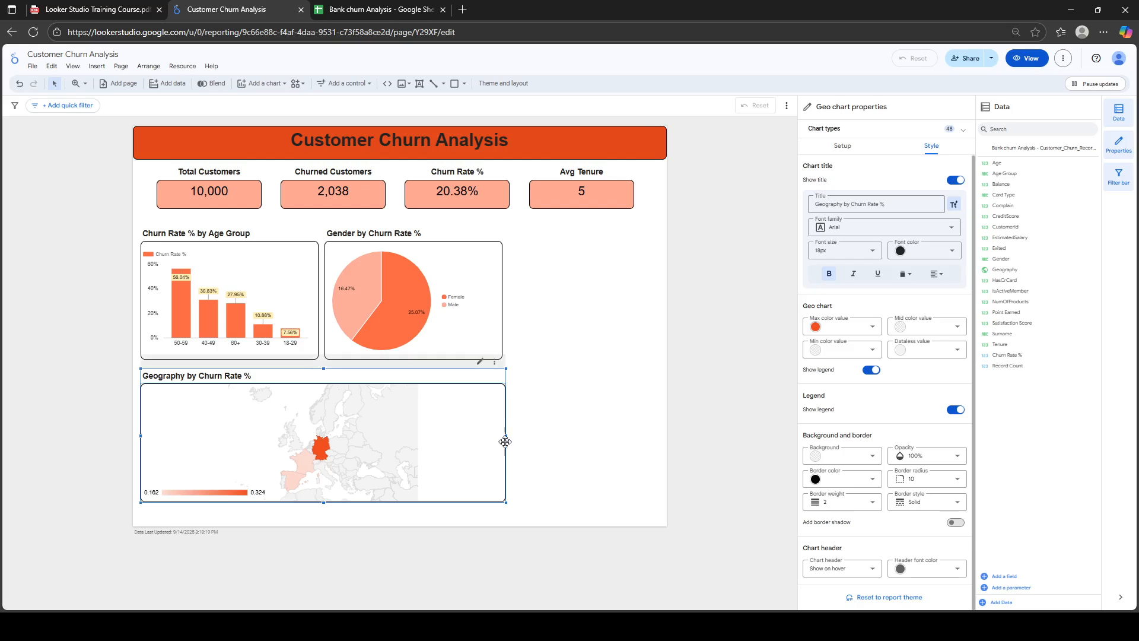
{"action": "left_click_drag", "start_coordinate": [506, 436], "coordinate": [425, 448]}
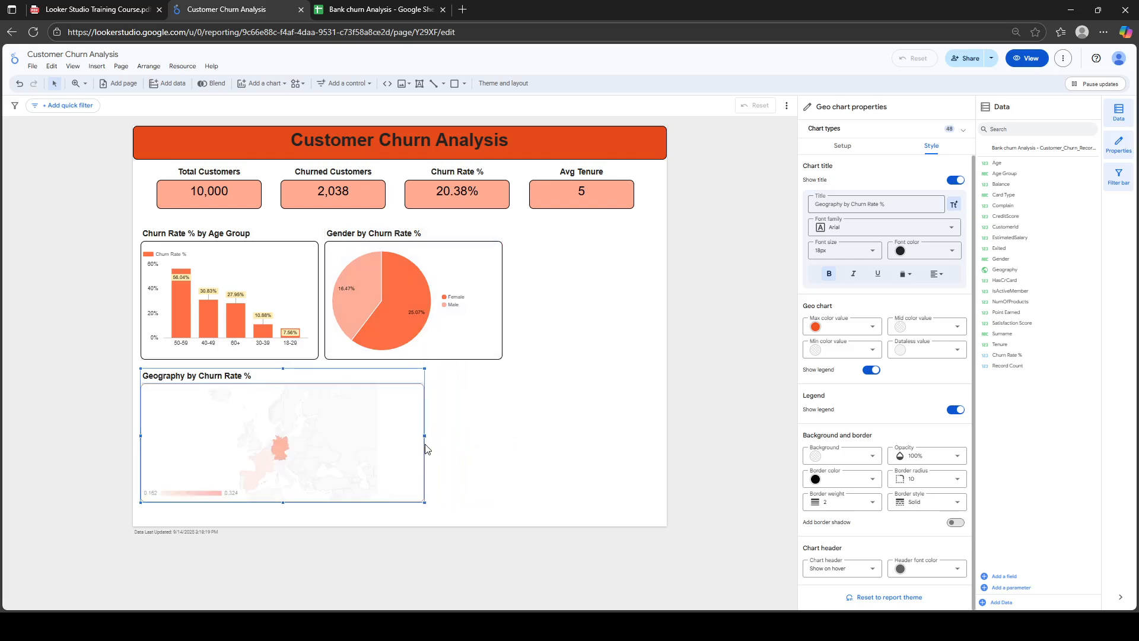
{"action": "left_click", "coordinate": [306, 303]}
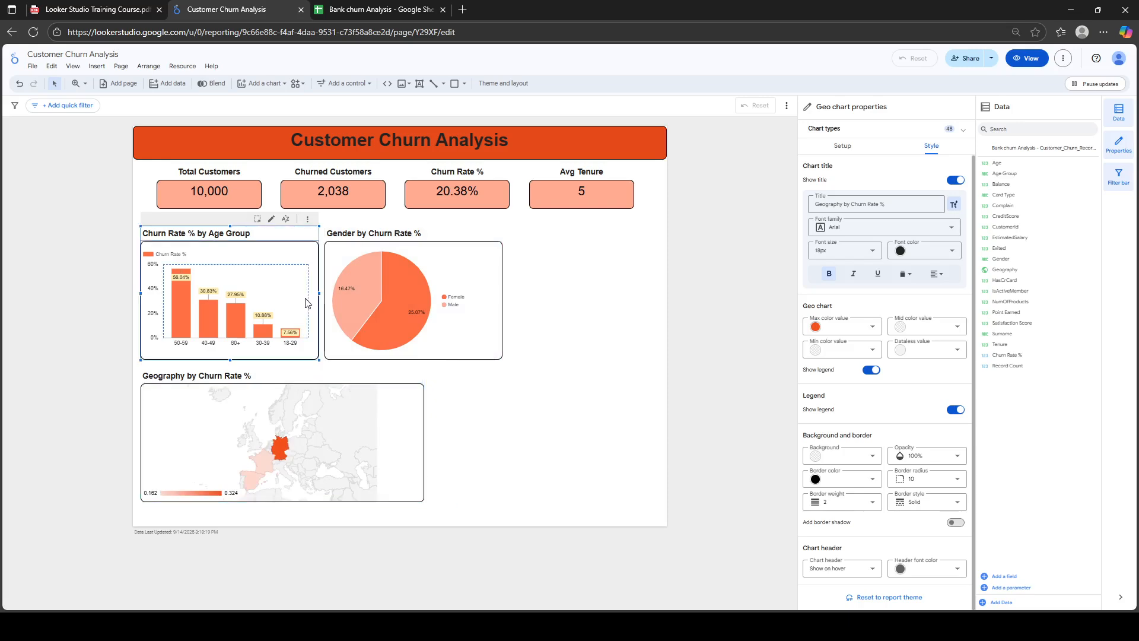
{"action": "left_click", "coordinate": [497, 283]}
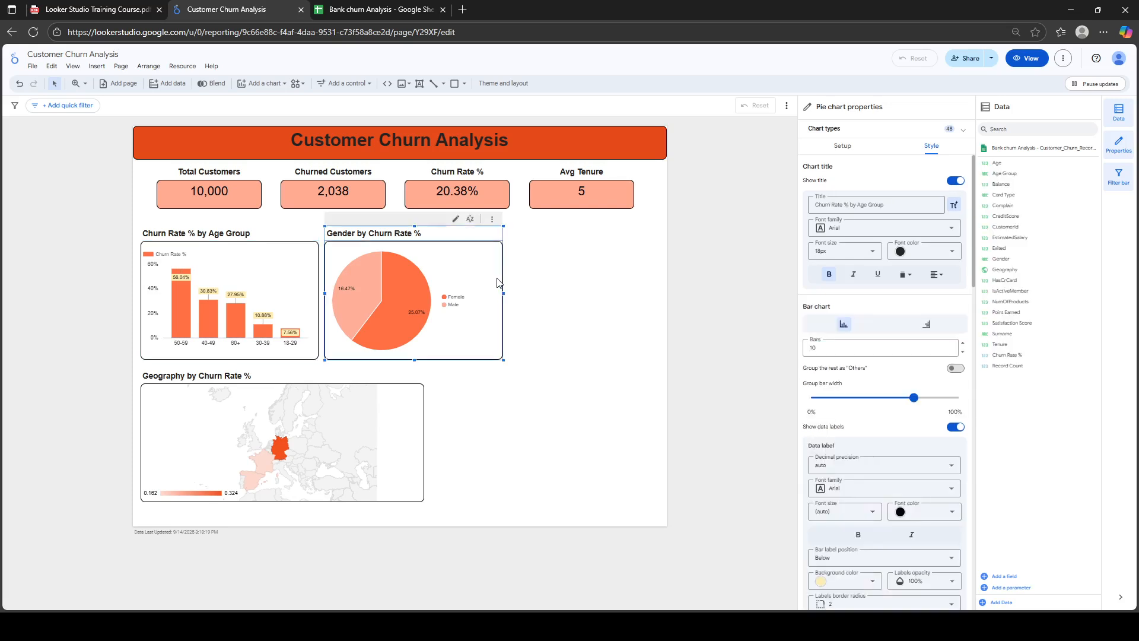
{"action": "left_click", "coordinate": [305, 275], "text": "shift"}
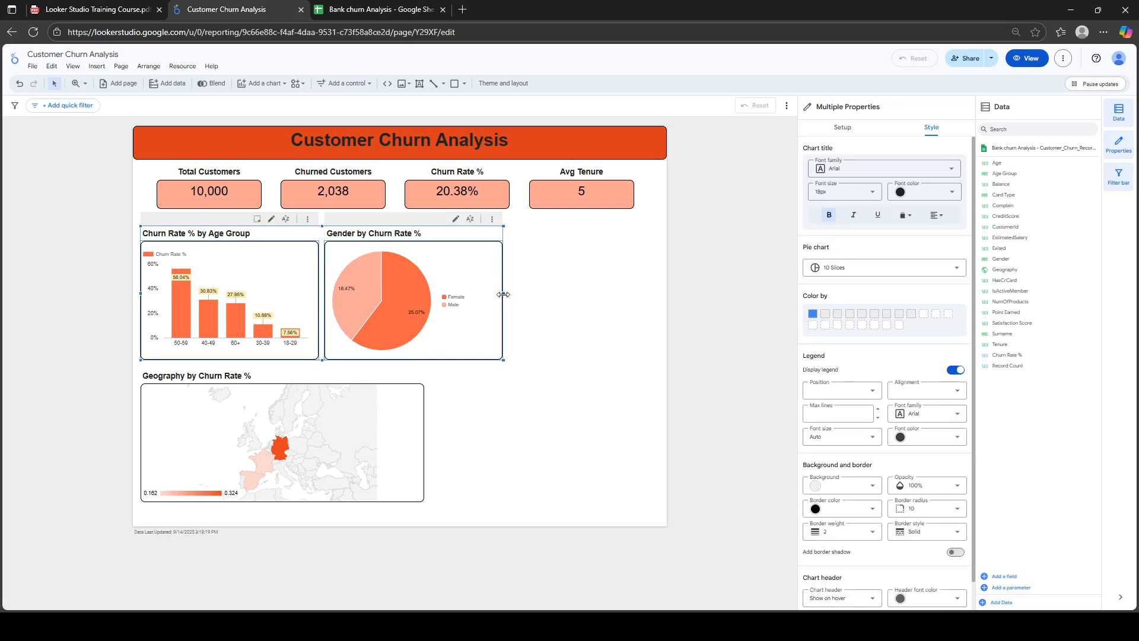
{"action": "left_click_drag", "start_coordinate": [503, 293], "coordinate": [426, 321]}
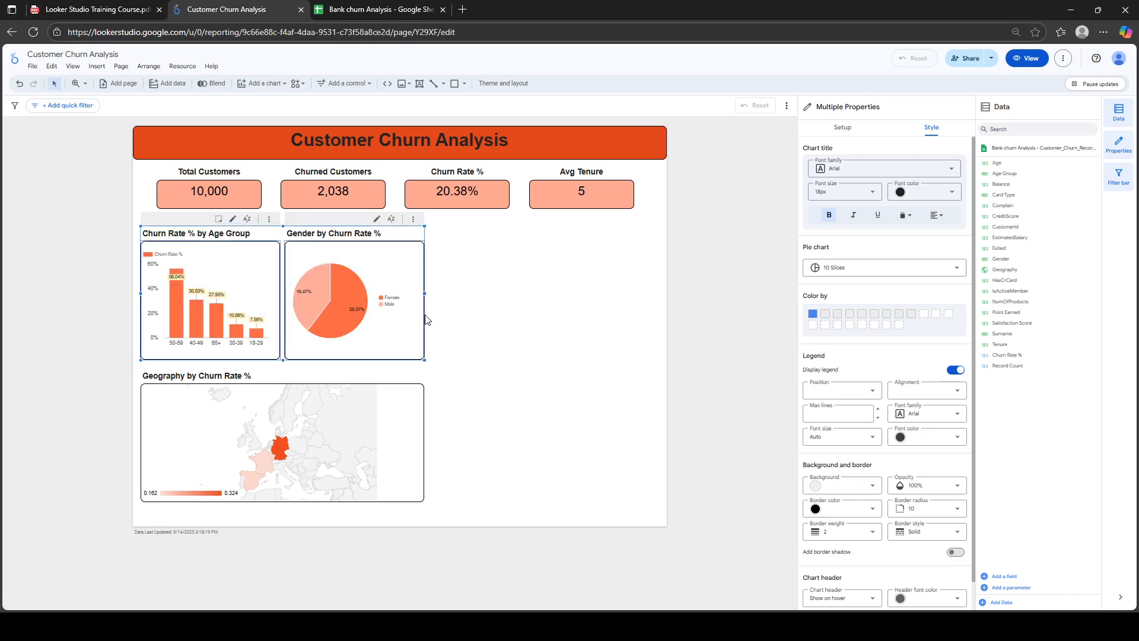
{"action": "left_click", "coordinate": [500, 322]}
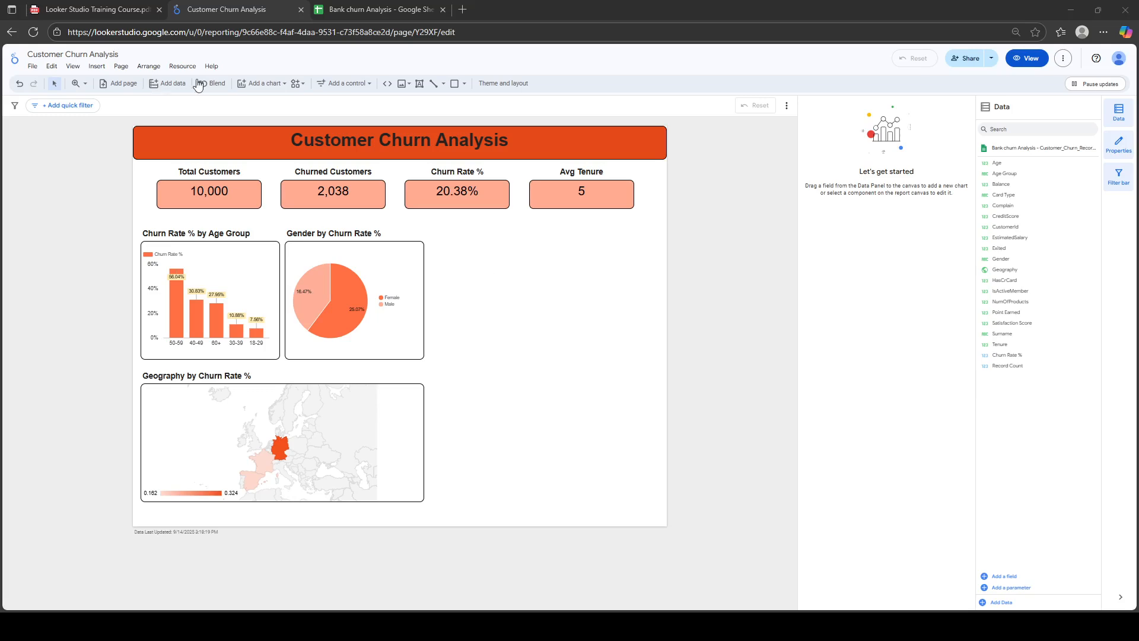
Insert a table chart and place it to the right of the gender pie chart
{"action": "left_click", "coordinate": [169, 87]}
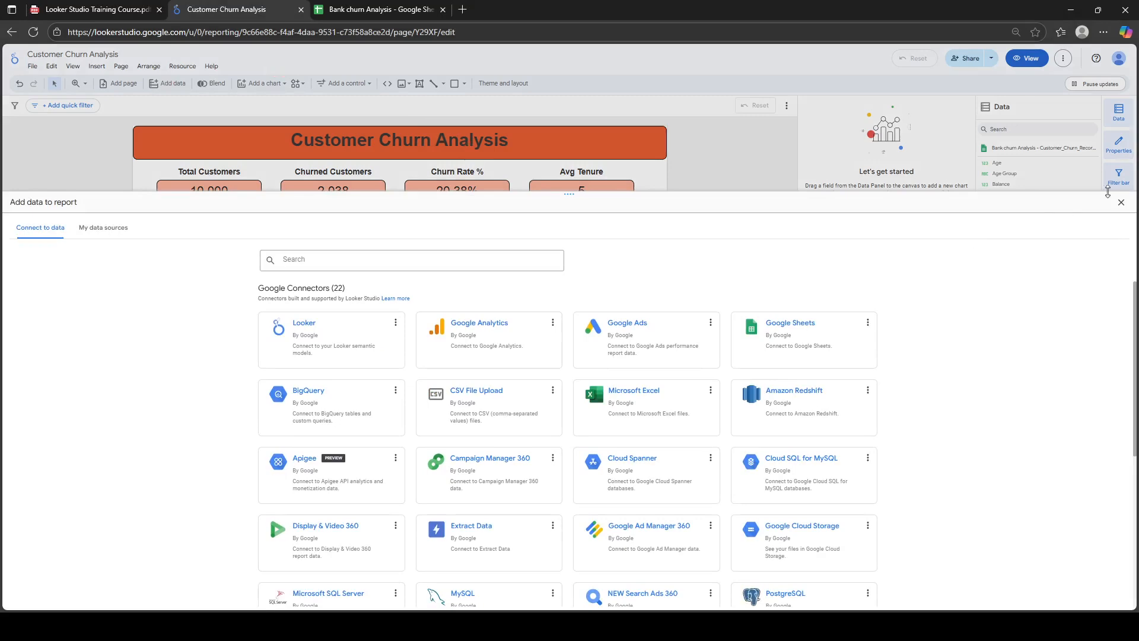
{"action": "left_click", "coordinate": [1122, 204]}
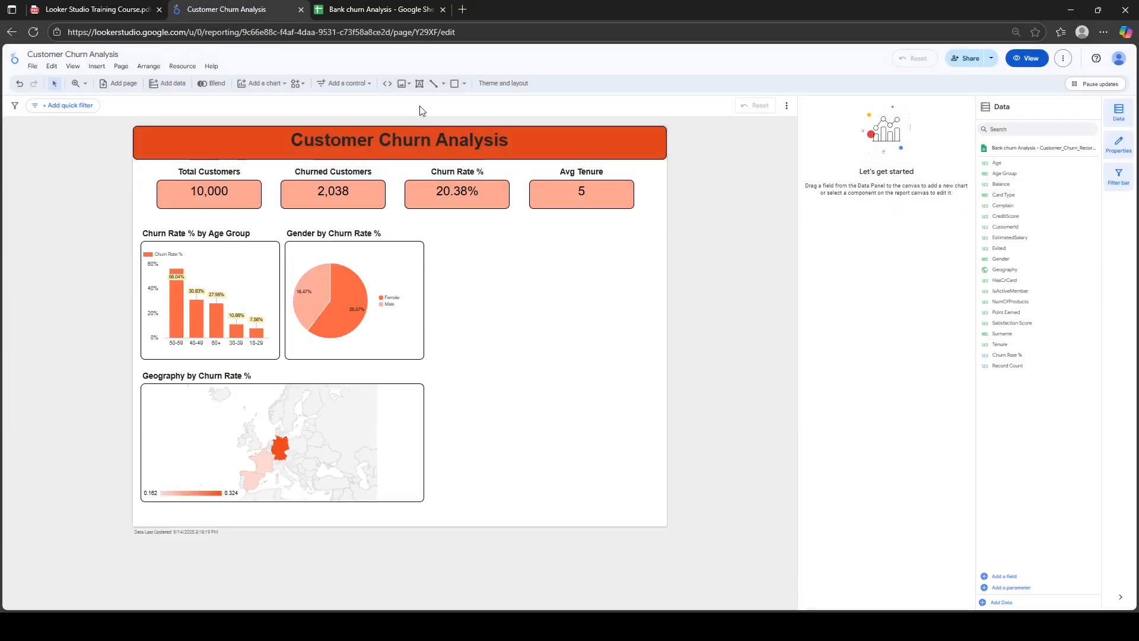
{"action": "left_click", "coordinate": [255, 85]}
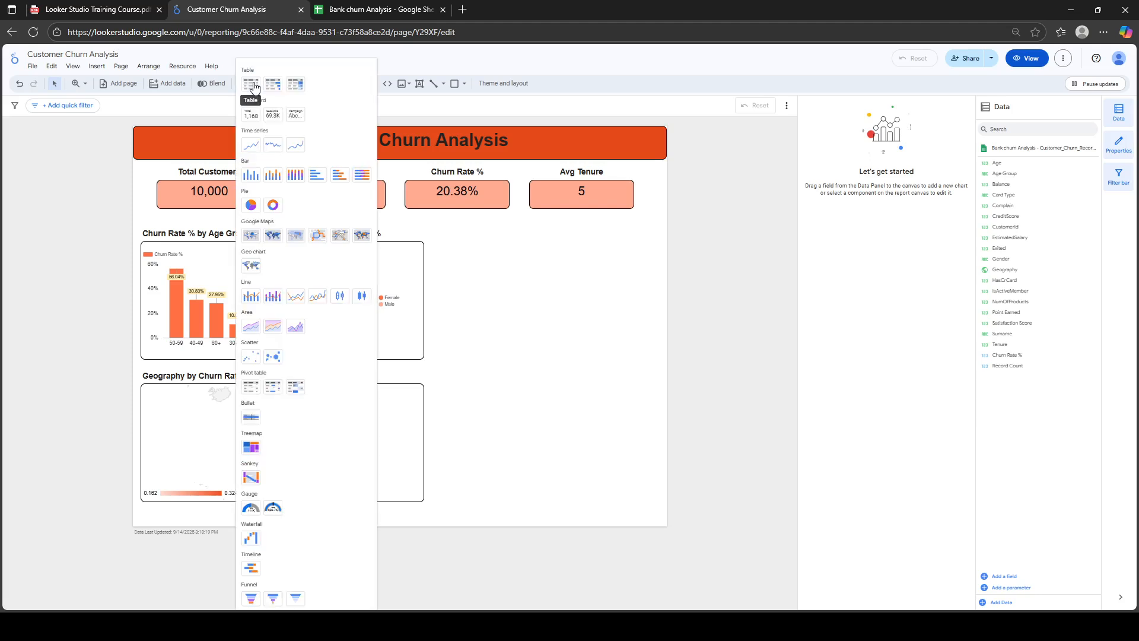
{"action": "left_click", "coordinate": [250, 85]}
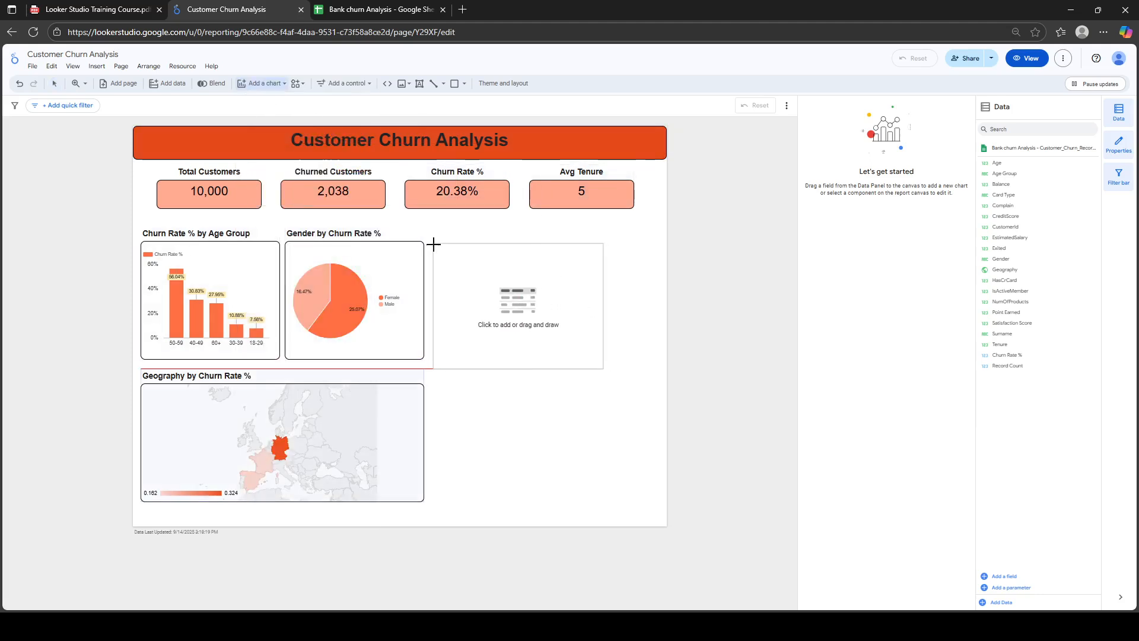
{"action": "left_click", "coordinate": [433, 244]}
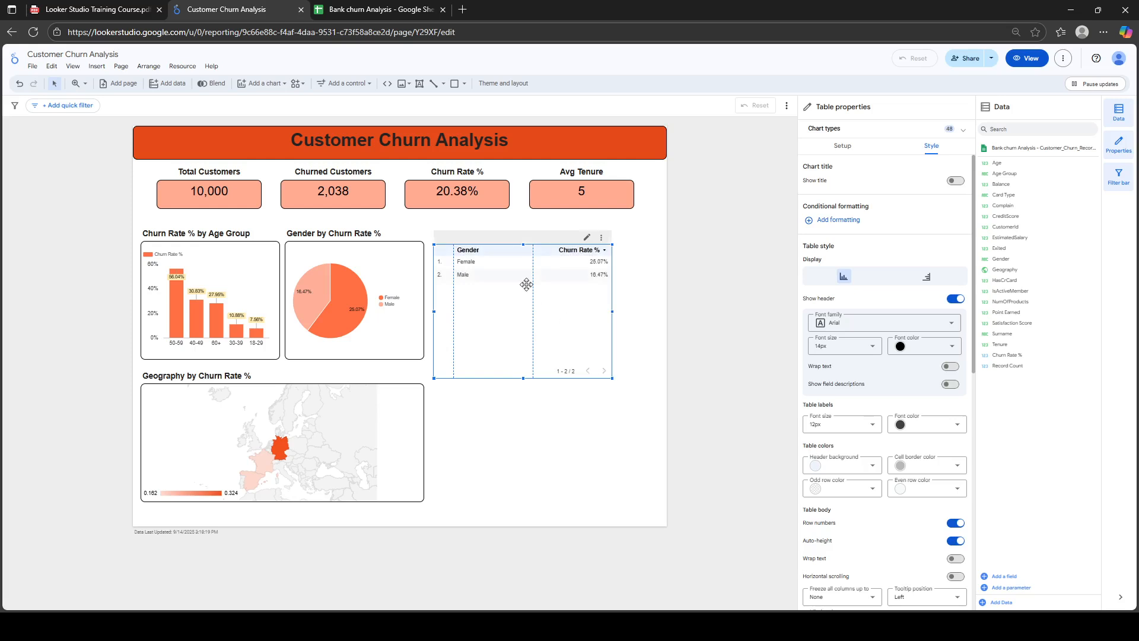
Swap the new table's Gender dimension for Age Group
{"action": "left_click", "coordinate": [848, 151]}
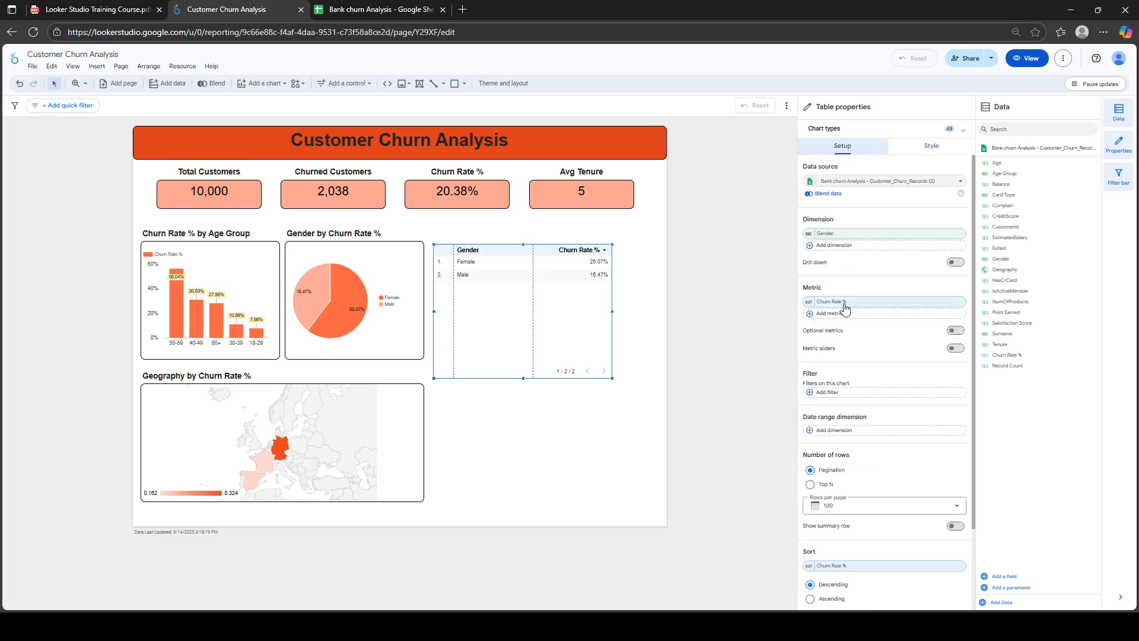
{"action": "left_click", "coordinate": [842, 246]}
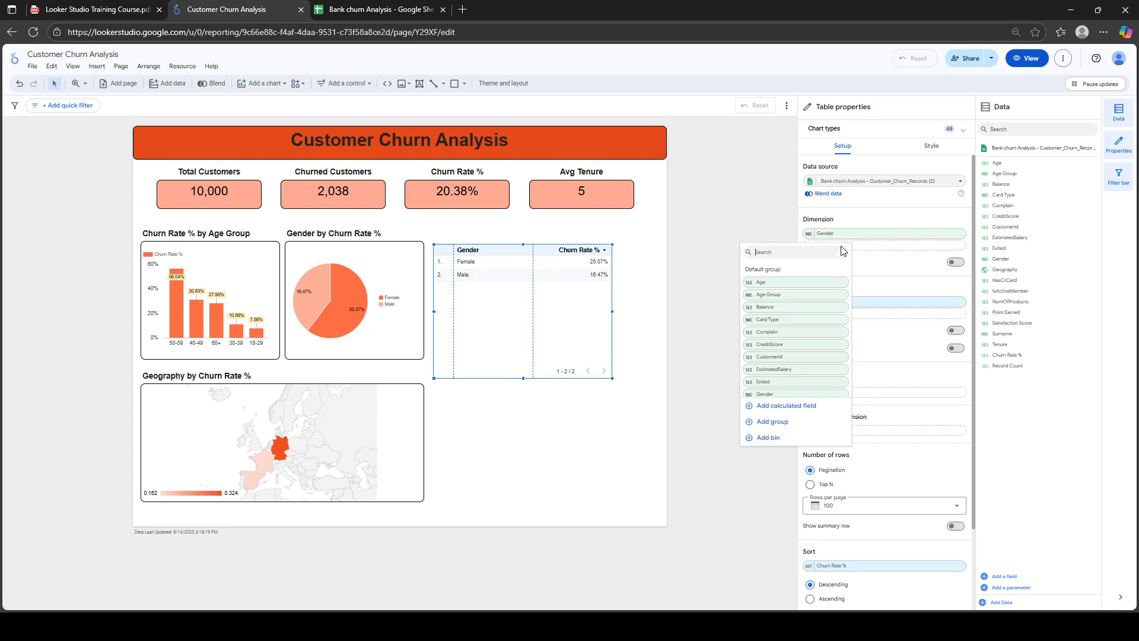
{"action": "left_click", "coordinate": [781, 296]}
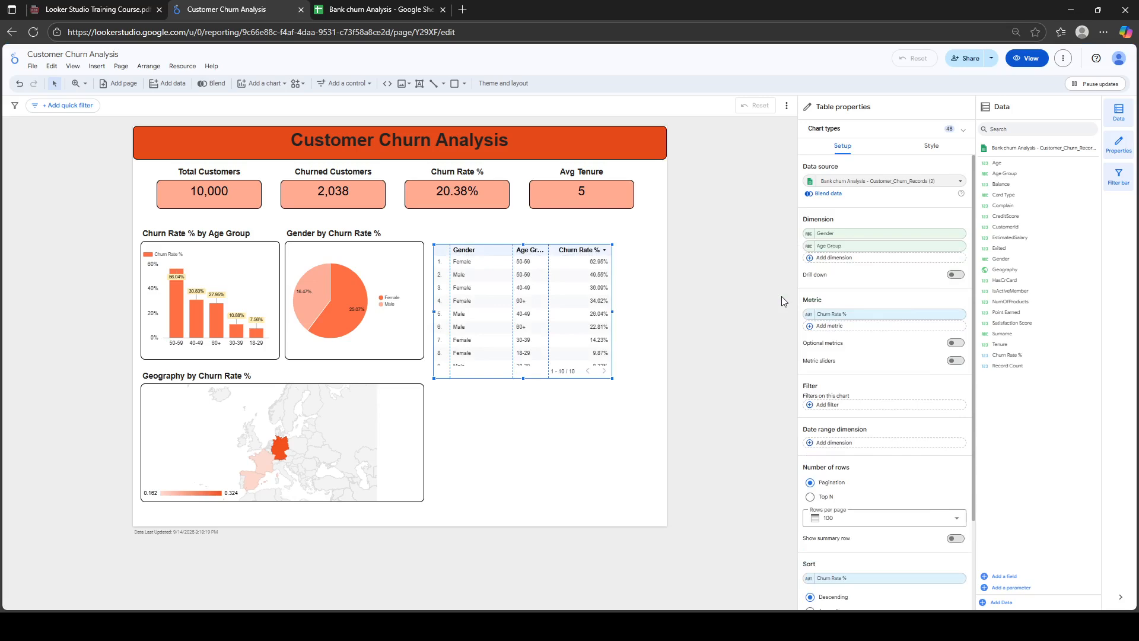
{"action": "left_click", "coordinate": [959, 234]}
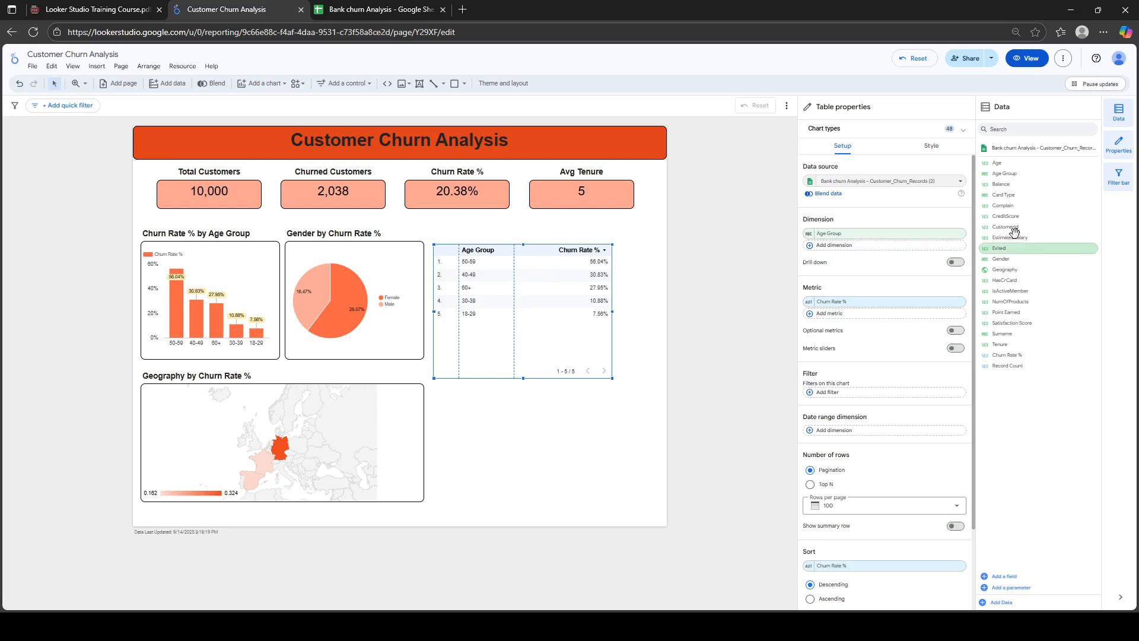
Replace Age Group with Card Type by searching 'CA' in the field picker
{"action": "left_click", "coordinate": [895, 238]}
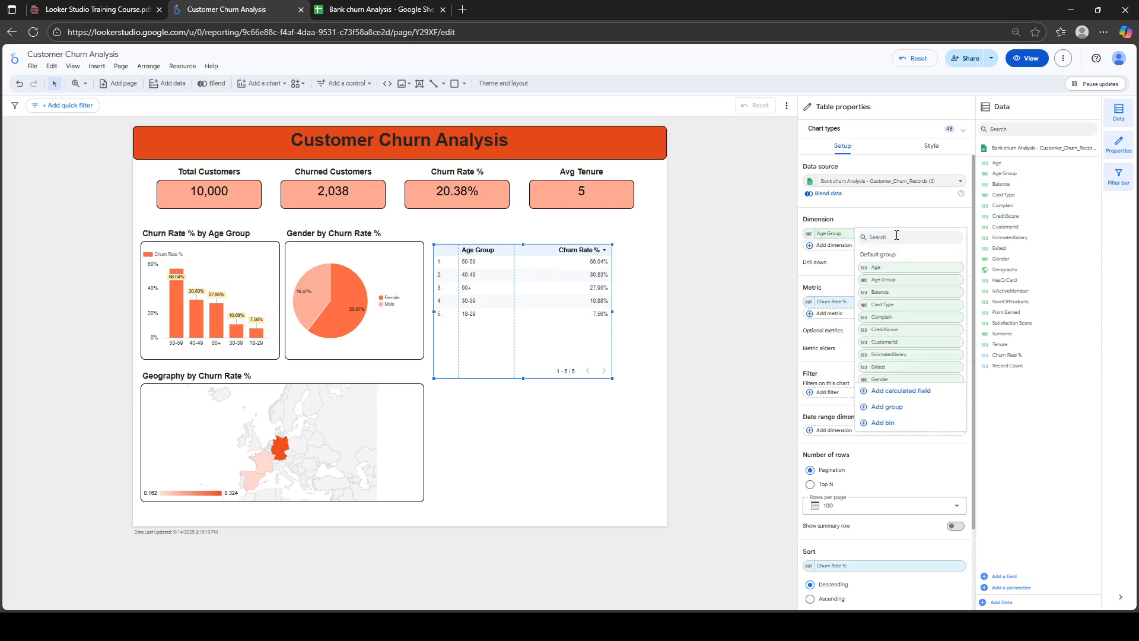
{"action": "left_click", "coordinate": [830, 262]}
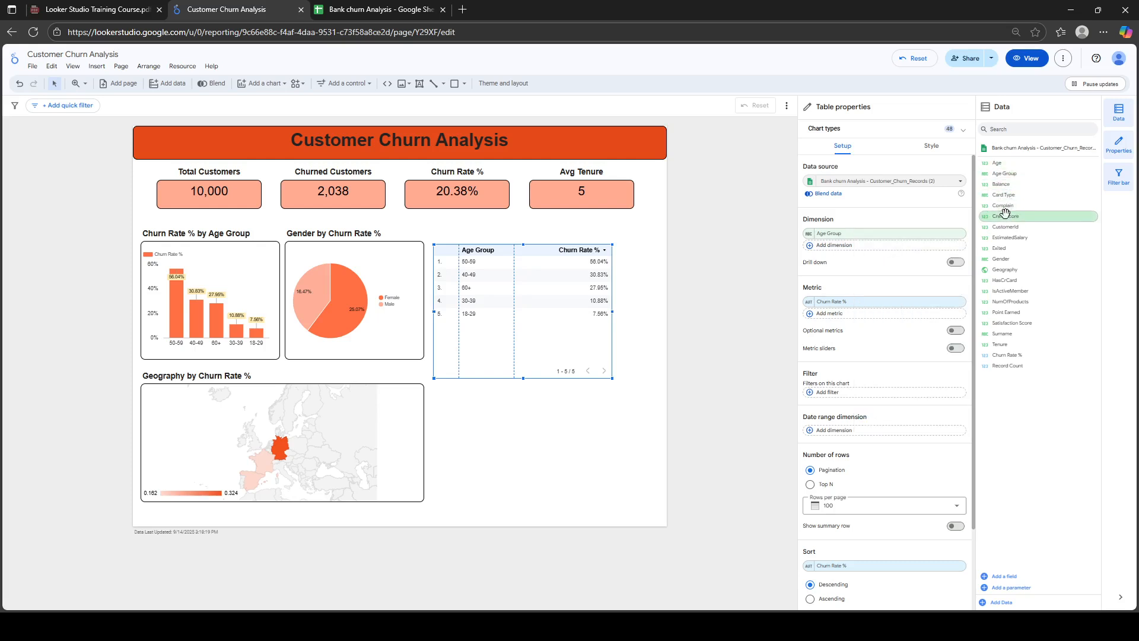
{"action": "left_click", "coordinate": [884, 239]}
{"action": "type", "text": "CA"}
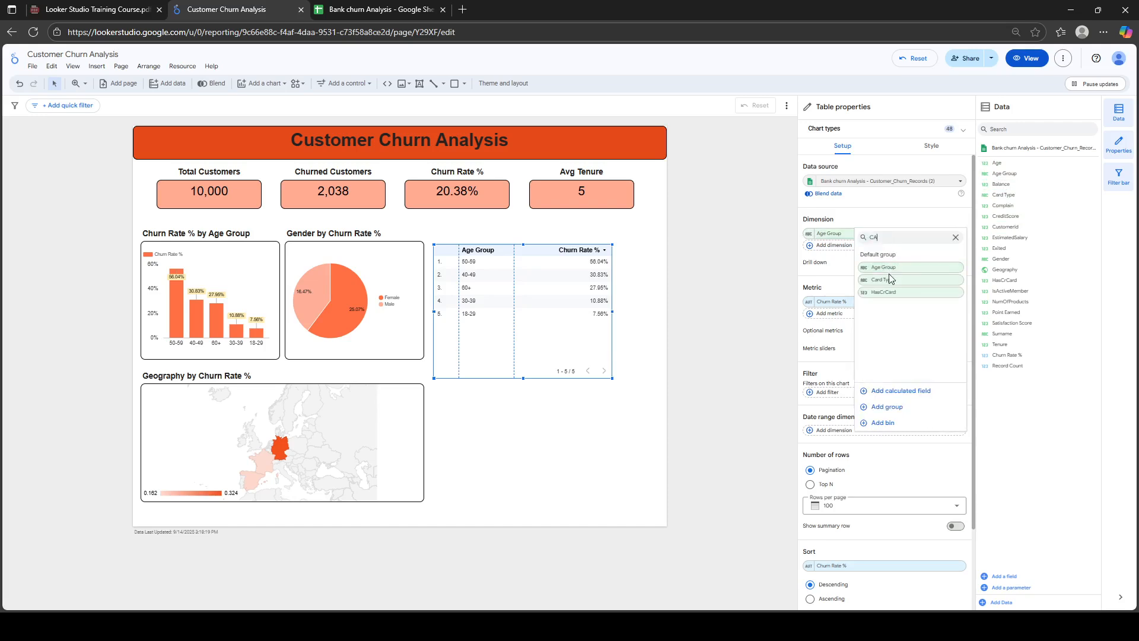
{"action": "left_click", "coordinate": [889, 279]}
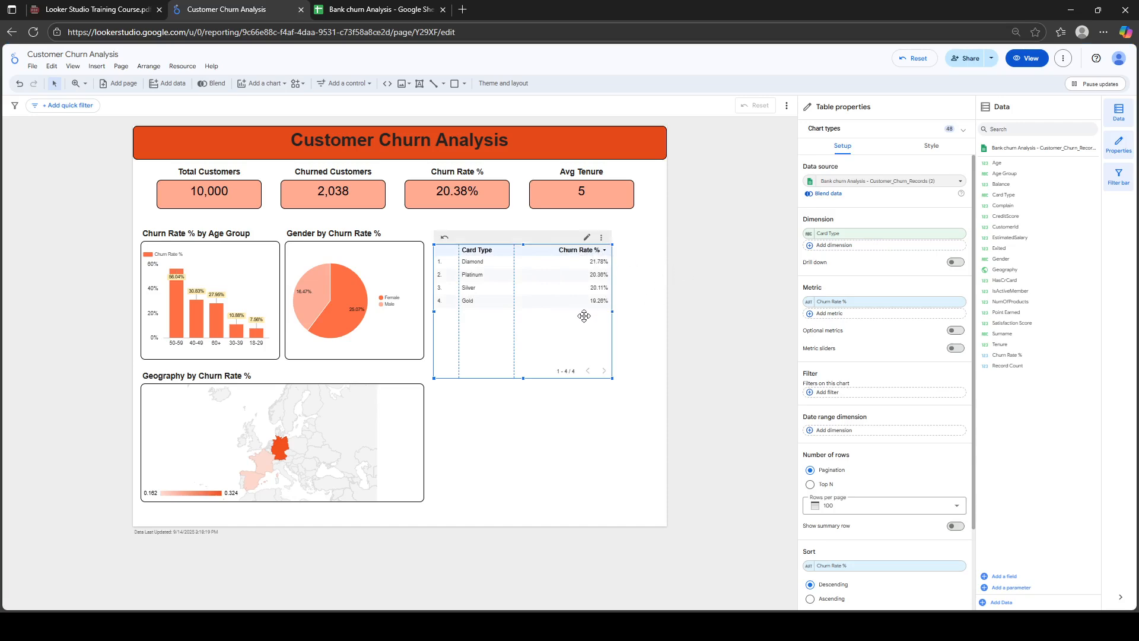
{"action": "left_click", "coordinate": [930, 145]}
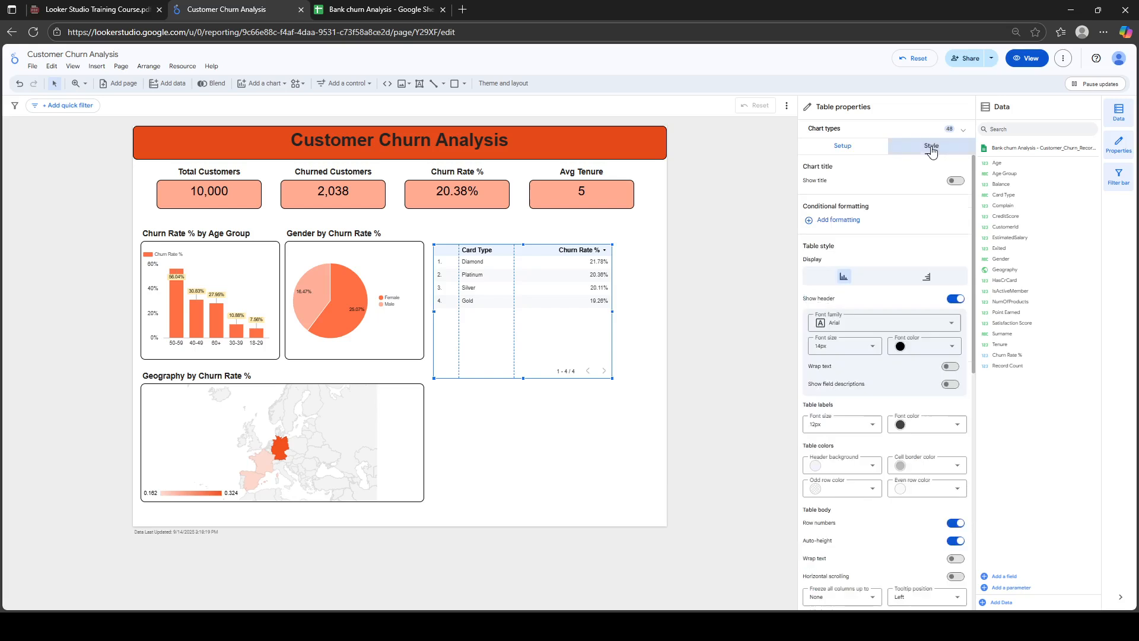
Convert the Card Type table into a stacked bar chart
{"action": "left_click", "coordinate": [854, 149]}
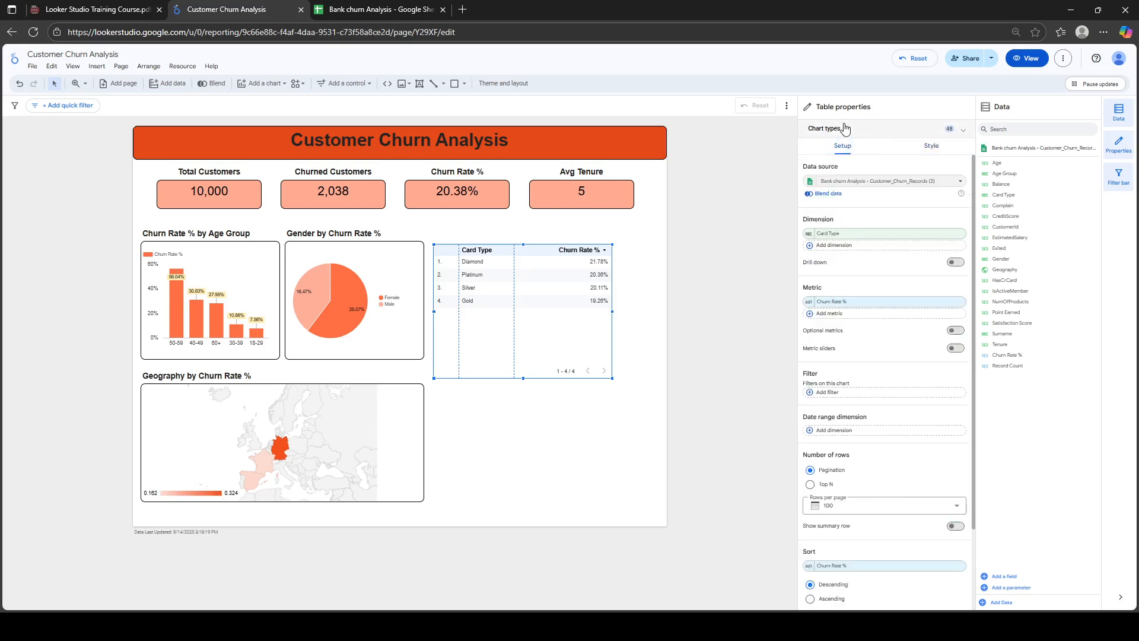
{"action": "left_click", "coordinate": [845, 129]}
{"action": "left_click", "coordinate": [845, 128]}
{"action": "left_click", "coordinate": [845, 129]}
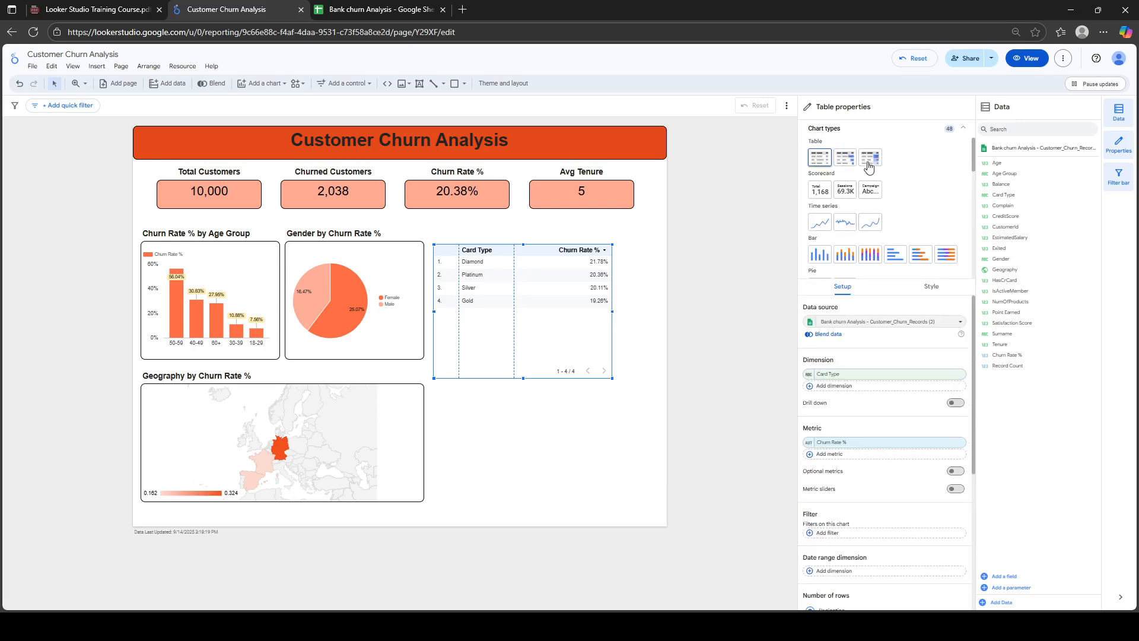
{"action": "left_click", "coordinate": [927, 259]}
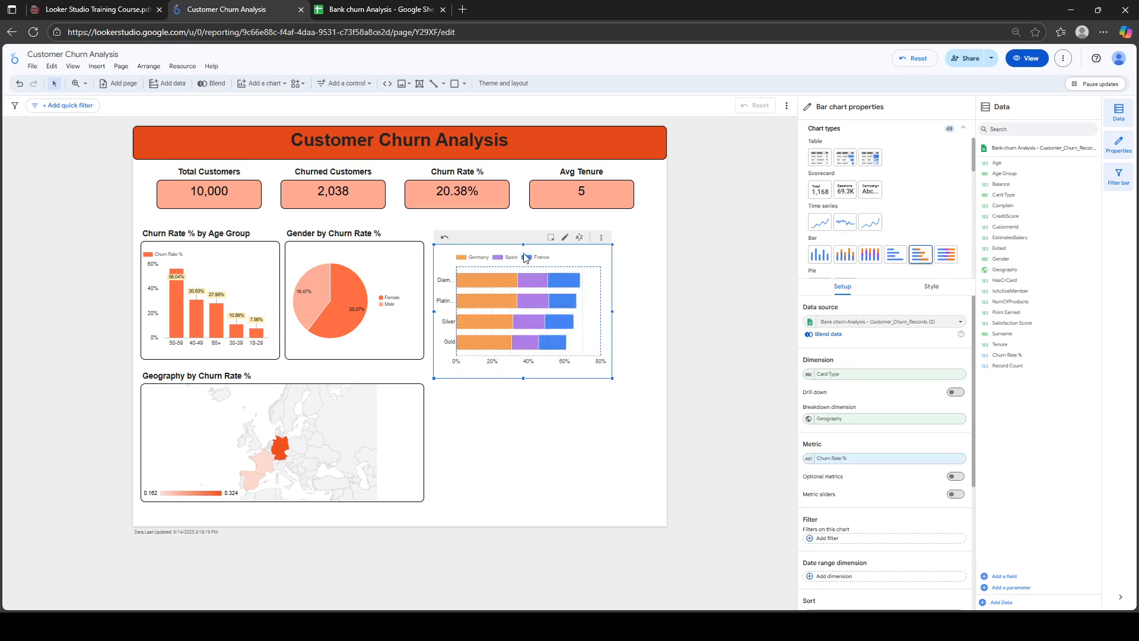
{"action": "left_click_drag", "start_coordinate": [523, 254], "coordinate": [524, 260]}
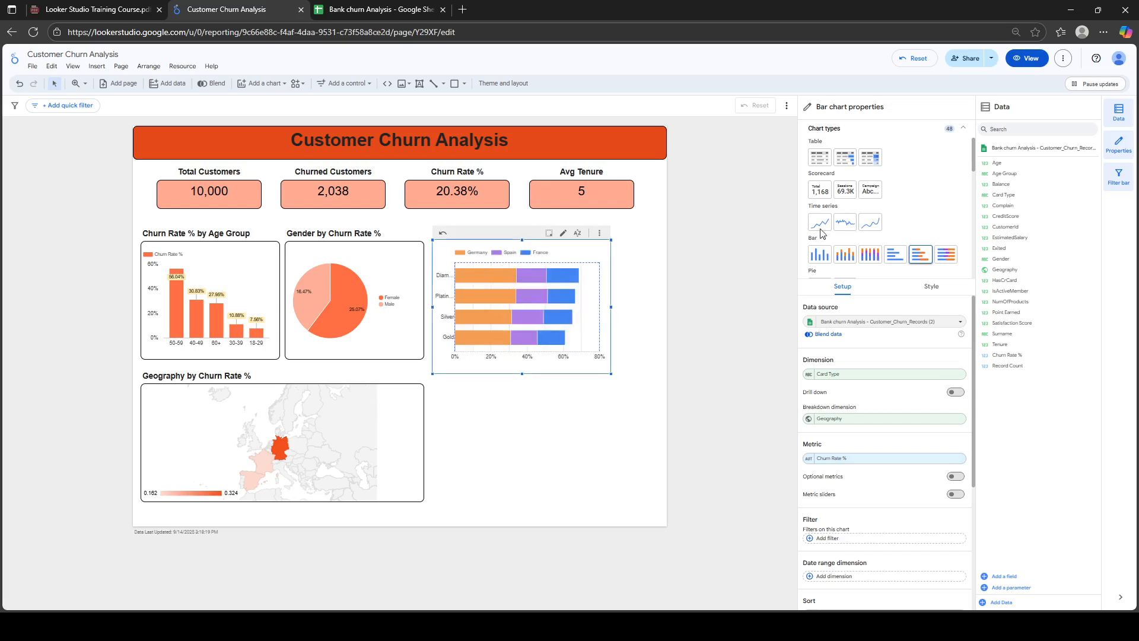
Remove the Geography breakdown dimension and widen the label area so card names fit
{"action": "left_click", "coordinate": [966, 131]}
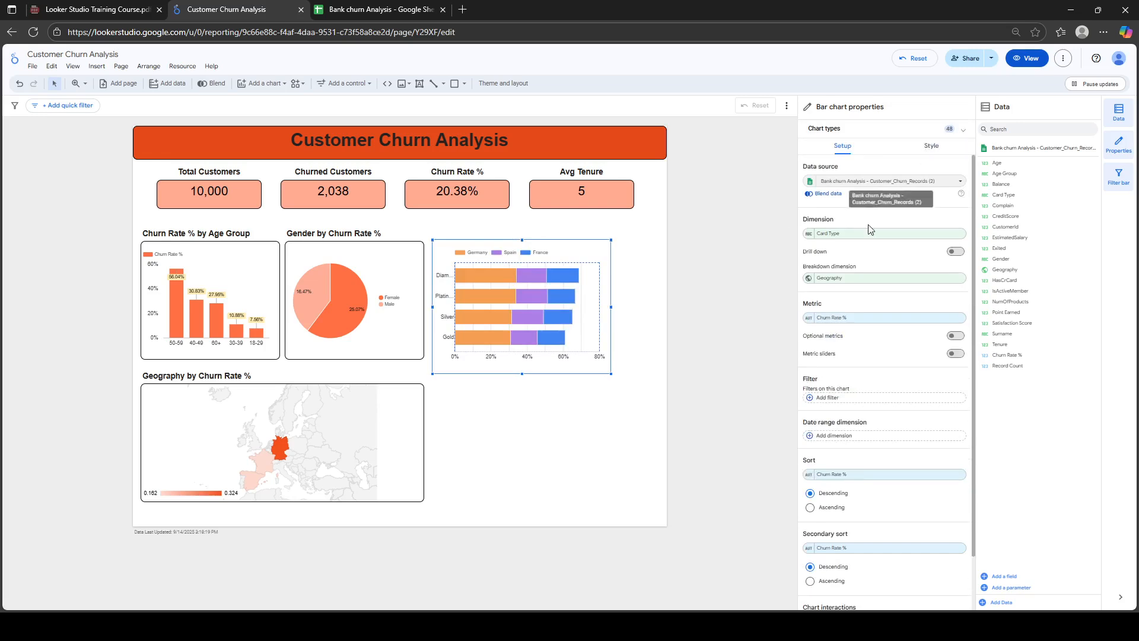
{"action": "left_click", "coordinate": [958, 279]}
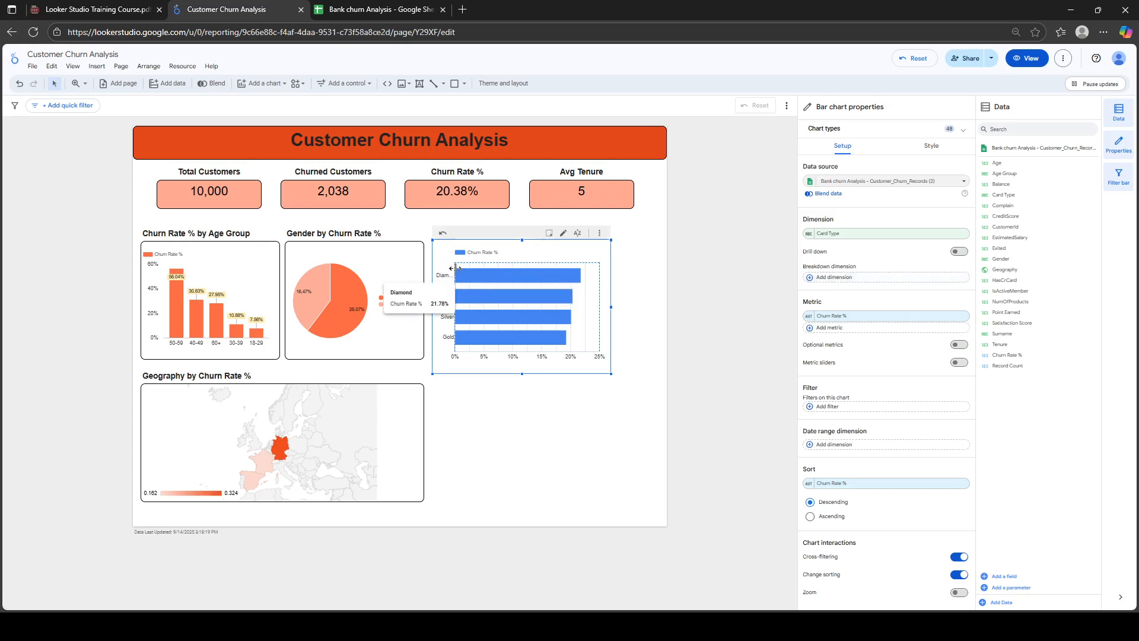
{"action": "left_click_drag", "start_coordinate": [455, 267], "coordinate": [471, 267]}
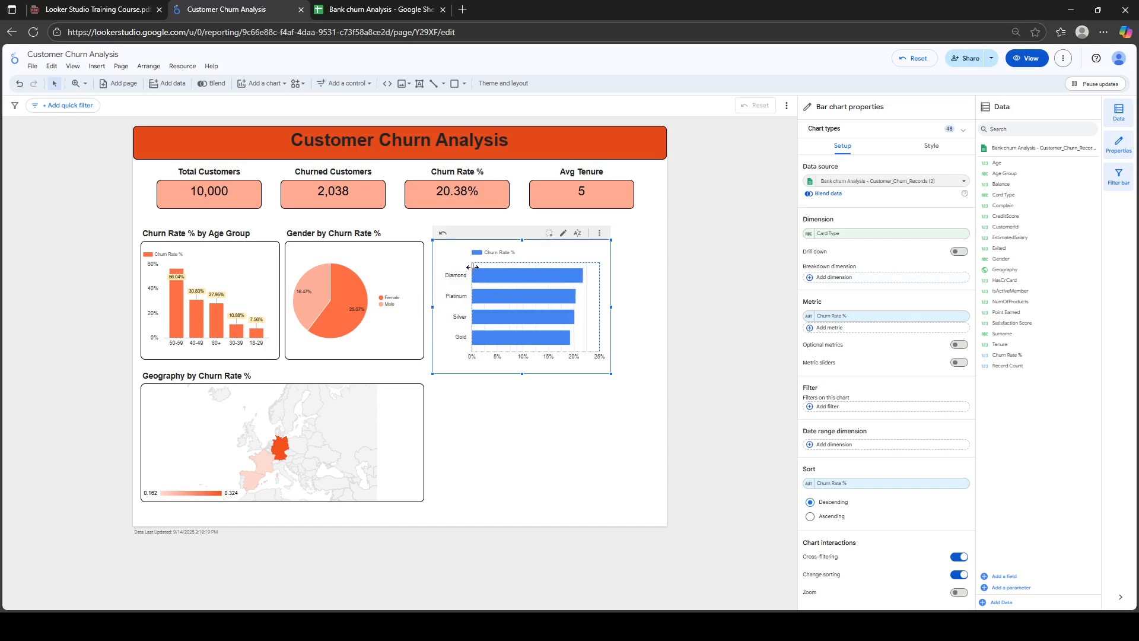
Colour the Card Type bars red-orange
{"action": "left_click", "coordinate": [936, 147]}
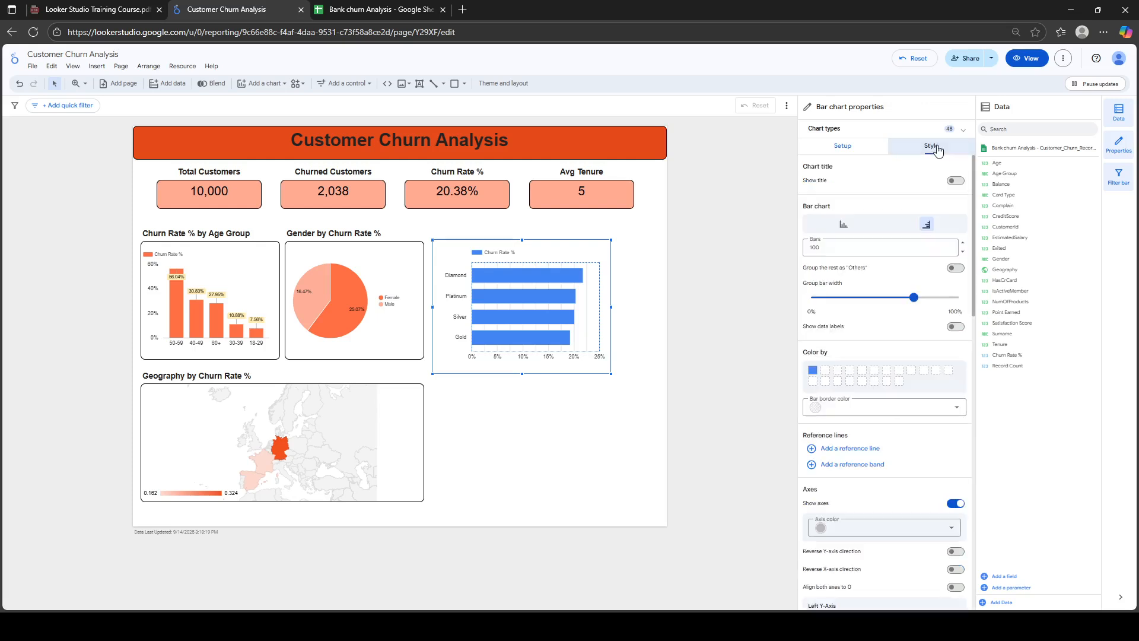
{"action": "left_click", "coordinate": [813, 372]}
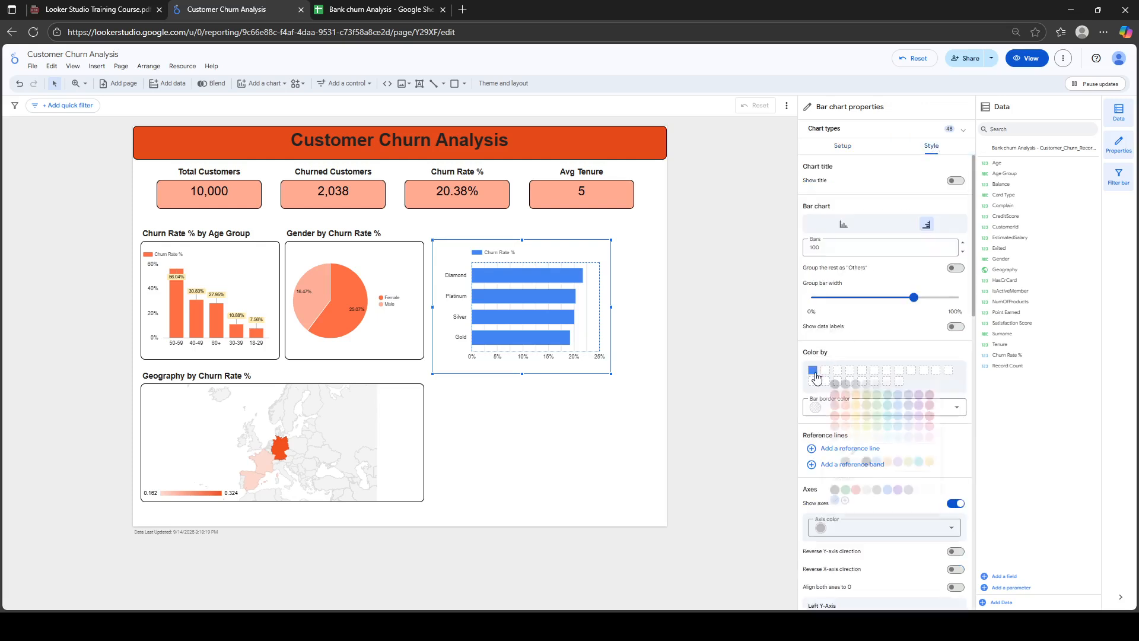
{"action": "left_click", "coordinate": [846, 405]}
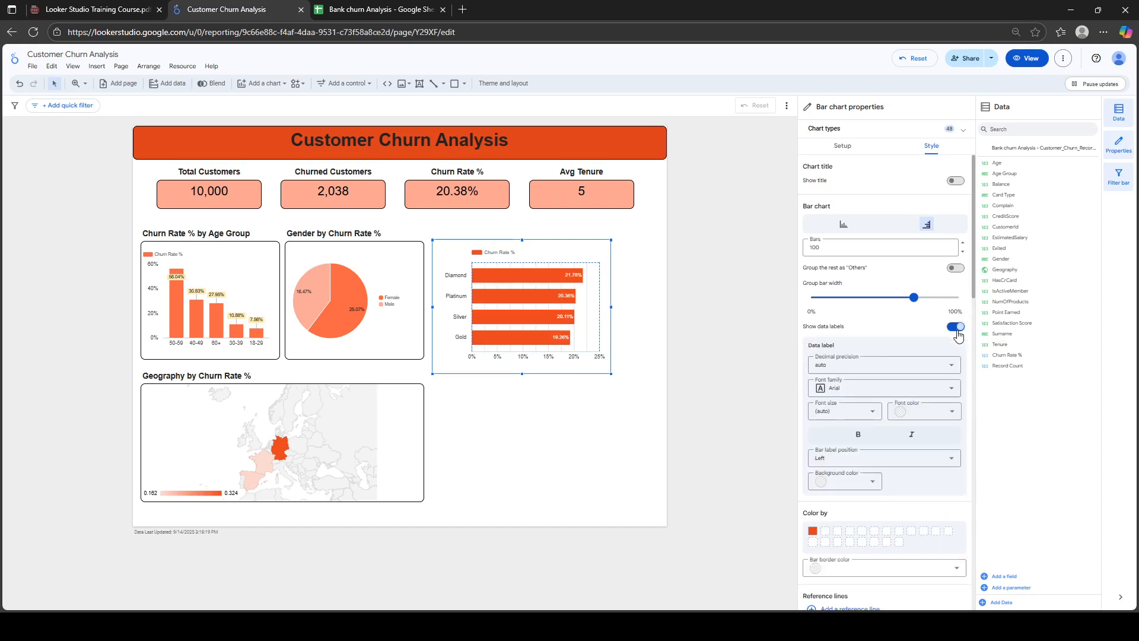
Give the data labels a pale yellow background and black font colour
{"action": "left_click", "coordinate": [874, 486]}
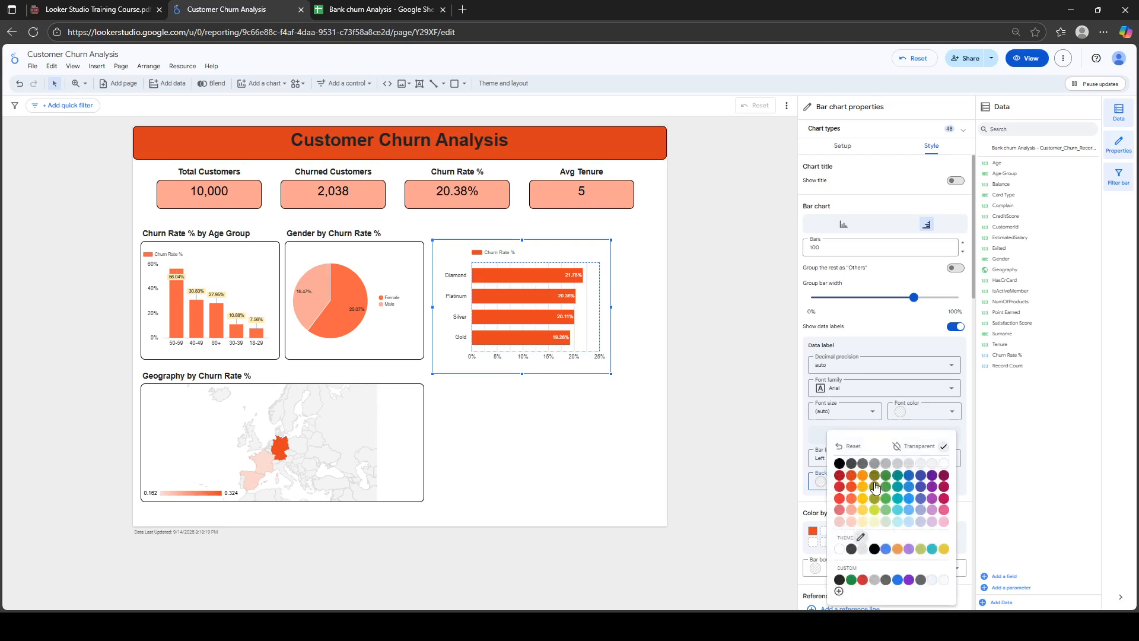
{"action": "left_click", "coordinate": [863, 522]}
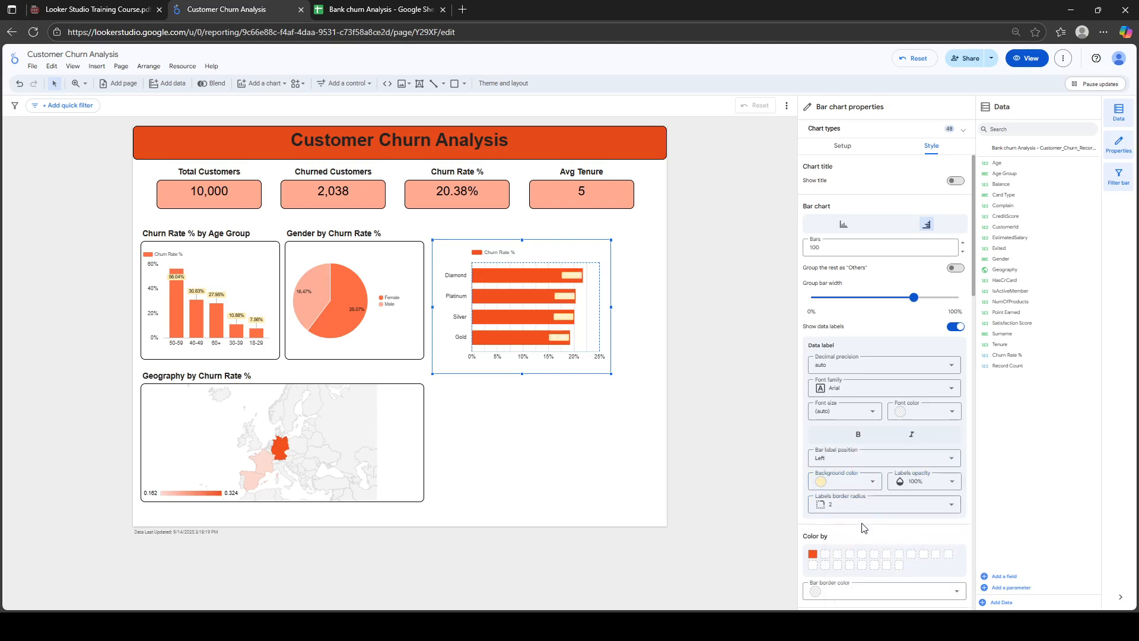
{"action": "left_click", "coordinate": [953, 411]}
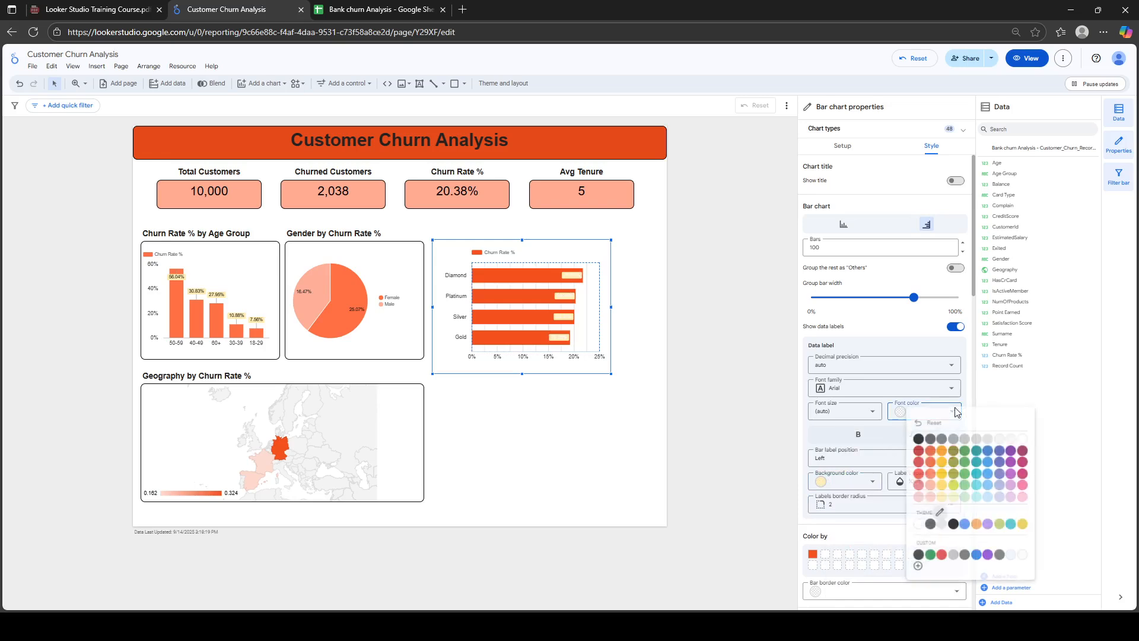
{"action": "left_click", "coordinate": [917, 439]}
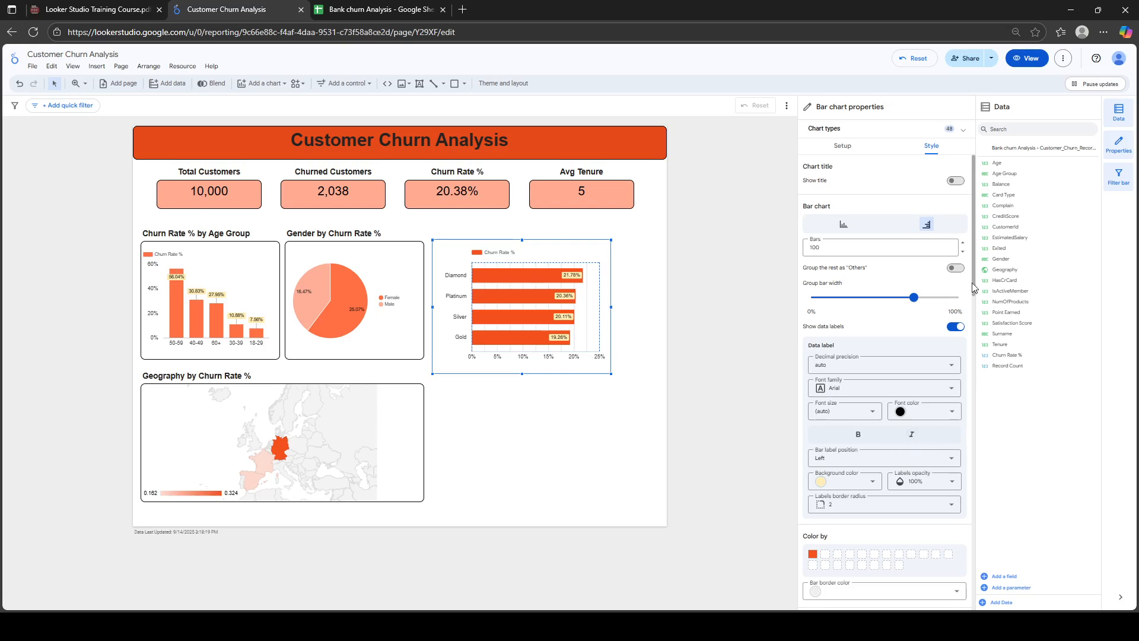
Show the bold title 'Churn Rate % by Card Type' and align the chart's height with its neighbours
{"action": "left_click_drag", "start_coordinate": [974, 279], "coordinate": [974, 195]}
{"action": "left_click", "coordinate": [955, 180]}
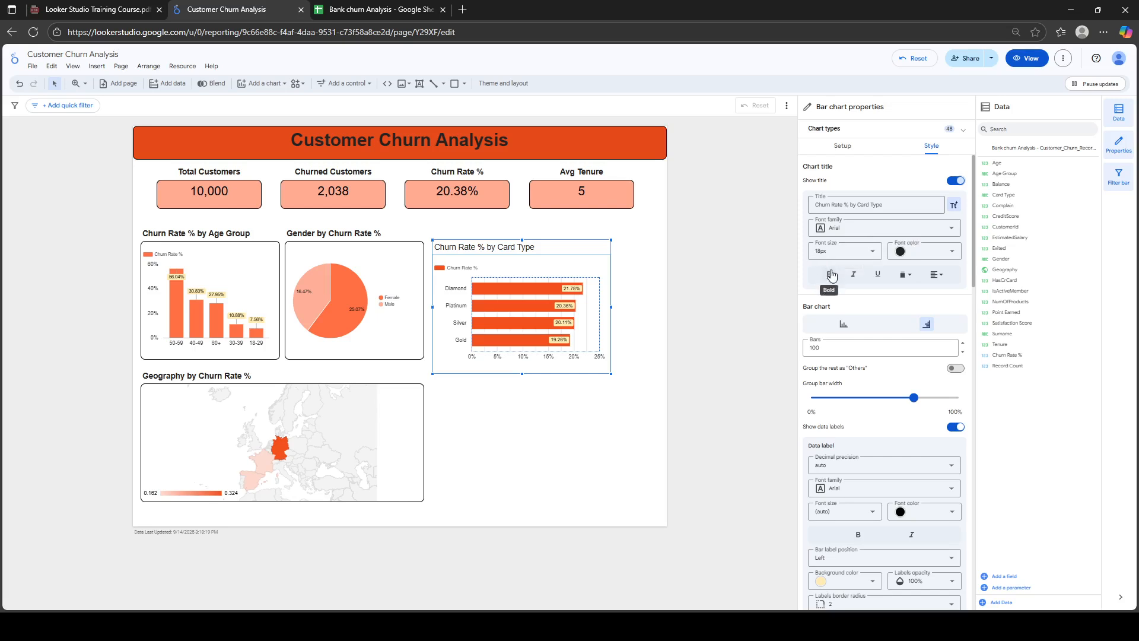
{"action": "left_click", "coordinate": [830, 274]}
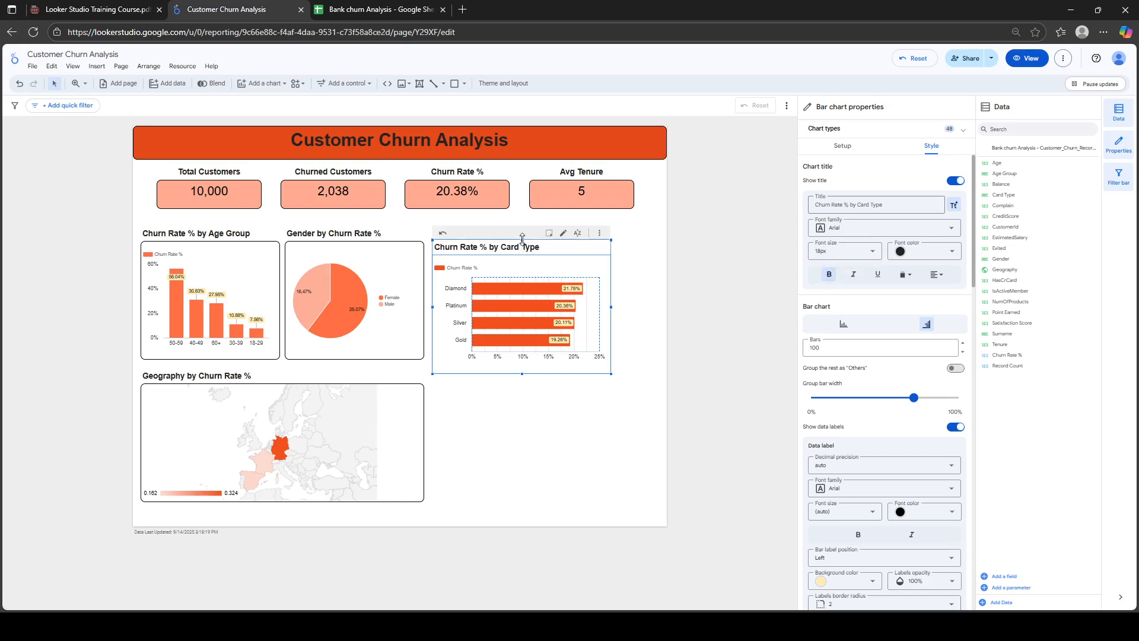
{"action": "mouse_move", "coordinate": [522, 239]}
{"action": "left_mouse_down"}
{"action": "mouse_move", "coordinate": [524, 220]}
{"action": "mouse_move", "coordinate": [517, 229]}
{"action": "left_mouse_up"}
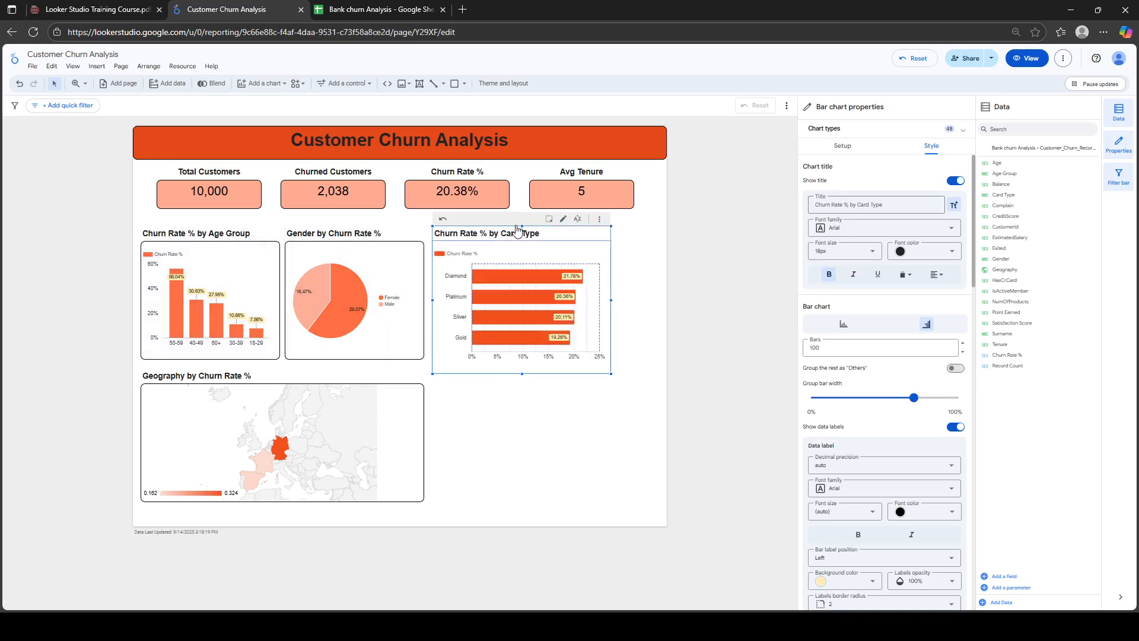
{"action": "left_click_drag", "start_coordinate": [522, 372], "coordinate": [516, 361]}
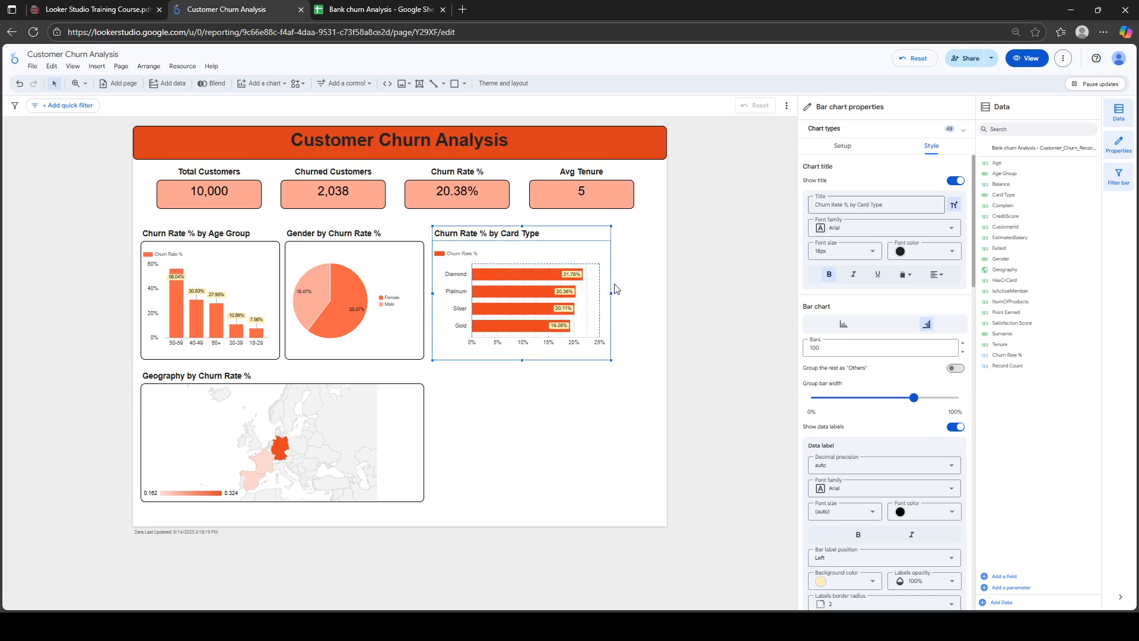
Widen the Age Group, Gender and Card Type charts together to fill the row
{"action": "left_click", "coordinate": [401, 294], "text": "shift"}
{"action": "left_click", "coordinate": [242, 288], "text": "shift"}
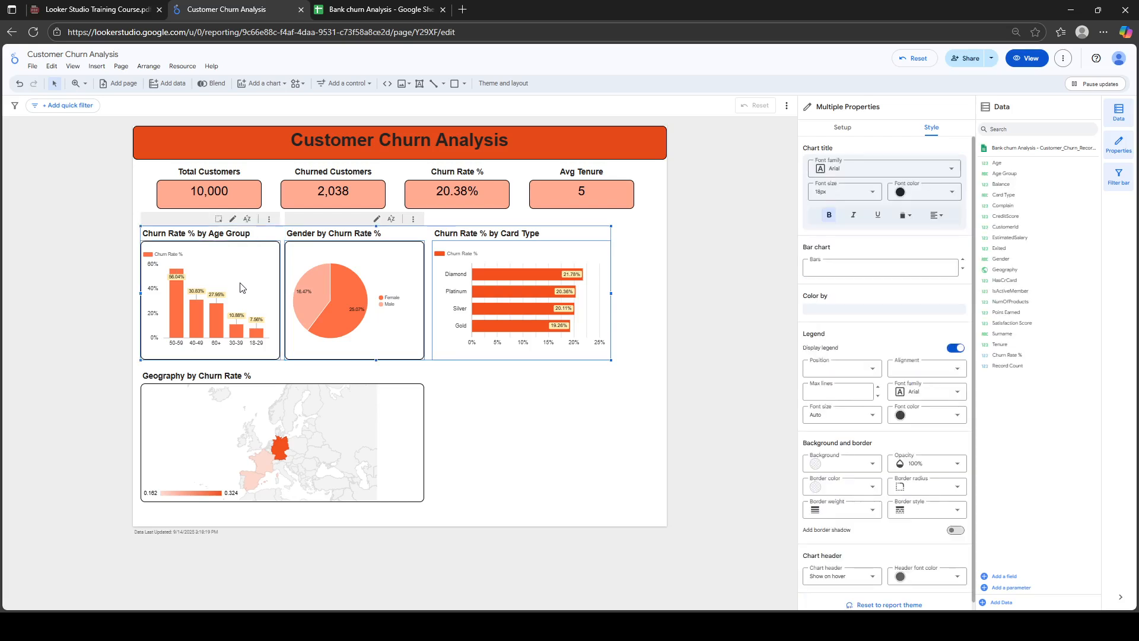
{"action": "left_click_drag", "start_coordinate": [611, 292], "coordinate": [657, 292]}
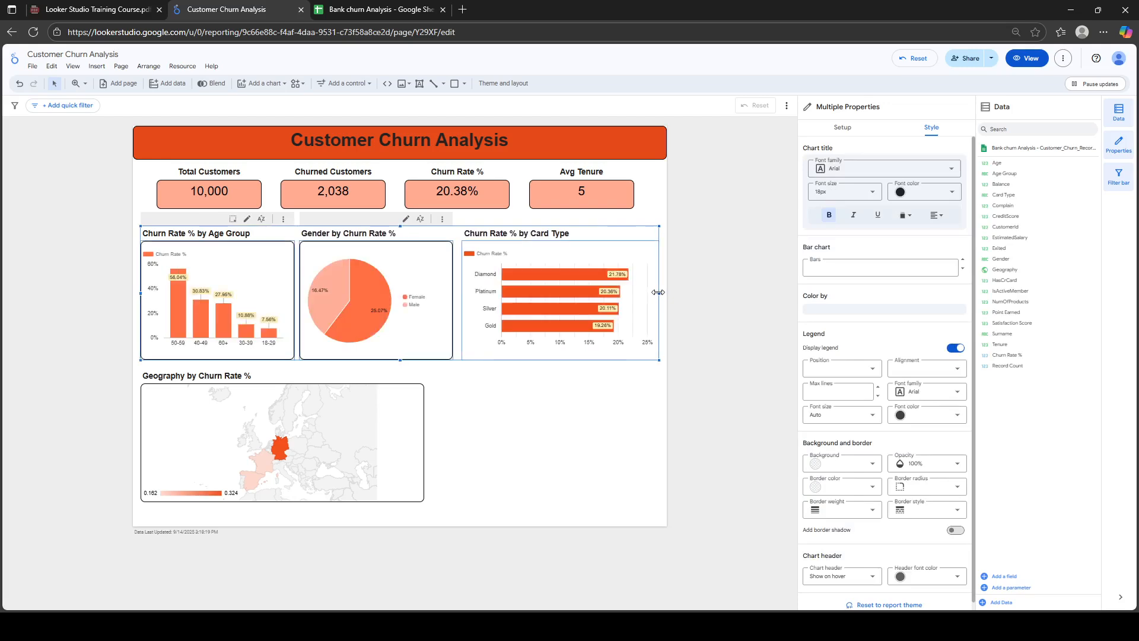
{"action": "left_click", "coordinate": [556, 418]}
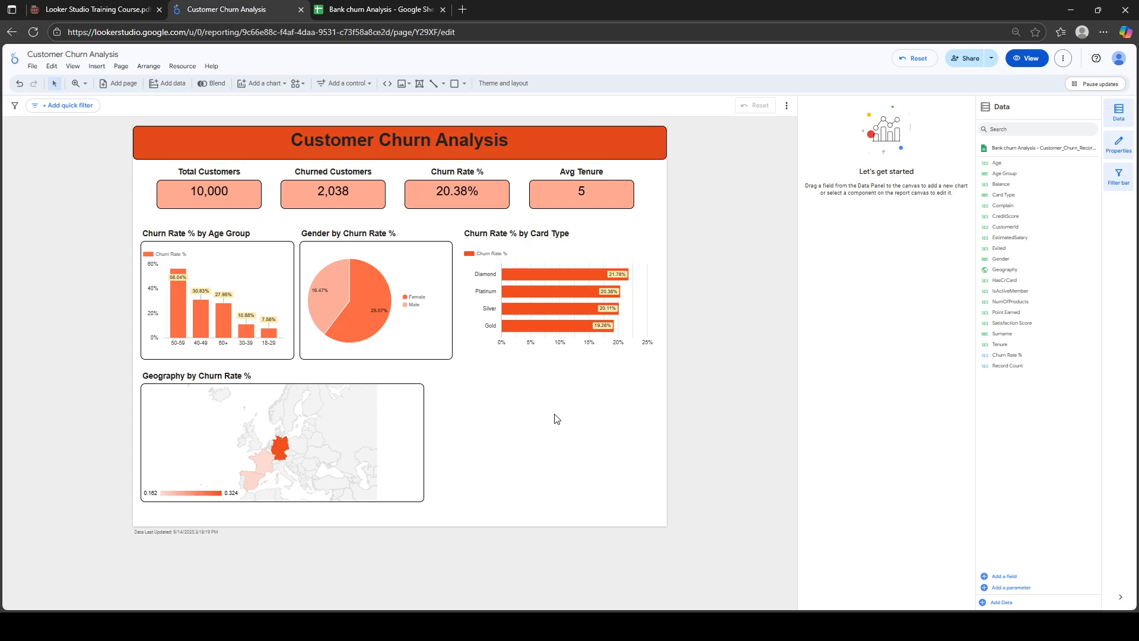
Give the Churn Rate % by Card Type chart a black border
{"action": "left_click", "coordinate": [603, 240]}
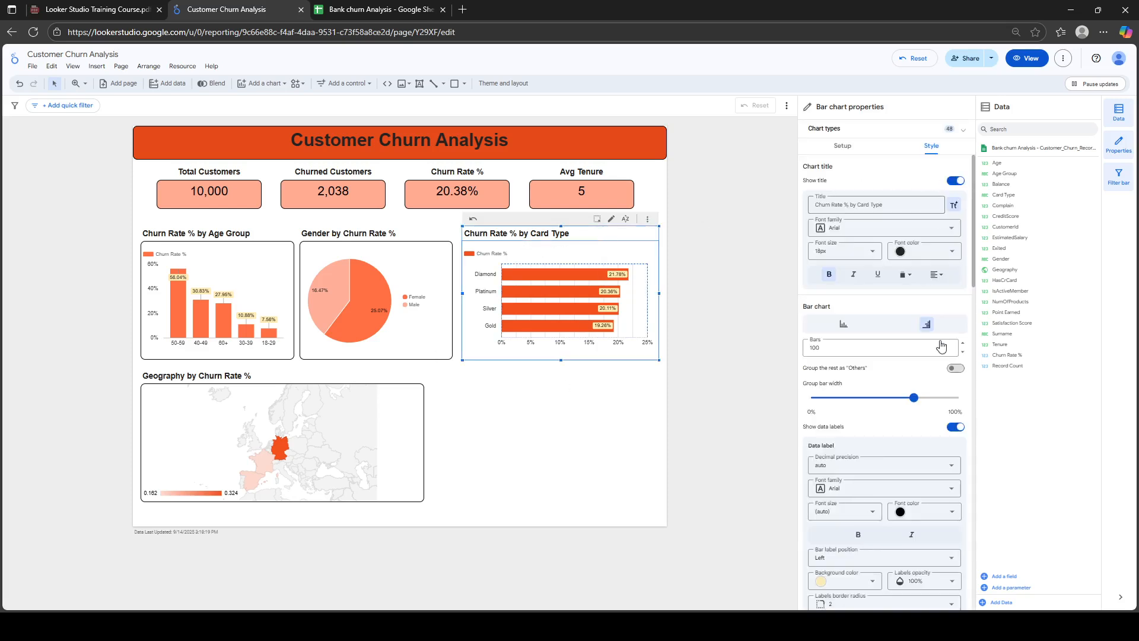
{"action": "left_click", "coordinate": [973, 442]}
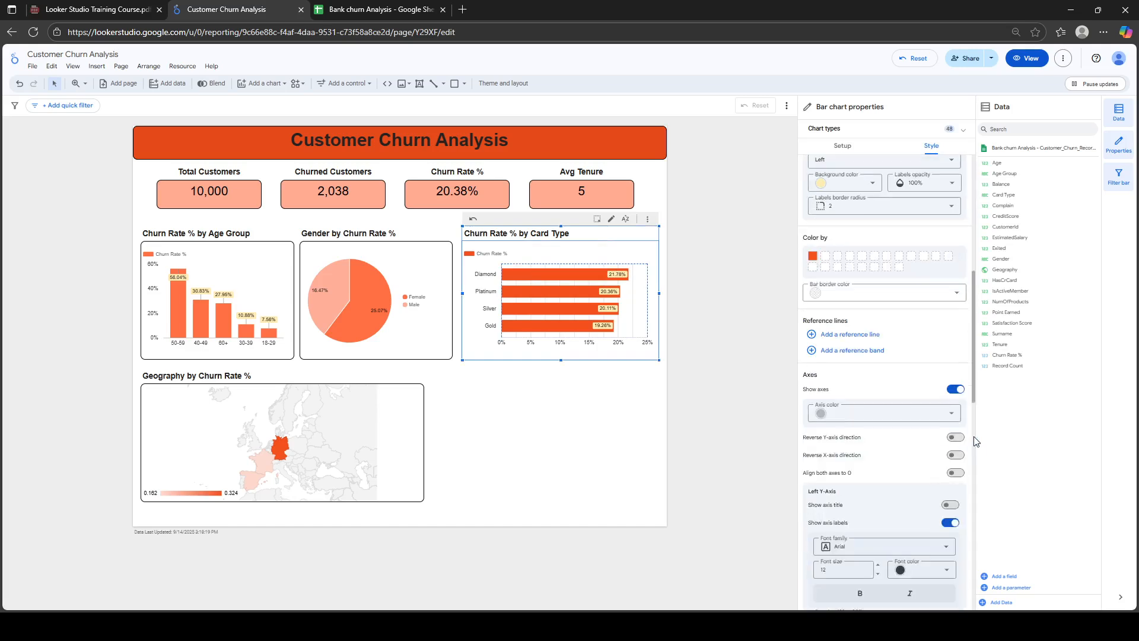
{"action": "left_click_drag", "start_coordinate": [977, 372], "coordinate": [970, 342]}
{"action": "left_click", "coordinate": [977, 407]}
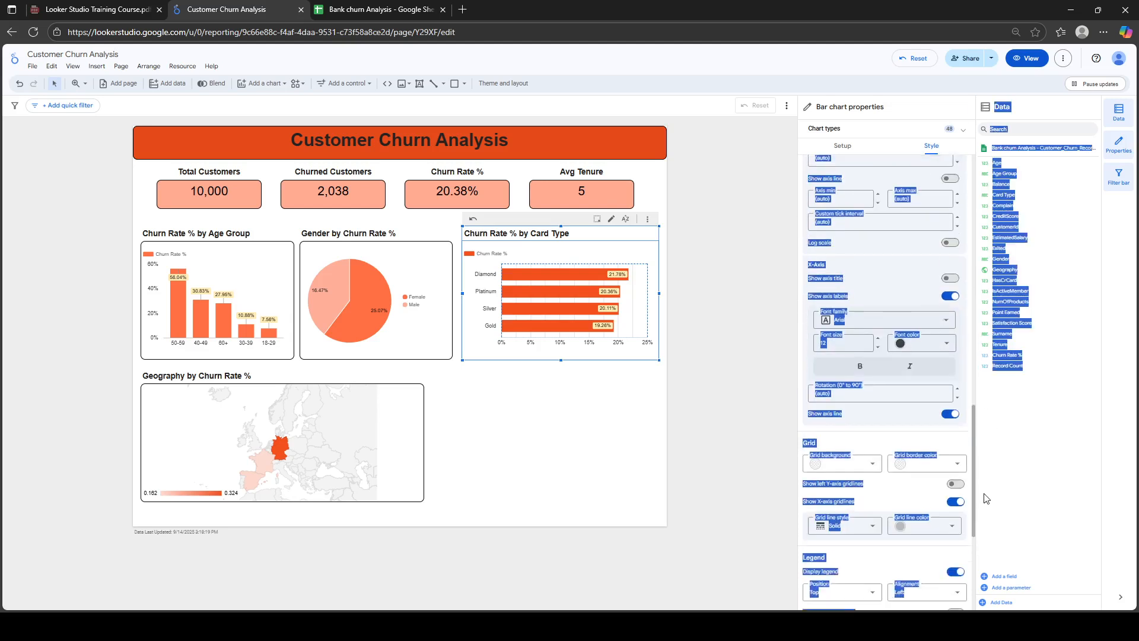
{"action": "left_click", "coordinate": [956, 353]}
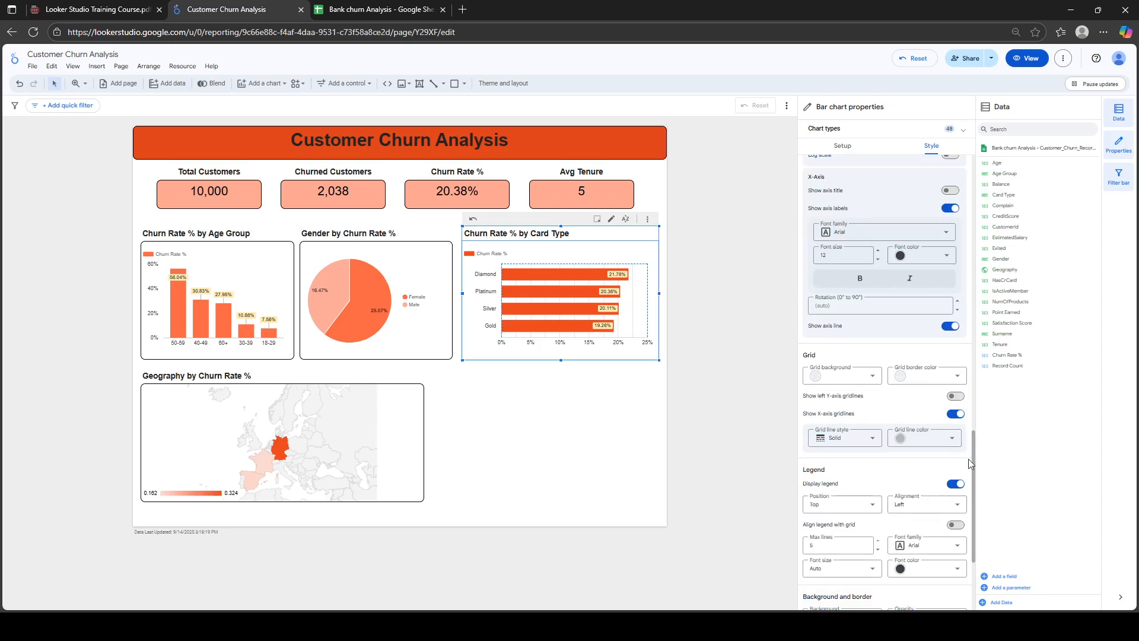
{"action": "scroll", "coordinate": [976, 455], "scroll_direction": "down", "scroll_amount": 3}
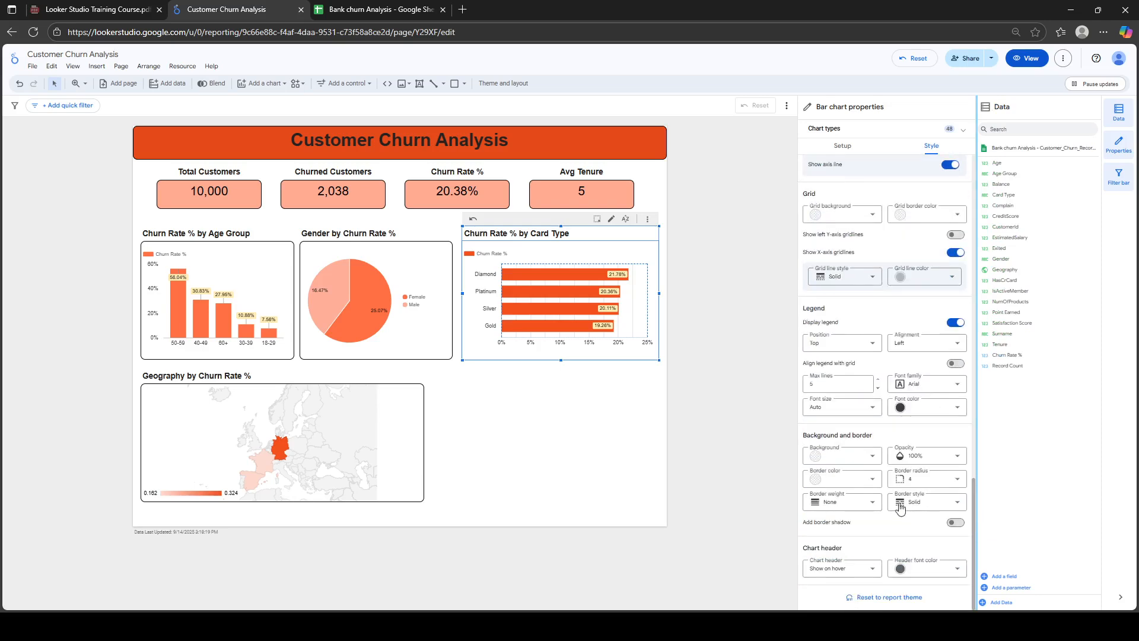
{"action": "left_click", "coordinate": [872, 479]}
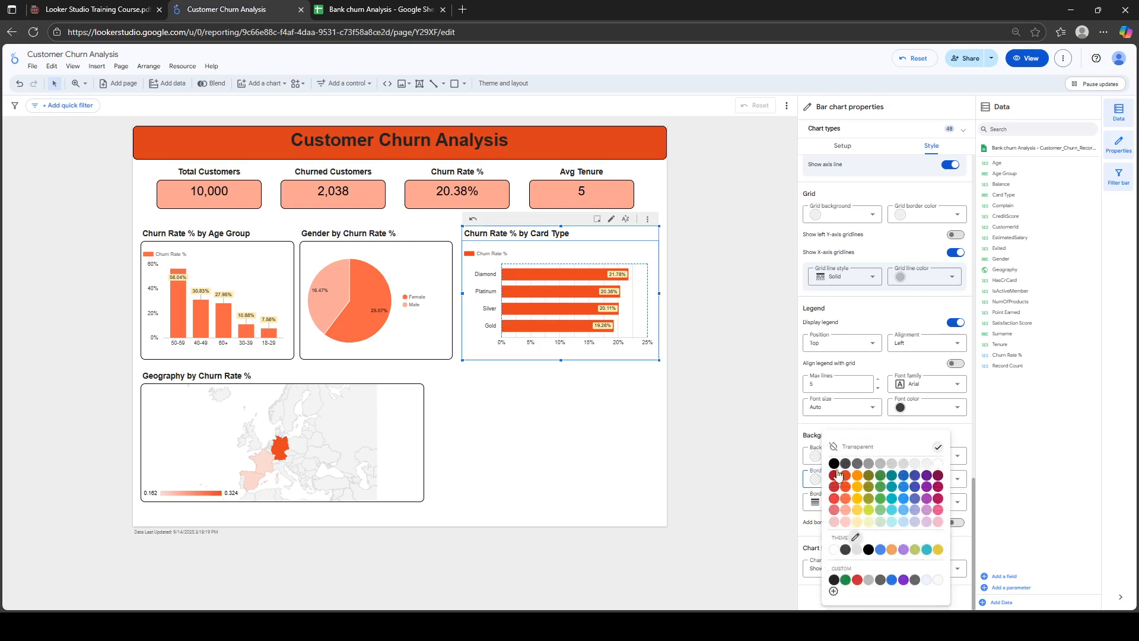
{"action": "left_click", "coordinate": [834, 464]}
Set the Card Type chart's border weight to 2 and corner radius to 10
{"action": "left_click", "coordinate": [851, 501]}
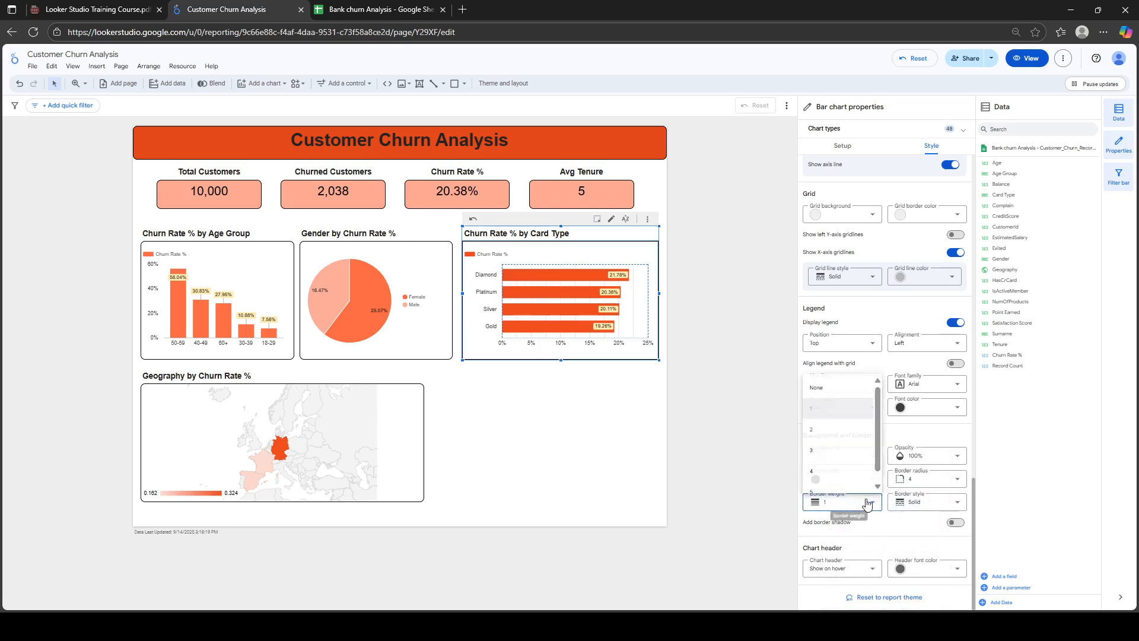
{"action": "left_click", "coordinate": [833, 427]}
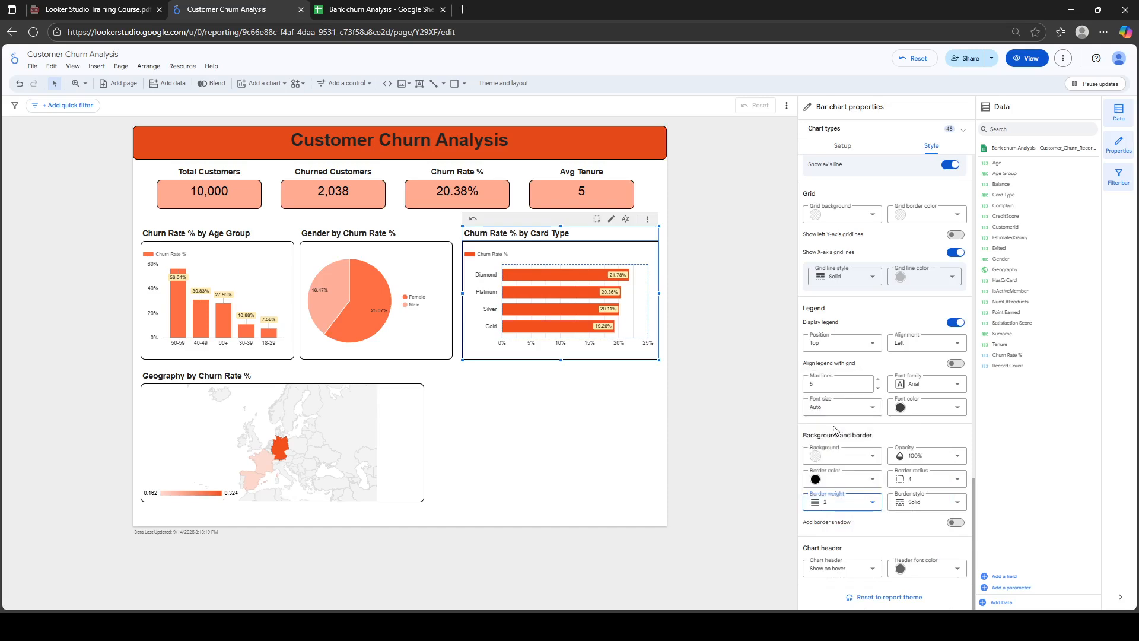
{"action": "left_click", "coordinate": [965, 484]}
{"action": "scroll", "coordinate": [925, 548], "scroll_direction": "down", "scroll_amount": 3}
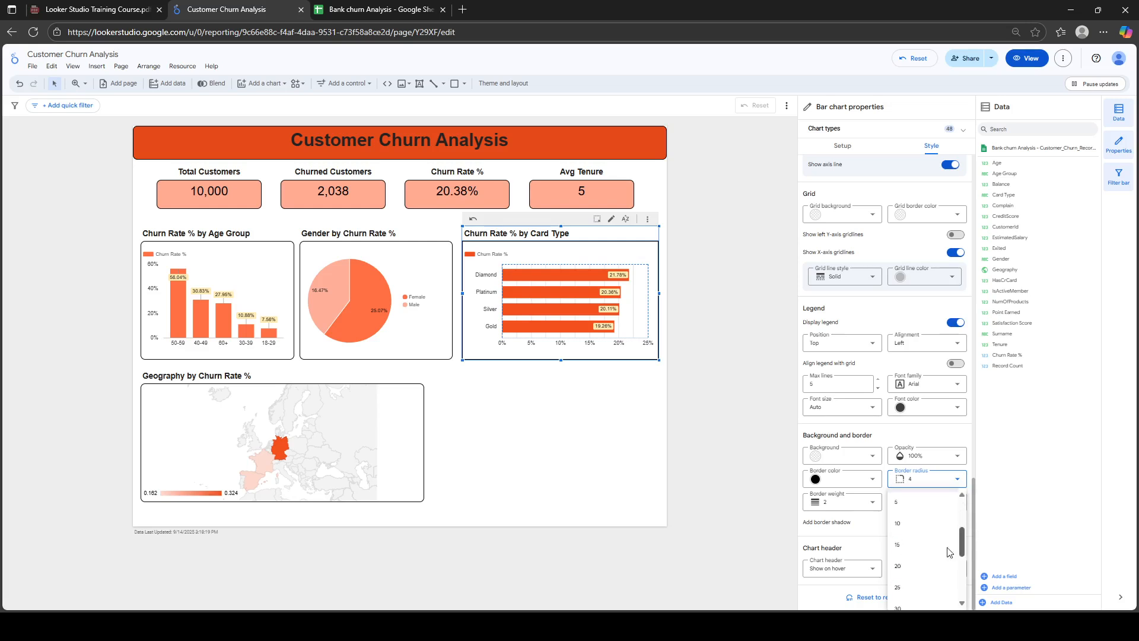
{"action": "left_click", "coordinate": [906, 528]}
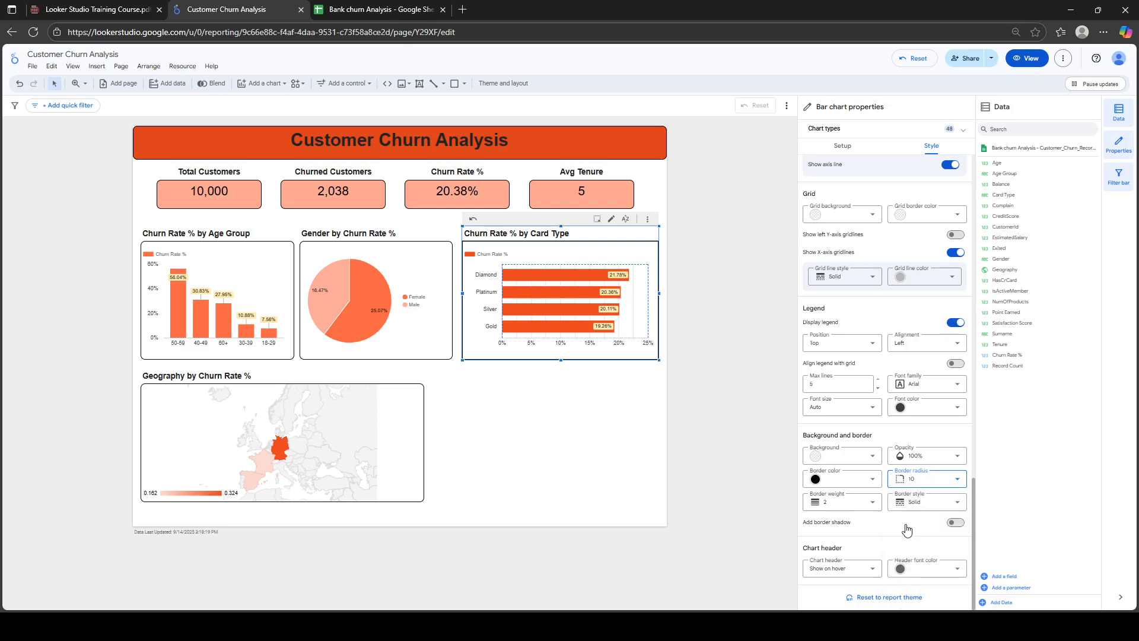
{"action": "left_click", "coordinate": [576, 413]}
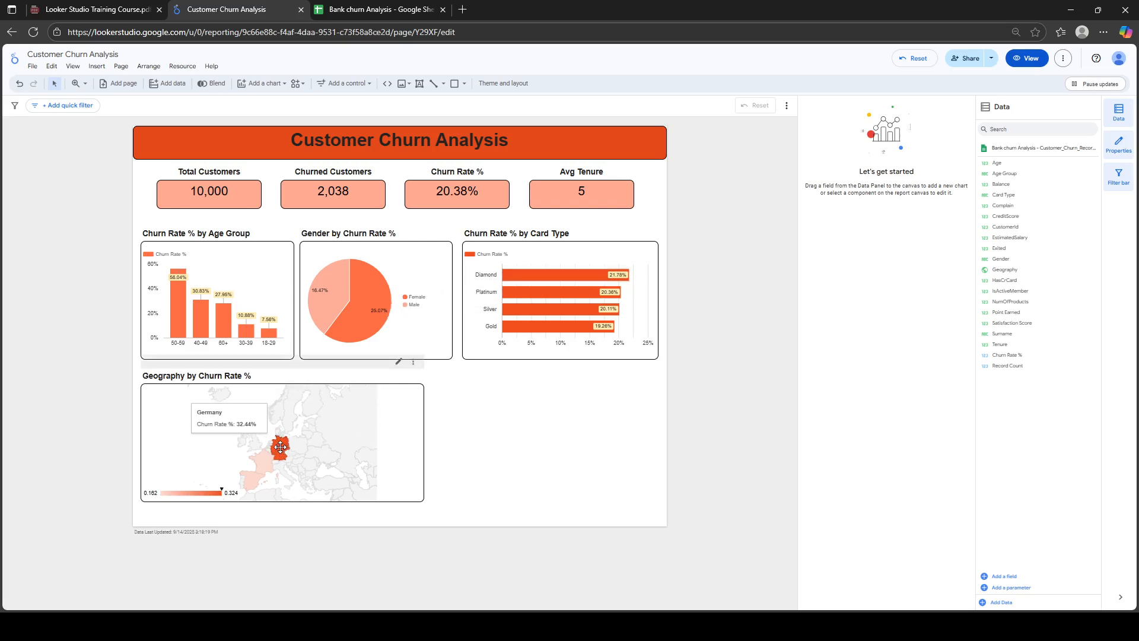
{"action": "left_click", "coordinate": [395, 424]}
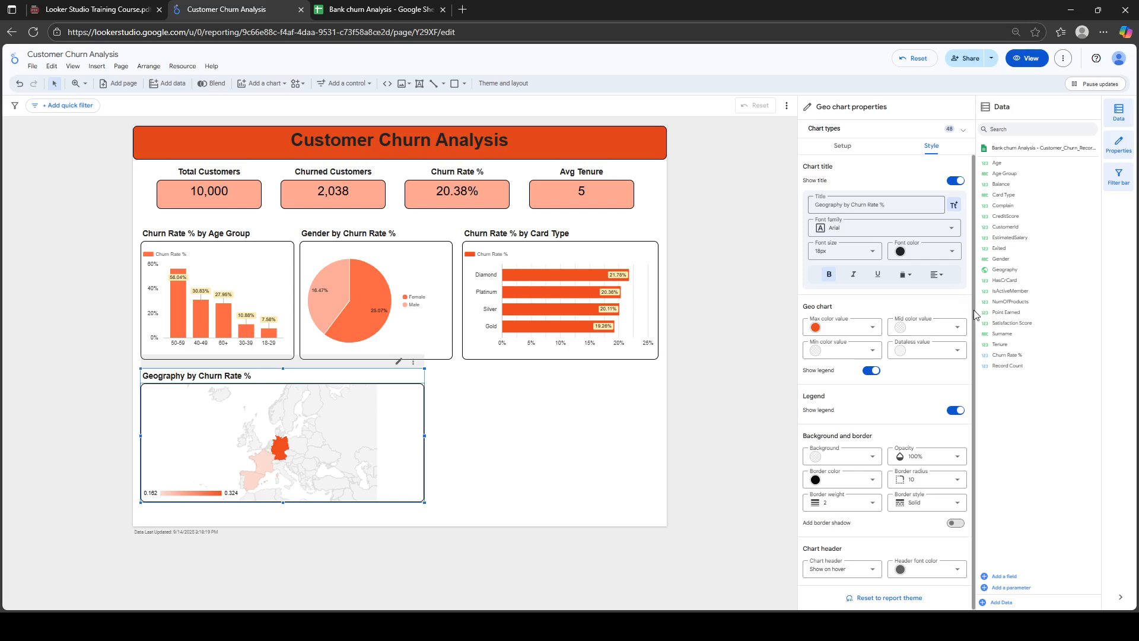
Turn on the border shadow for the Geography map chart and review its data setup
{"action": "left_click_drag", "start_coordinate": [973, 310], "coordinate": [973, 339]}
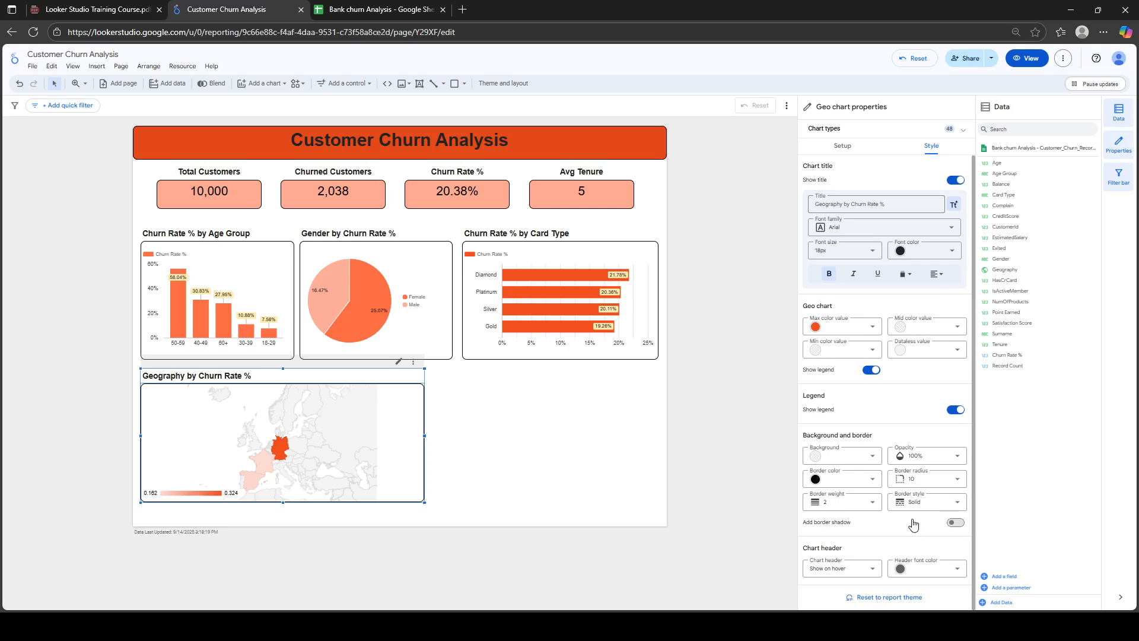
{"action": "left_click", "coordinate": [958, 524]}
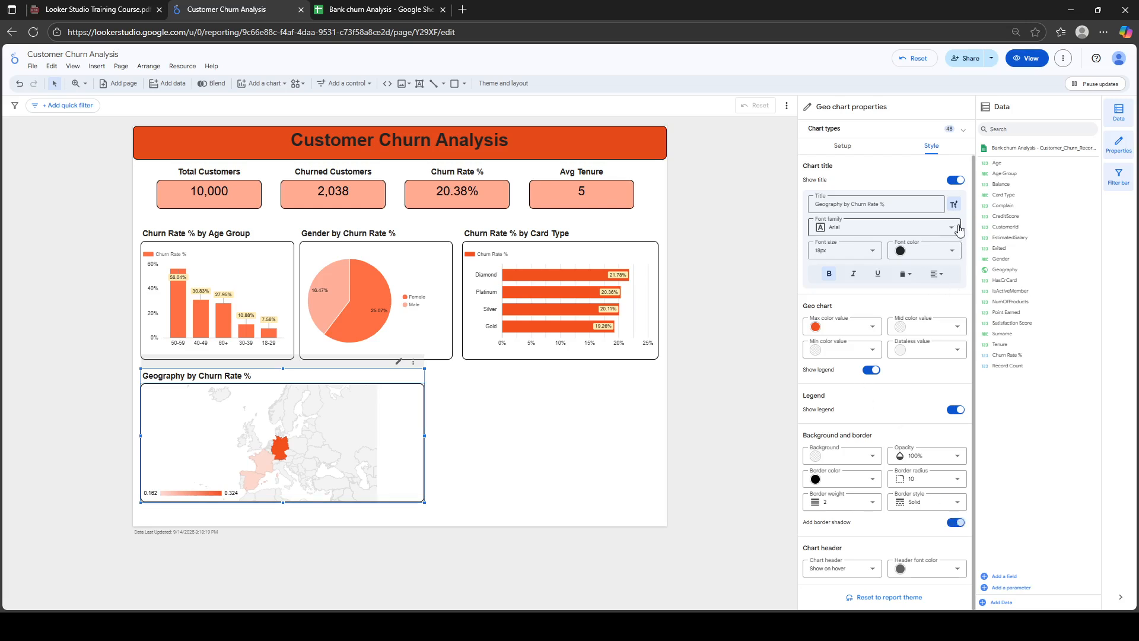
{"action": "left_click", "coordinate": [853, 152]}
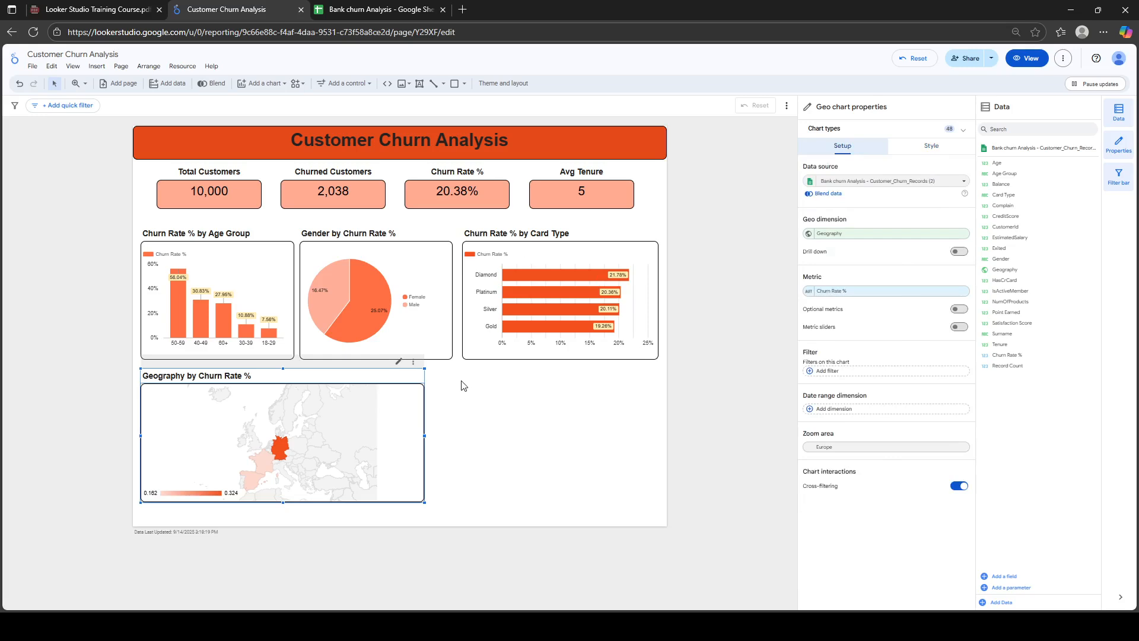
{"action": "left_click", "coordinate": [470, 407]}
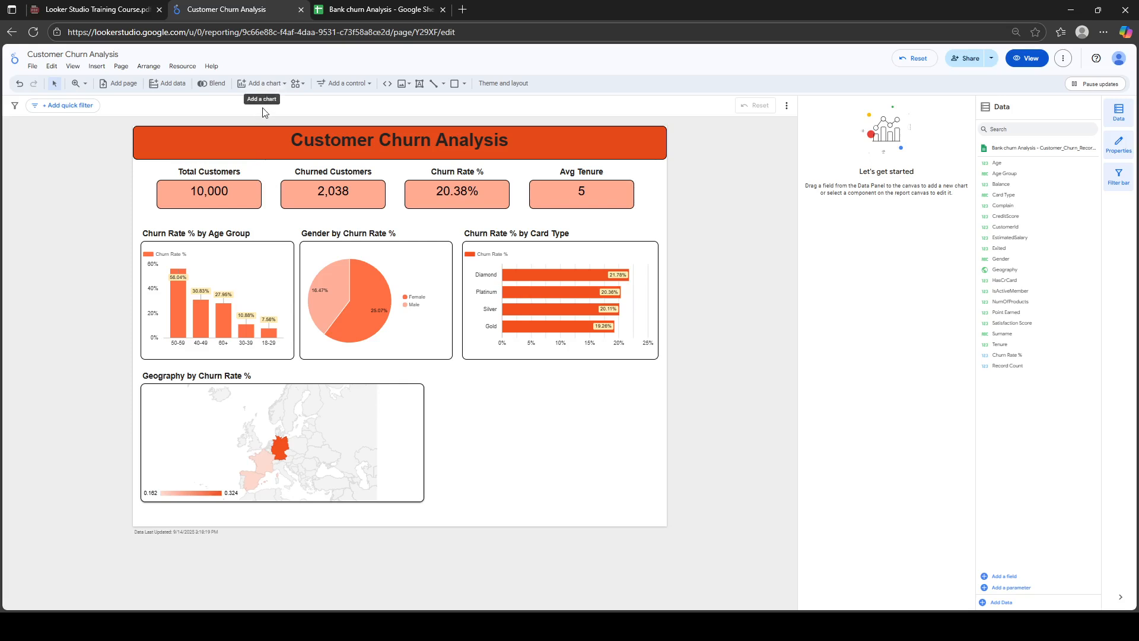
Insert a table beside the Geography map and widen it toward the page's right edge
{"action": "left_click", "coordinate": [269, 85]}
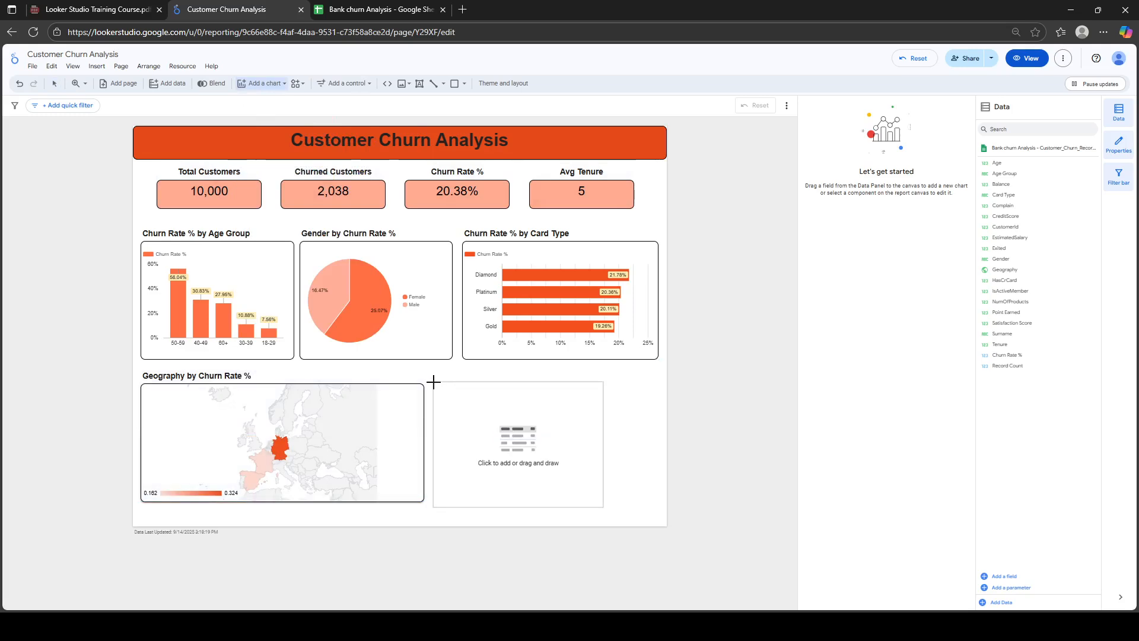
{"action": "left_click", "coordinate": [433, 382]}
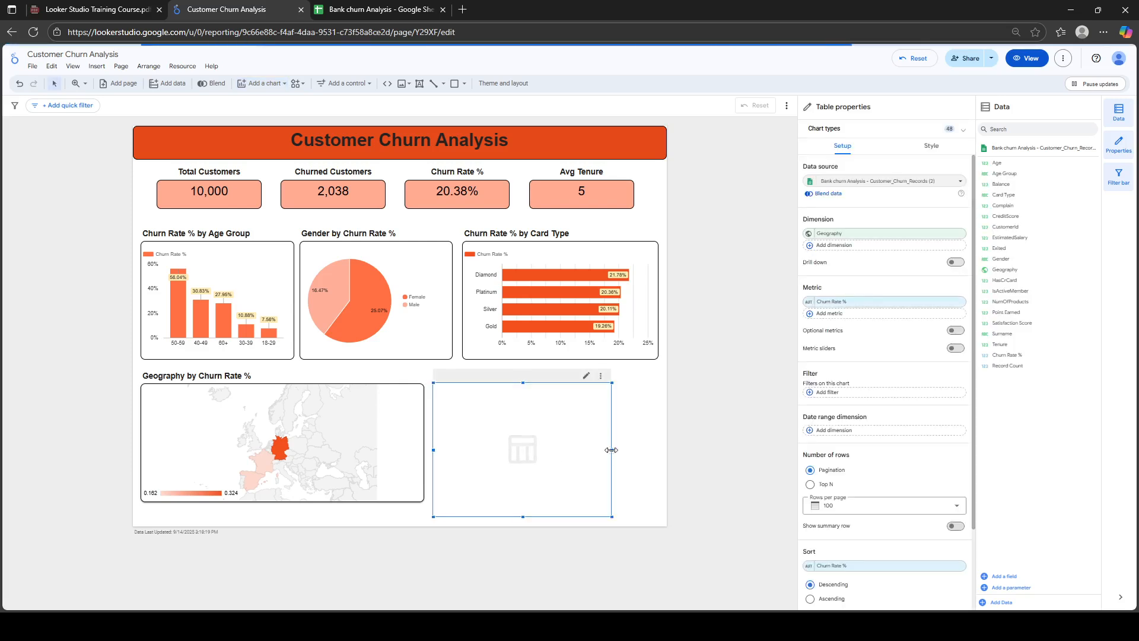
{"action": "left_click_drag", "start_coordinate": [611, 452], "coordinate": [660, 452]}
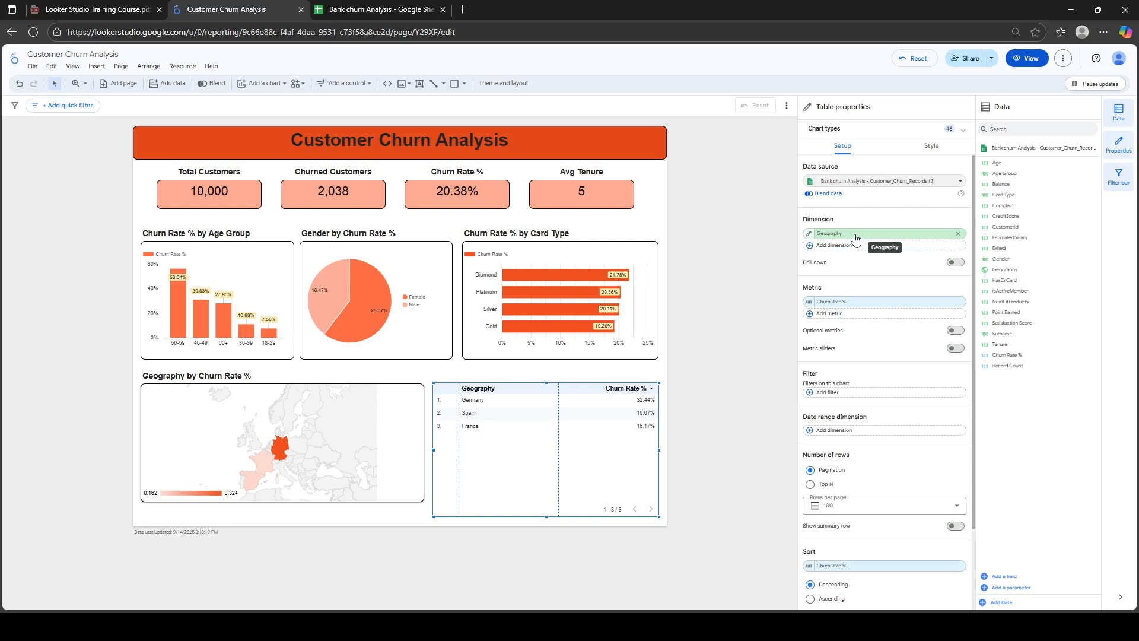
Add EstimatedSalary as an averaged table metric, placed before Churn Rate %
{"action": "left_click", "coordinate": [852, 314]}
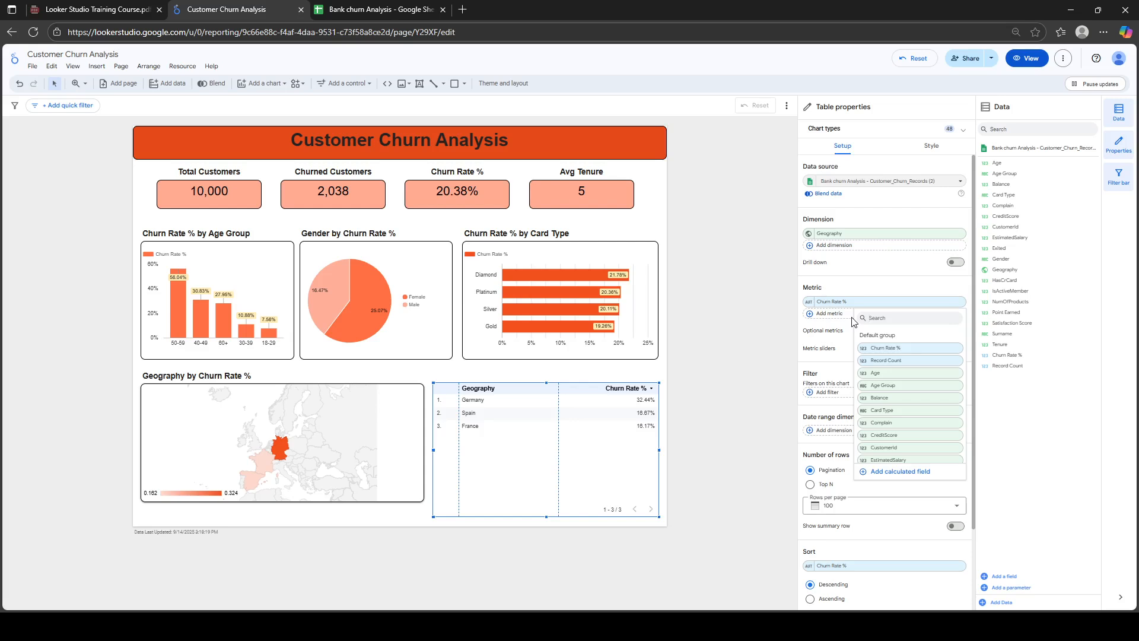
{"action": "type", "text": "ES"}
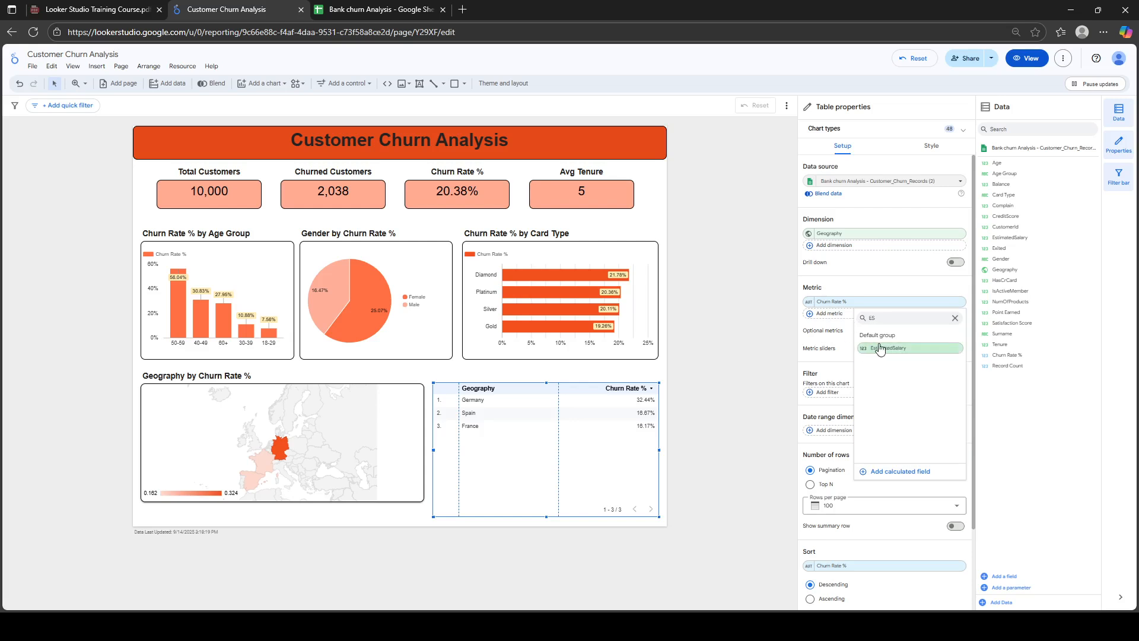
{"action": "left_click", "coordinate": [880, 348]}
{"action": "left_click", "coordinate": [808, 316]}
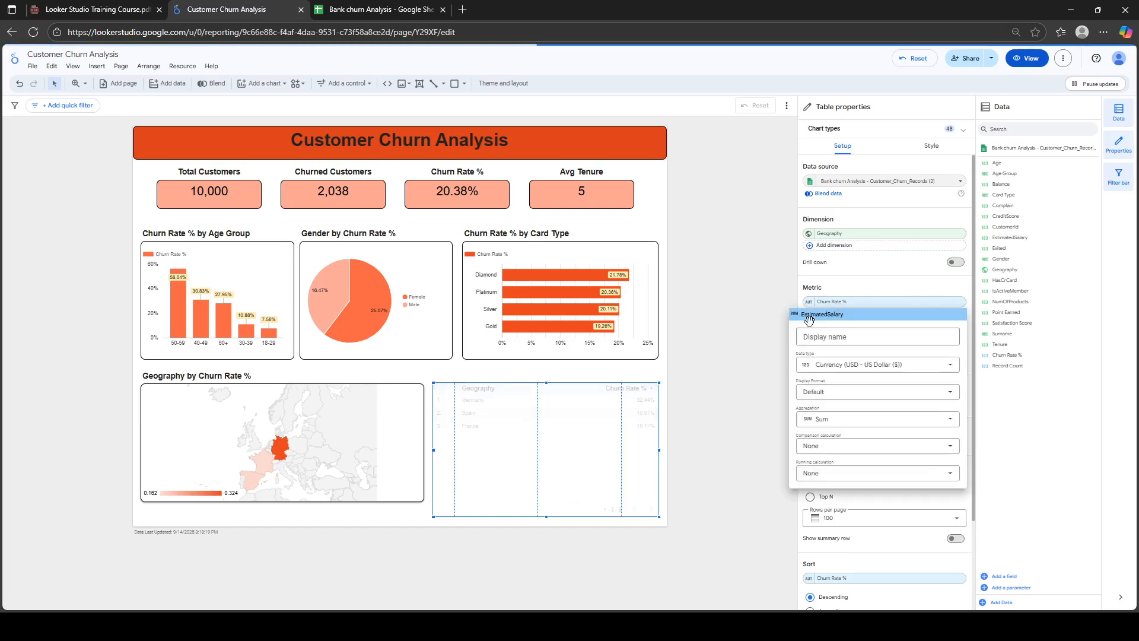
{"action": "left_click", "coordinate": [822, 418]}
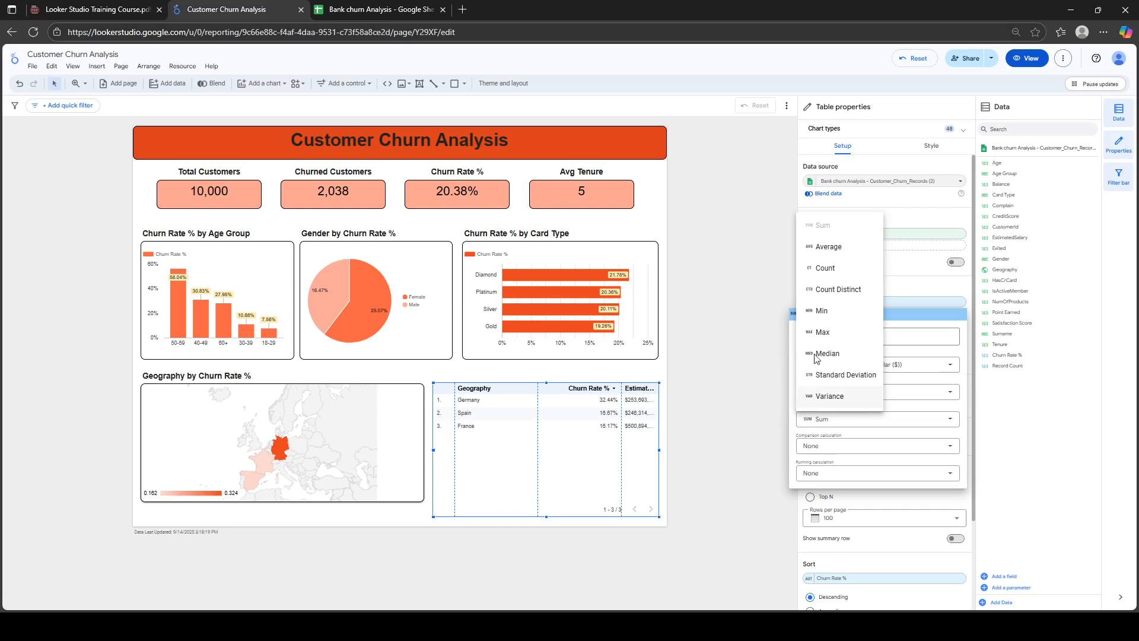
{"action": "left_click", "coordinate": [823, 249]}
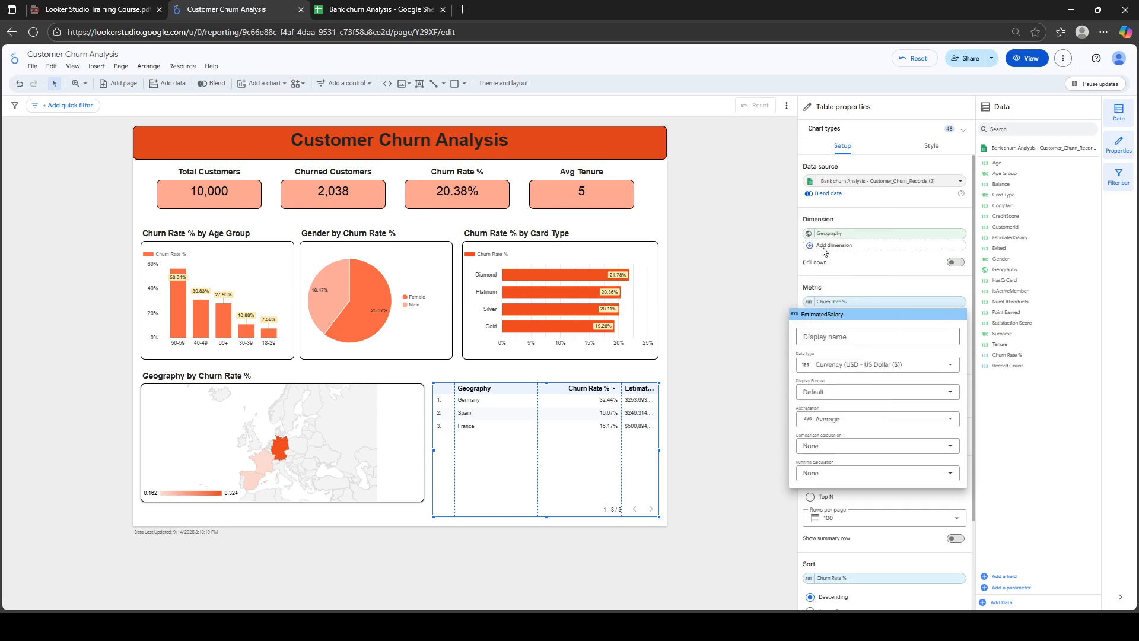
{"action": "left_click", "coordinate": [886, 271]}
{"action": "left_click_drag", "start_coordinate": [845, 314], "coordinate": [842, 301]}
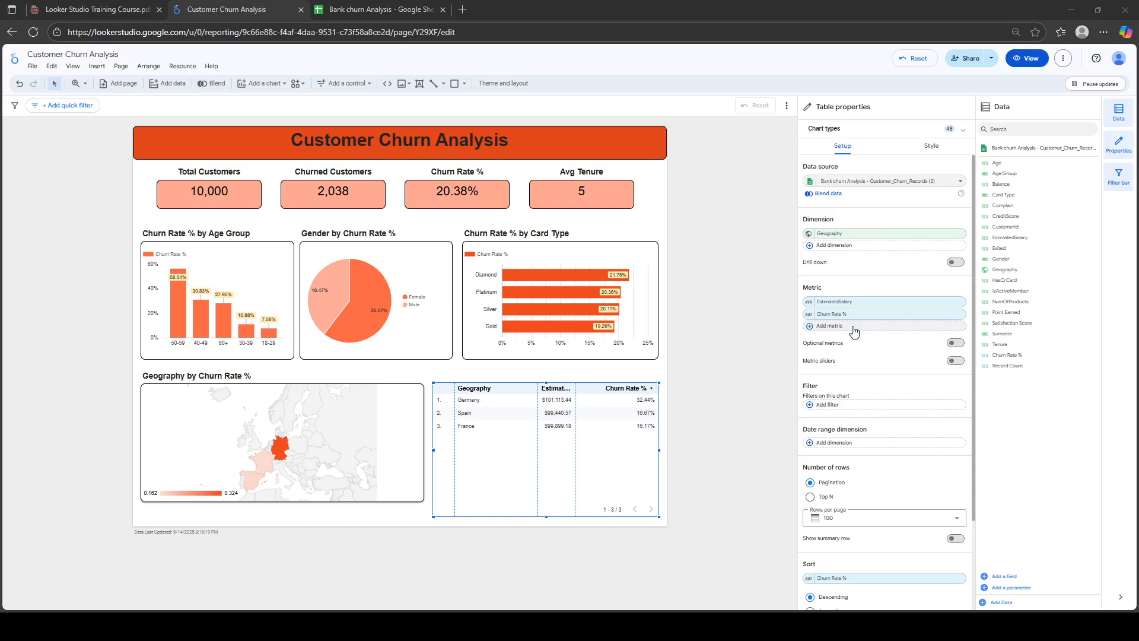
Add Gender and Age Group as table dimensions
{"action": "left_click", "coordinate": [852, 248]}
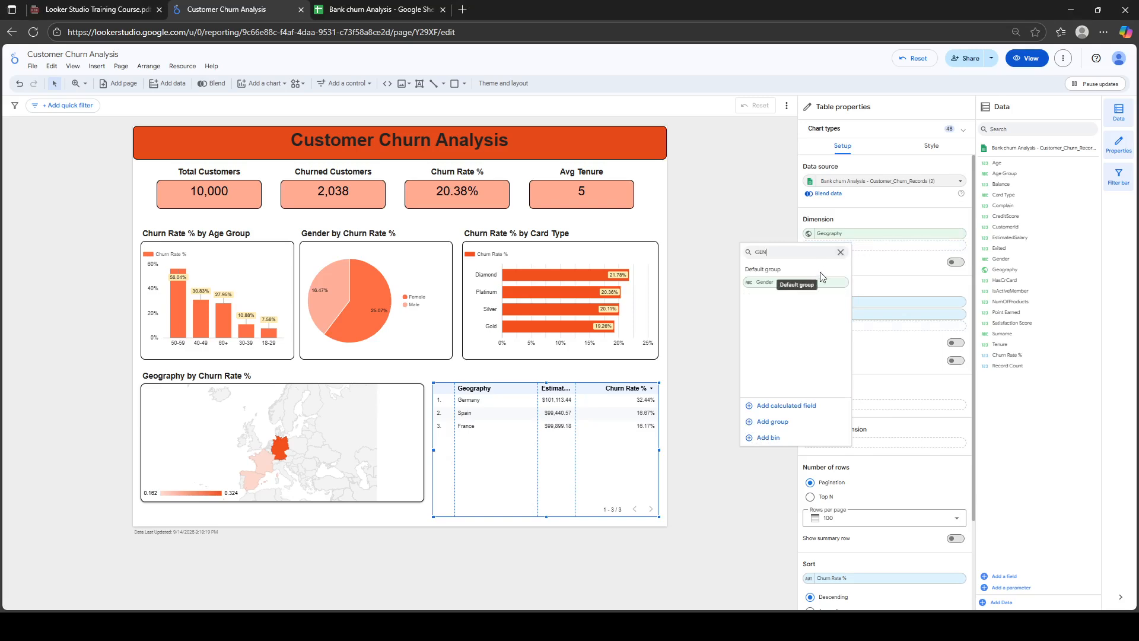
{"action": "left_click", "coordinate": [811, 286]}
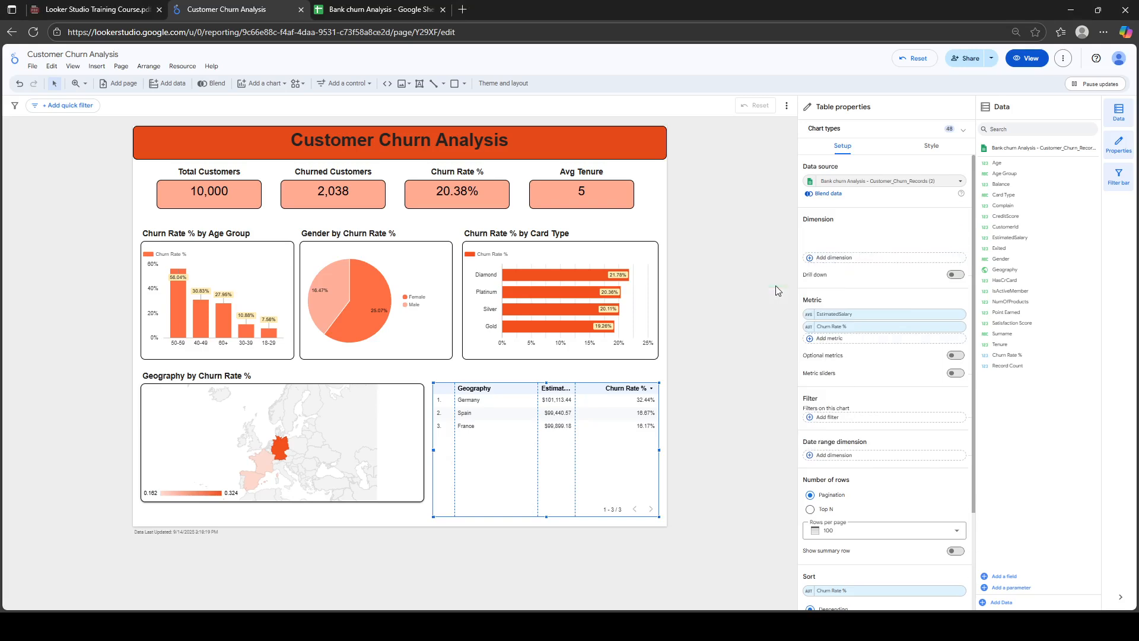
{"action": "left_click", "coordinate": [849, 261]}
{"action": "type", "text": "AGE"}
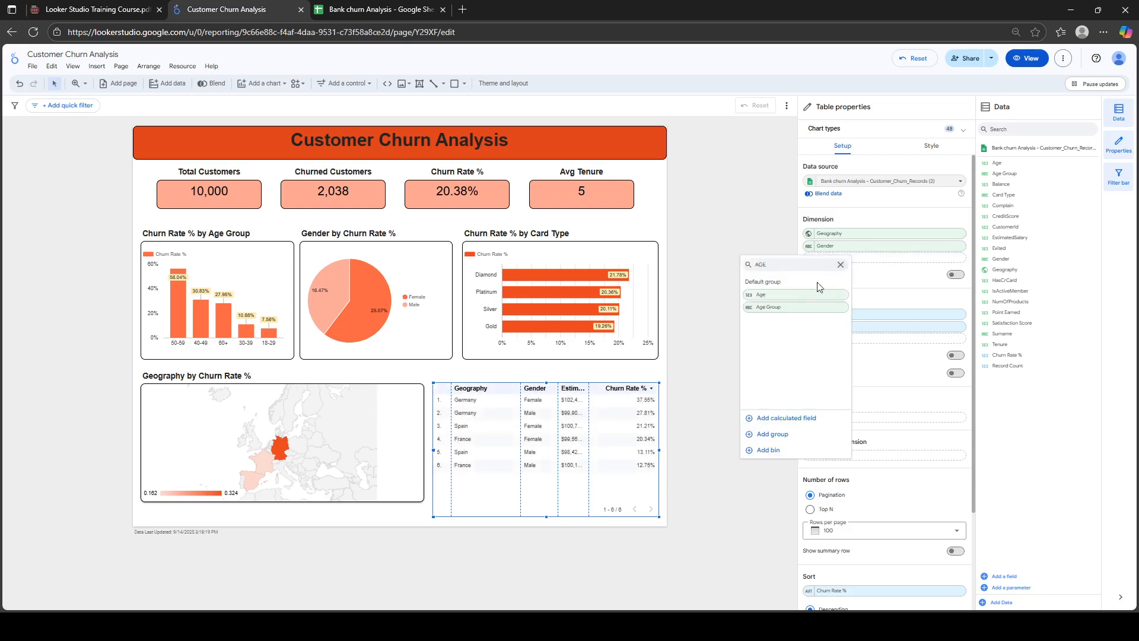
{"action": "left_click", "coordinate": [785, 307]}
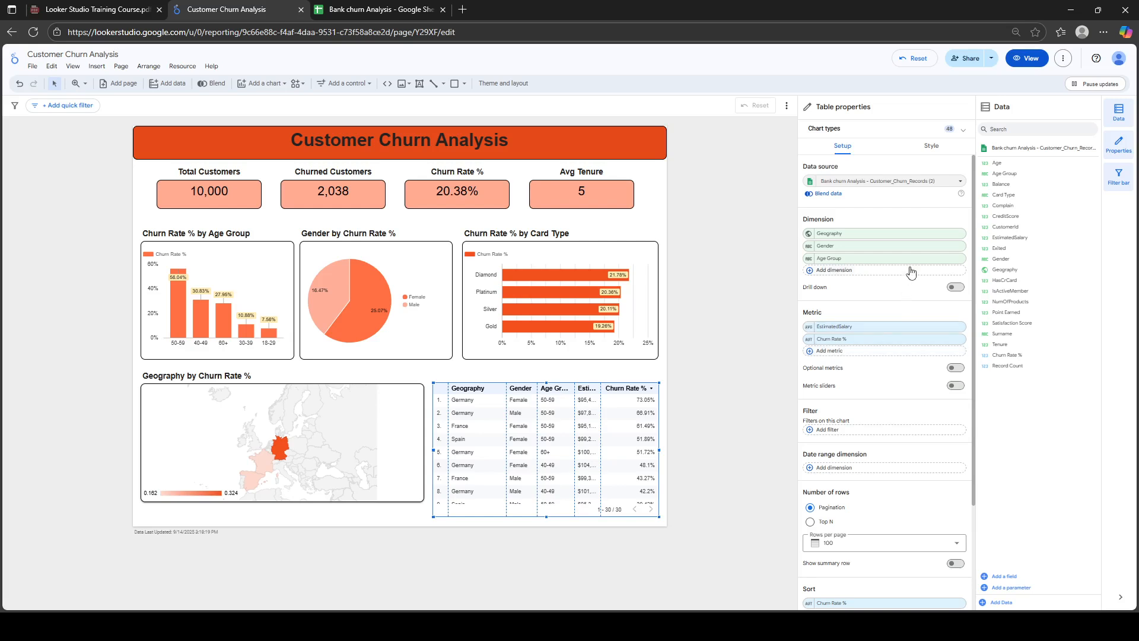
Add IsActiveMember as a dimension and remove Age Group and Gender
{"action": "left_click", "coordinate": [835, 271]}
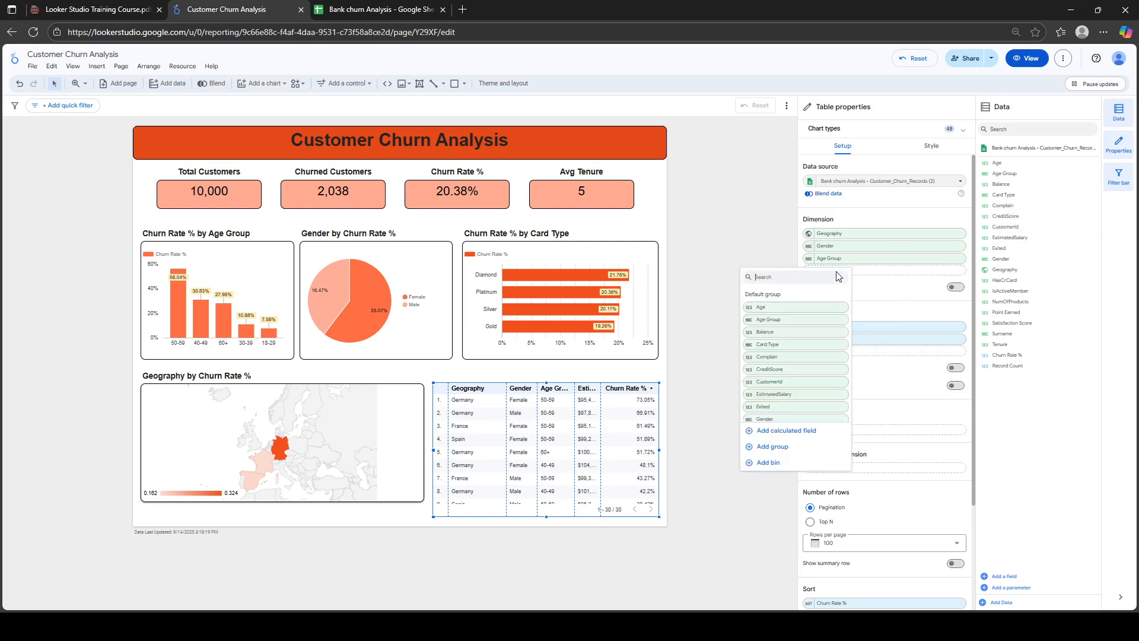
{"action": "type", "text": "CAR"}
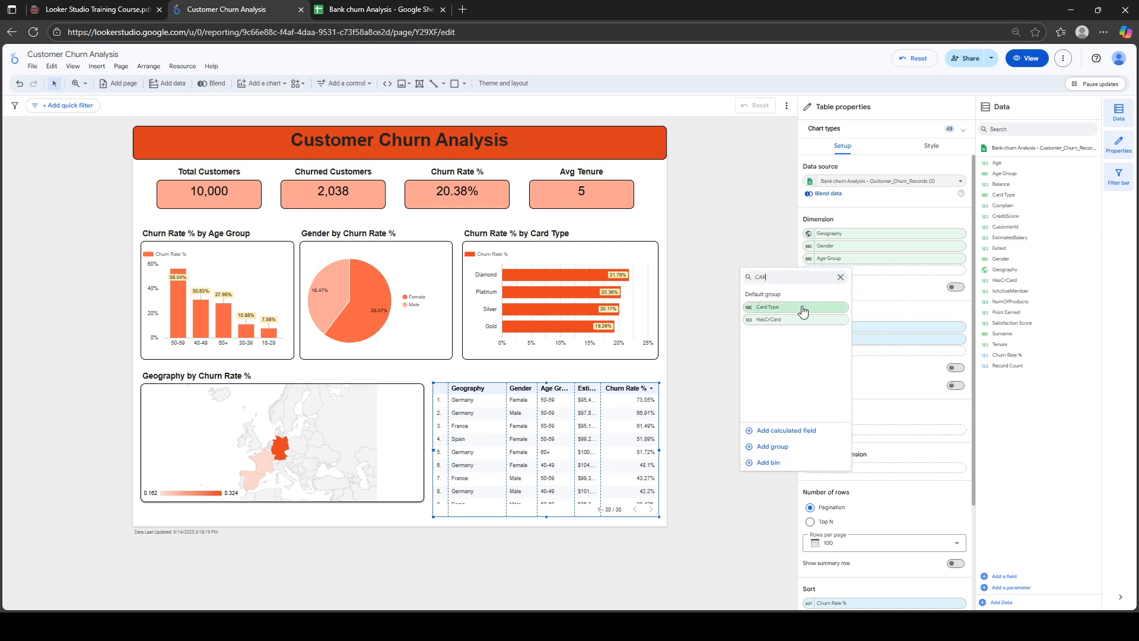
{"action": "key", "text": "BackSpace"}
{"action": "key", "text": "BackSpace"}
{"action": "key", "text": "BackSpace"}
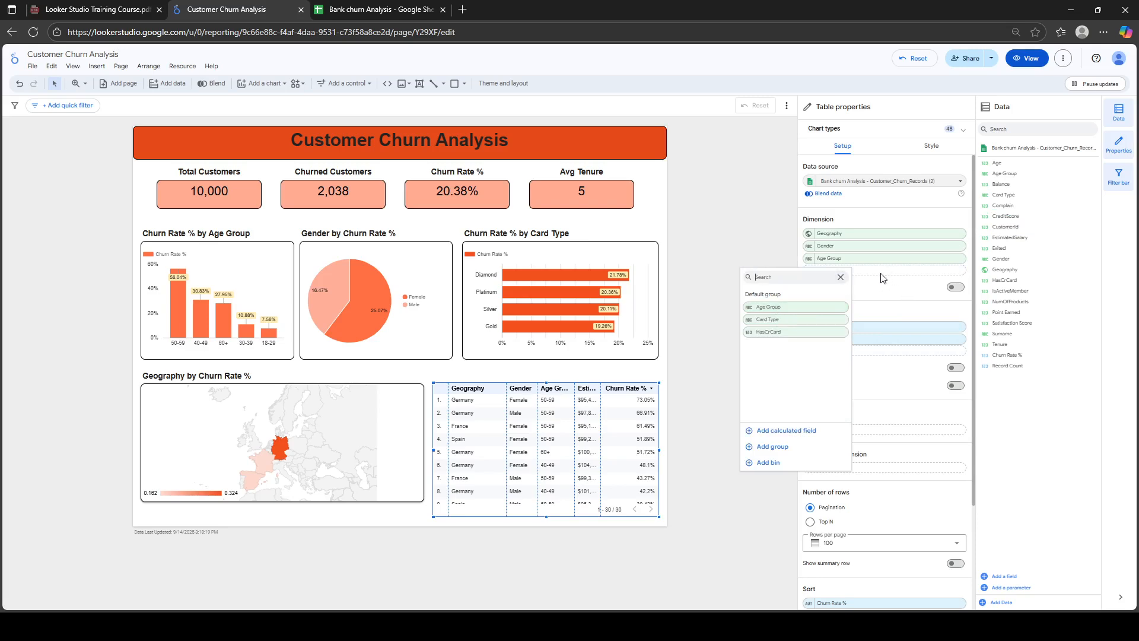
{"action": "type", "text": "AC"}
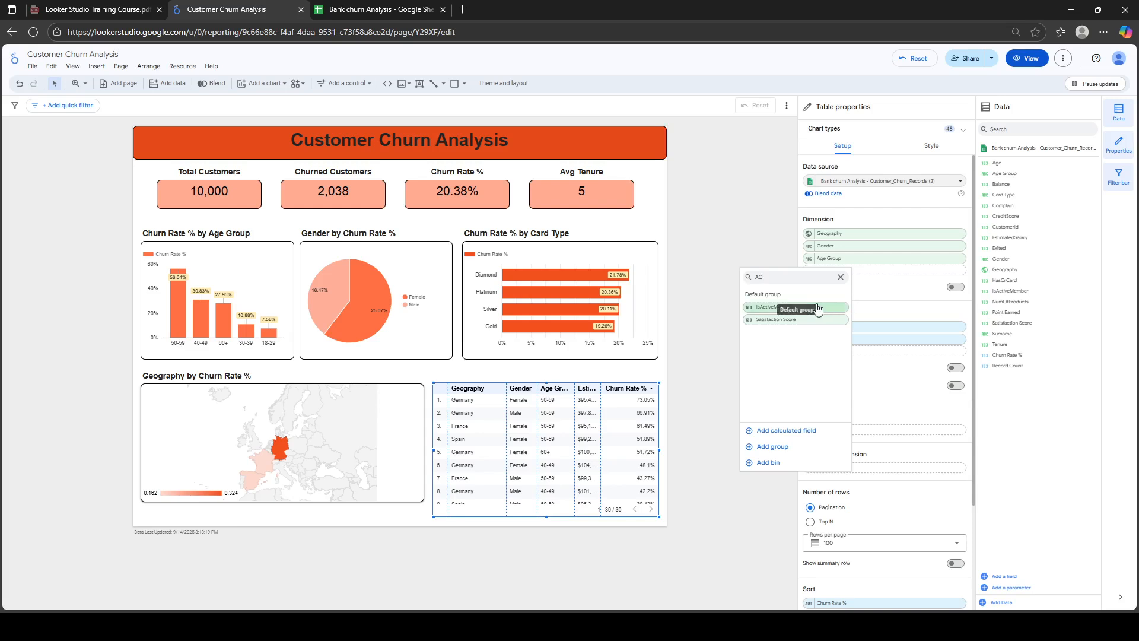
{"action": "left_click", "coordinate": [809, 307]}
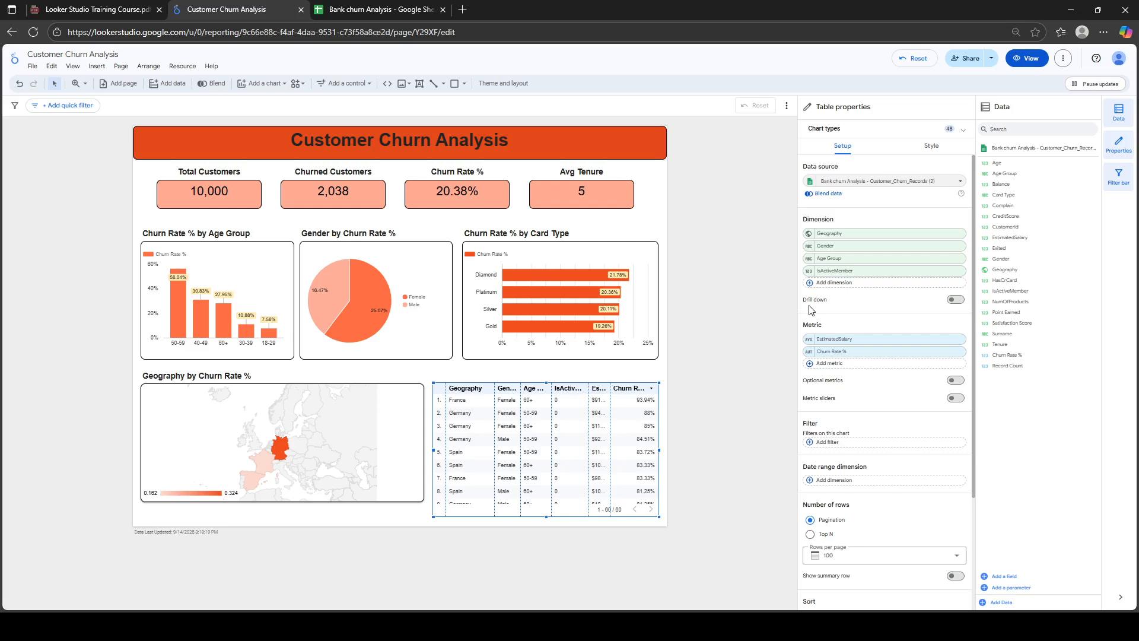
{"action": "left_click", "coordinate": [958, 259]}
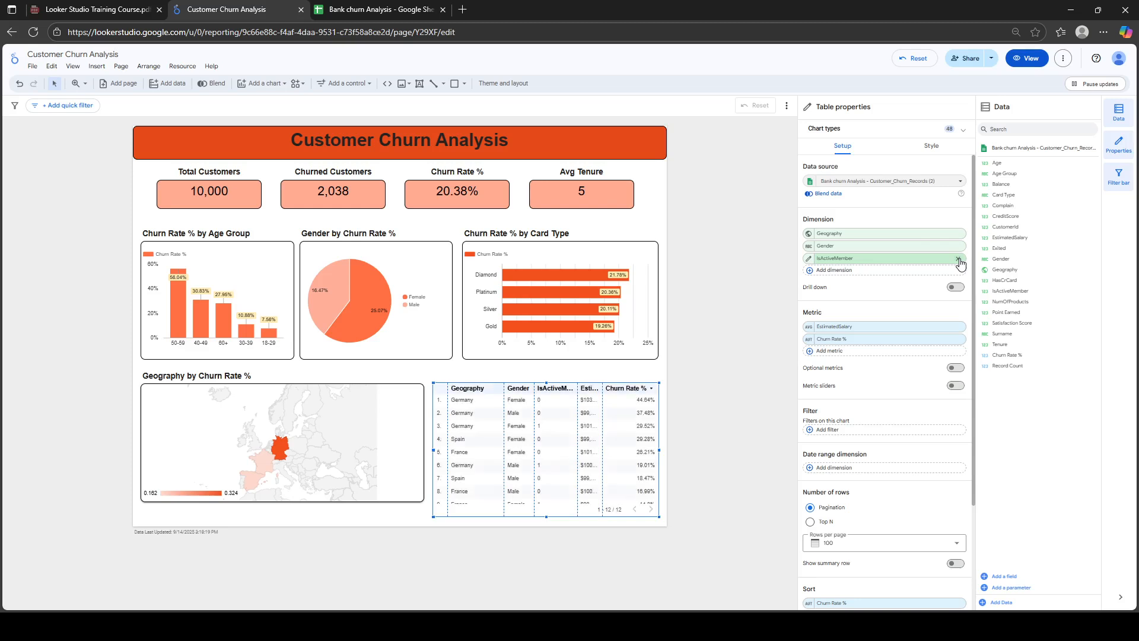
{"action": "left_click", "coordinate": [958, 246]}
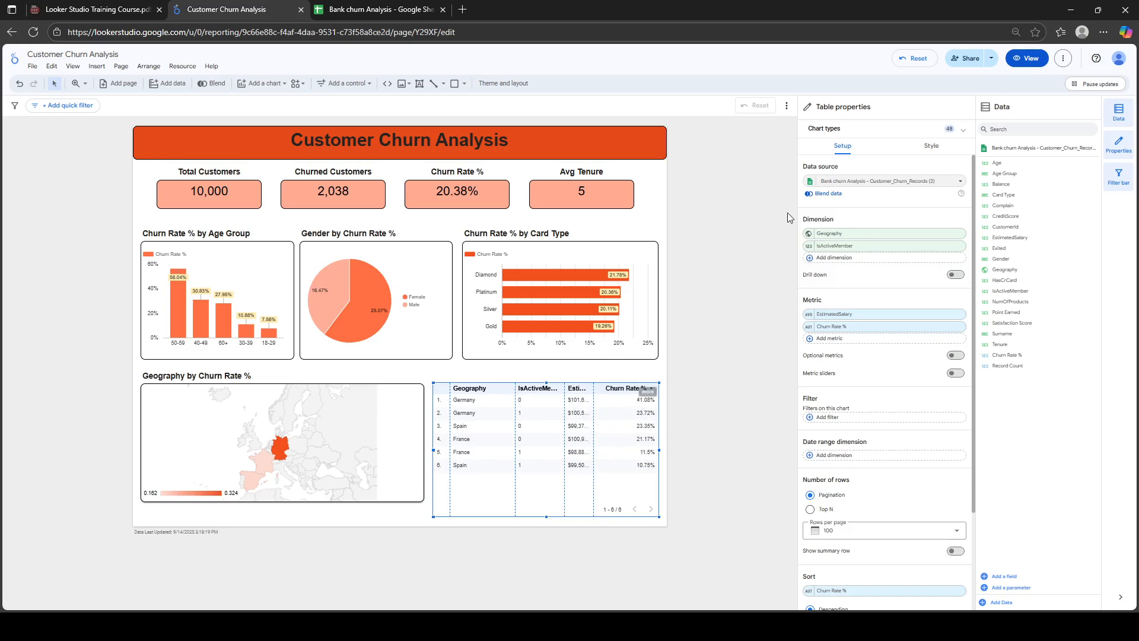
Show a bold 'Customer Demographics' title on the table and shorten it to the map's height
{"action": "left_click", "coordinate": [937, 148]}
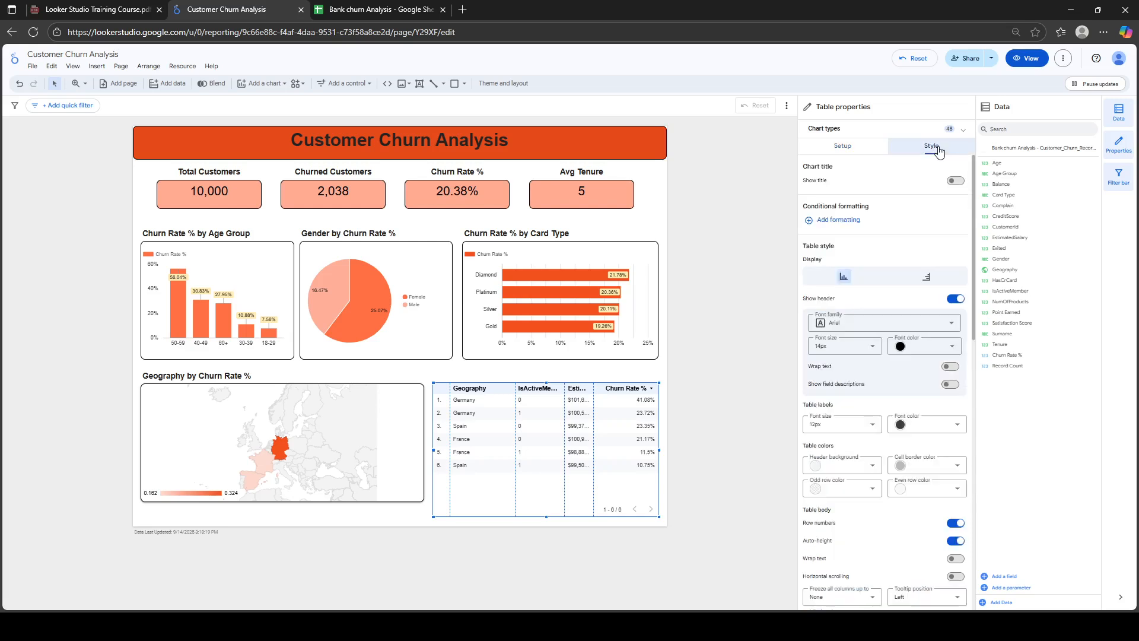
{"action": "left_click", "coordinate": [955, 181]}
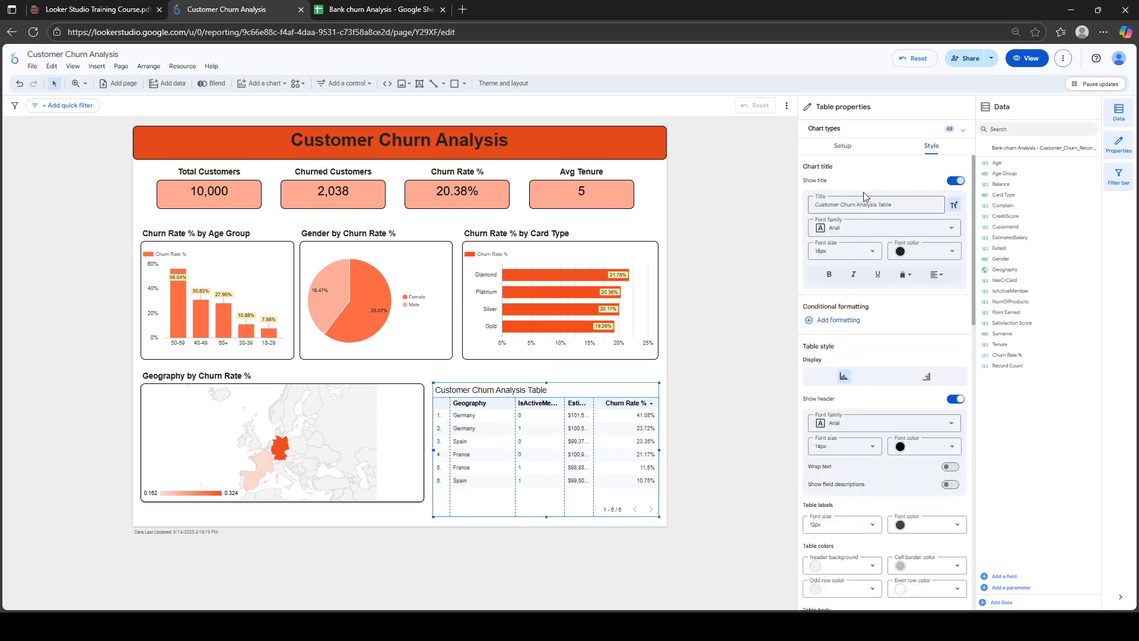
{"action": "triple_click", "coordinate": [832, 203]}
{"action": "type", "text": "cs"}
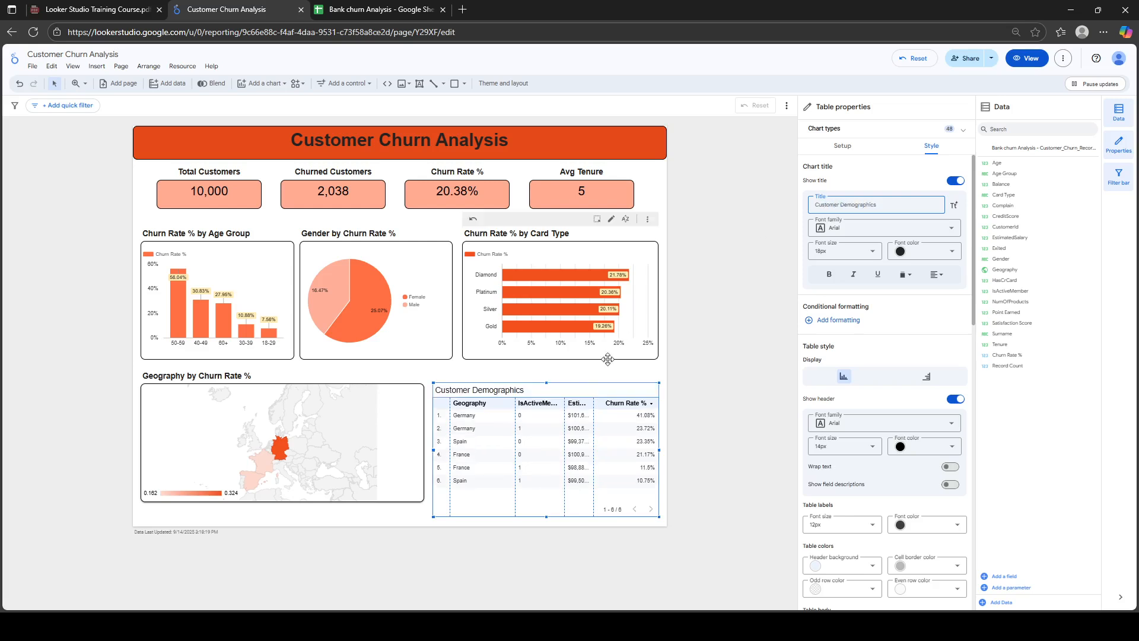
{"action": "left_click", "coordinate": [829, 276]}
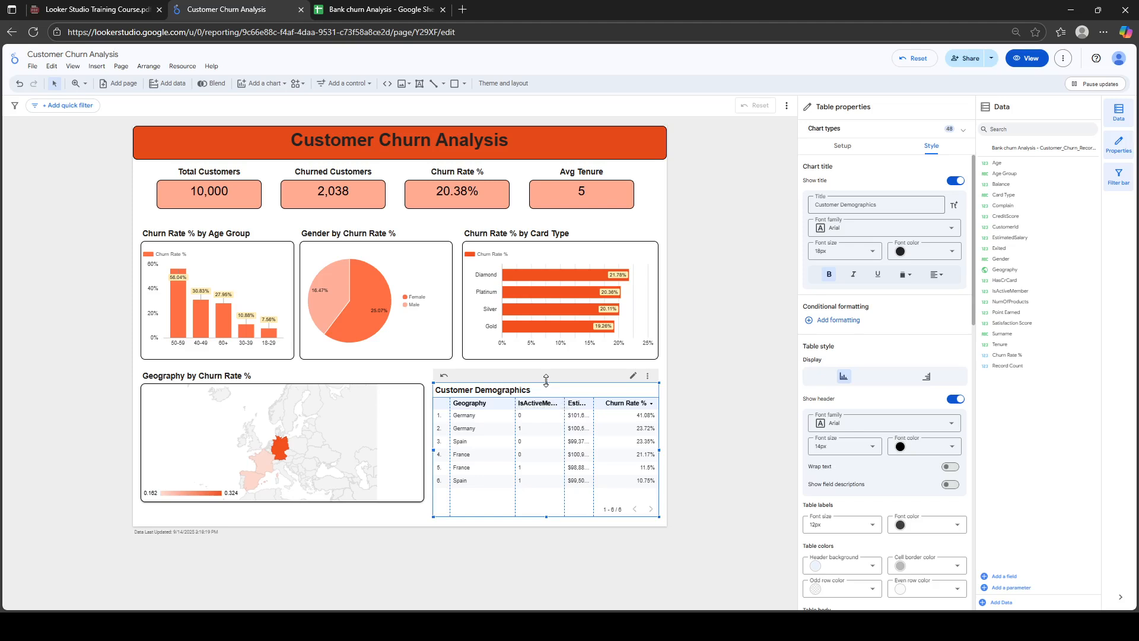
{"action": "left_click_drag", "start_coordinate": [546, 384], "coordinate": [542, 371]}
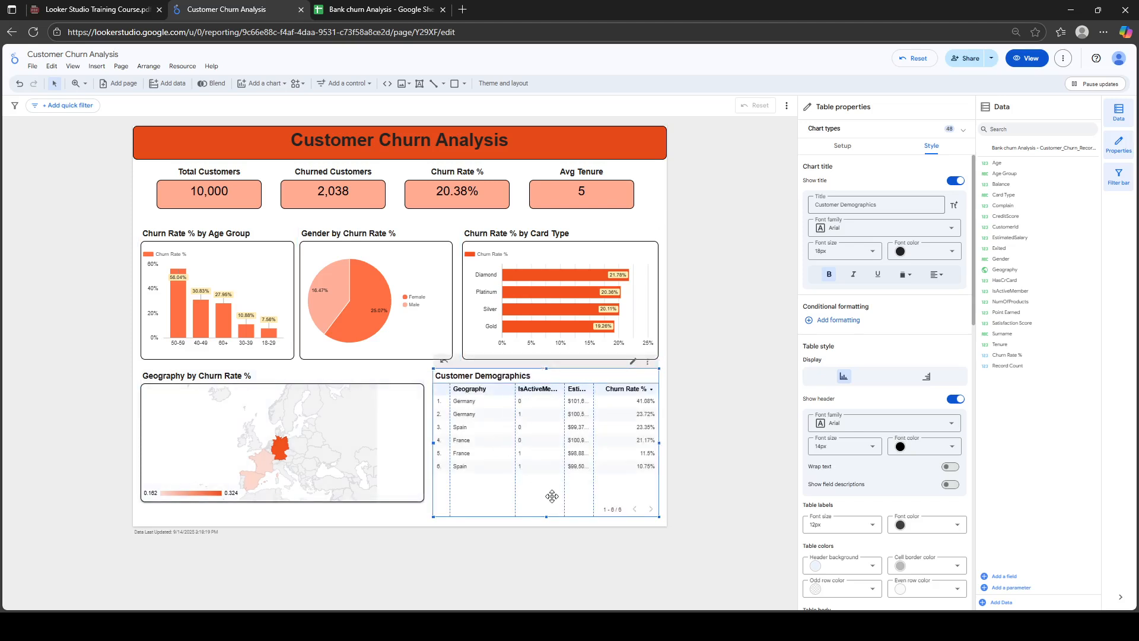
{"action": "left_click_drag", "start_coordinate": [545, 516], "coordinate": [538, 504]}
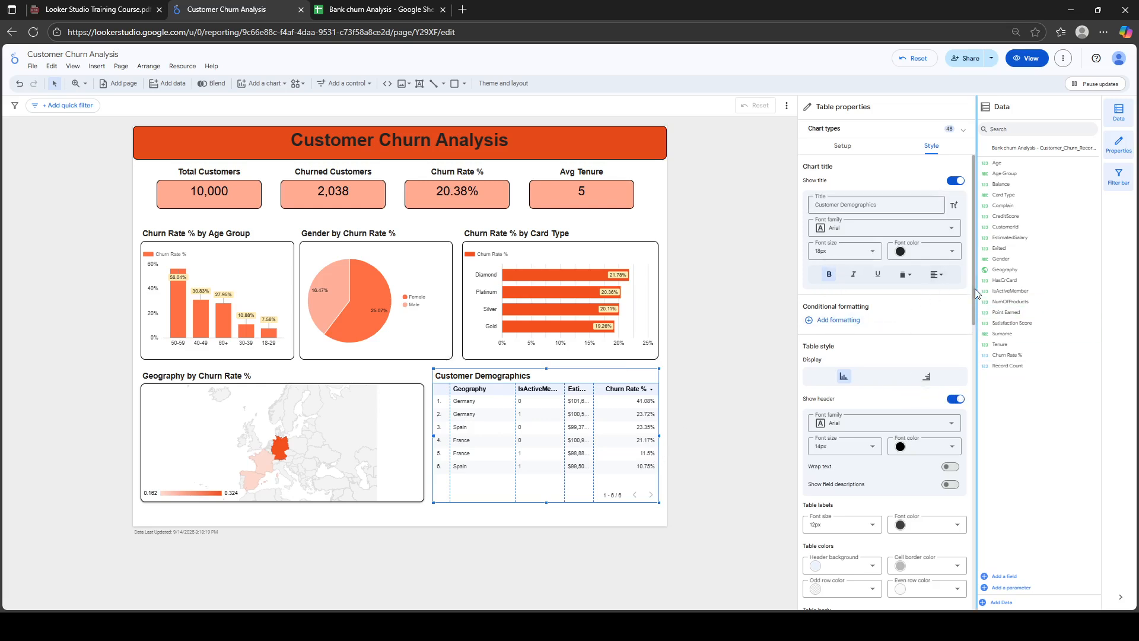
Set the table's header background to pale pink
{"action": "scroll", "coordinate": [973, 349], "scroll_direction": "down", "scroll_amount": 3}
{"action": "left_click_drag", "start_coordinate": [973, 347], "coordinate": [974, 382]}
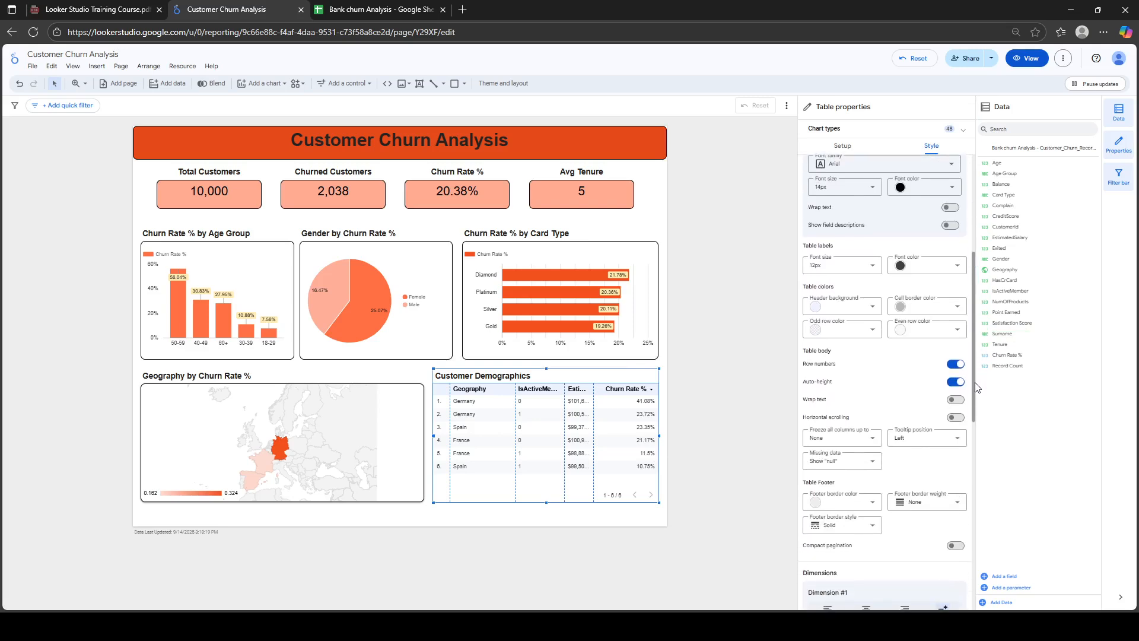
{"action": "left_click", "coordinate": [873, 310]}
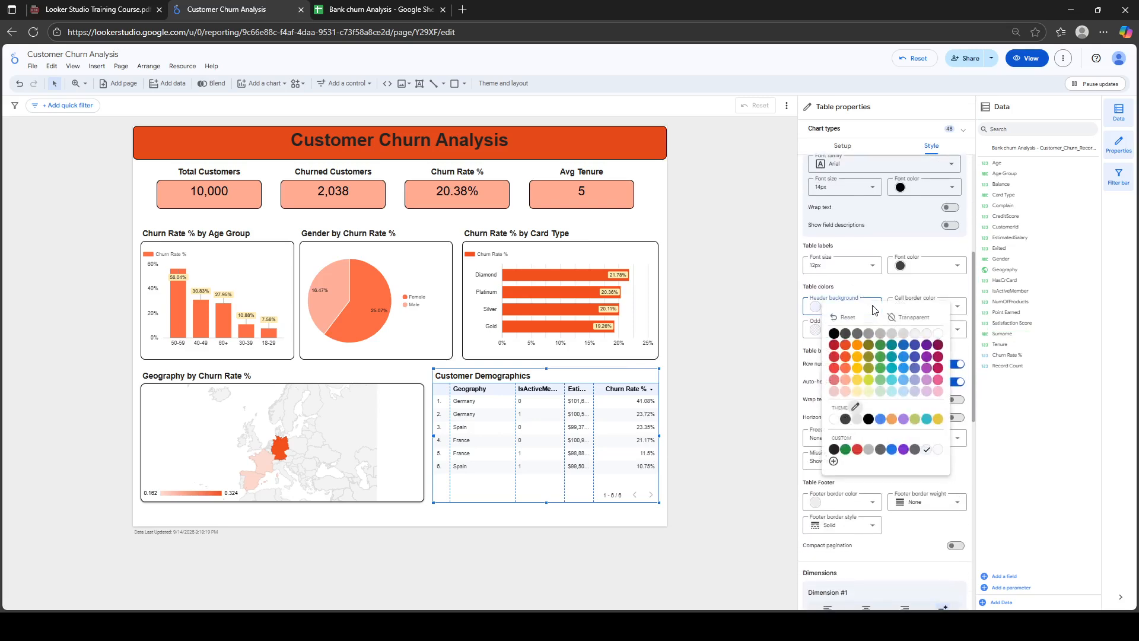
{"action": "left_click", "coordinate": [845, 381]}
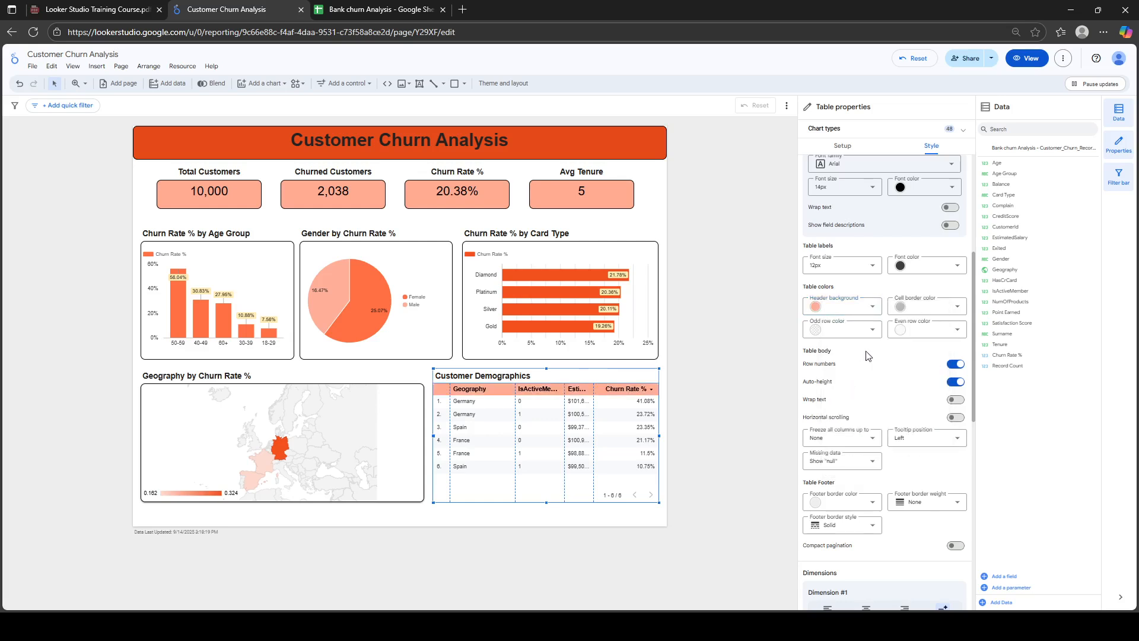
{"action": "left_click", "coordinate": [872, 306]}
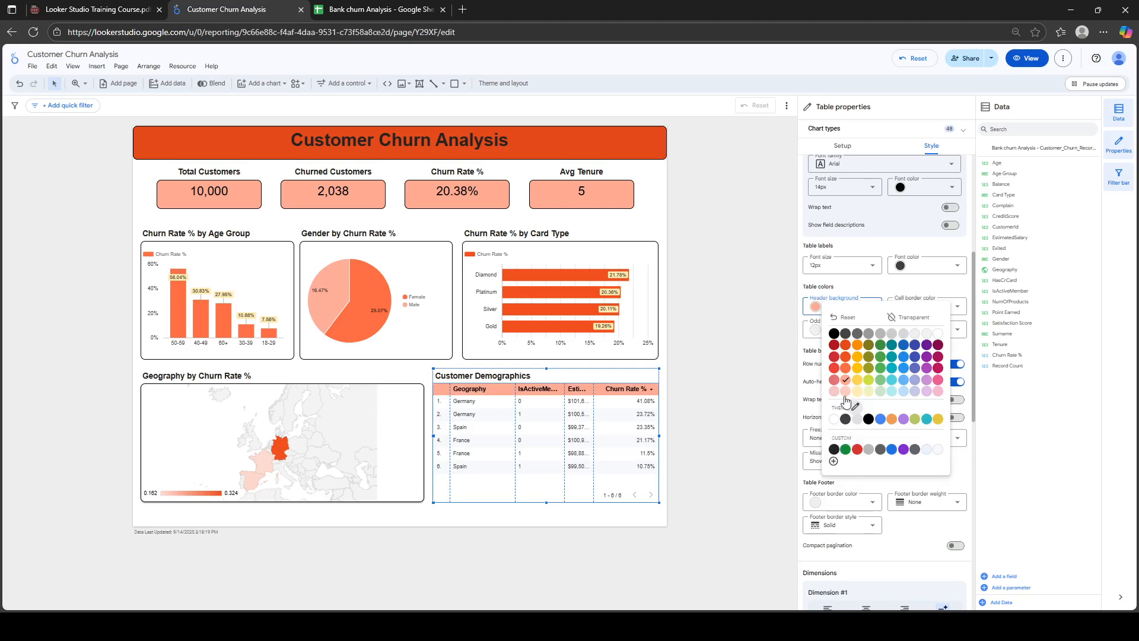
{"action": "left_click", "coordinate": [845, 391]}
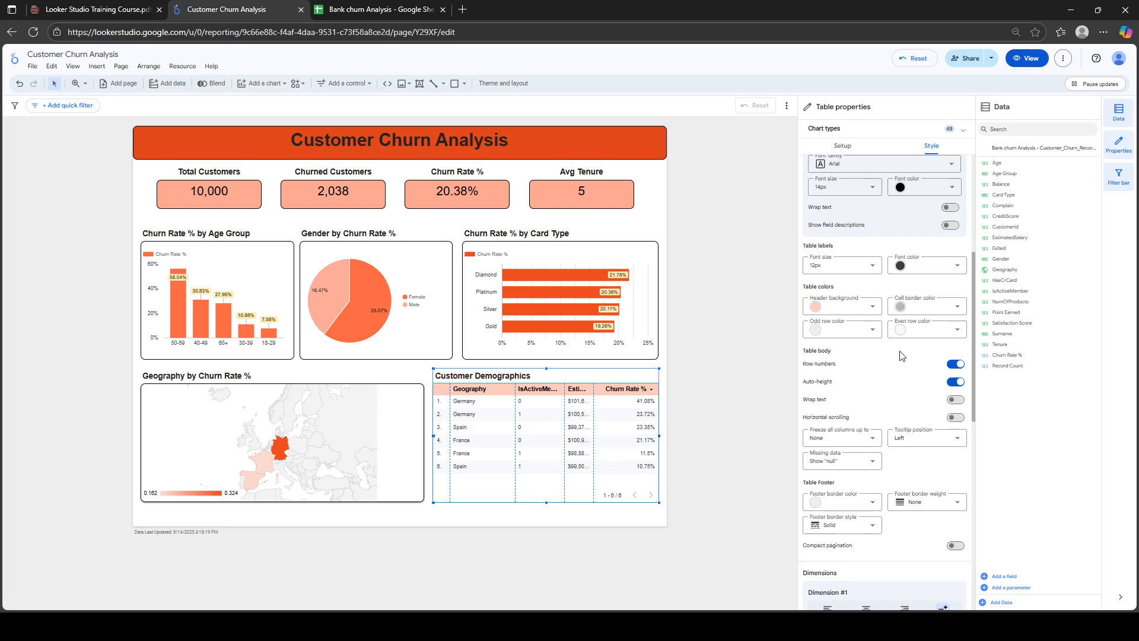
Hide row numbers, keeping auto row height on and text wrapping and horizontal scrolling off
{"action": "left_click", "coordinate": [956, 364]}
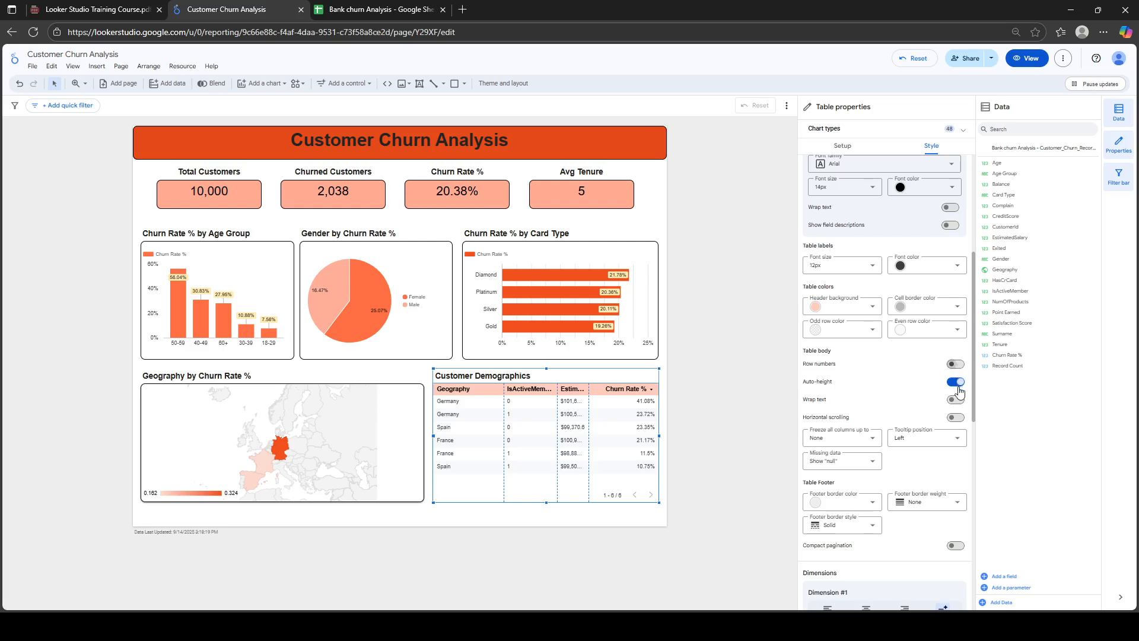
{"action": "left_click", "coordinate": [958, 384]}
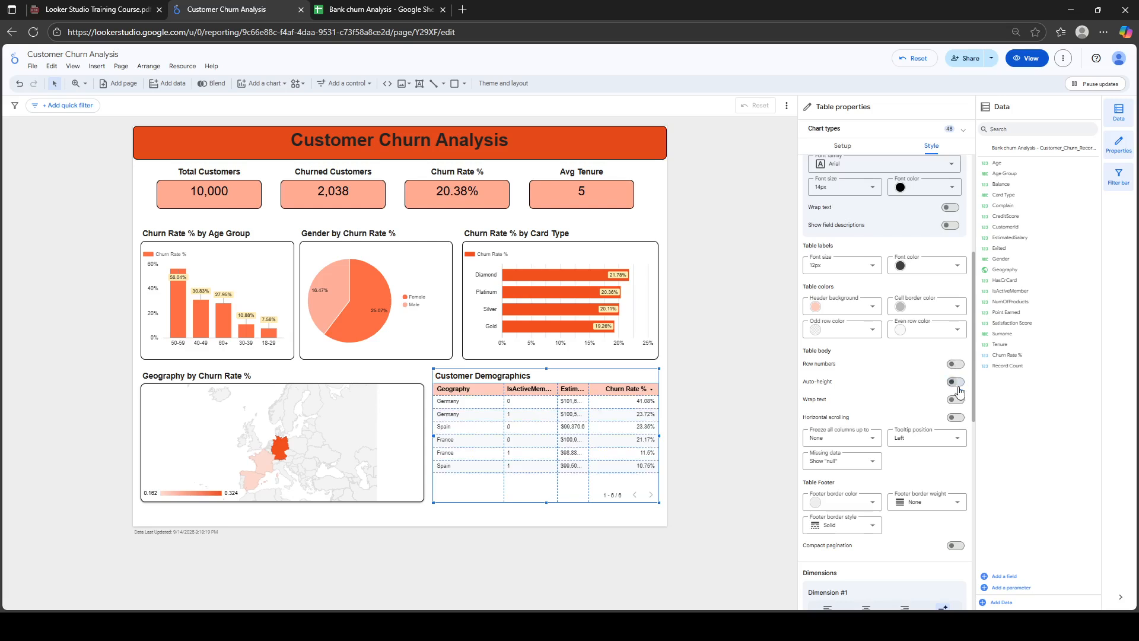
{"action": "left_click", "coordinate": [956, 383]}
{"action": "left_click", "coordinate": [956, 400]}
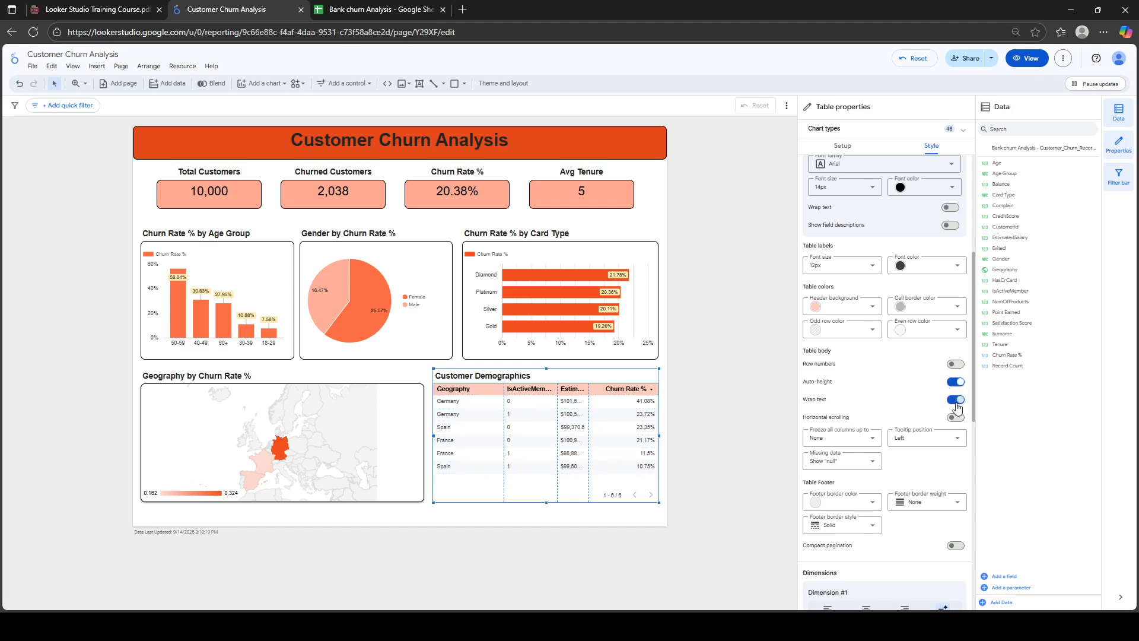
{"action": "left_click", "coordinate": [956, 402]}
{"action": "left_click", "coordinate": [958, 417]}
{"action": "left_click", "coordinate": [958, 418]}
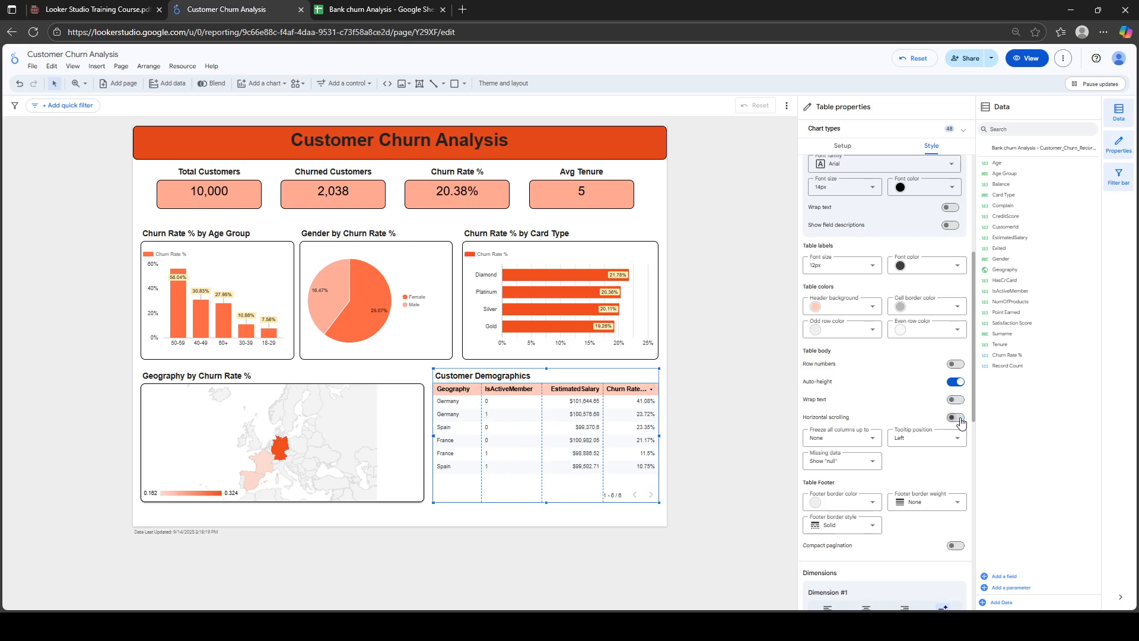
{"action": "left_click", "coordinate": [957, 418]}
{"action": "left_click", "coordinate": [959, 418]}
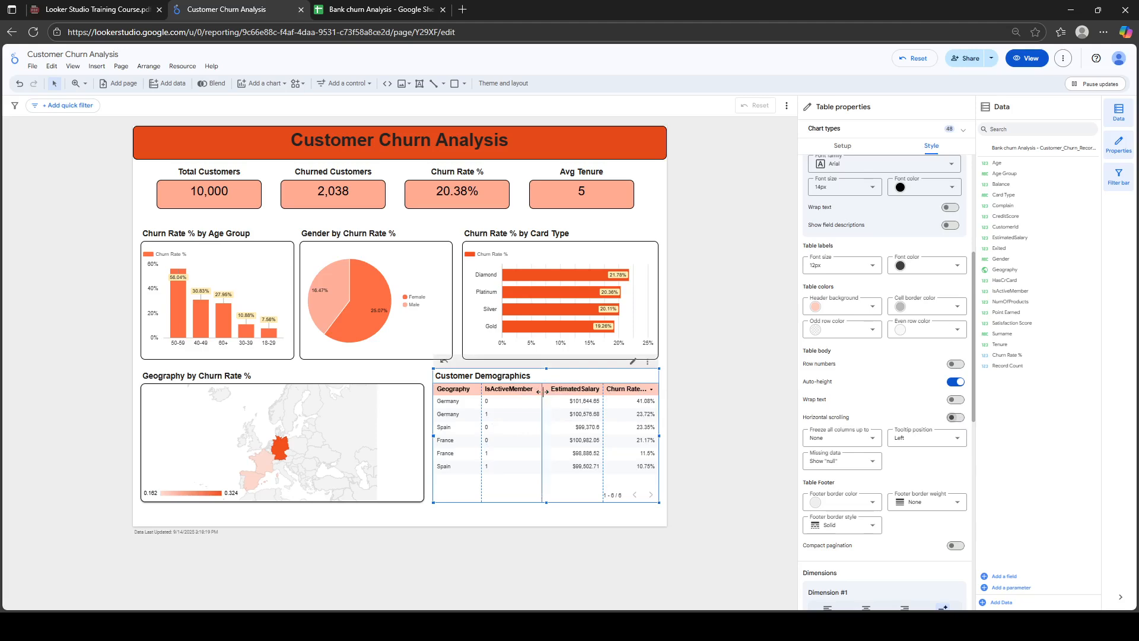
Narrow the IsActiveMember and EstimatedSalary columns so Churn Rate % displays fully
{"action": "left_click_drag", "start_coordinate": [541, 391], "coordinate": [537, 391]}
{"action": "left_click_drag", "start_coordinate": [606, 390], "coordinate": [597, 390]}
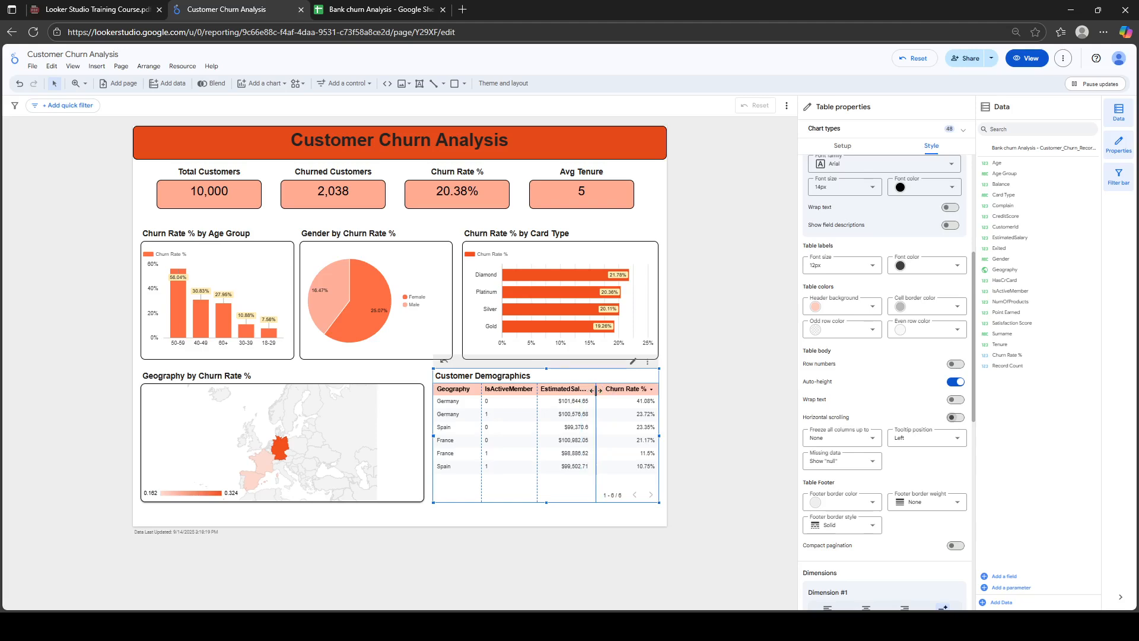
{"action": "left_click", "coordinate": [686, 378]}
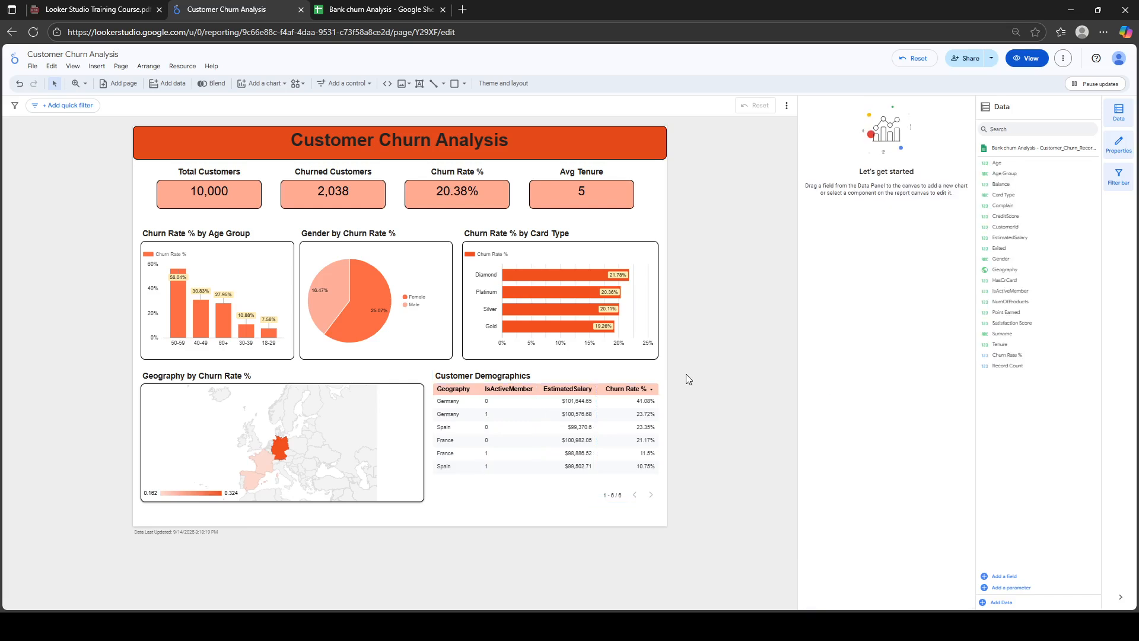
Give the Customer Demographics table a black border with corner radius 10
{"action": "left_click", "coordinate": [578, 382]}
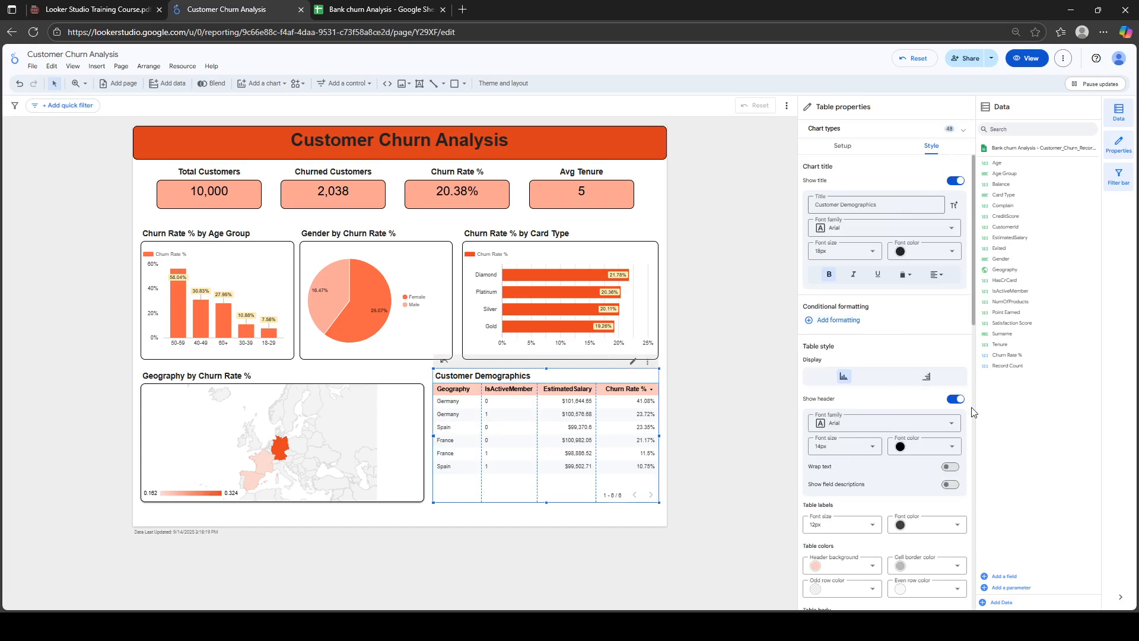
{"action": "left_click_drag", "start_coordinate": [973, 312], "coordinate": [977, 604]}
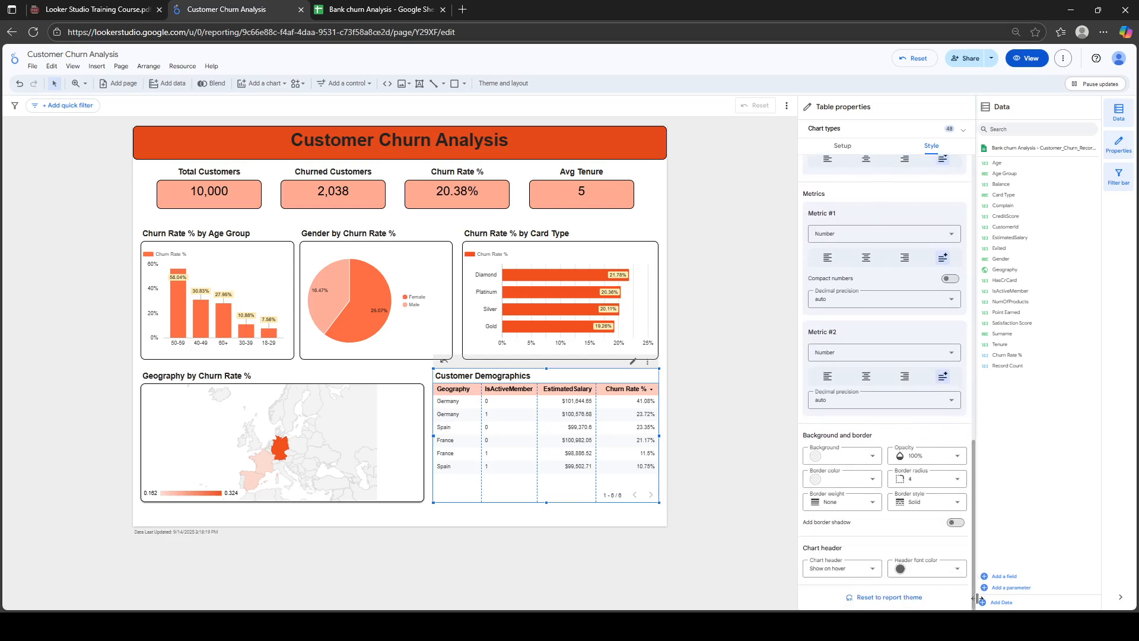
{"action": "left_click", "coordinate": [873, 480]}
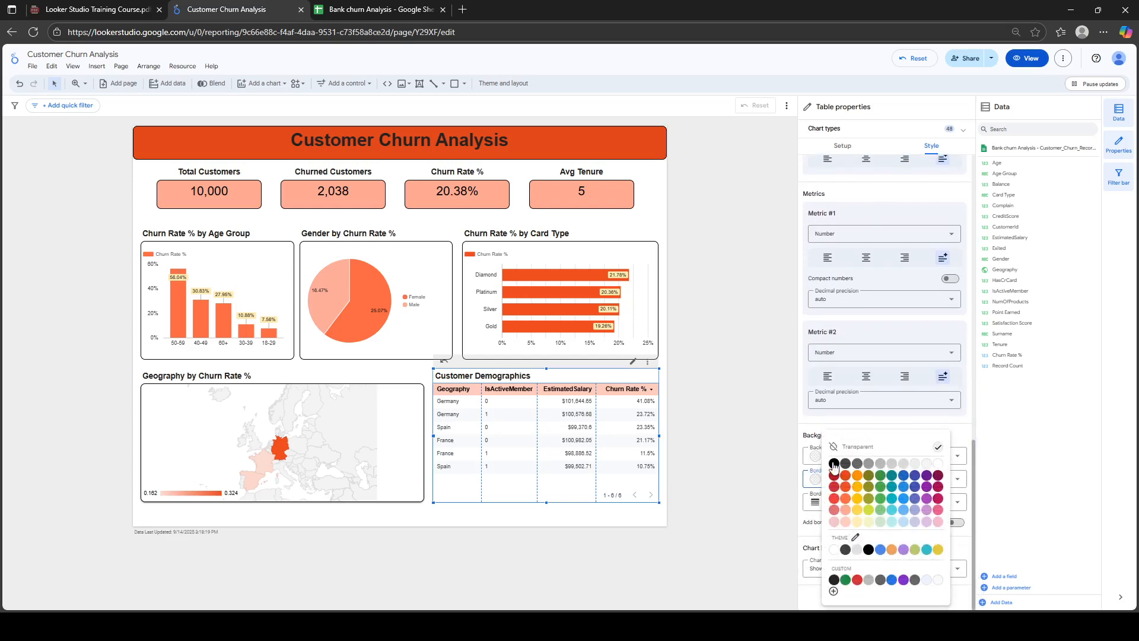
{"action": "left_click", "coordinate": [855, 537]}
{"action": "left_click", "coordinate": [956, 479]}
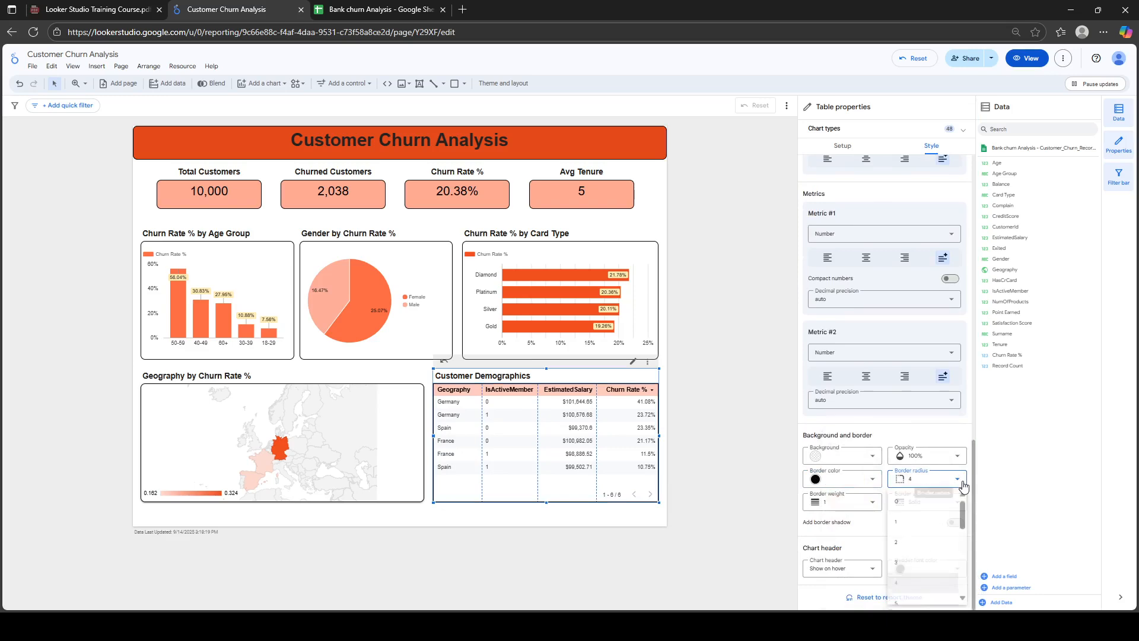
{"action": "scroll", "coordinate": [923, 540], "scroll_direction": "down", "scroll_amount": 2}
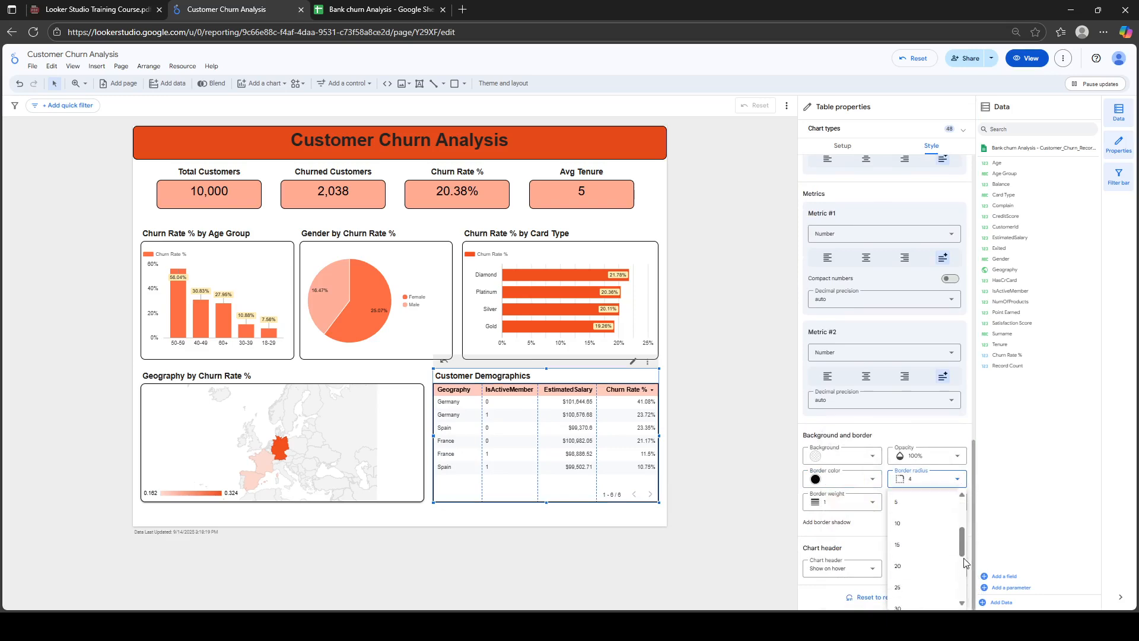
{"action": "left_click", "coordinate": [910, 533]}
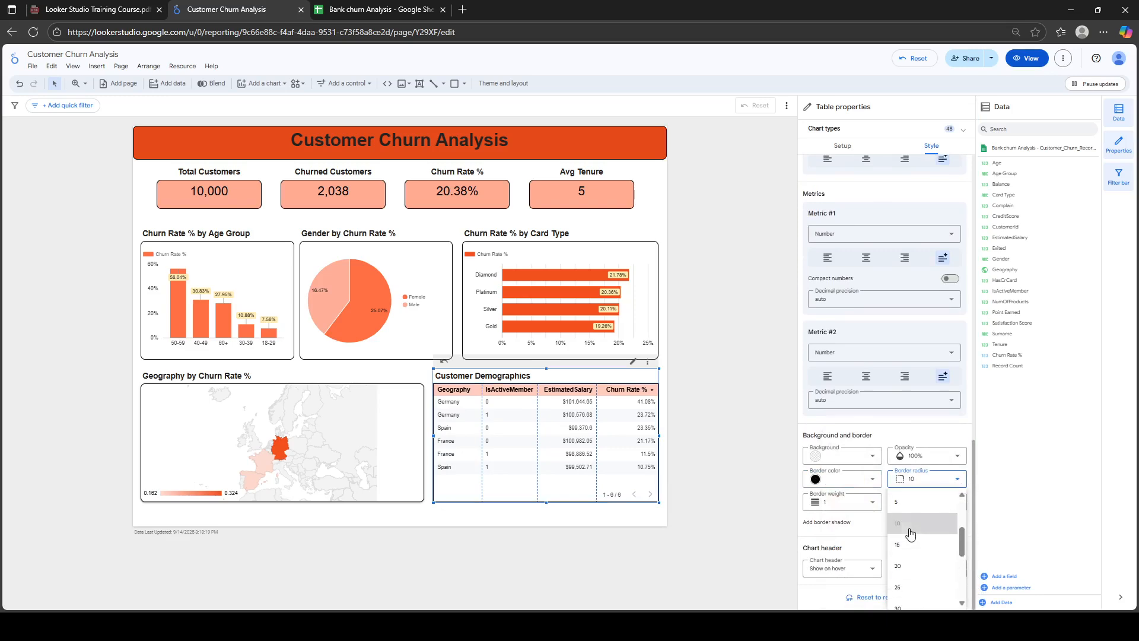
{"action": "left_click", "coordinate": [703, 484]}
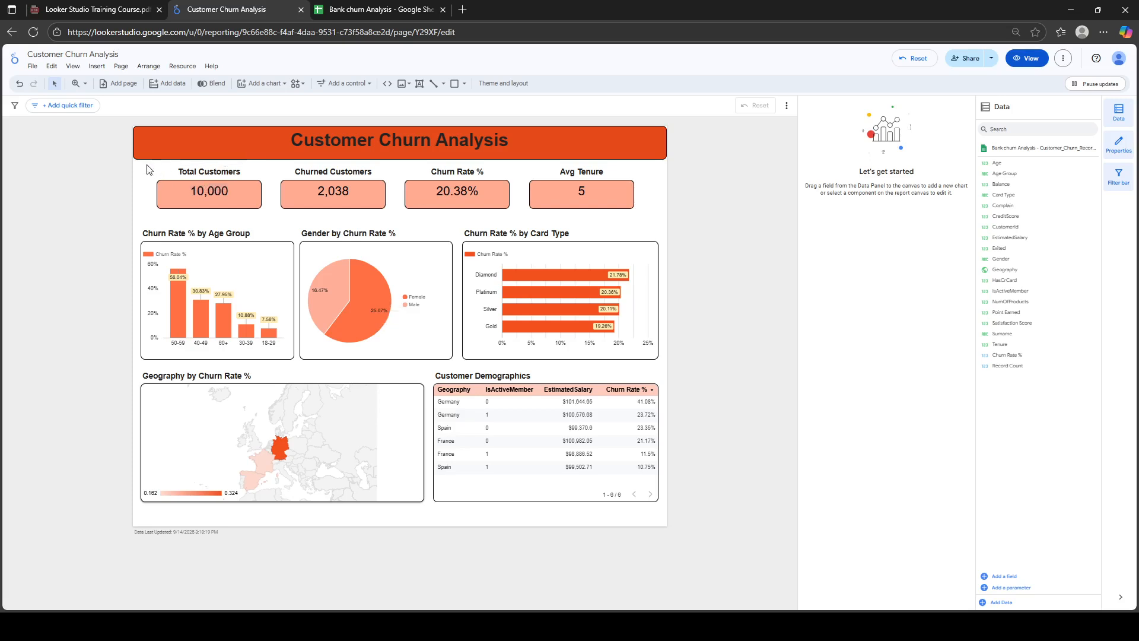
{"action": "left_click", "coordinate": [413, 426]}
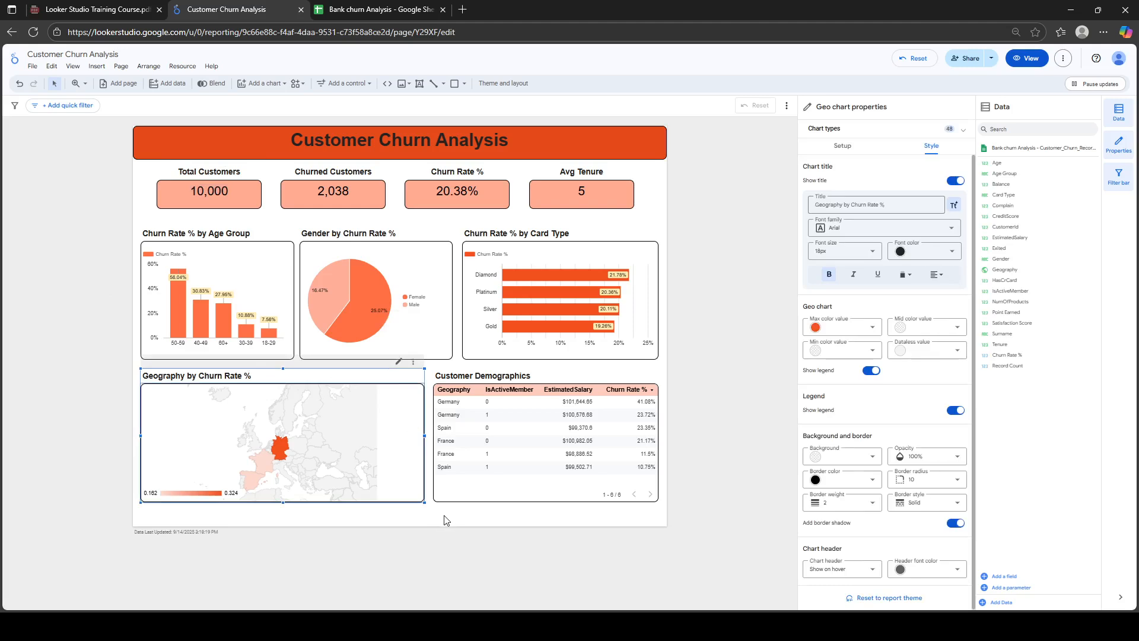
{"action": "left_click", "coordinate": [662, 522]}
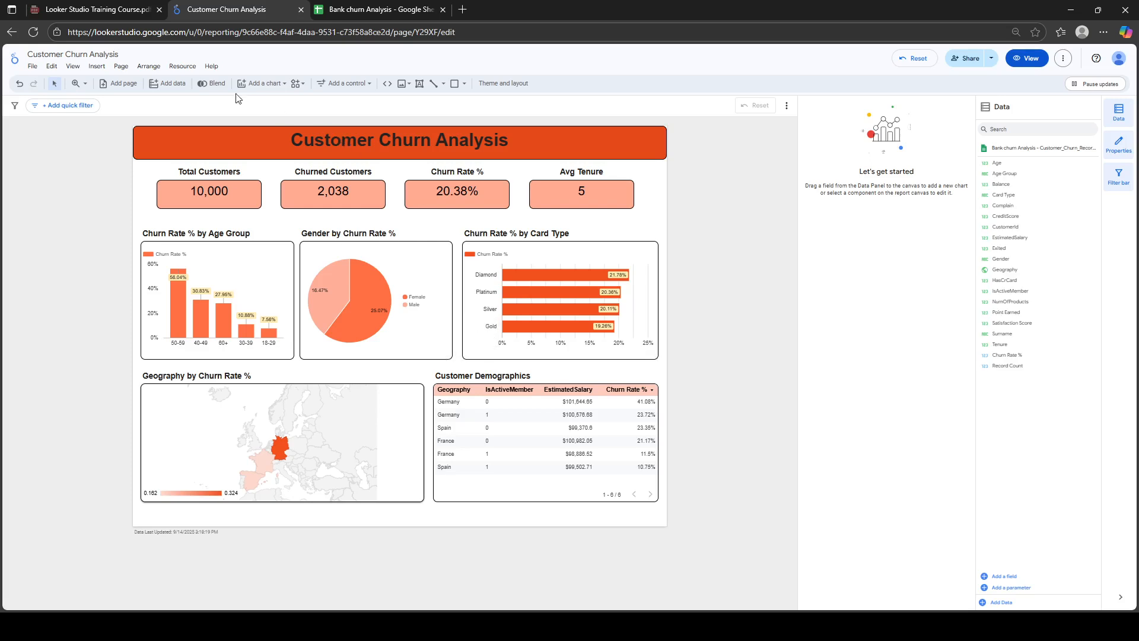
{"action": "left_click", "coordinate": [122, 67]}
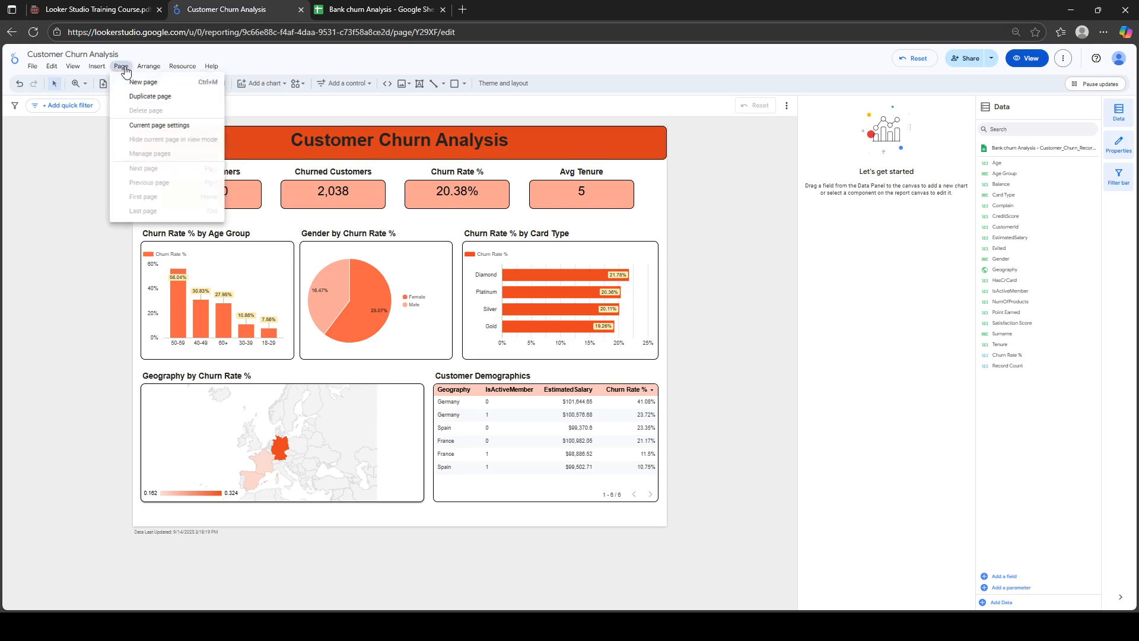
{"action": "left_click", "coordinate": [165, 126]}
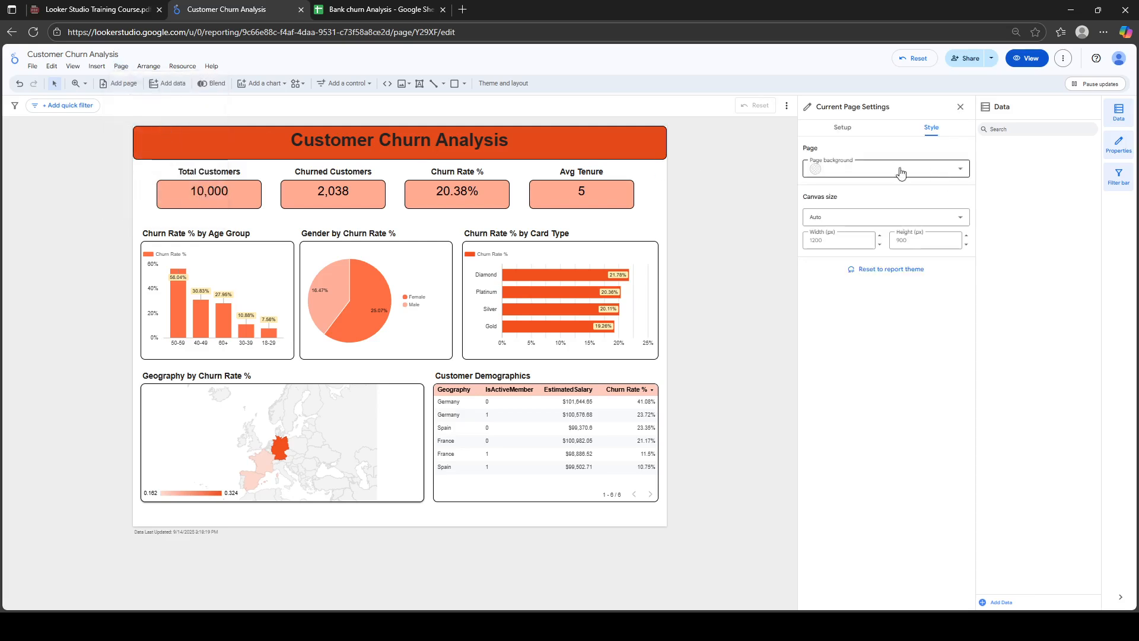
{"action": "left_click", "coordinate": [834, 243]}
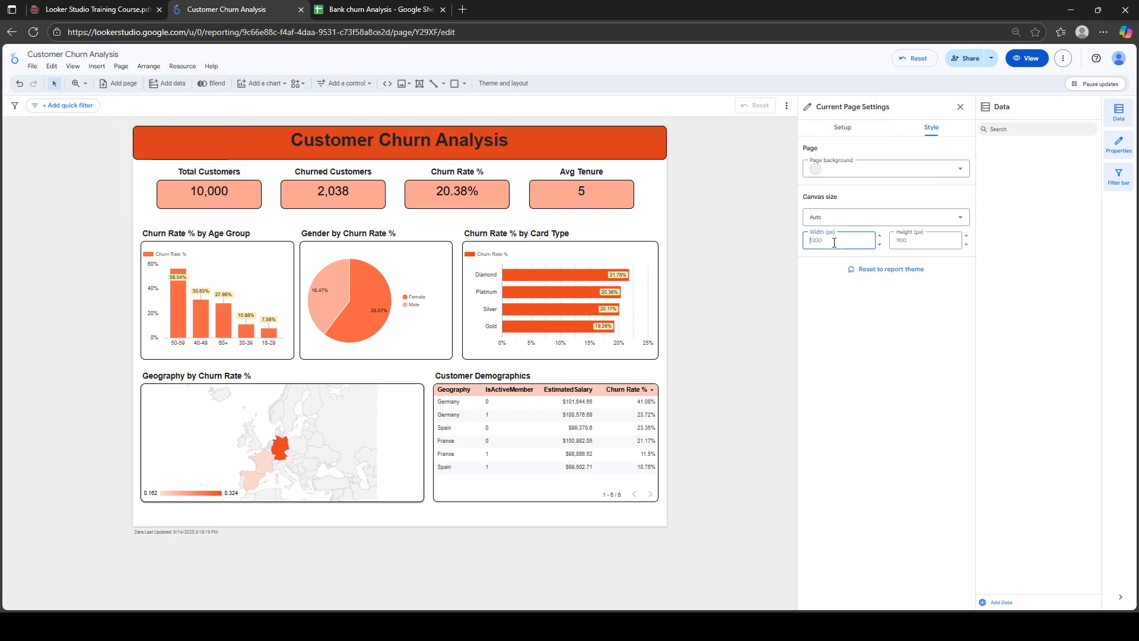
{"action": "type", "text": "1300"}
{"action": "left_click", "coordinate": [879, 335]}
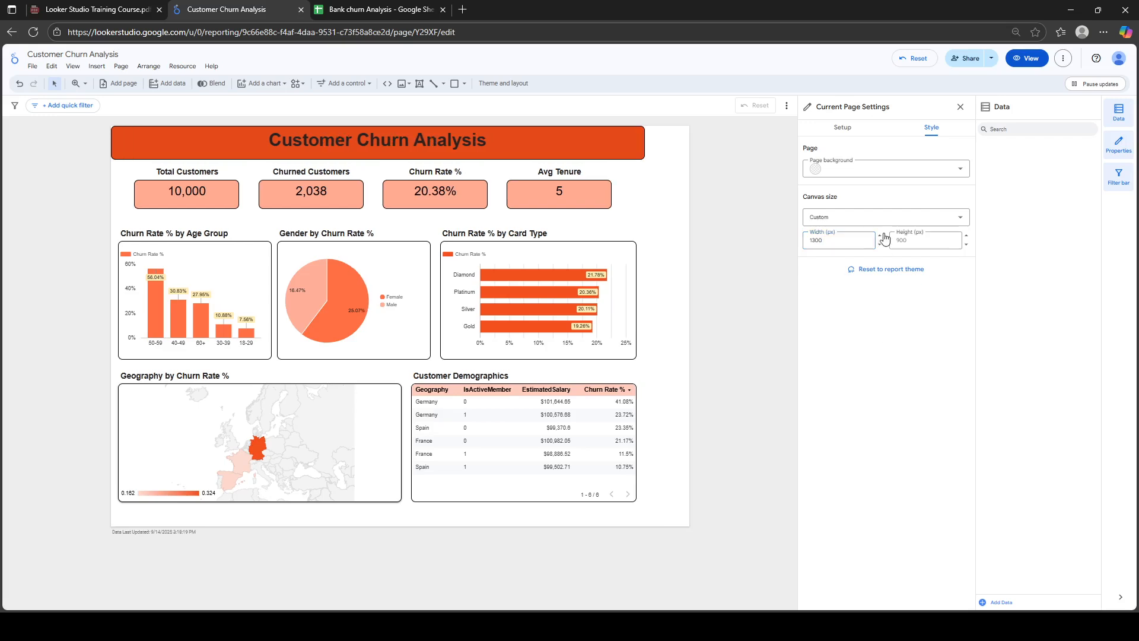
{"action": "left_click", "coordinate": [919, 245]}
{"action": "type", "text": "12"}
{"action": "left_click", "coordinate": [926, 350]}
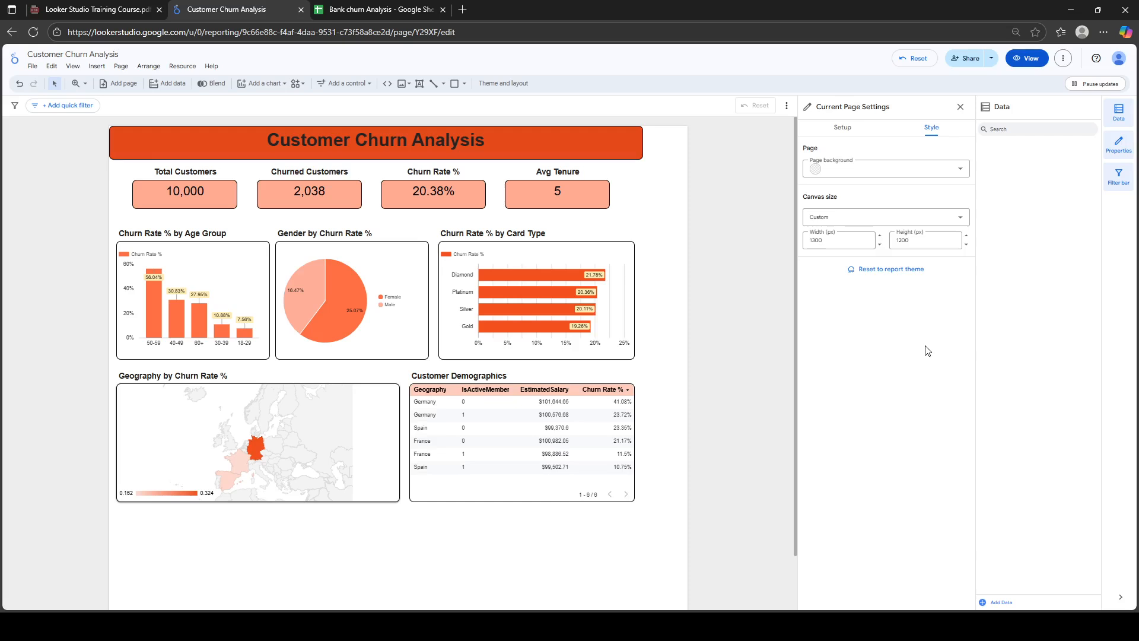
{"action": "left_click", "coordinate": [920, 241]}
{"action": "double_click", "coordinate": [920, 240]}
{"action": "type", "text": "9"}
{"action": "left_click", "coordinate": [916, 342]}
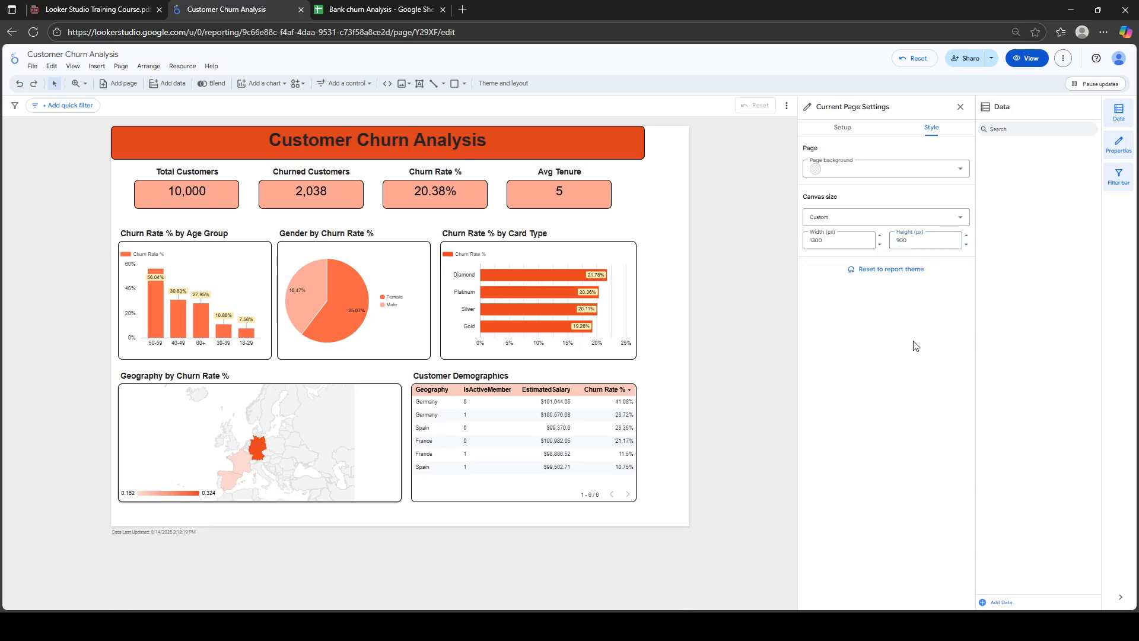
{"action": "left_click", "coordinate": [816, 238]}
{"action": "left_click", "coordinate": [884, 399]}
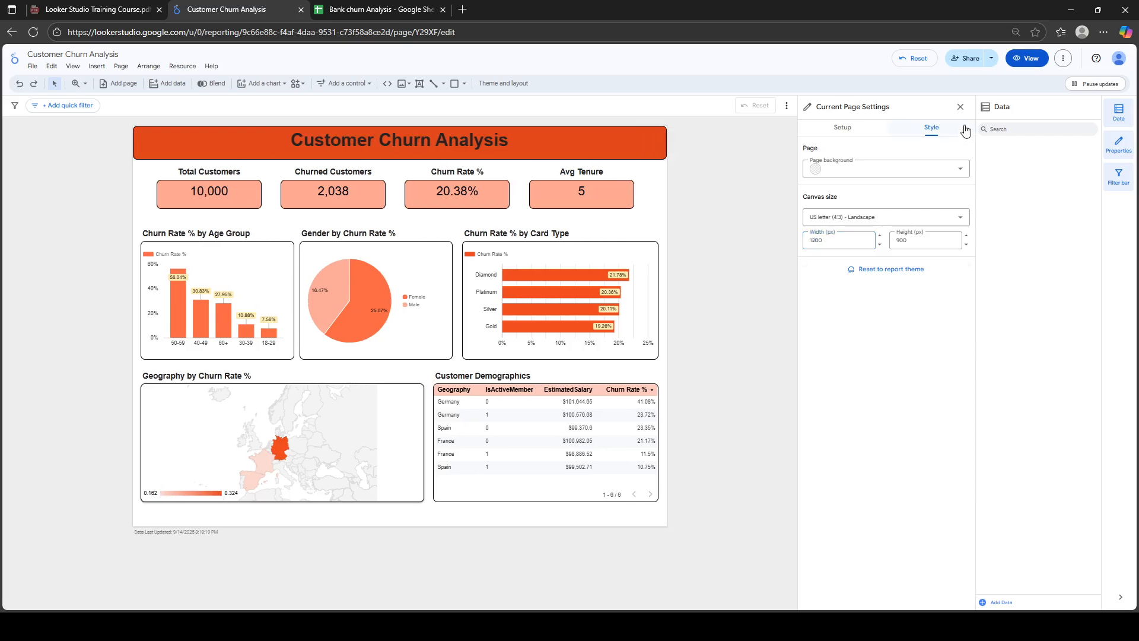
{"action": "left_click", "coordinate": [961, 107]}
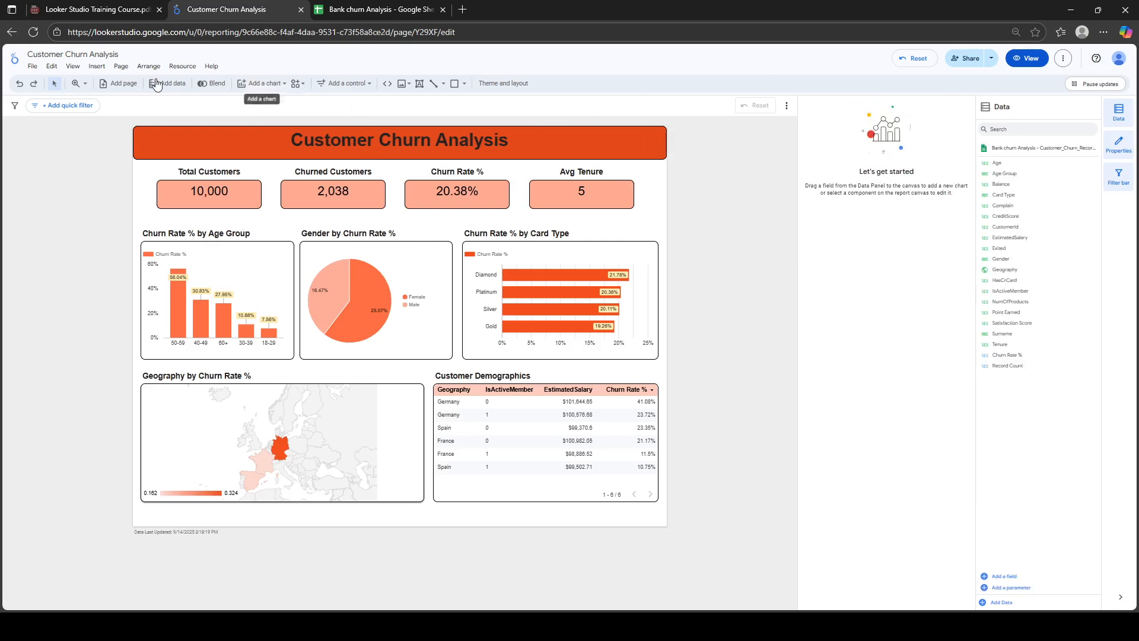
Duplicate the report page and compare page 1 with the new page 2
{"action": "left_click", "coordinate": [122, 67]}
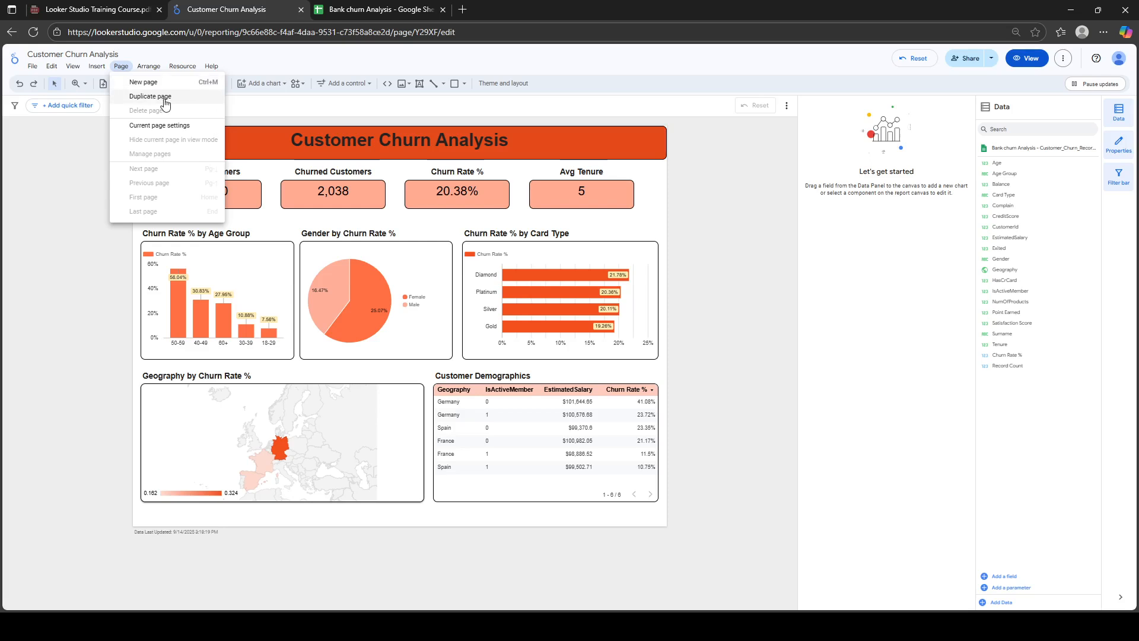
{"action": "left_click", "coordinate": [166, 103]}
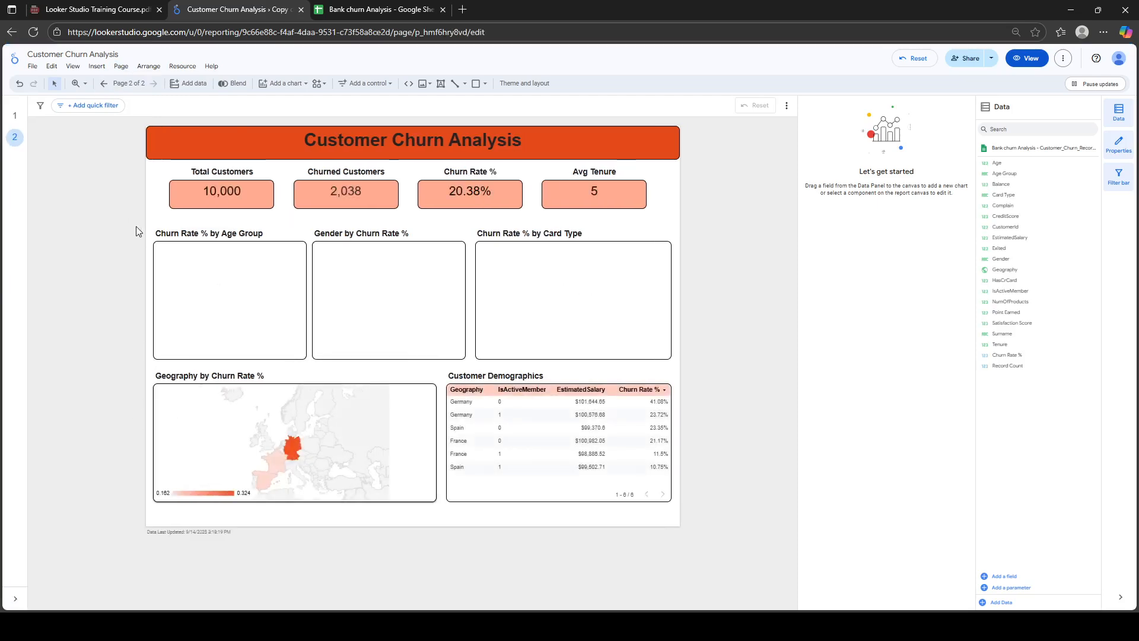
{"action": "left_click", "coordinate": [15, 118]}
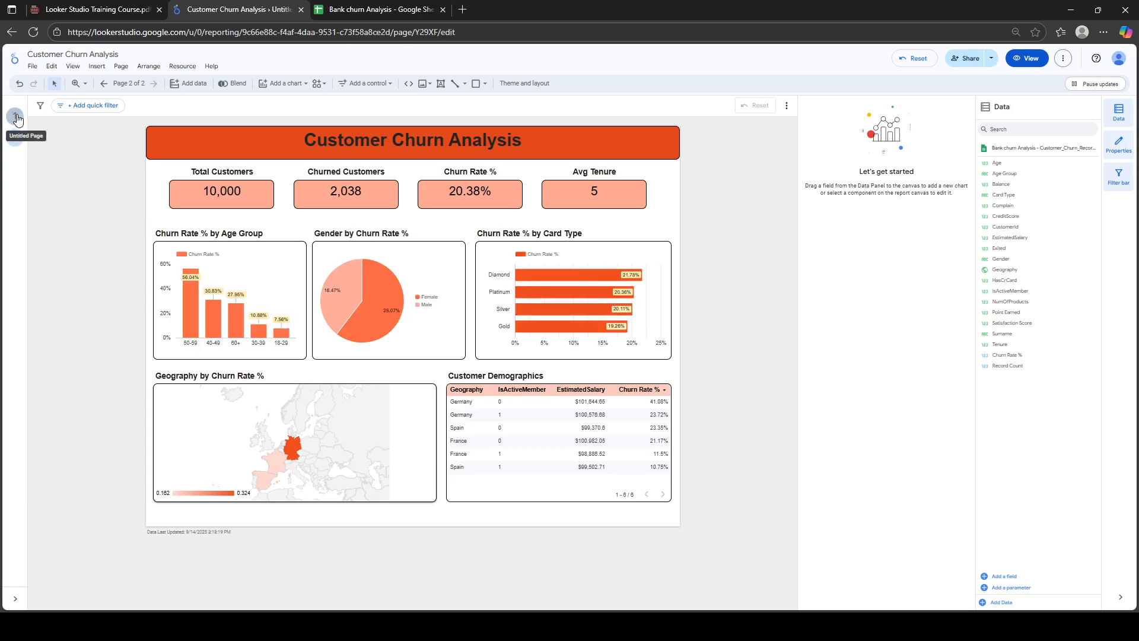
{"action": "left_click", "coordinate": [16, 138]}
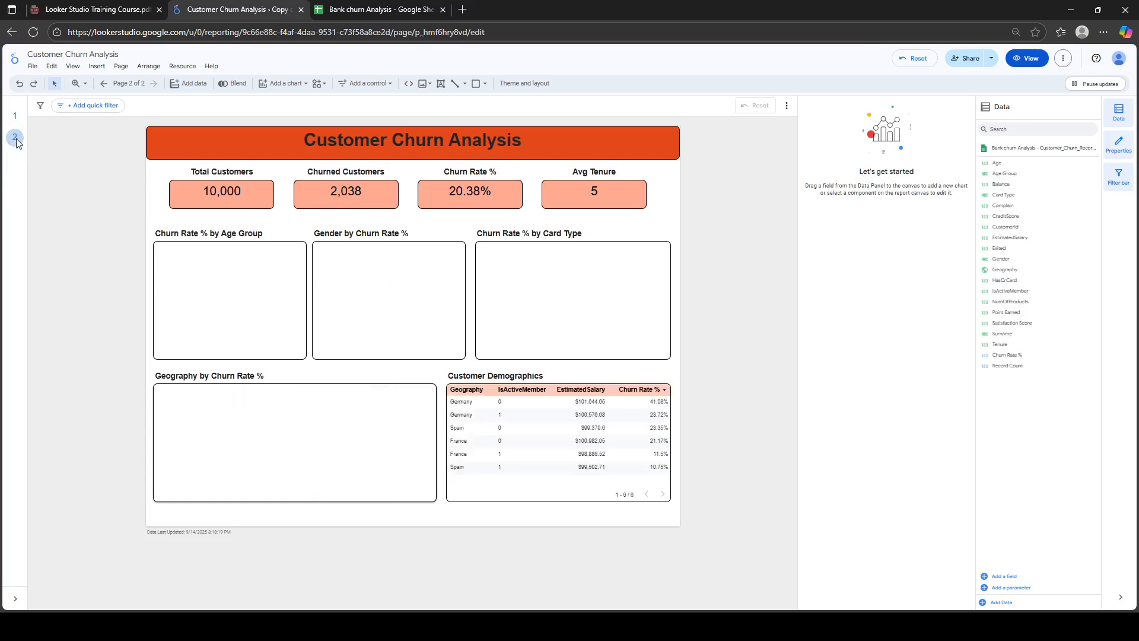
{"action": "left_click", "coordinate": [16, 118]}
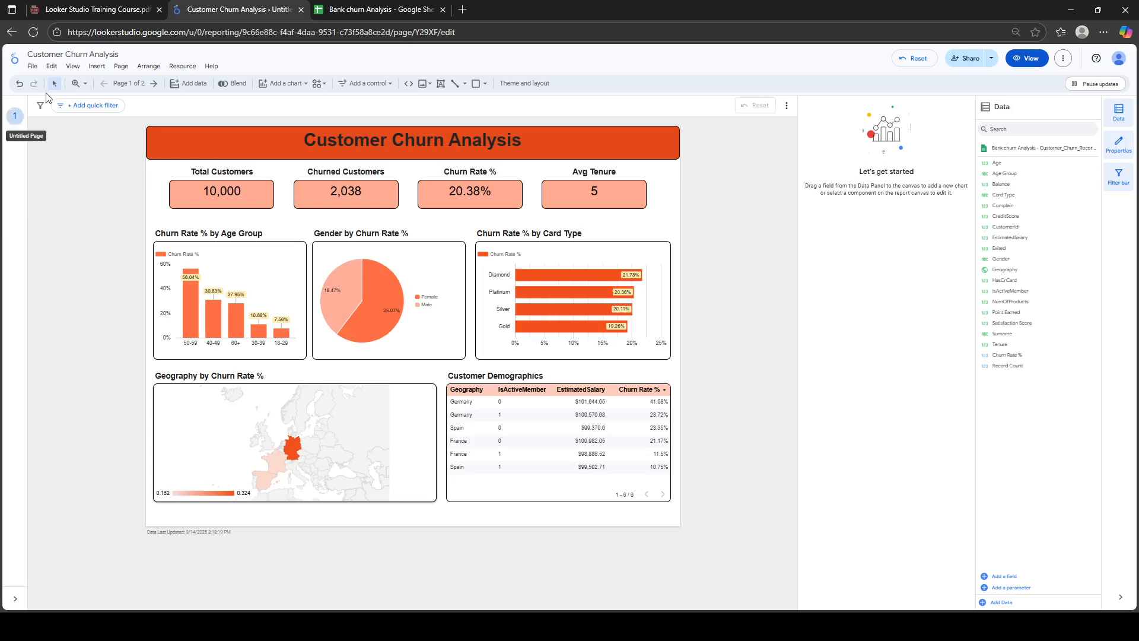
{"action": "left_click", "coordinate": [120, 67]}
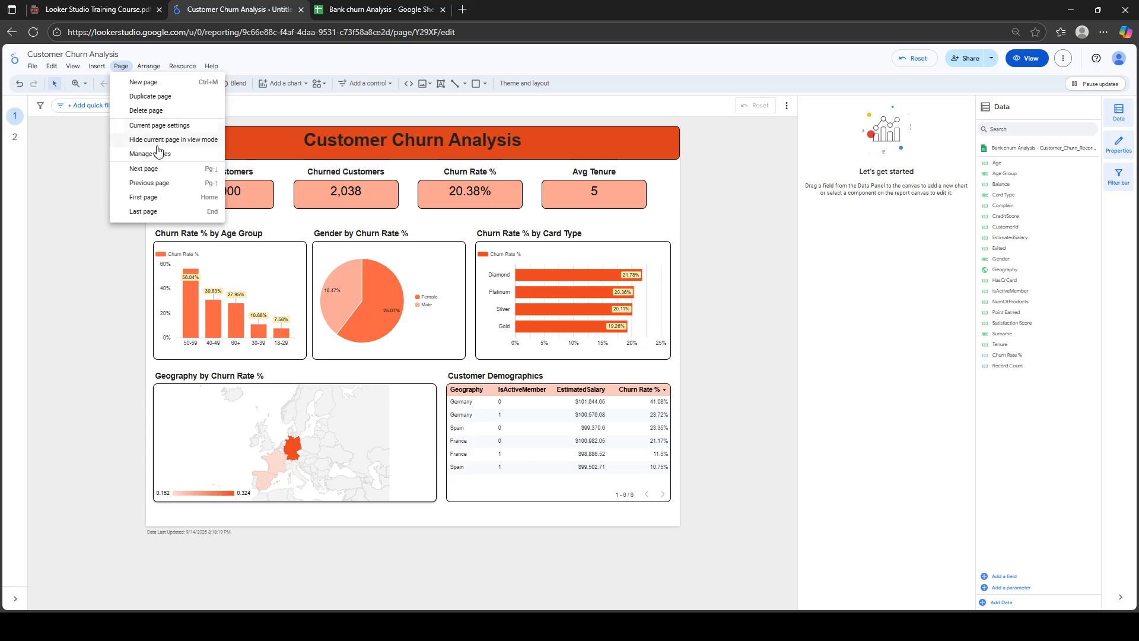
Rename the first page to 'Churn Analysis'
{"action": "left_click", "coordinate": [166, 156]}
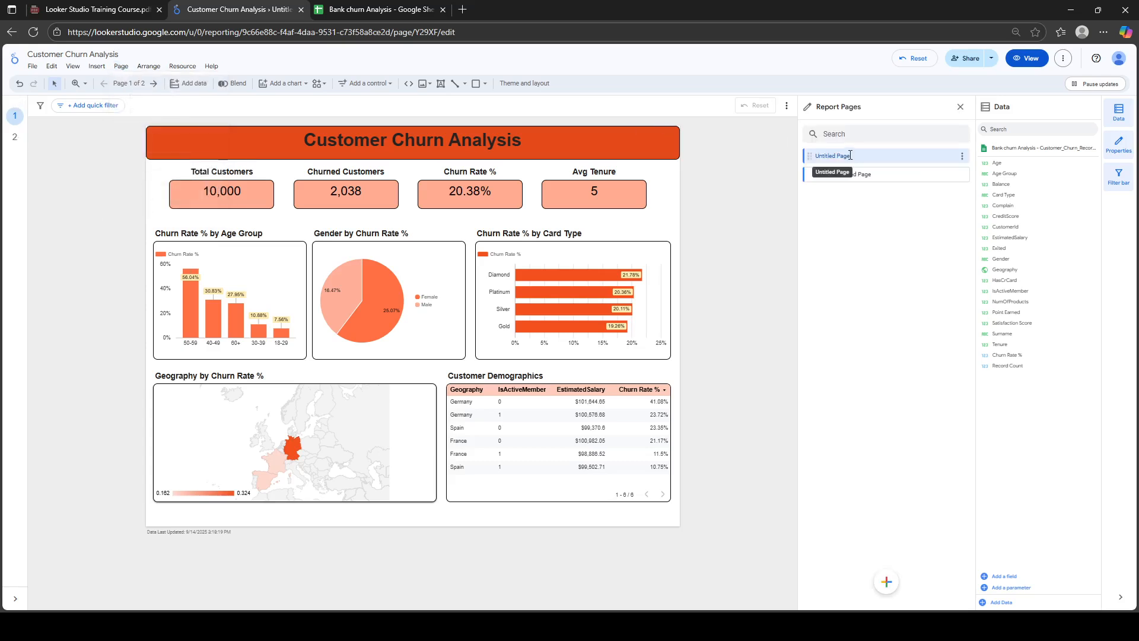
{"action": "double_click", "coordinate": [850, 155]}
{"action": "type", "text": "Cus"}
{"action": "type", "text": "hurn"}
{"action": "type", "text": " Analysis"}
{"action": "left_click", "coordinate": [864, 174]}
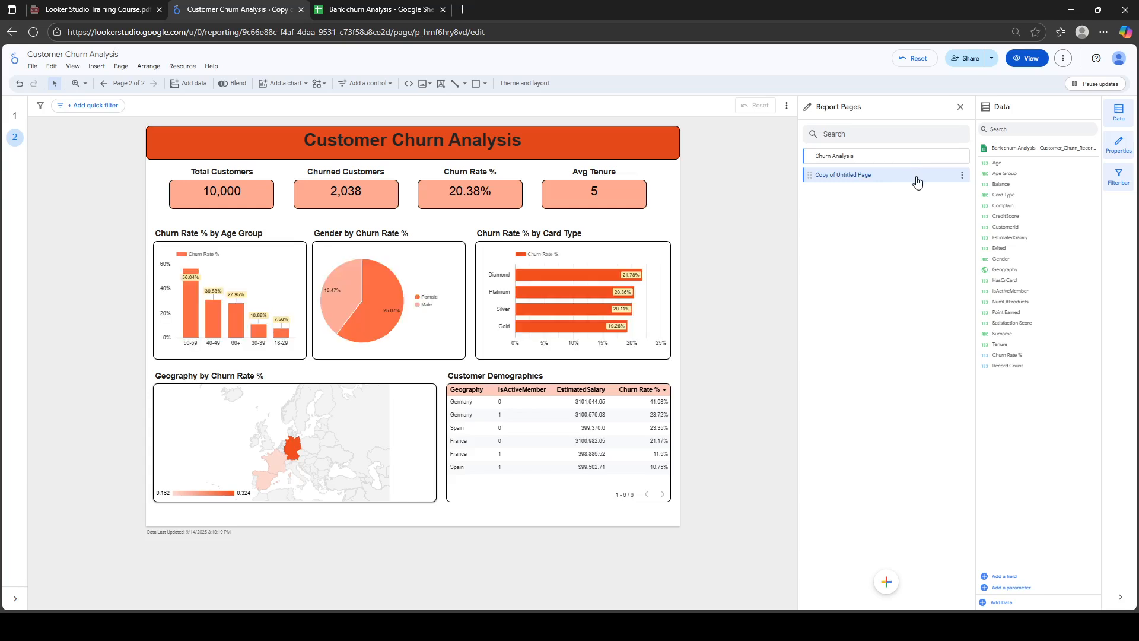
Rename the second page to 'Customer Demographics' and switch the report to view mode
{"action": "left_click", "coordinate": [962, 175]}
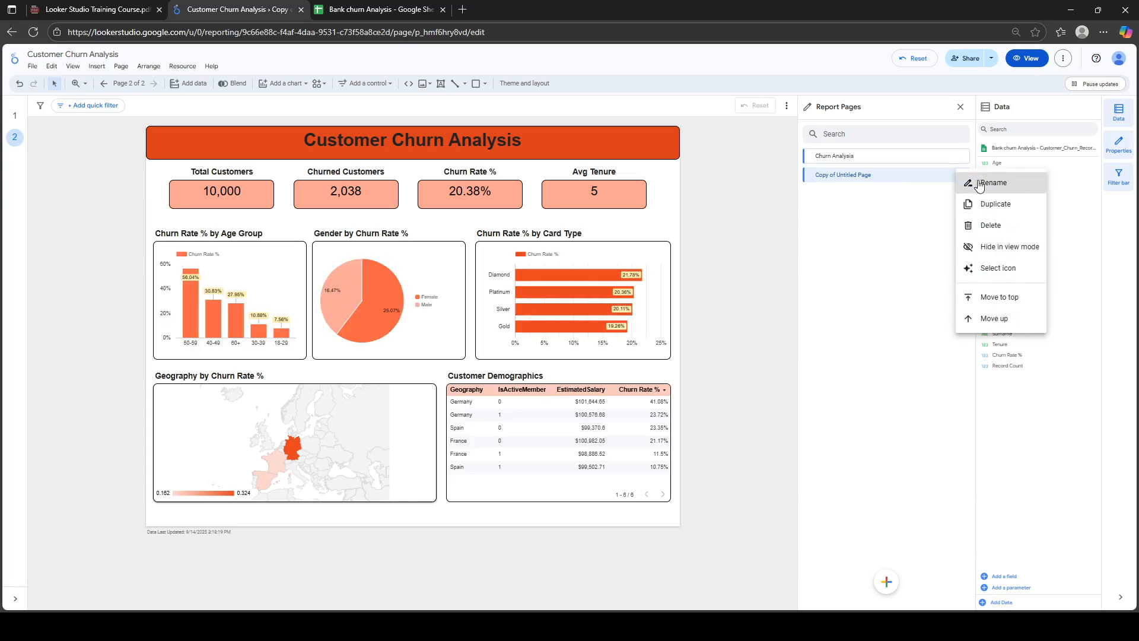
{"action": "left_click", "coordinate": [989, 183]}
{"action": "key", "text": "ctrl+a"}
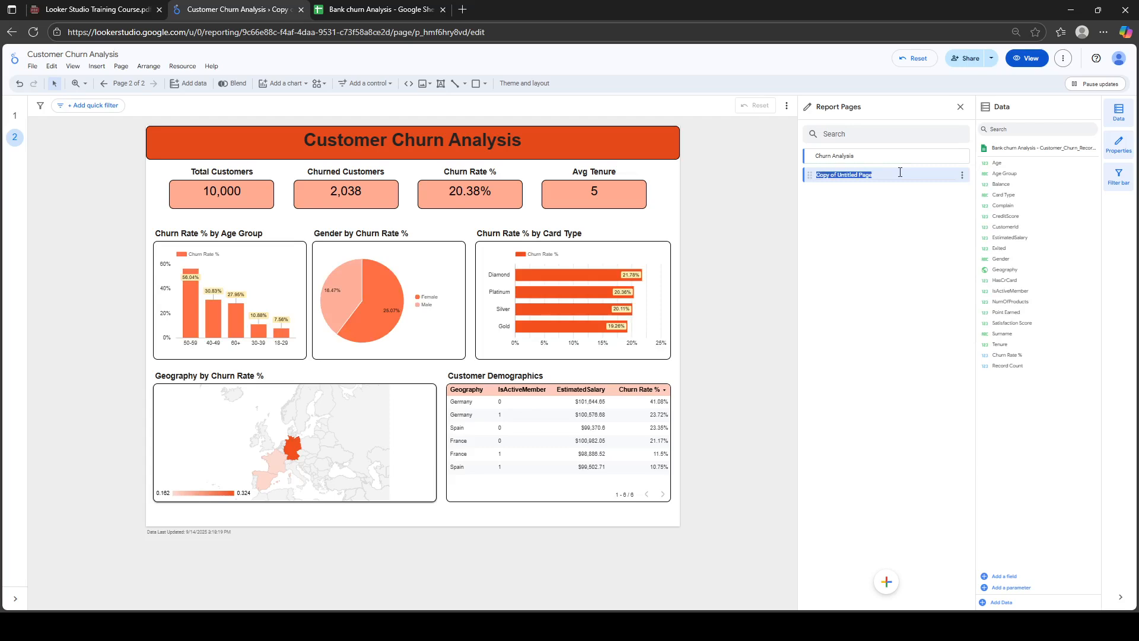
{"action": "type", "text": "Customer Demog"}
{"action": "key", "text": "BackSpace"}
{"action": "key", "text": "BackSpace"}
{"action": "key", "text": "BackSpace"}
{"action": "type", "text": "raph"}
{"action": "left_click", "coordinate": [890, 252]}
{"action": "left_click", "coordinate": [1026, 64]}
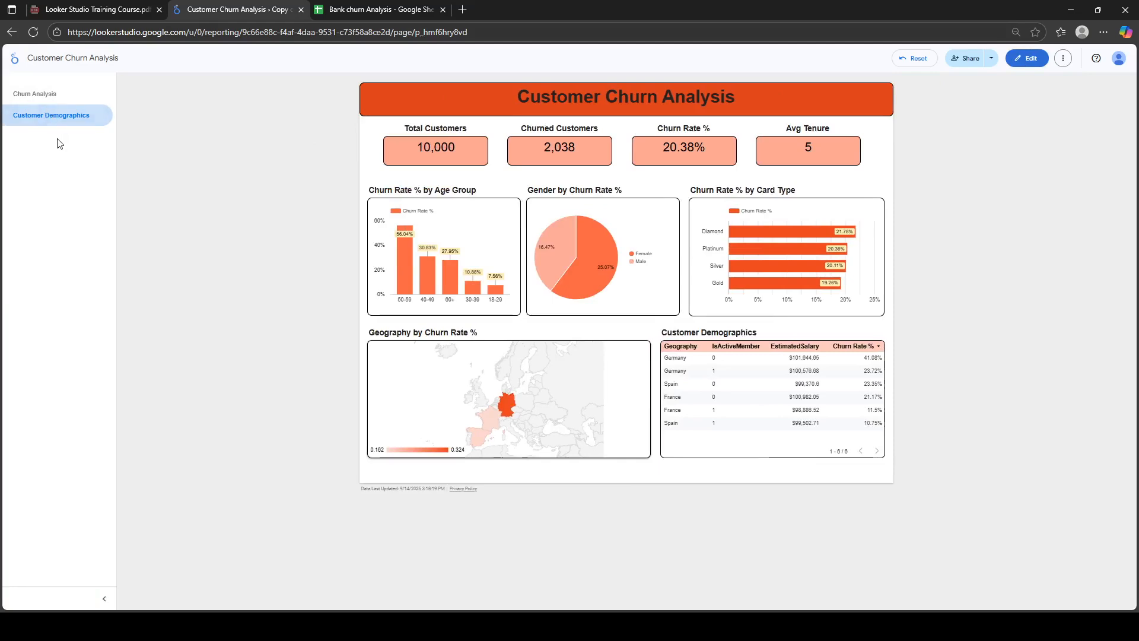
{"action": "left_click", "coordinate": [57, 93]}
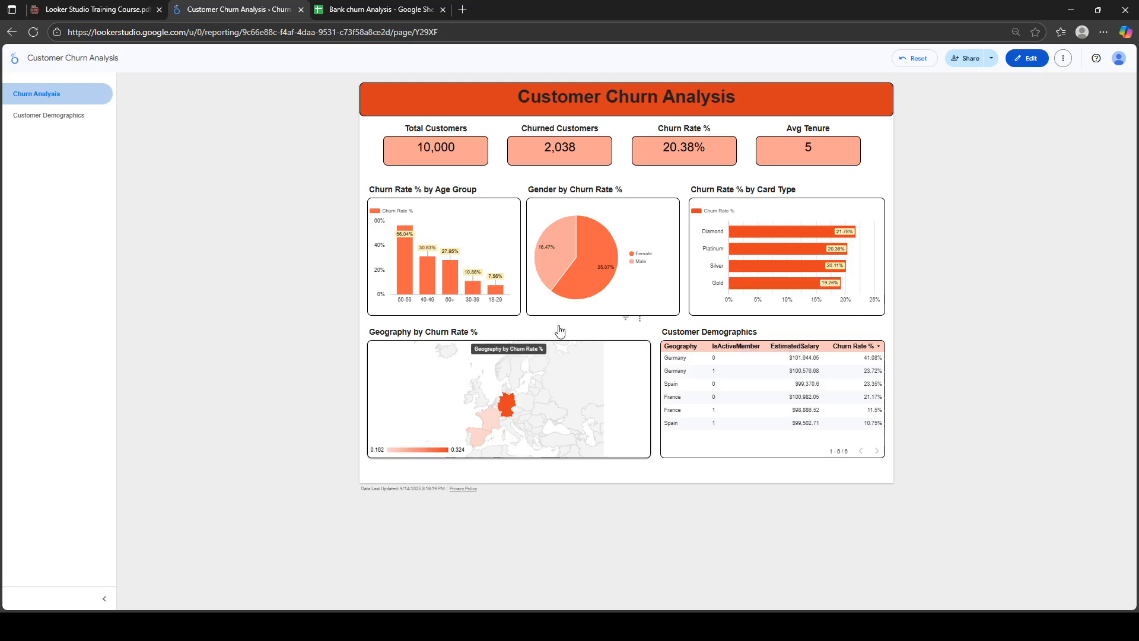
{"action": "left_click", "coordinate": [30, 115]}
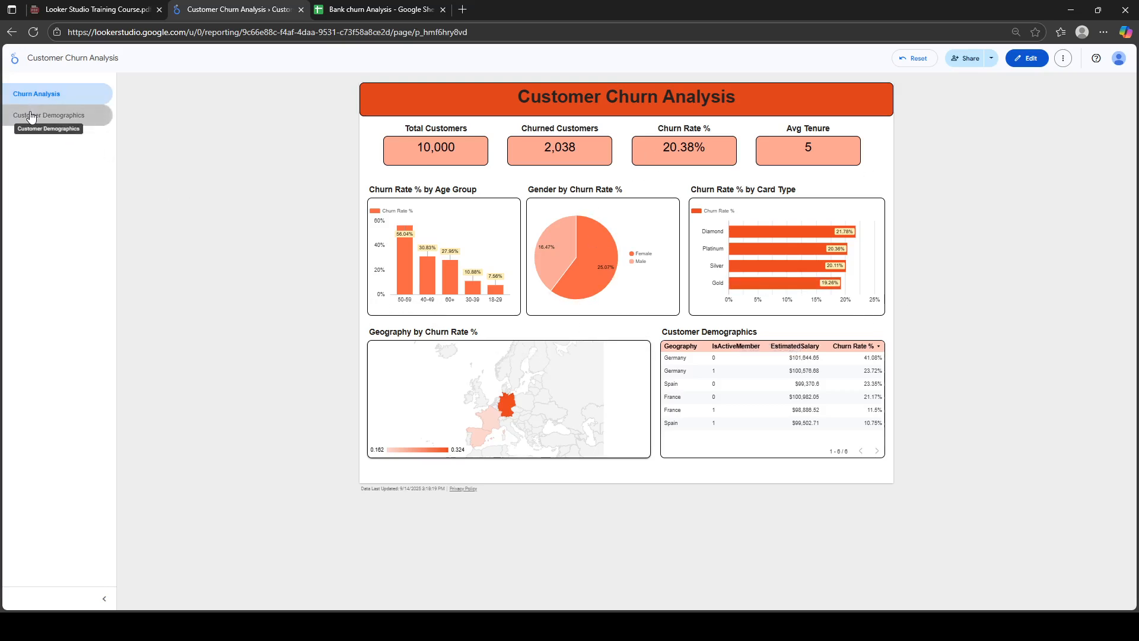